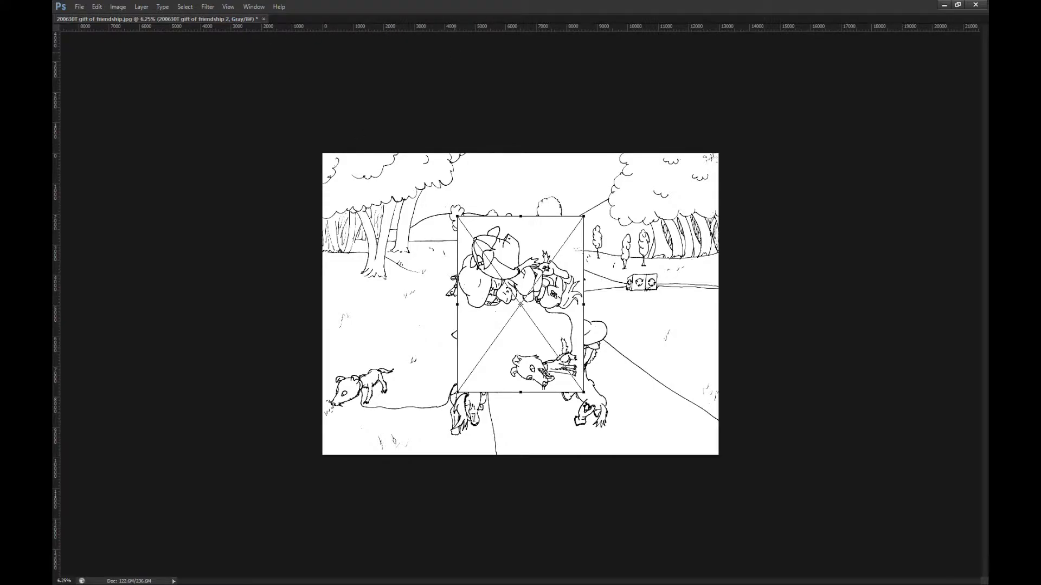
{"action": "left_click", "coordinate": [319, 12]}
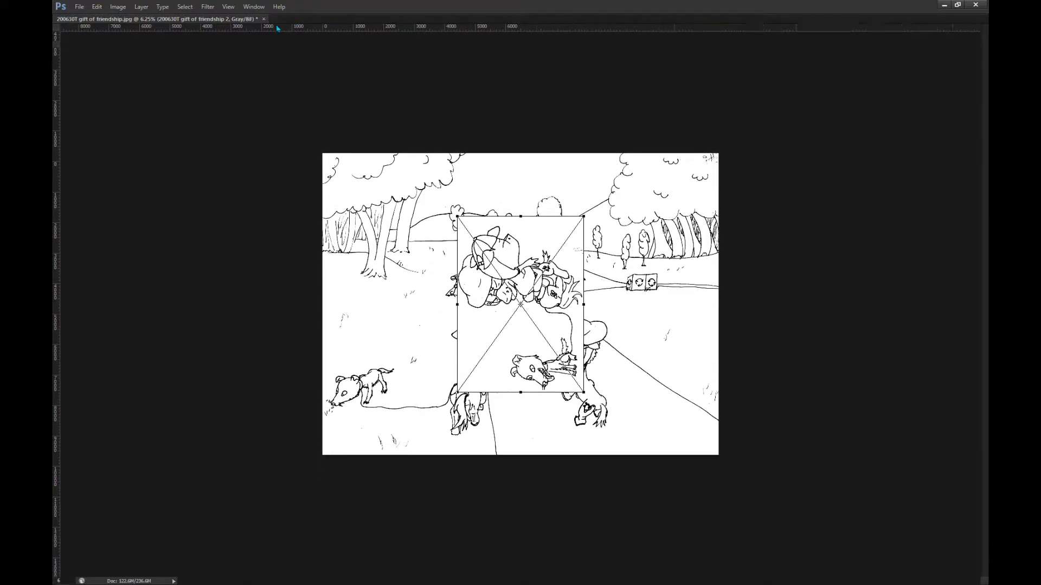
{"action": "left_click_drag", "start_coordinate": [248, 48], "coordinate": [250, 49]}
{"action": "double_click", "coordinate": [306, 9]}
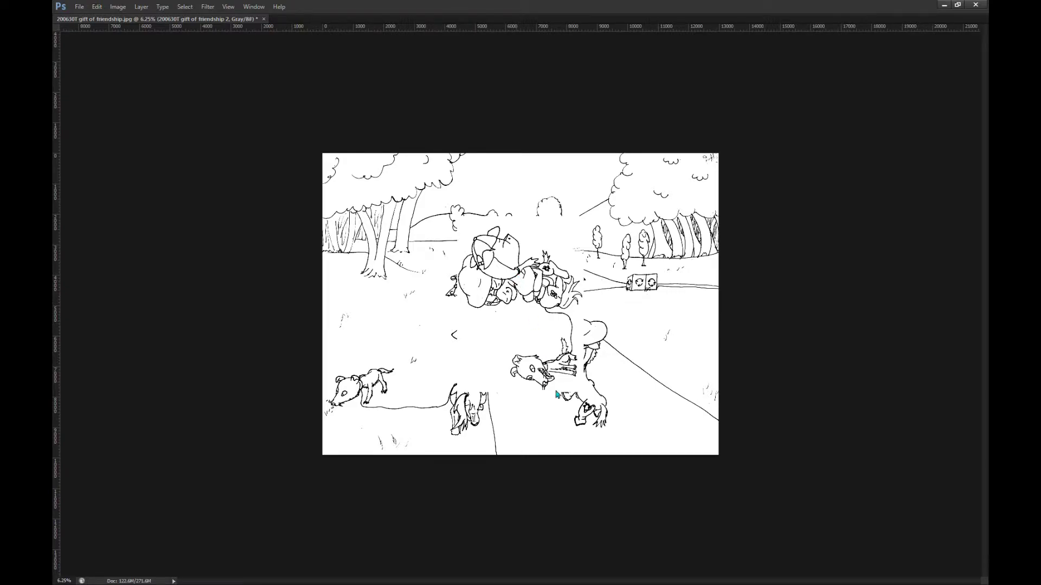
Step: Rotate the placed line-art layer by 90 degrees with Free Transform and apply the transformation
{"action": "key", "text": "ctrl+t"}
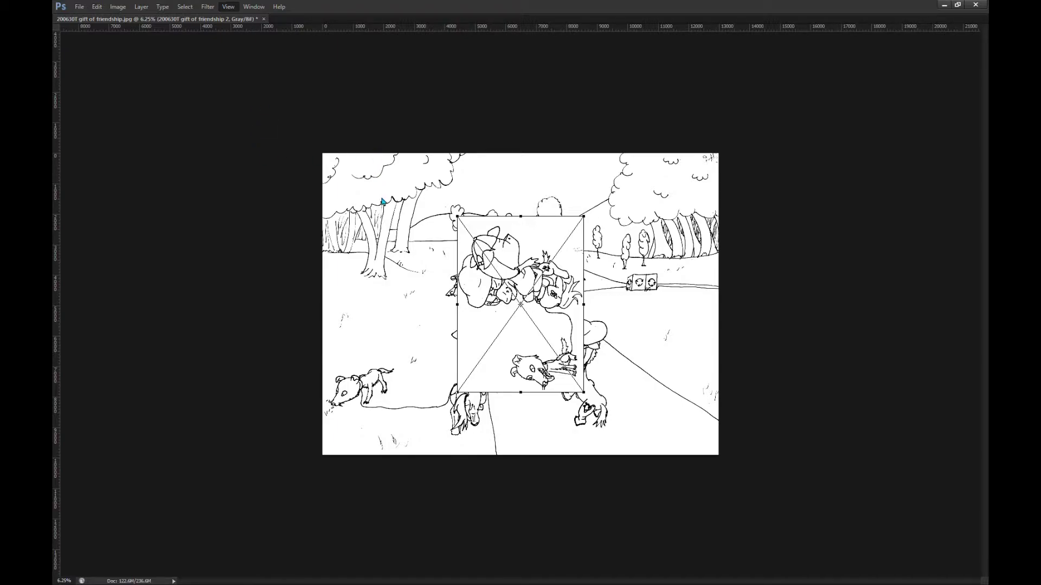
{"action": "key", "text": "ctrl+apostrophe"}
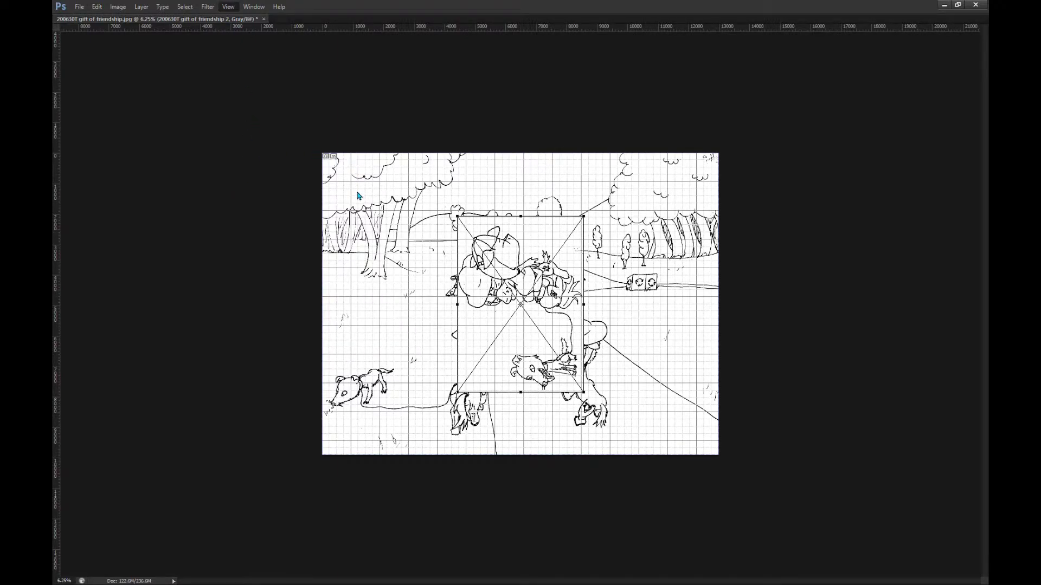
{"action": "key", "text": "ctrl+apostrophe"}
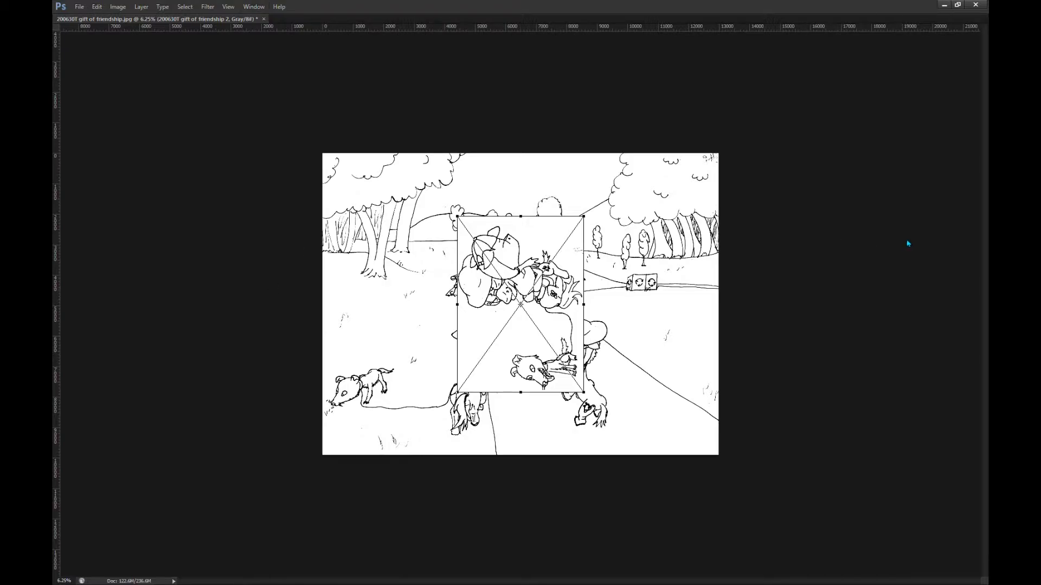
{"action": "left_click", "coordinate": [265, 280]}
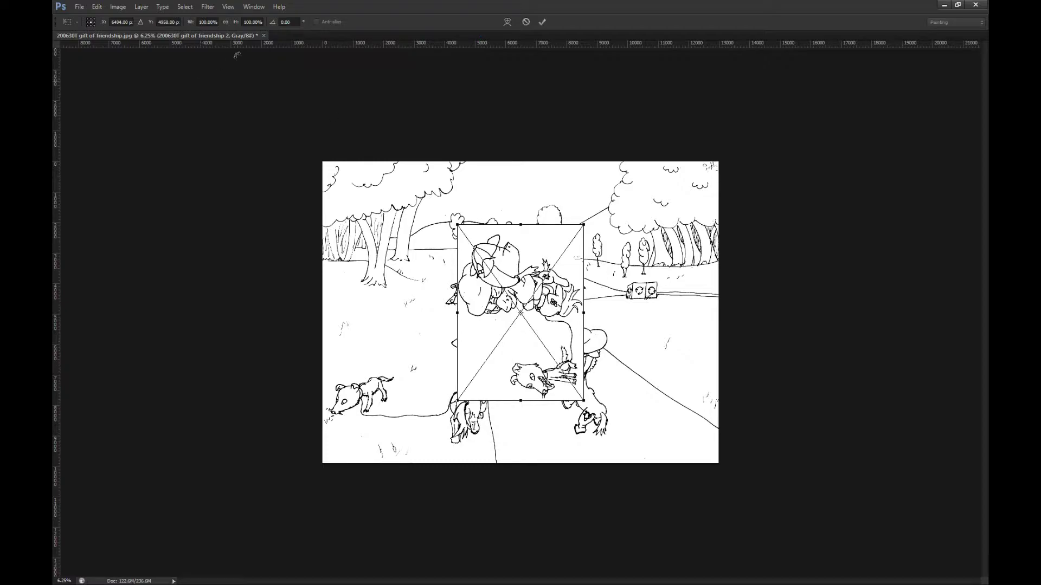
{"action": "left_click", "coordinate": [285, 22]}
{"action": "type", "text": "90"}
{"action": "key", "text": "Return"}
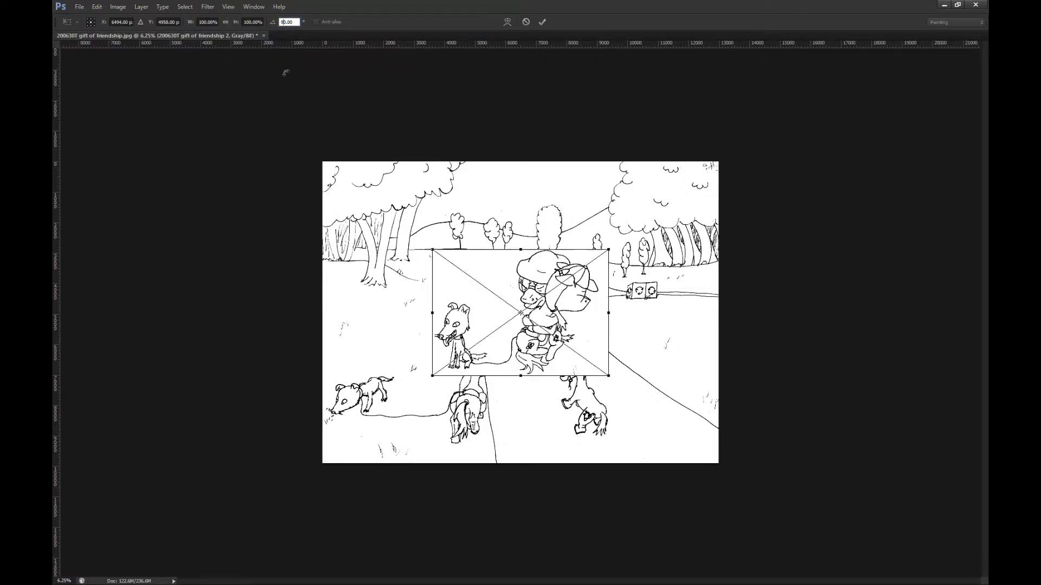
{"action": "left_click", "coordinate": [541, 23]}
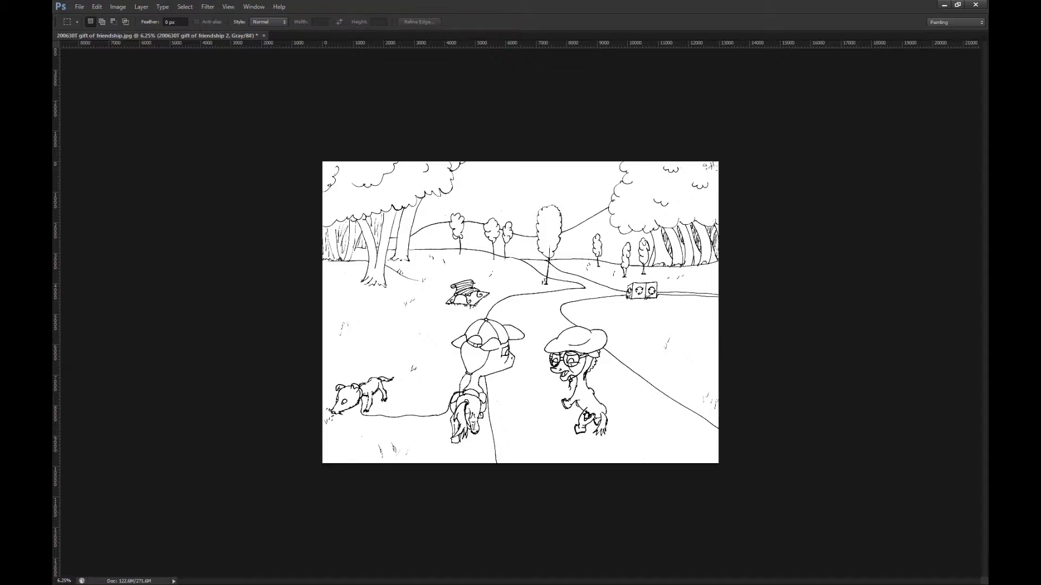
Step: Add a new layer for the line art above the existing drawing layers
{"action": "key", "text": "alt+Tab"}
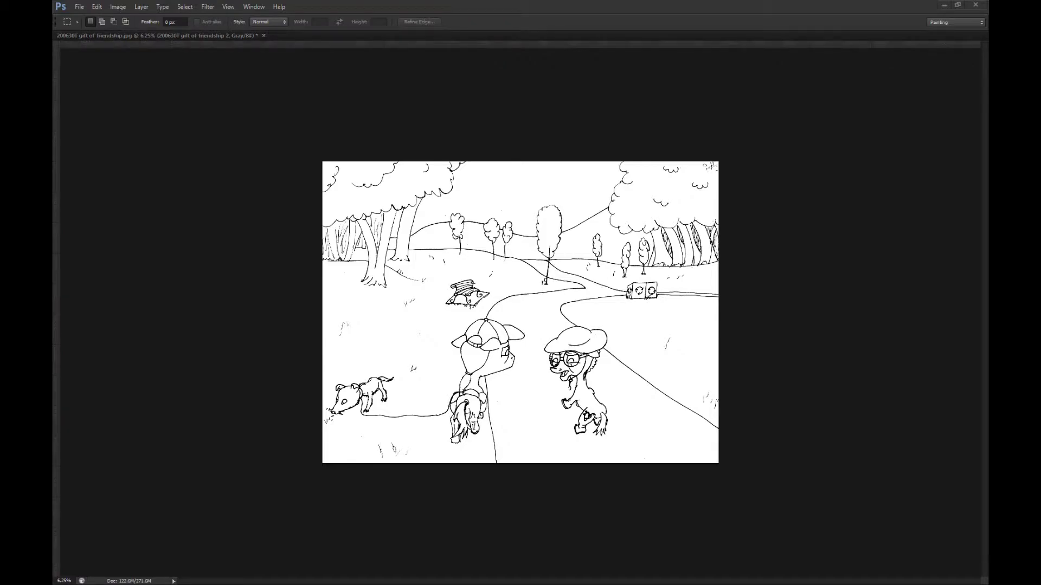
{"action": "key", "text": "ctrl+r"}
{"action": "key", "text": "ctrl+plus"}
{"action": "key", "text": "ctrl+r"}
{"action": "key", "text": "i"}
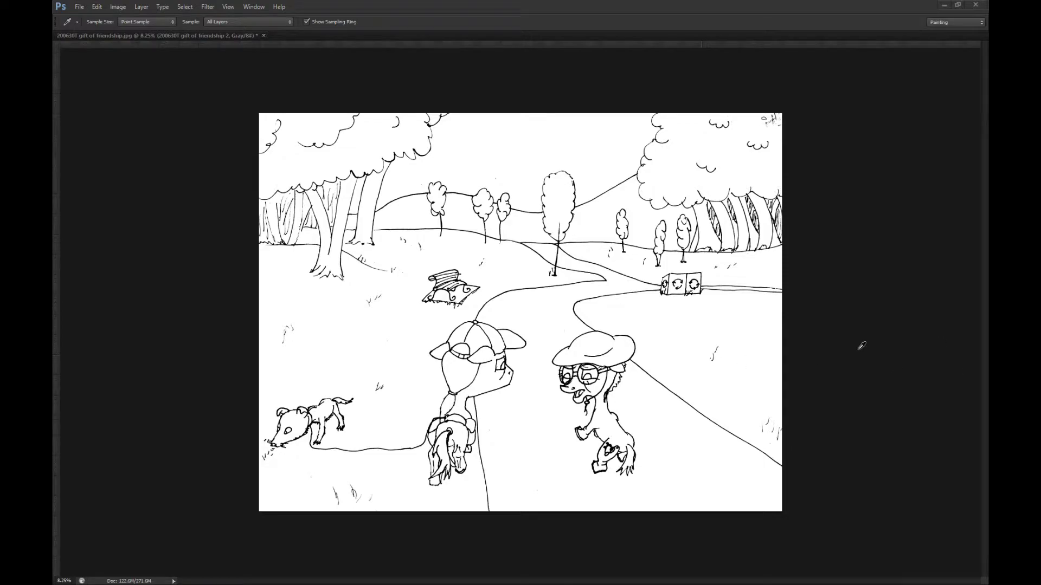
{"action": "key", "text": "m"}
{"action": "key", "text": "ctrl+r"}
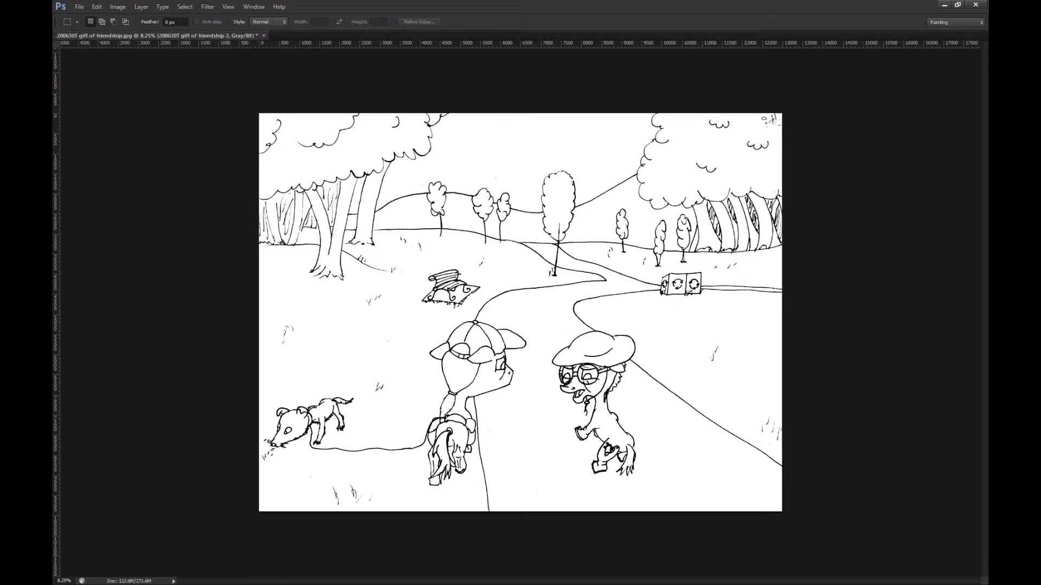
{"action": "key", "text": "ctrl+alt+shift+n"}
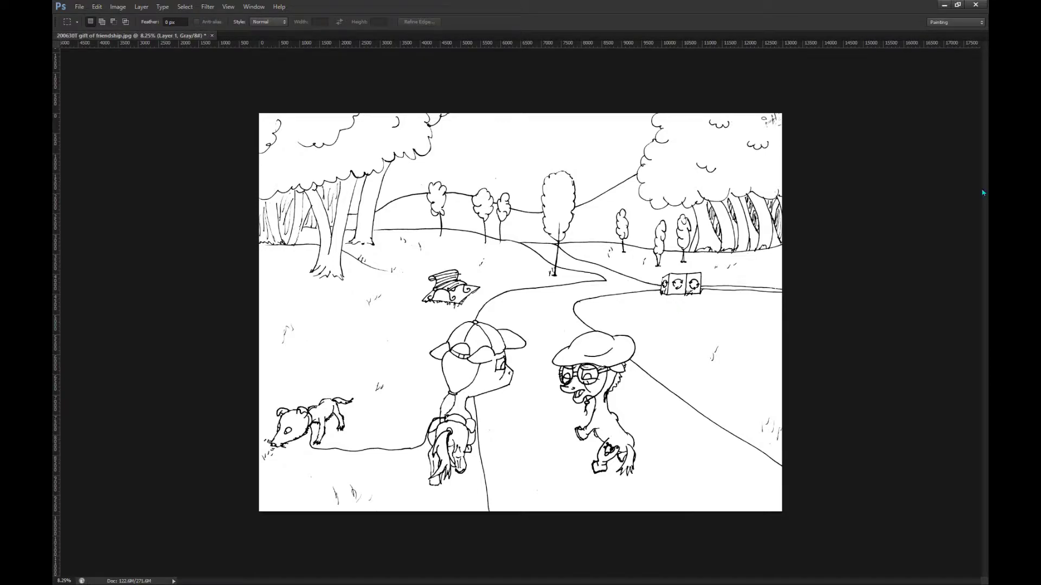
Step: Select all white areas of the drawing with a non-contiguous Magic Wand at tolerance 120, delete them and deselect
{"action": "key", "text": "w"}
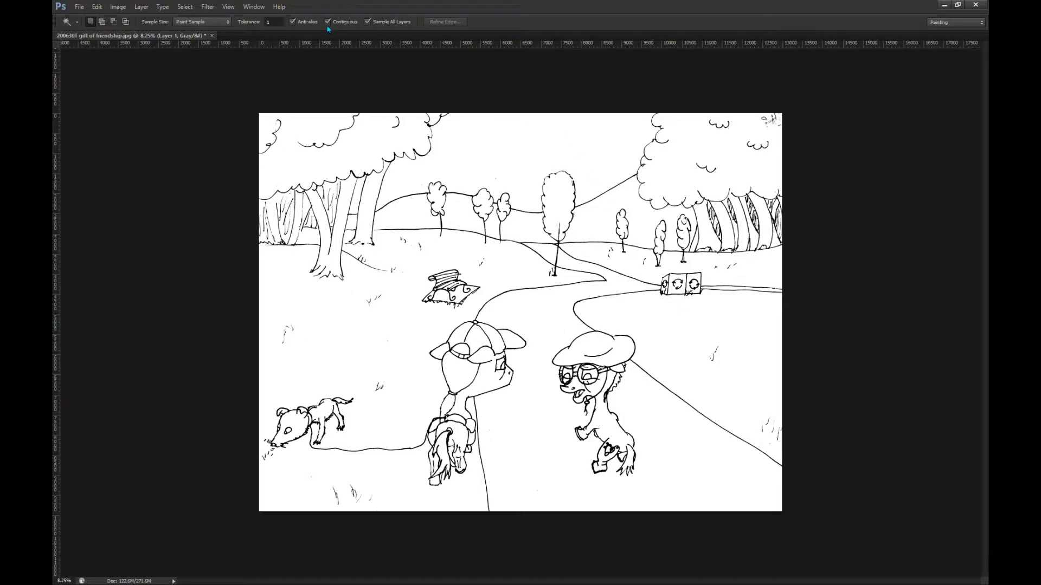
{"action": "left_click", "coordinate": [240, 23]}
{"action": "type", "text": "120"}
{"action": "left_click", "coordinate": [489, 314]}
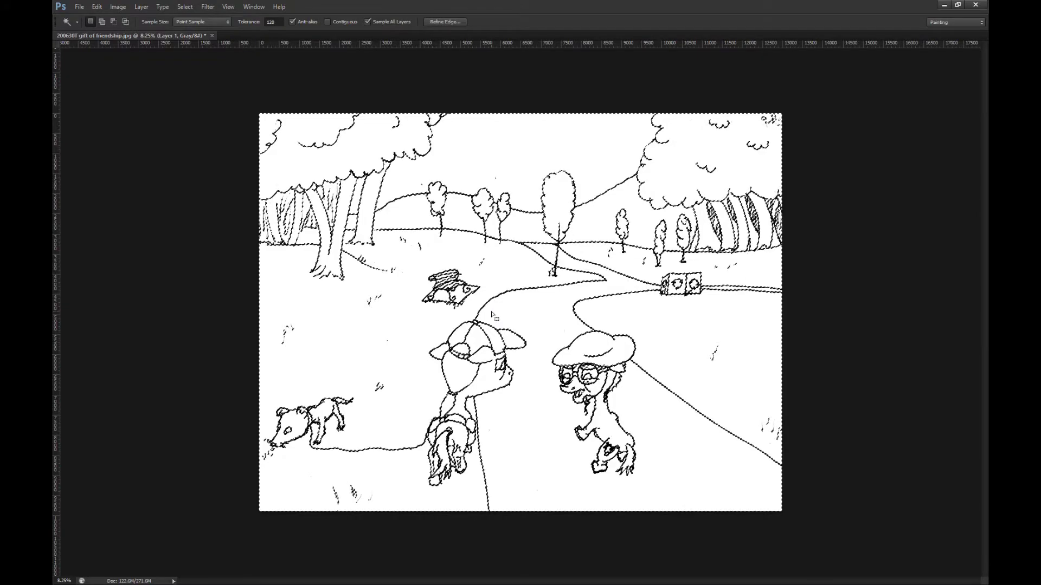
{"action": "key", "text": "Delete"}
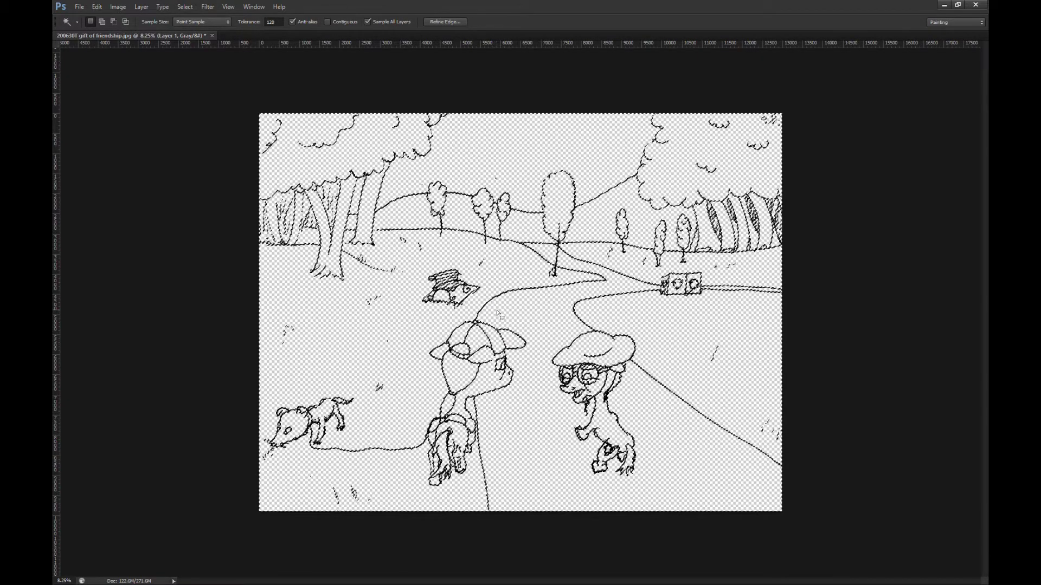
{"action": "key", "text": "ctrl+d"}
{"action": "key", "text": "m"}
Step: Inspect the cleaned line edges closely around the beret and glasses of the character
{"action": "scroll", "coordinate": [596, 360], "scroll_direction": "up", "scroll_amount": 12}
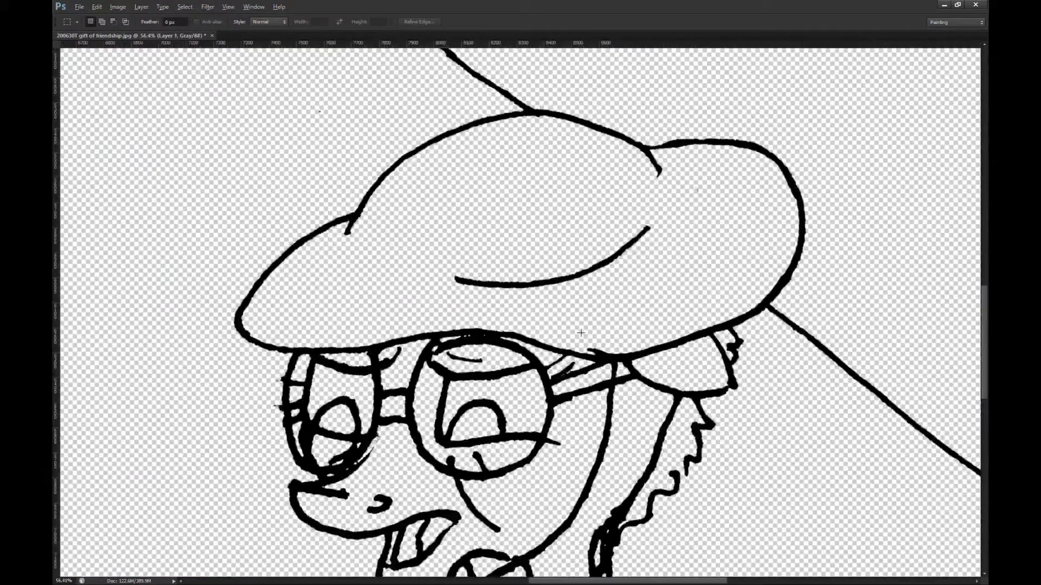
{"action": "scroll", "coordinate": [580, 333], "scroll_direction": "up", "scroll_amount": 16, "text": "alt"}
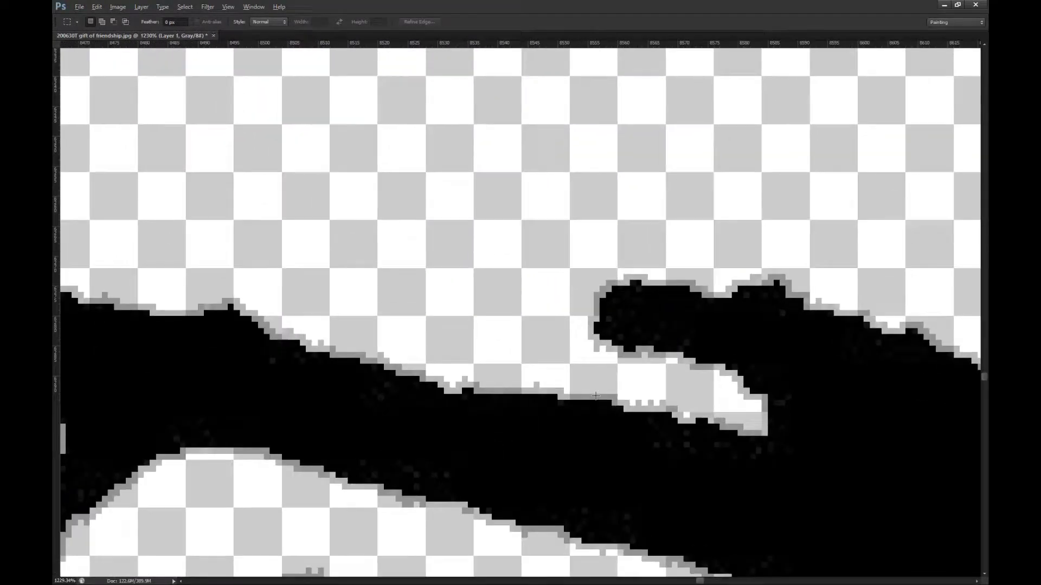
{"action": "scroll", "coordinate": [595, 397], "scroll_direction": "down", "scroll_amount": 6, "text": "alt"}
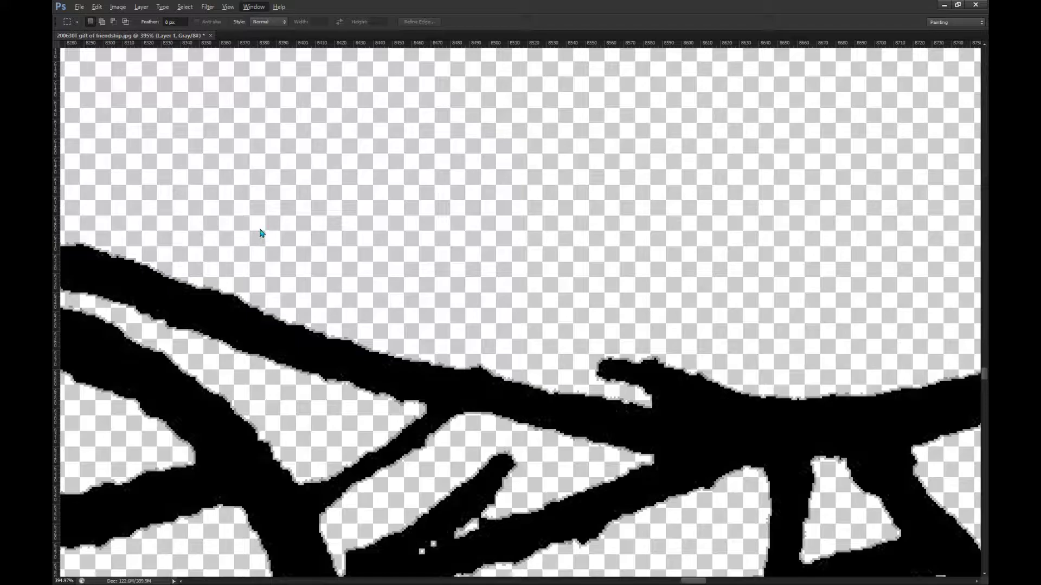
{"action": "scroll", "coordinate": [537, 319], "scroll_direction": "down", "scroll_amount": 20}
{"action": "scroll", "coordinate": [520, 313], "scroll_direction": "up", "scroll_amount": 8}
{"action": "scroll", "coordinate": [520, 312], "scroll_direction": "up", "scroll_amount": 5}
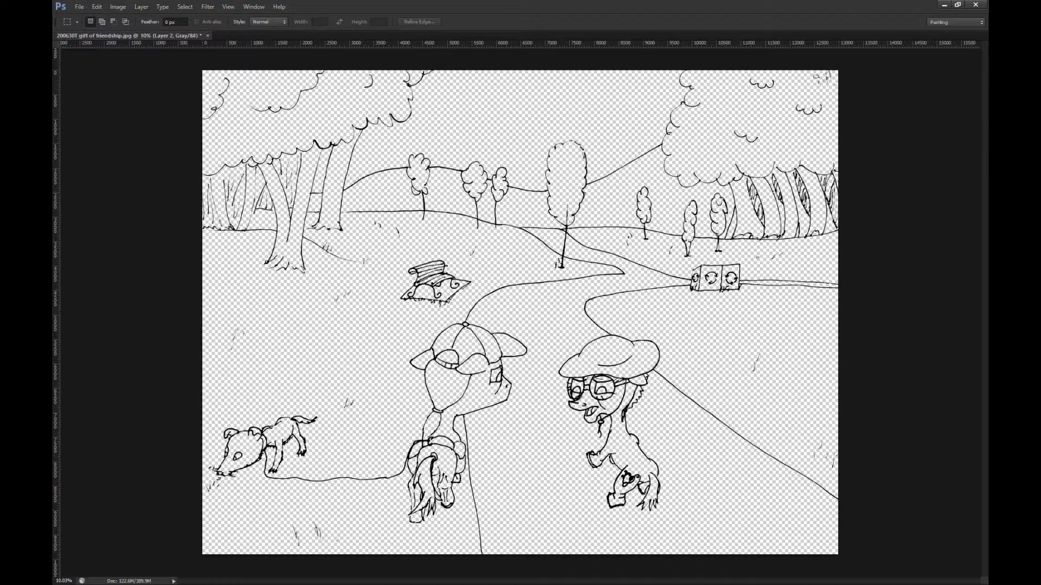
Step: Name the new layer "sky" and get the Gradient tool ready
{"action": "key", "text": "Return"}
{"action": "key", "text": "g"}
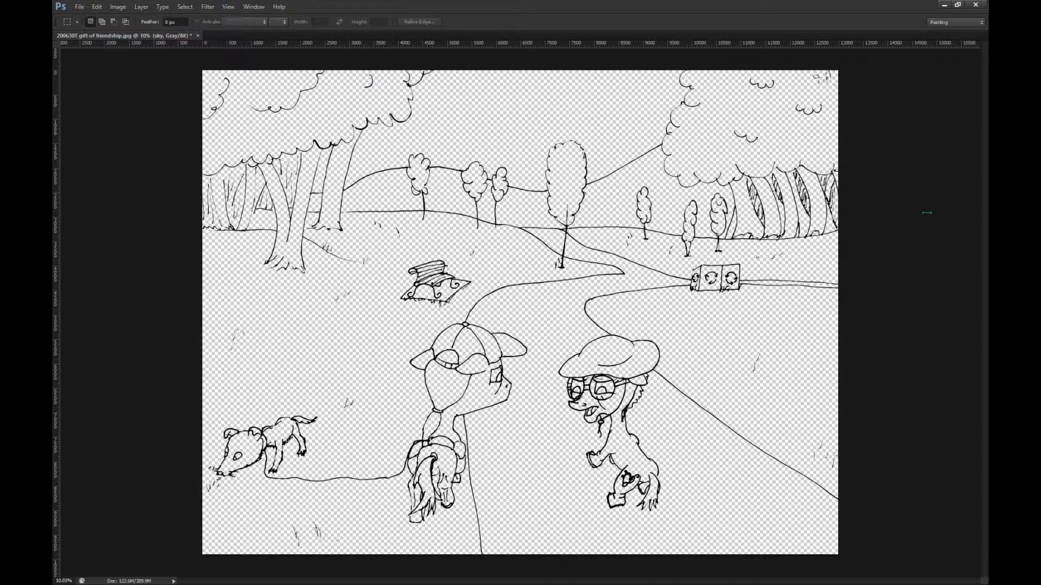
Step: Try gradients with a transparent end across the sky area and undo them
{"action": "left_click_drag", "start_coordinate": [525, 132], "coordinate": [521, 199]}
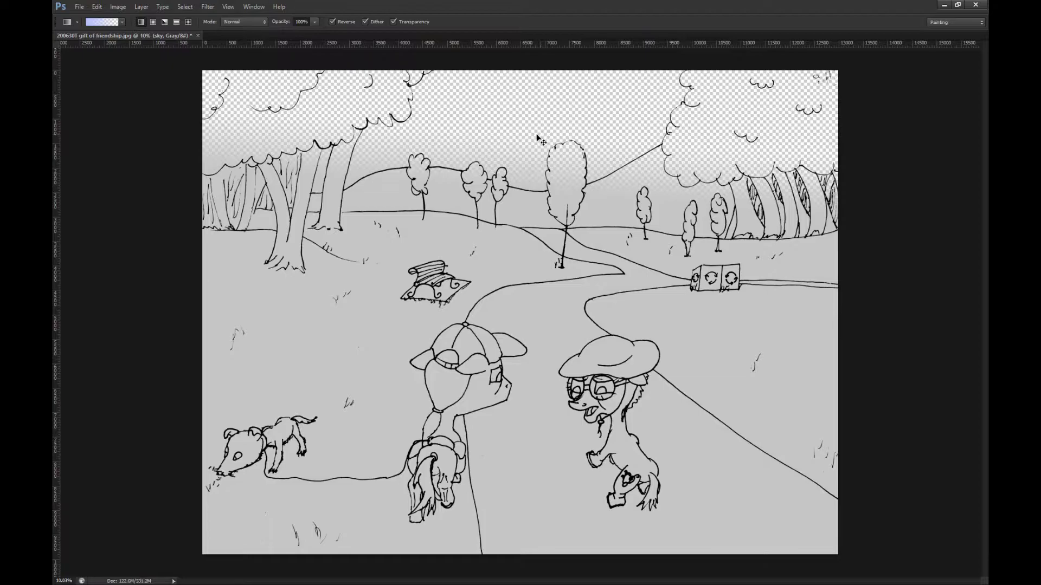
{"action": "key", "text": "ctrl+z"}
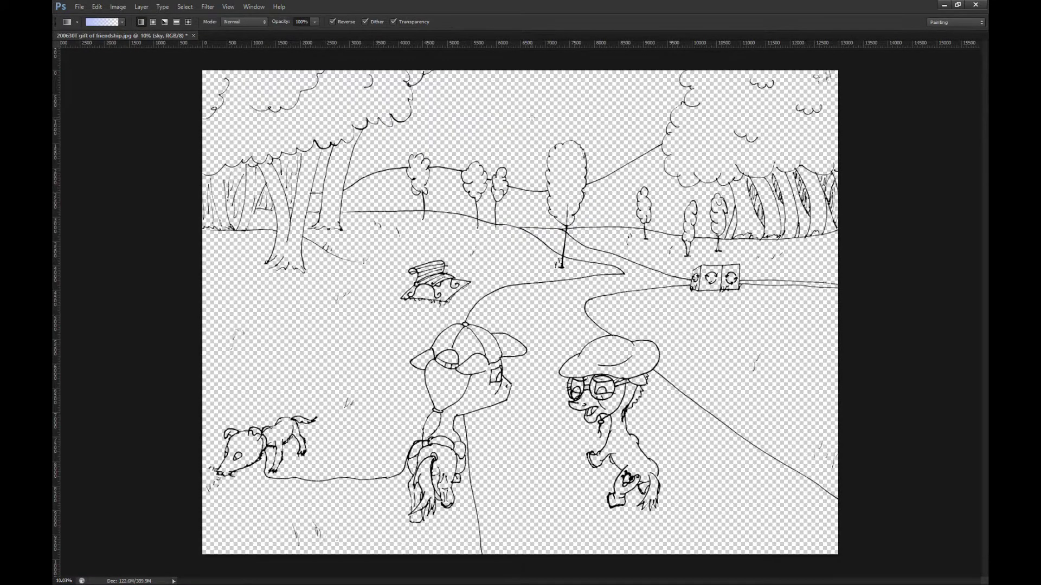
{"action": "left_click_drag", "start_coordinate": [530, 205], "coordinate": [548, 82]}
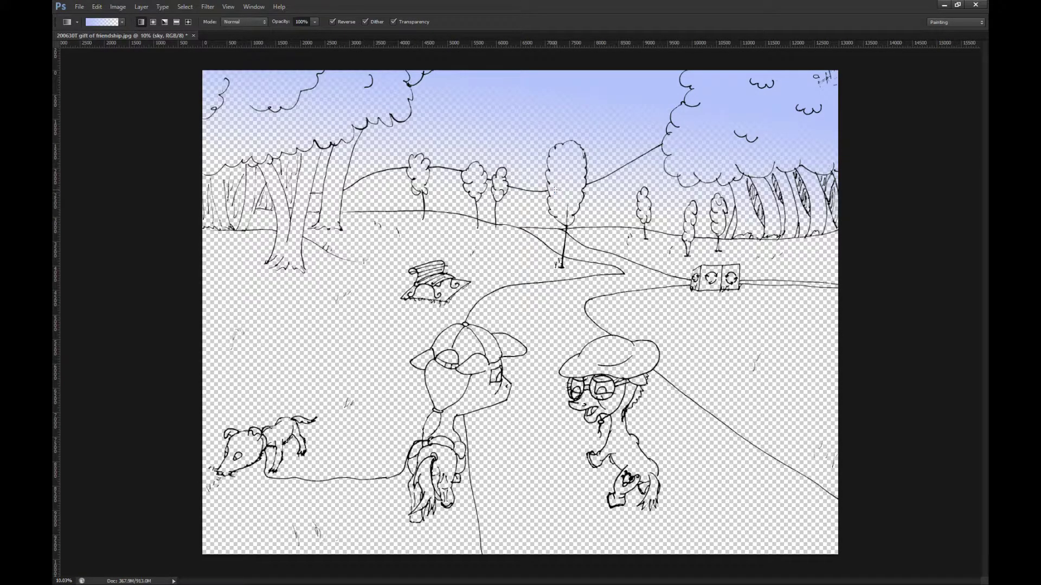
{"action": "key", "text": "ctrl+z"}
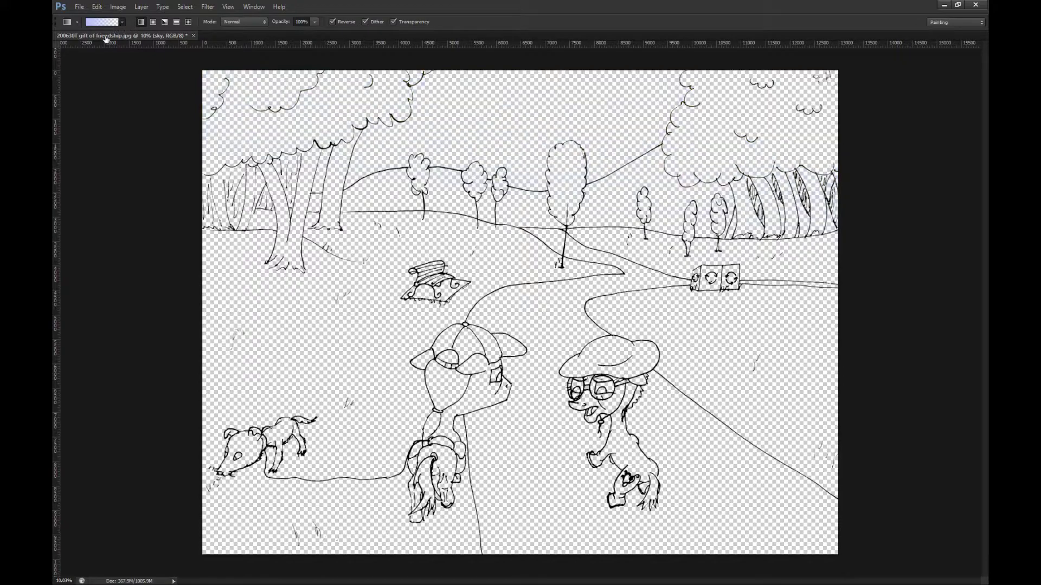
Step: Fill the sky layer with an opaque gradient from pale at the hills to blue at the upper edge
{"action": "left_click", "coordinate": [71, 44]}
{"action": "left_click_drag", "start_coordinate": [530, 174], "coordinate": [550, 95]}
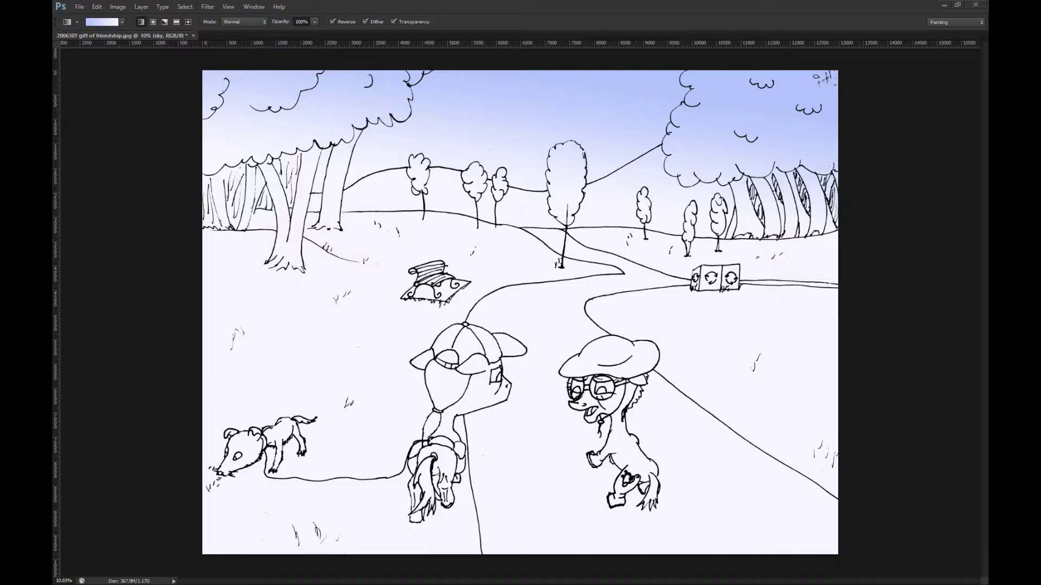
Step: Name the next new layer "distant hills" and hide the sky gradient
{"action": "key", "text": "i"}
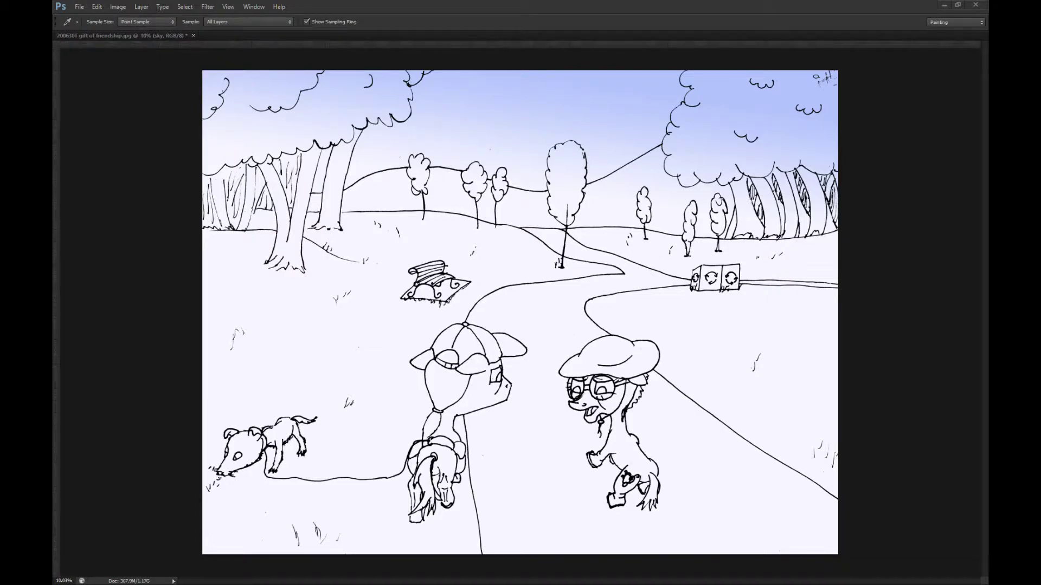
{"action": "key", "text": "Return"}
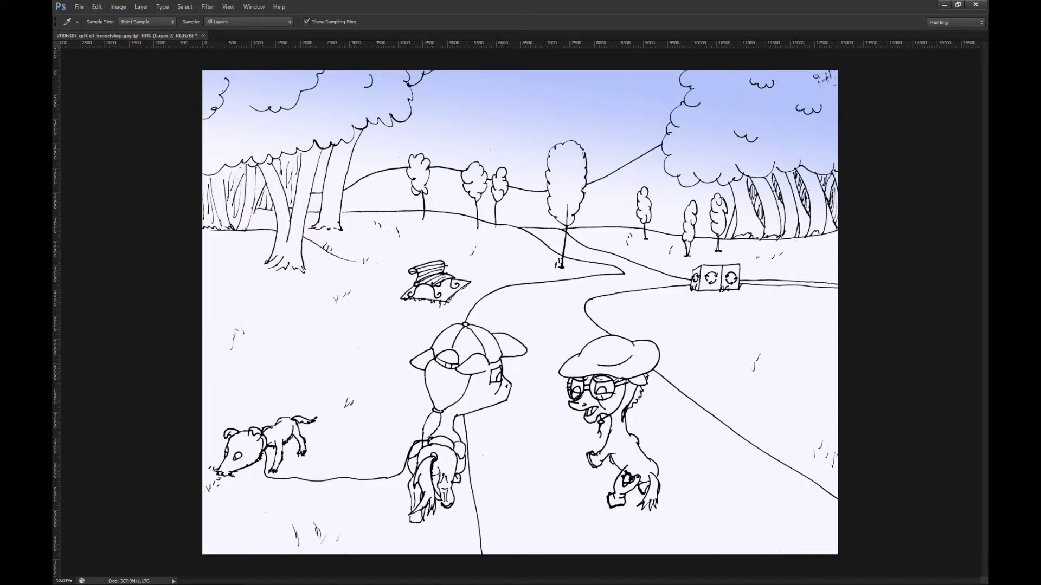
{"action": "key", "text": "Return"}
{"action": "key", "text": "ctrl+comma"}
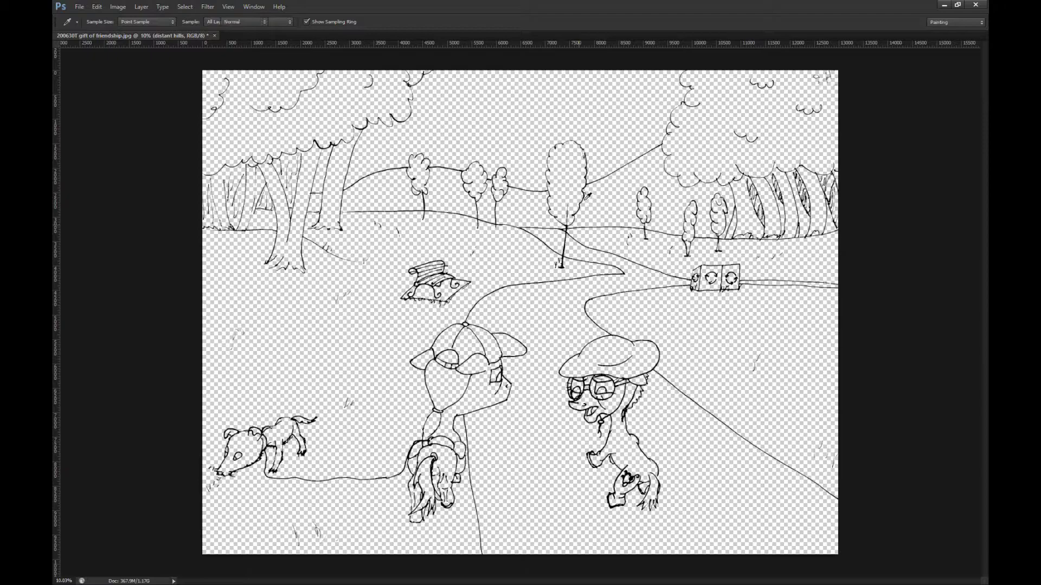
Step: Try a yellow Paint Bucket fill on the ground beside the tree trunks and undo it
{"action": "key", "text": "g"}
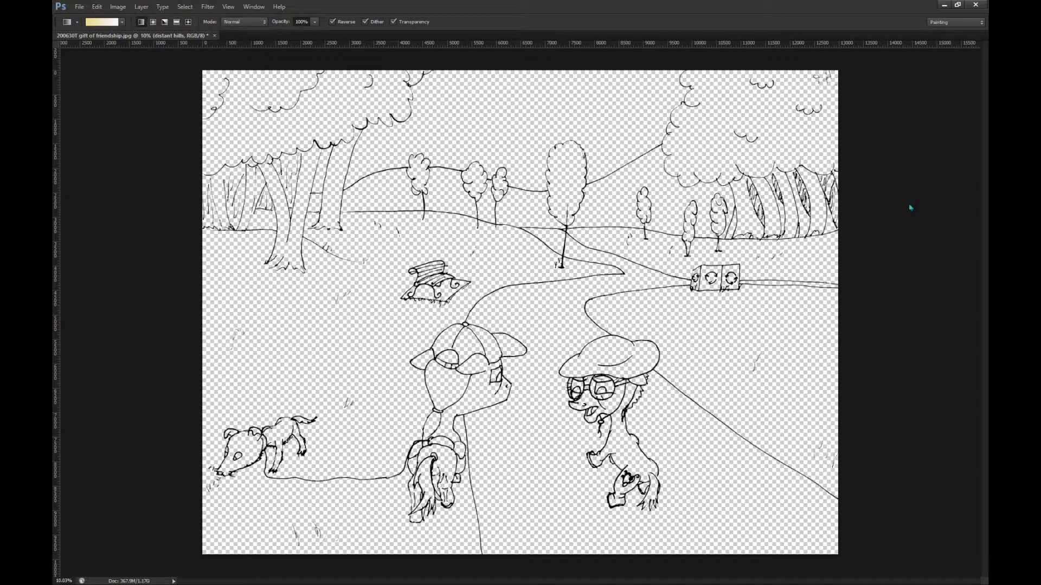
{"action": "key", "text": "shift+g"}
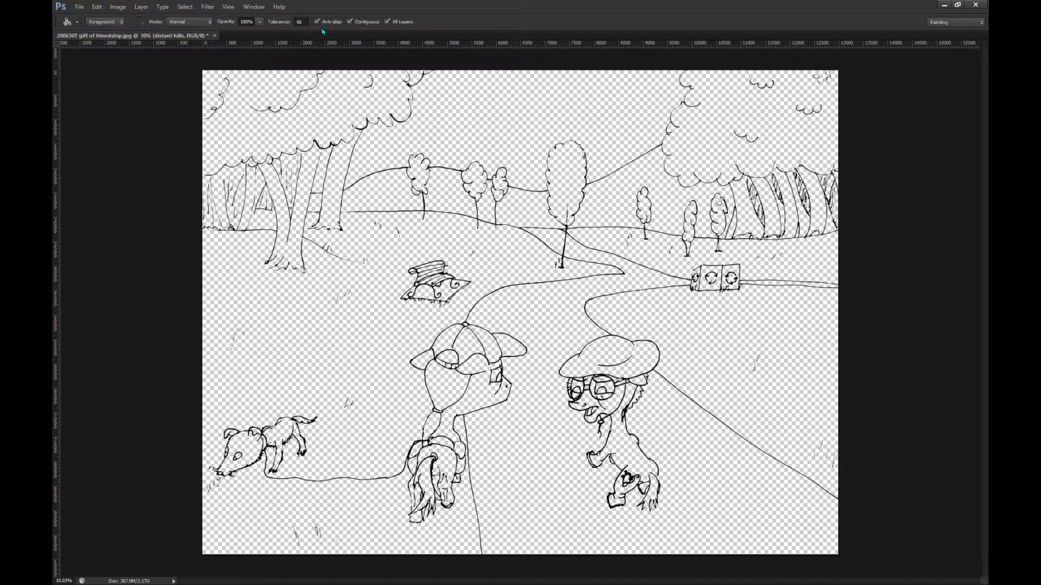
{"action": "left_click", "coordinate": [396, 230]}
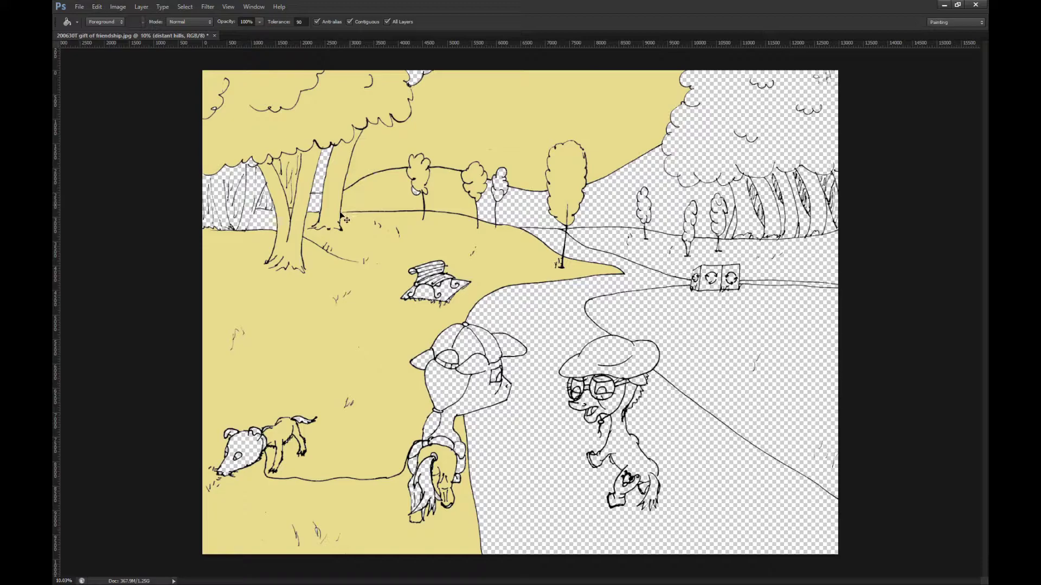
{"action": "key", "text": "ctrl+z"}
Step: Select the line-art layer and name it "OUTLINE"
{"action": "scroll", "coordinate": [350, 218], "scroll_direction": "up", "scroll_amount": 10}
{"action": "scroll", "coordinate": [352, 214], "scroll_direction": "up", "scroll_amount": 4}
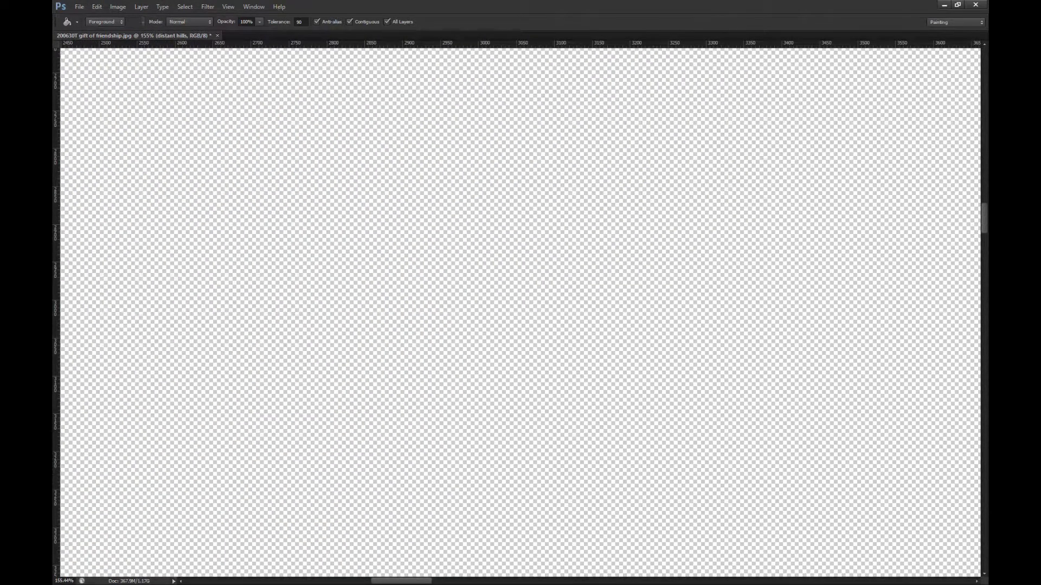
{"action": "key", "text": "alt+]"}
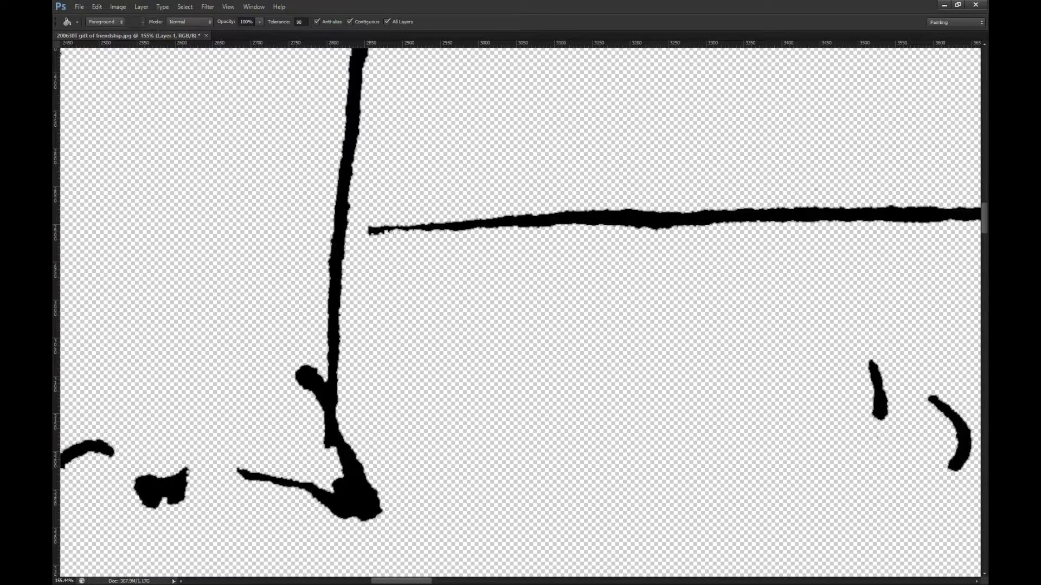
{"action": "key", "text": "alt+]"}
{"action": "key", "text": "i"}
{"action": "key", "text": "g"}
Step: Close the gap between the horizon line and the tree trunk with a black 13 px brush stroke
{"action": "key", "text": "b"}
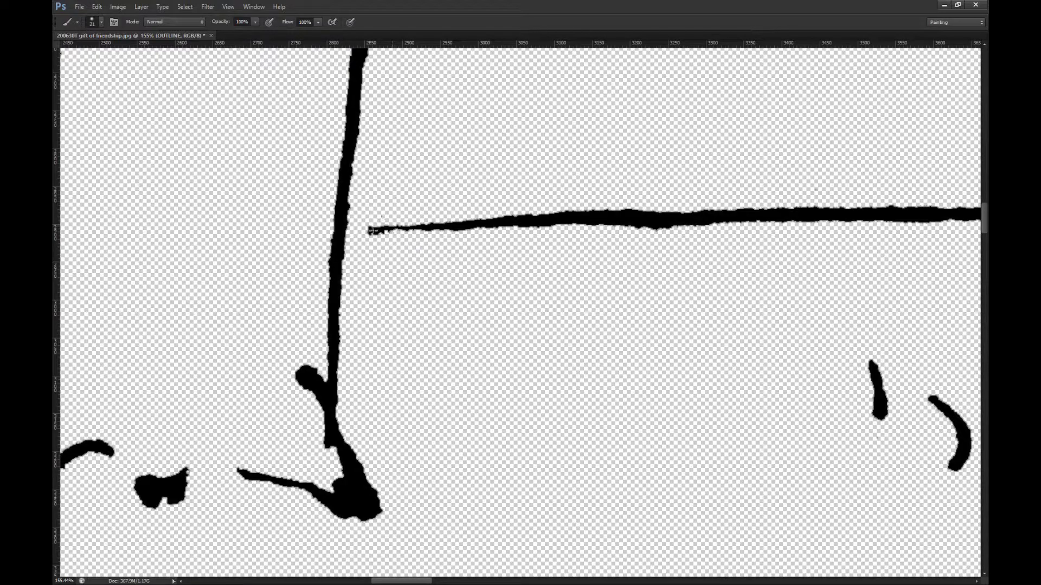
{"action": "mouse_move", "coordinate": [417, 253]}
{"action": "left_mouse_down"}
{"action": "mouse_move", "coordinate": [407, 258]}
{"action": "mouse_move", "coordinate": [452, 280]}
{"action": "mouse_move", "coordinate": [521, 284]}
{"action": "left_mouse_up"}
{"action": "left_click_drag", "start_coordinate": [369, 232], "coordinate": [339, 226]}
{"action": "scroll", "coordinate": [355, 270], "scroll_direction": "down", "scroll_amount": 5}
{"action": "scroll", "coordinate": [373, 272], "scroll_direction": "down", "scroll_amount": 3}
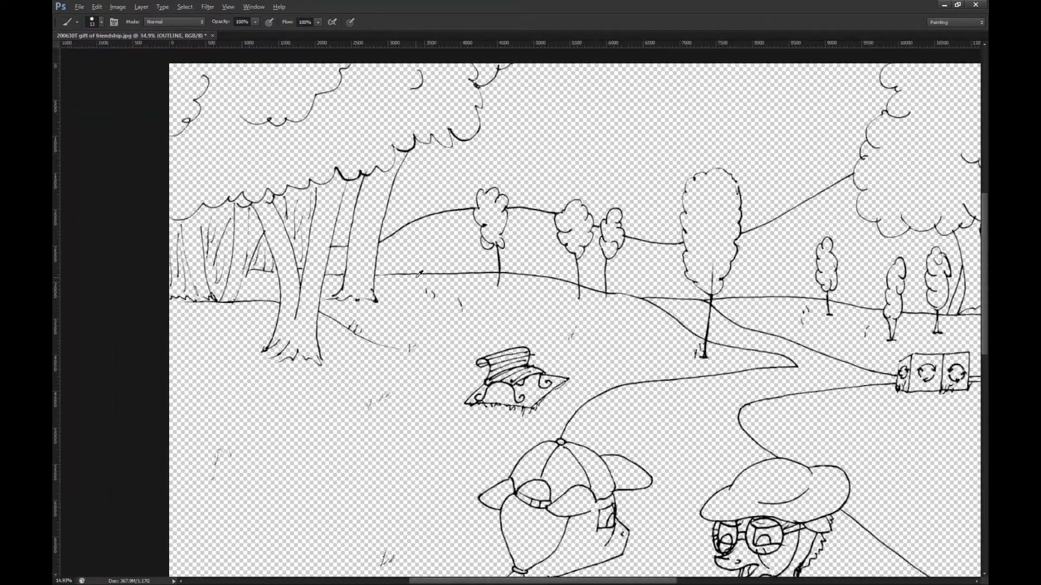
Step: Try a yellow Paint Bucket fill on the hill beside the tree trunk and undo it
{"action": "key", "text": "g"}
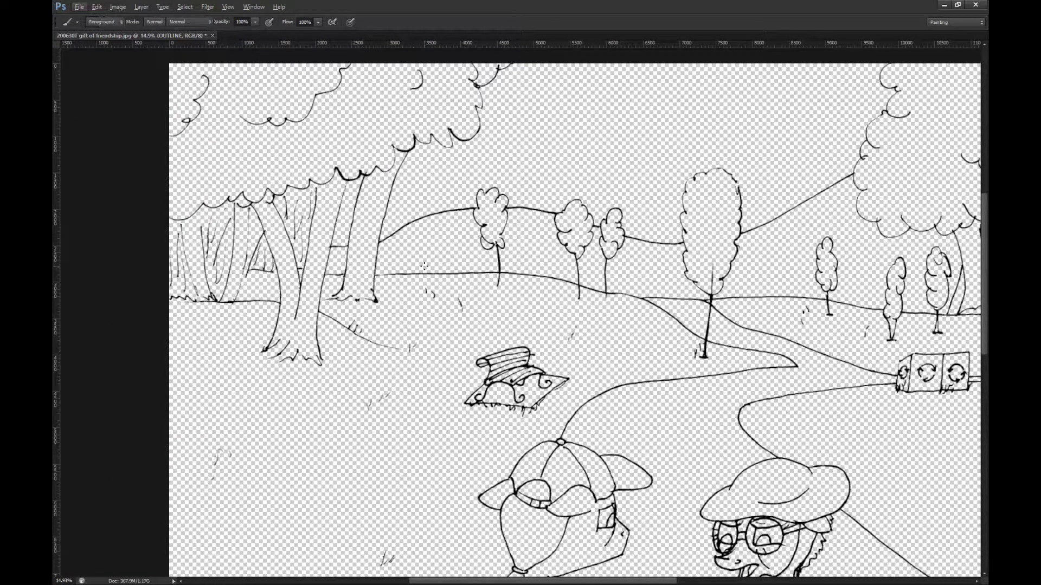
{"action": "left_click", "coordinate": [475, 264]}
{"action": "scroll", "coordinate": [487, 214], "scroll_direction": "up", "scroll_amount": 5}
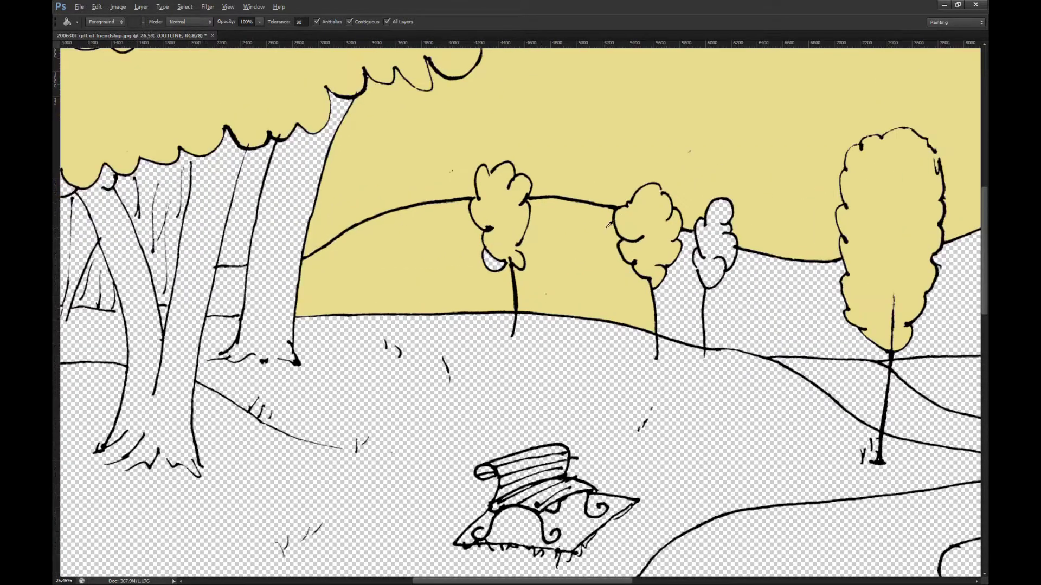
{"action": "scroll", "coordinate": [499, 306], "scroll_direction": "up", "scroll_amount": 6}
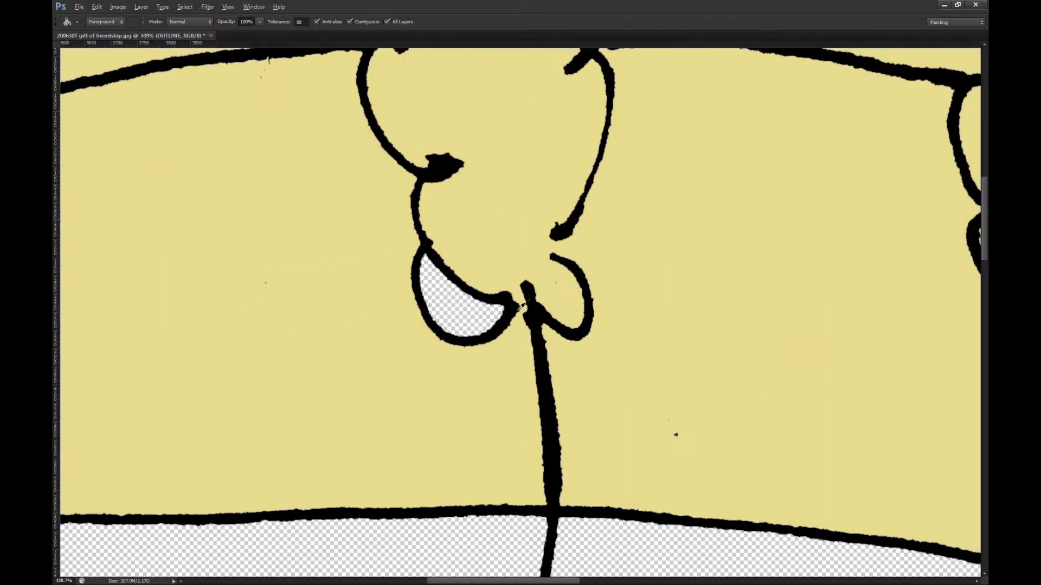
{"action": "key", "text": "ctrl+z"}
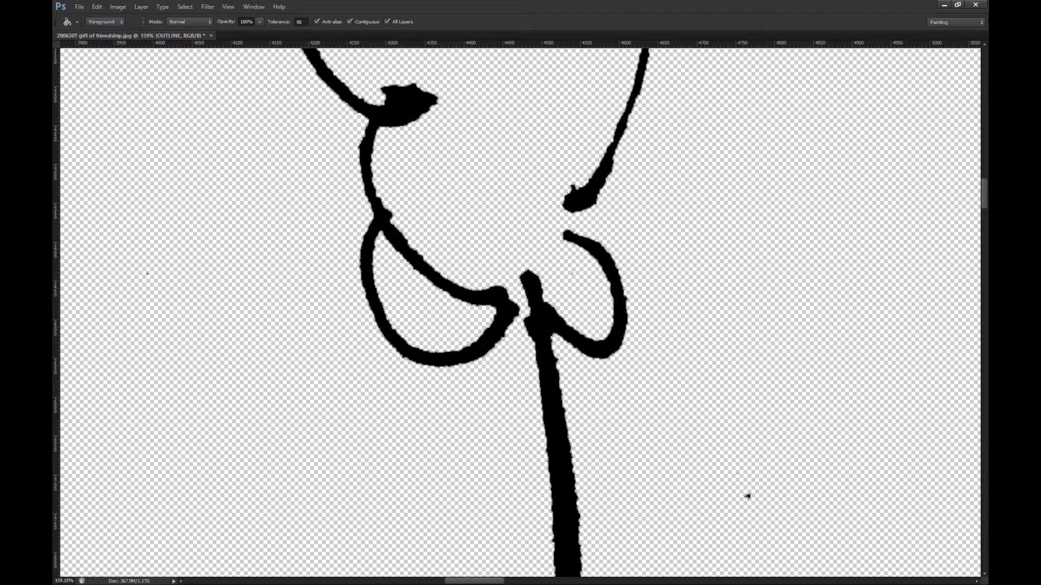
Step: Close the gap between the first small tree's lower foliage and its trunk with a black 13 px brush stroke
{"action": "key", "text": "b"}
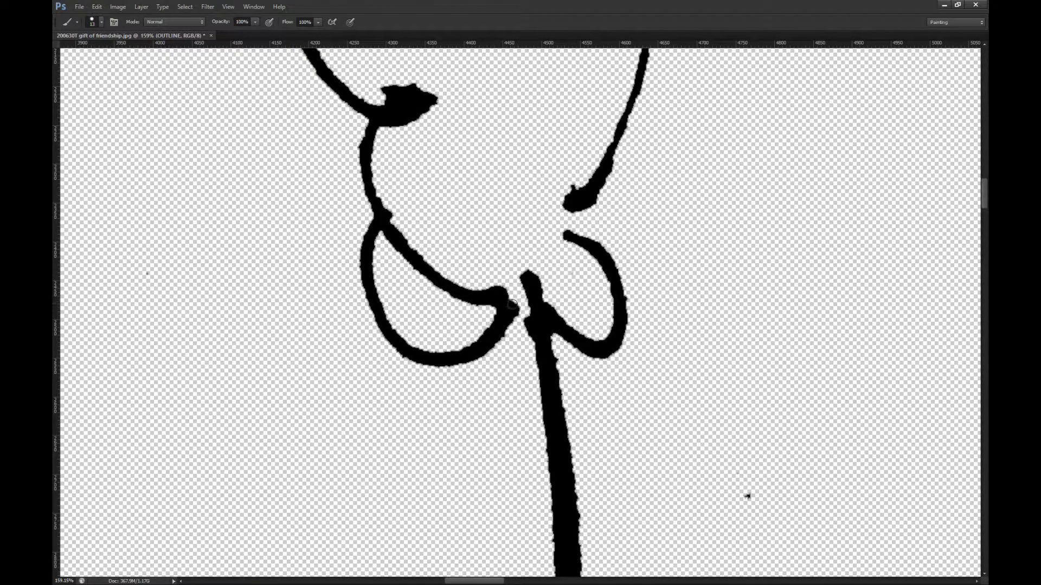
{"action": "left_click_drag", "start_coordinate": [512, 307], "coordinate": [533, 324]}
{"action": "scroll", "coordinate": [566, 314], "scroll_direction": "down", "scroll_amount": 4}
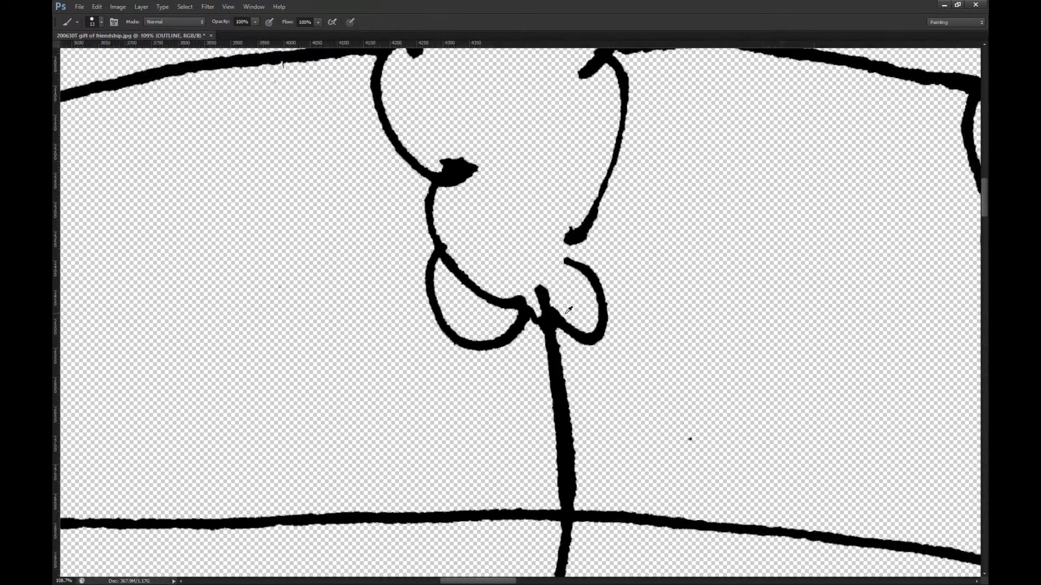
{"action": "scroll", "coordinate": [567, 312], "scroll_direction": "down", "scroll_amount": 4}
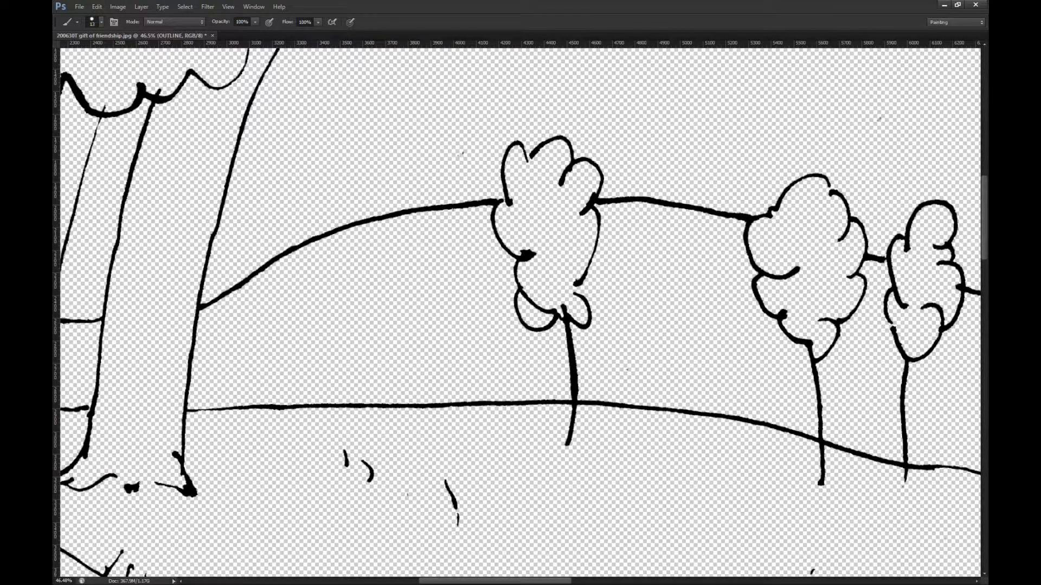
Step: On the "distant hills" layer, fill yellow the hill before the first small tree, before the tall tree, and between the large trunks
{"action": "key", "text": "alt+bracketleft"}
{"action": "key", "text": "g"}
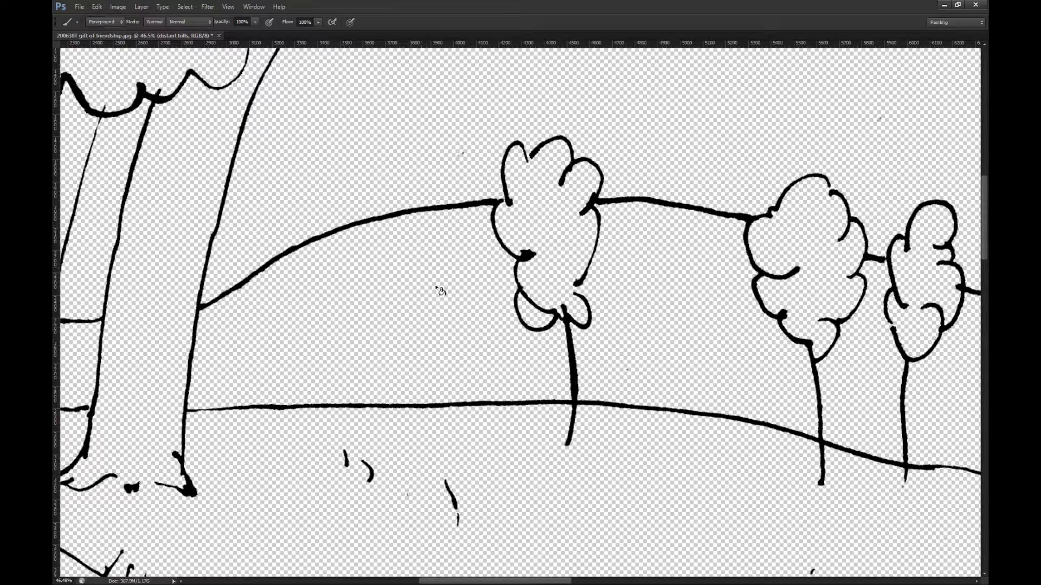
{"action": "left_click", "coordinate": [449, 304]}
{"action": "scroll", "coordinate": [450, 260], "scroll_direction": "down", "scroll_amount": 2}
{"action": "scroll", "coordinate": [623, 315], "scroll_direction": "down", "scroll_amount": 2}
{"action": "left_click", "coordinate": [747, 300]}
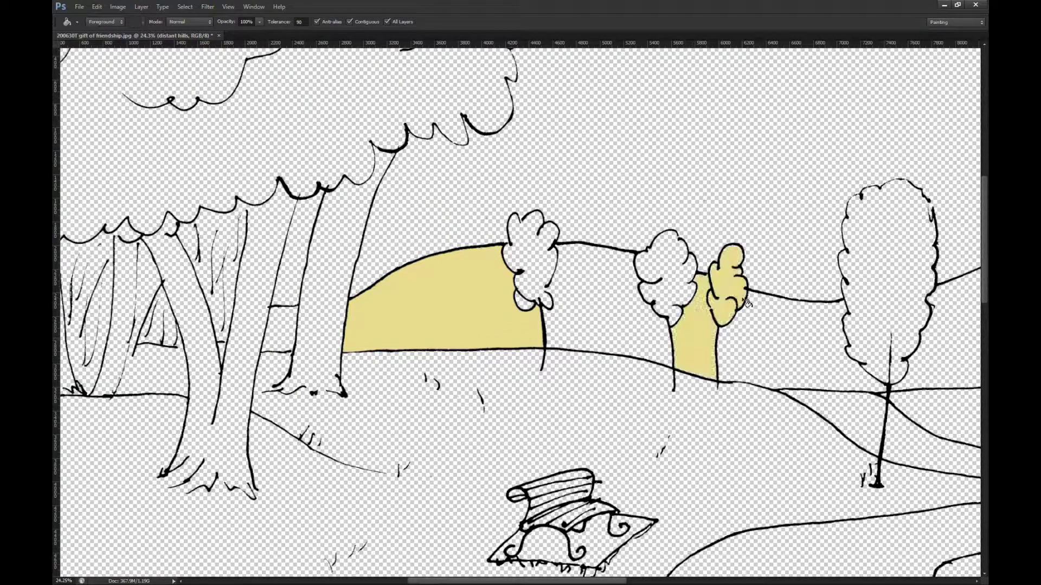
{"action": "left_click", "coordinate": [828, 345]}
{"action": "scroll", "coordinate": [542, 336], "scroll_direction": "right", "scroll_amount": 2}
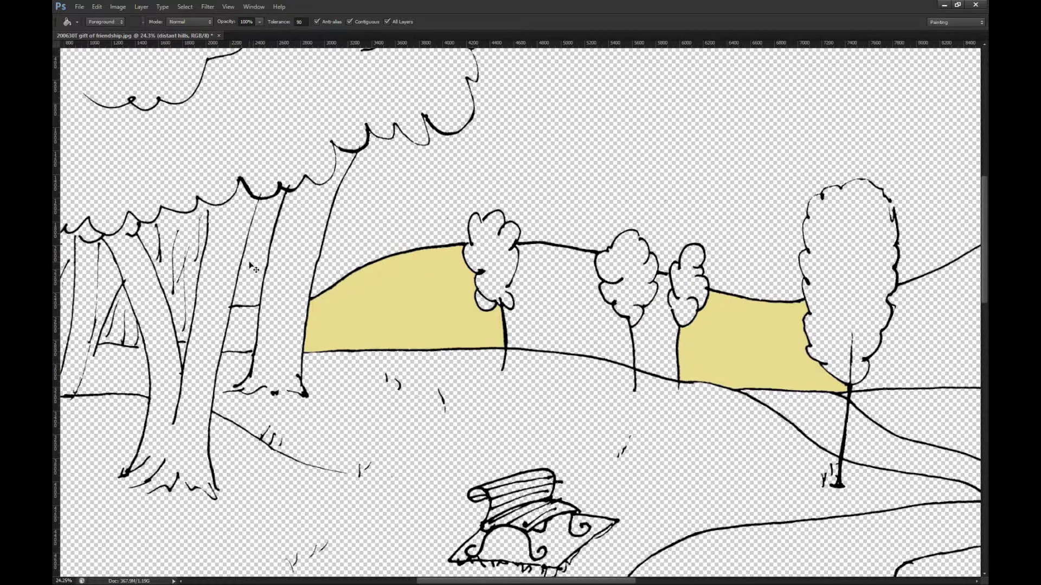
{"action": "left_click", "coordinate": [244, 329]}
{"action": "scroll", "coordinate": [192, 319], "scroll_direction": "down", "scroll_amount": 1}
Step: Try a yellow fill on the rising hill beyond the tall tree and undo it
{"action": "left_click", "coordinate": [758, 332]}
{"action": "scroll", "coordinate": [542, 275], "scroll_direction": "right", "scroll_amount": 3}
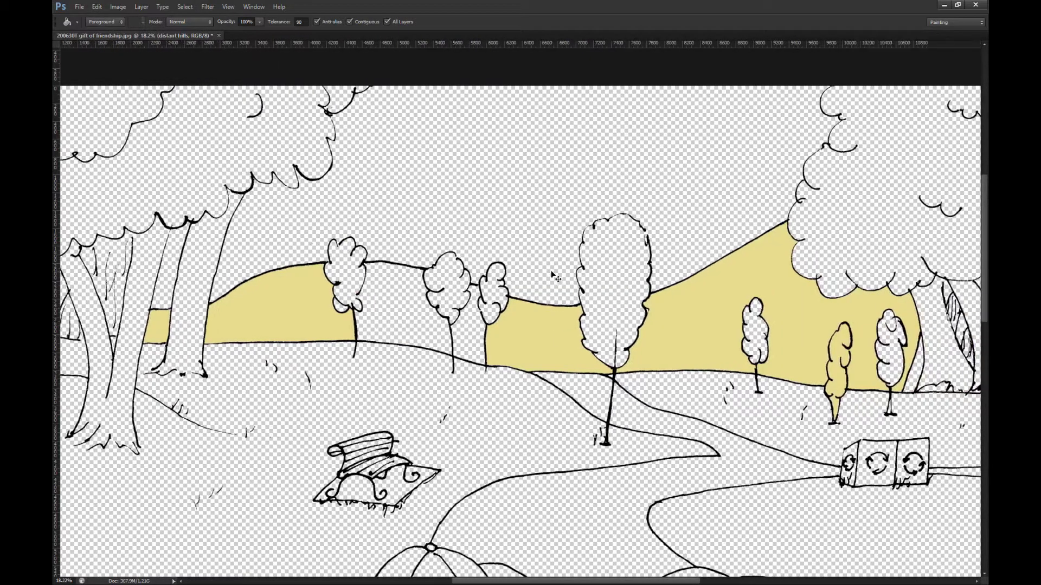
{"action": "scroll", "coordinate": [553, 276], "scroll_direction": "right", "scroll_amount": 3}
{"action": "key", "text": "ctrl+z"}
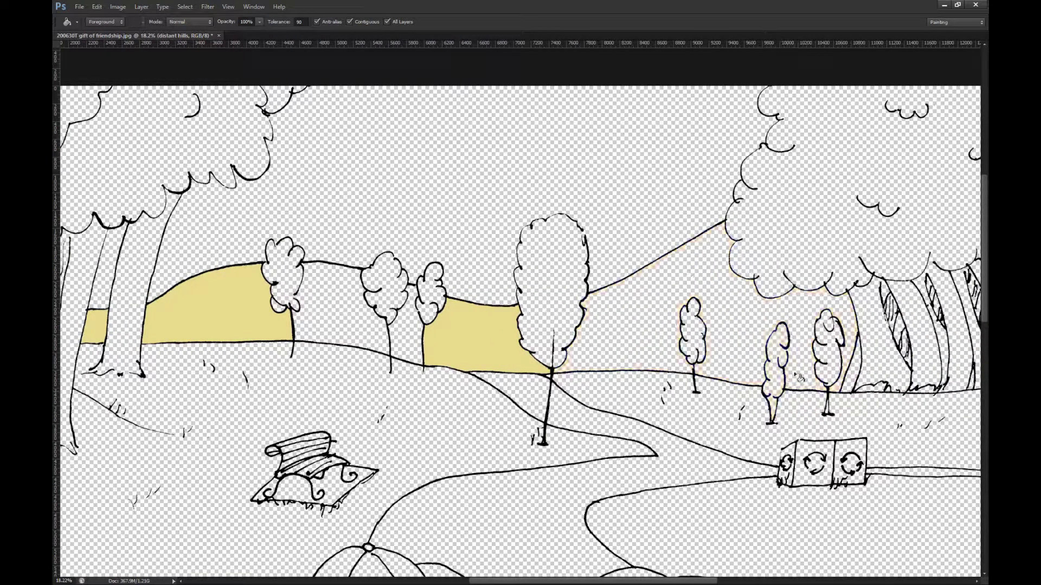
Step: On the OUTLINE layer, close the foliage gap of the thin tree above the recycling bins with the black brush
{"action": "key", "text": "alt+bracketright"}
{"action": "key", "text": "b"}
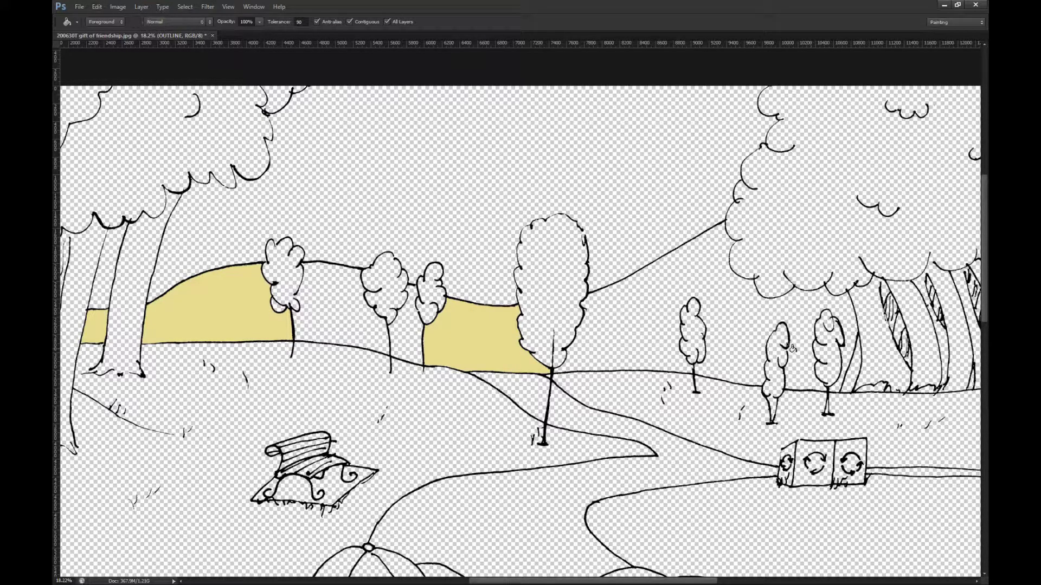
{"action": "scroll", "coordinate": [793, 348], "scroll_direction": "up", "scroll_amount": 2}
{"action": "scroll", "coordinate": [792, 348], "scroll_direction": "up", "scroll_amount": 5}
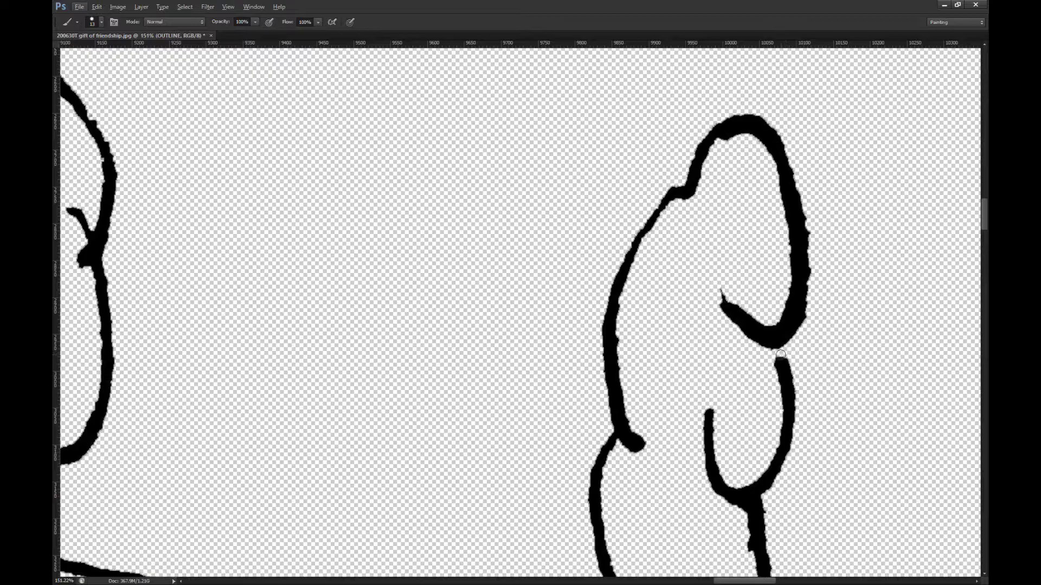
{"action": "scroll", "coordinate": [773, 350], "scroll_direction": "down", "scroll_amount": 6}
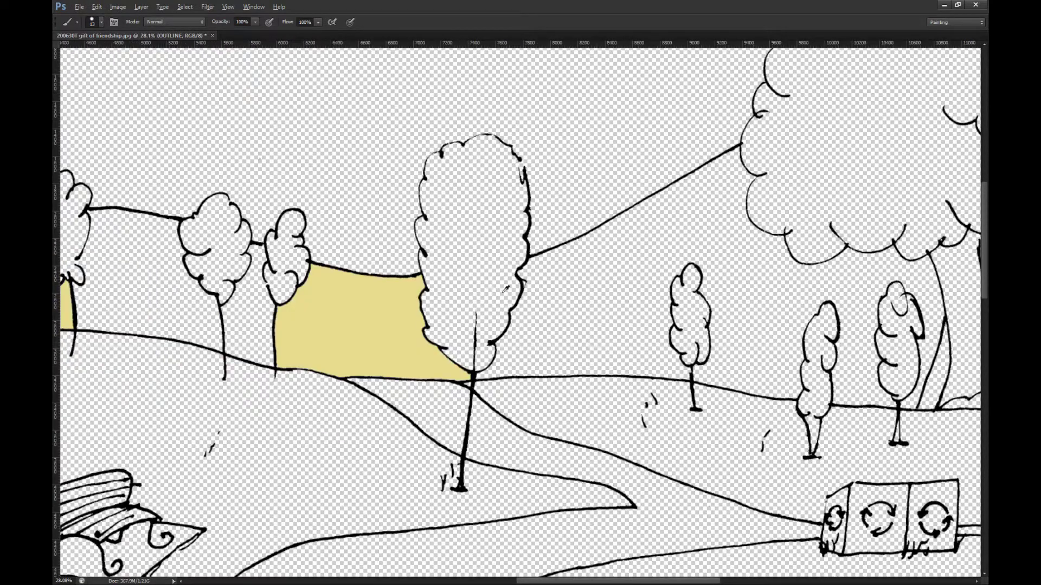
Step: Close the gap in the third small tree's lower foliage outline with a black 13 px brush stroke
{"action": "scroll", "coordinate": [329, 258], "scroll_direction": "up", "scroll_amount": 7}
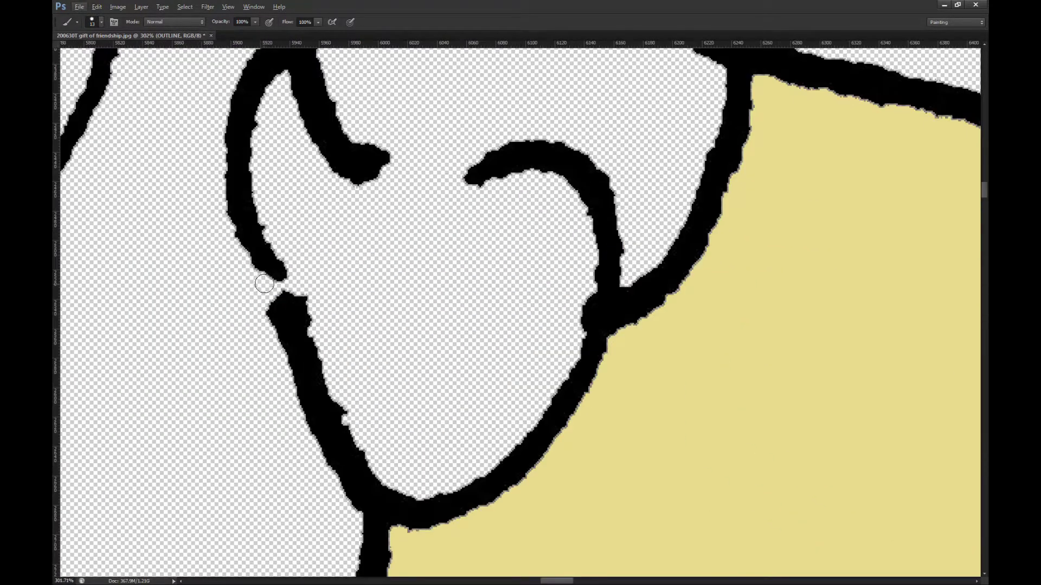
{"action": "left_click_drag", "start_coordinate": [263, 282], "coordinate": [287, 297]}
{"action": "scroll", "coordinate": [374, 263], "scroll_direction": "down", "scroll_amount": 7}
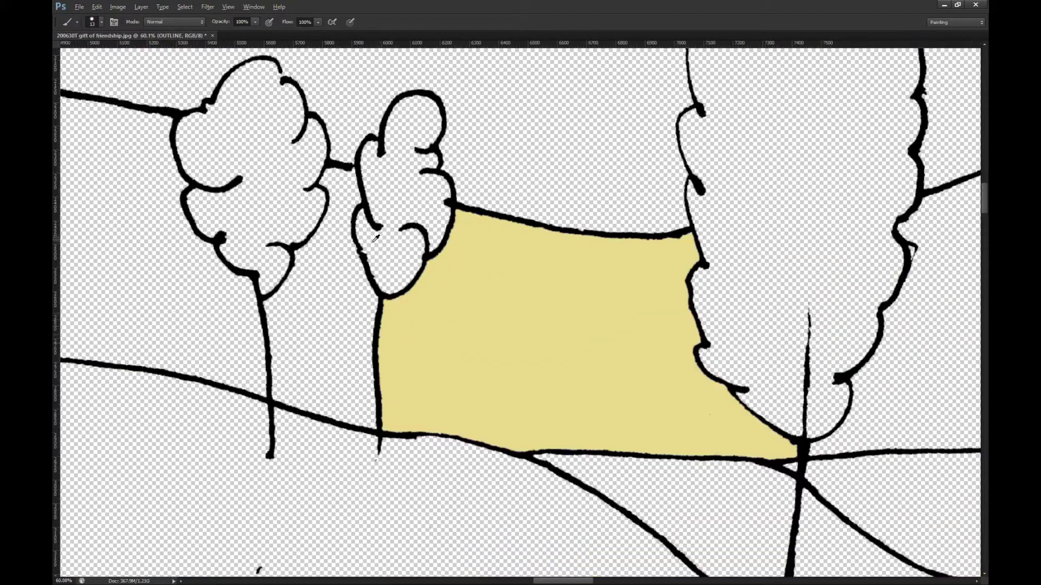
{"action": "scroll", "coordinate": [490, 281], "scroll_direction": "down", "scroll_amount": 3}
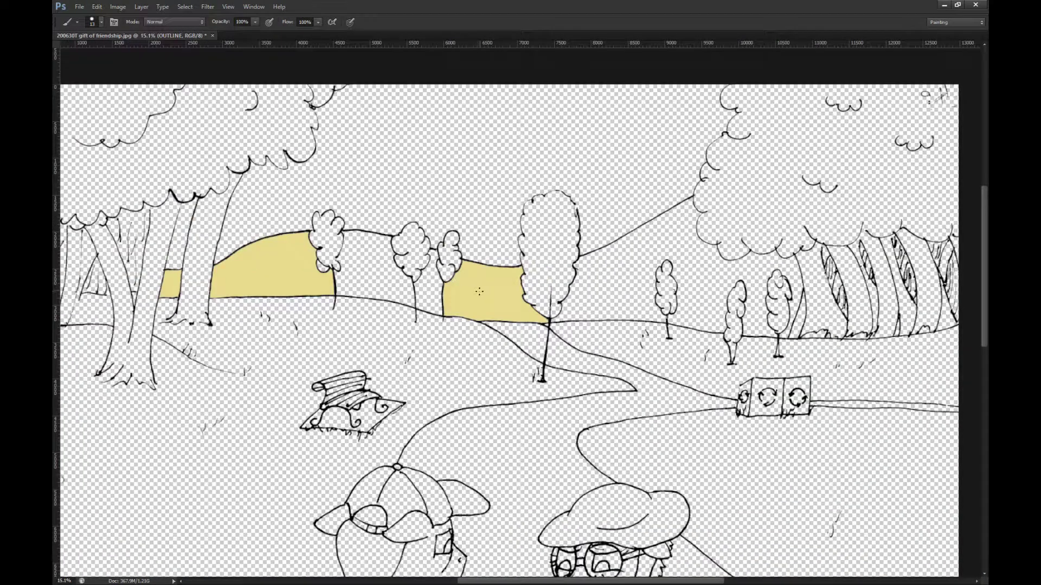
Step: On the "distant hills" layer, fill the rising hill beyond the tall tree and the section between the second and third small trees yellow
{"action": "key", "text": "g"}
{"action": "left_click", "coordinate": [510, 330]}
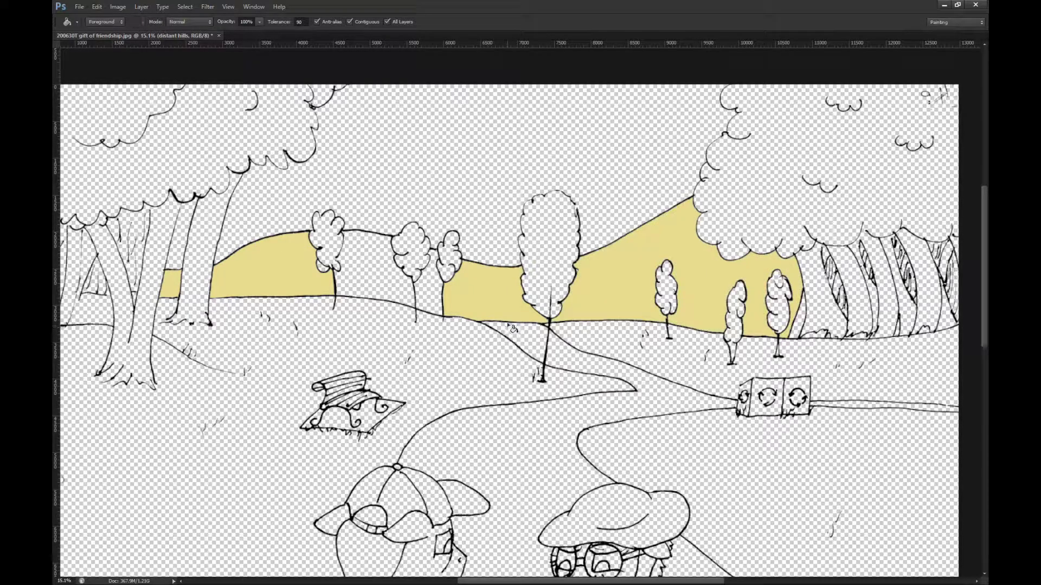
Step: Try a yellow fill on the hill between the first and second small trees and undo it
{"action": "left_click", "coordinate": [425, 293]}
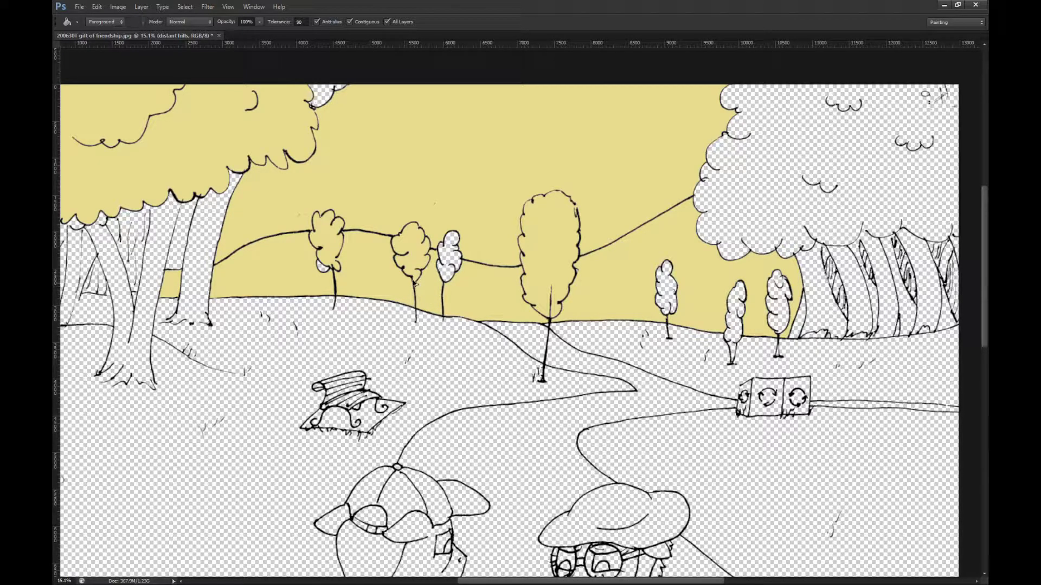
{"action": "key", "text": "ctrl+z"}
Step: On the OUTLINE layer, join the two open foliage lines beside the first small tree's trunk with a black 13 px stroke
{"action": "scroll", "coordinate": [329, 259], "scroll_direction": "up", "scroll_amount": 5}
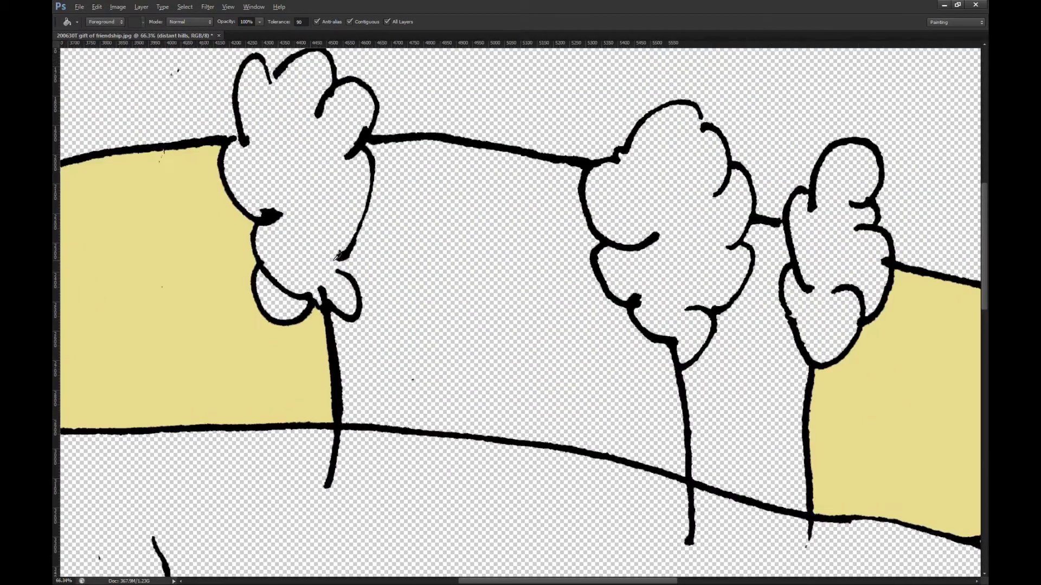
{"action": "scroll", "coordinate": [337, 256], "scroll_direction": "up", "scroll_amount": 4}
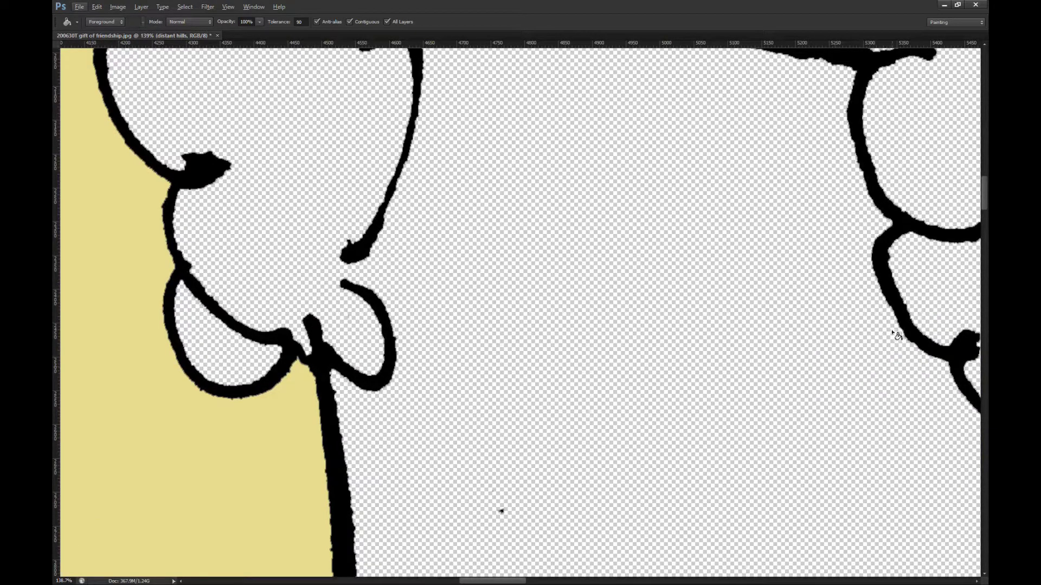
{"action": "key", "text": "i"}
{"action": "key", "text": "g"}
{"action": "key", "text": "alt+]"}
{"action": "key", "text": "b"}
{"action": "mouse_move", "coordinate": [341, 284]}
{"action": "left_mouse_down"}
{"action": "mouse_move", "coordinate": [356, 268]}
{"action": "mouse_move", "coordinate": [350, 257]}
{"action": "left_mouse_up"}
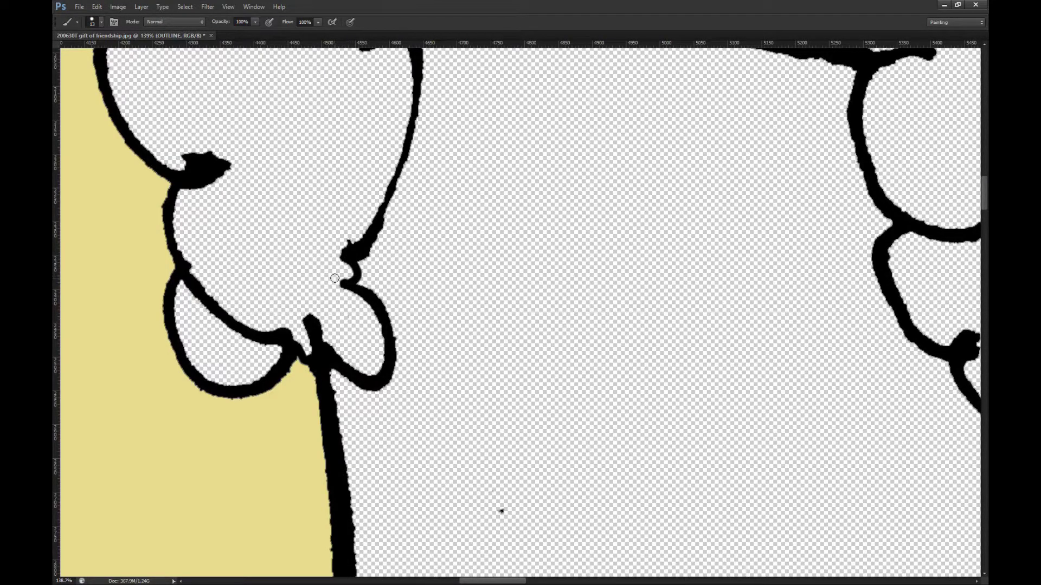
{"action": "scroll", "coordinate": [335, 278], "scroll_direction": "down", "scroll_amount": 10}
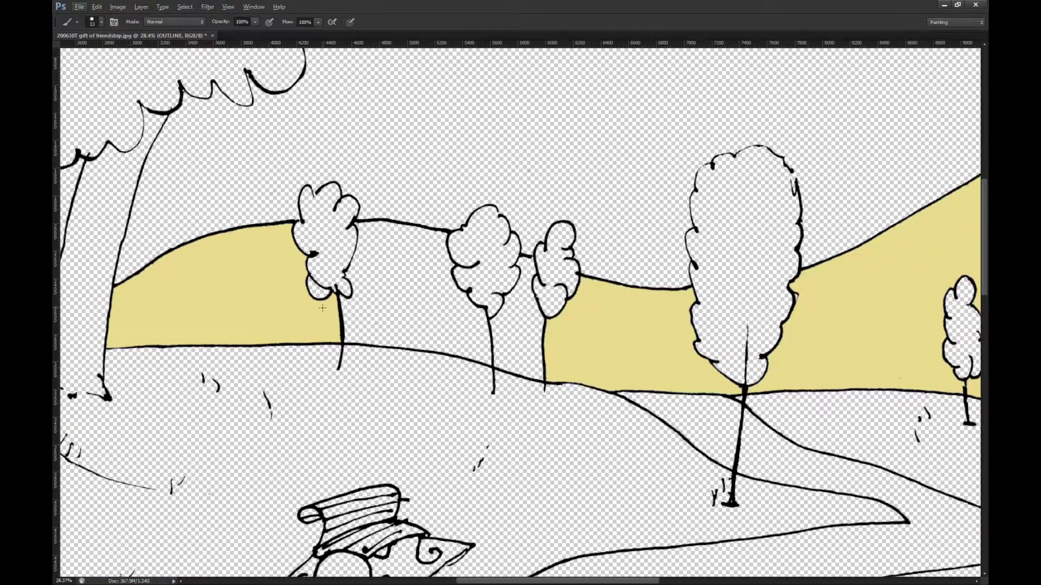
Step: Fill the hill section between the first and second small trees with yellow on the "distant hills" layer
{"action": "key", "text": "alt+bracketleft"}
{"action": "key", "text": "g"}
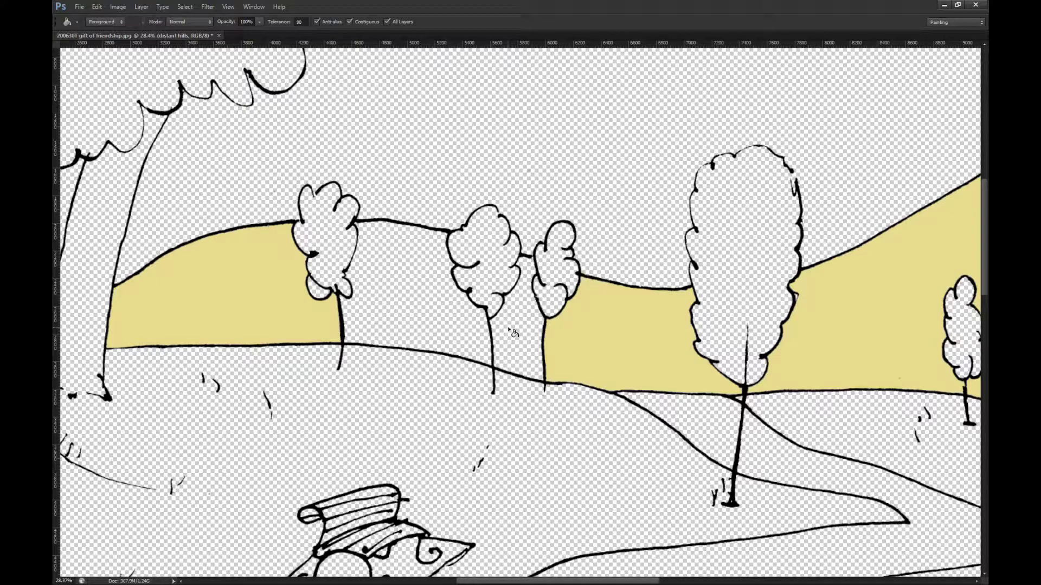
{"action": "left_click", "coordinate": [396, 306]}
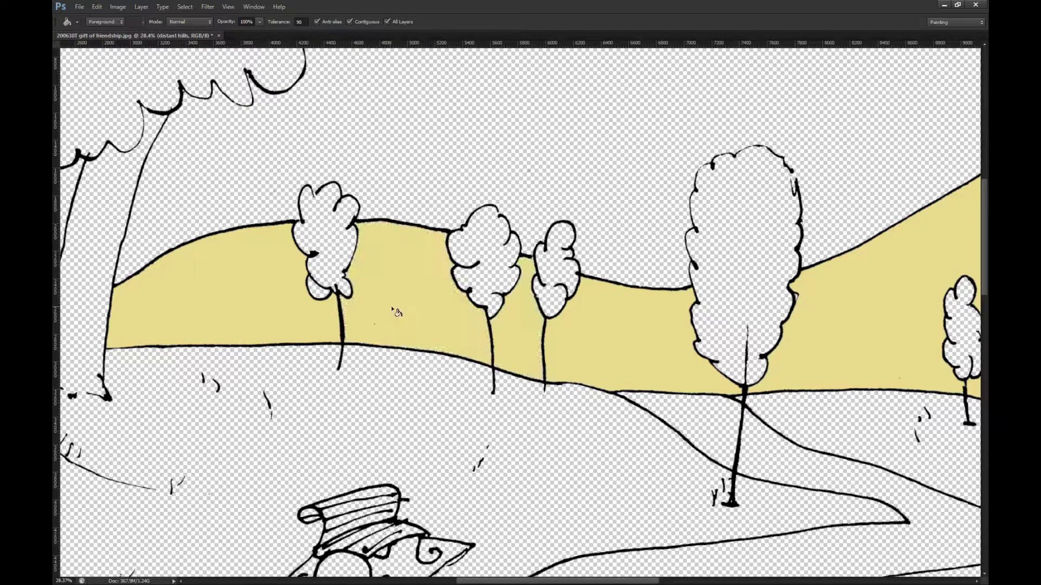
{"action": "scroll", "coordinate": [399, 307], "scroll_direction": "down", "scroll_amount": 1}
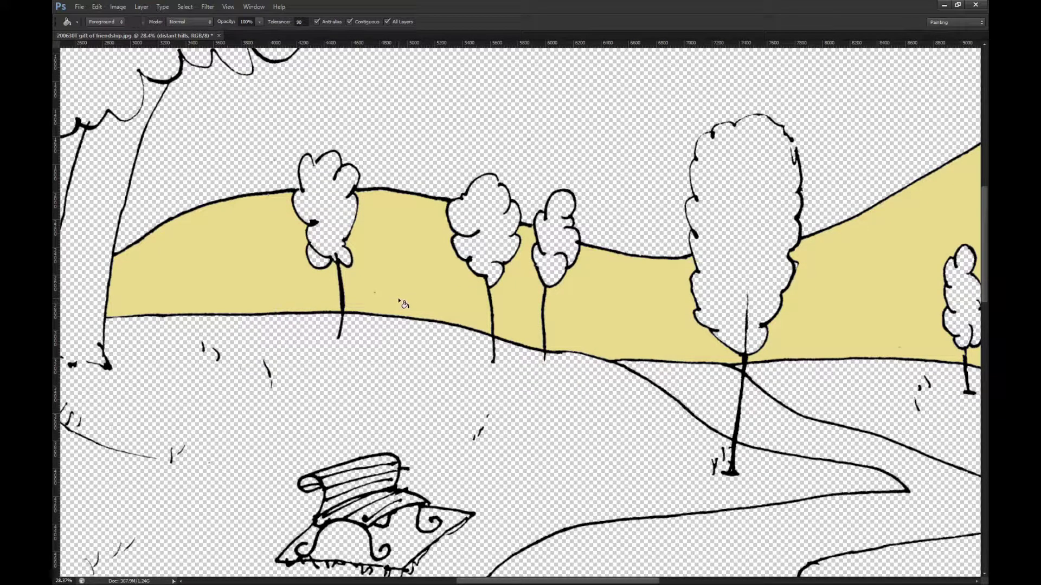
{"action": "scroll", "coordinate": [390, 277], "scroll_direction": "down", "scroll_amount": 2}
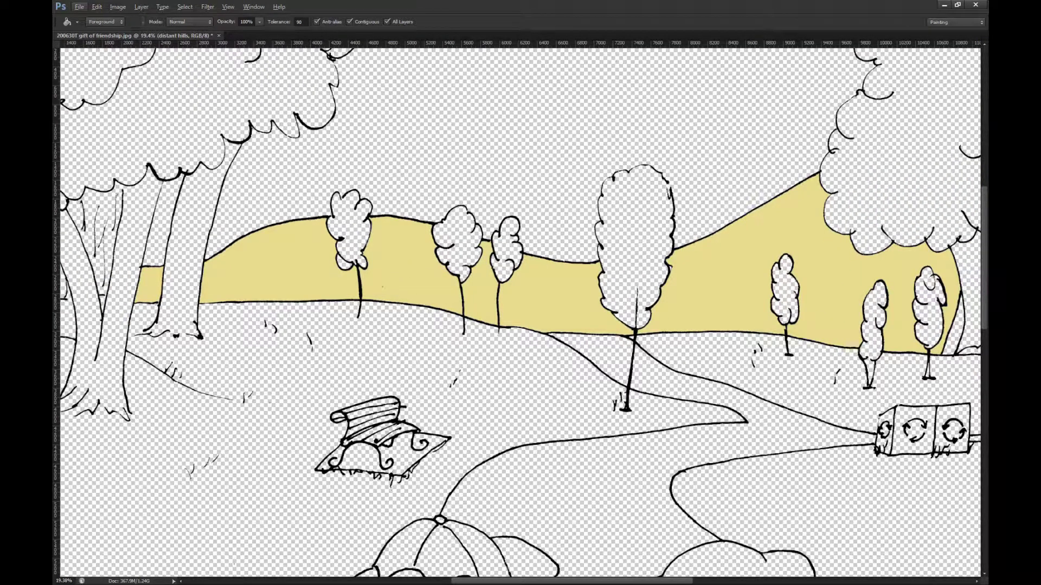
{"action": "key", "text": "alt+Tab"}
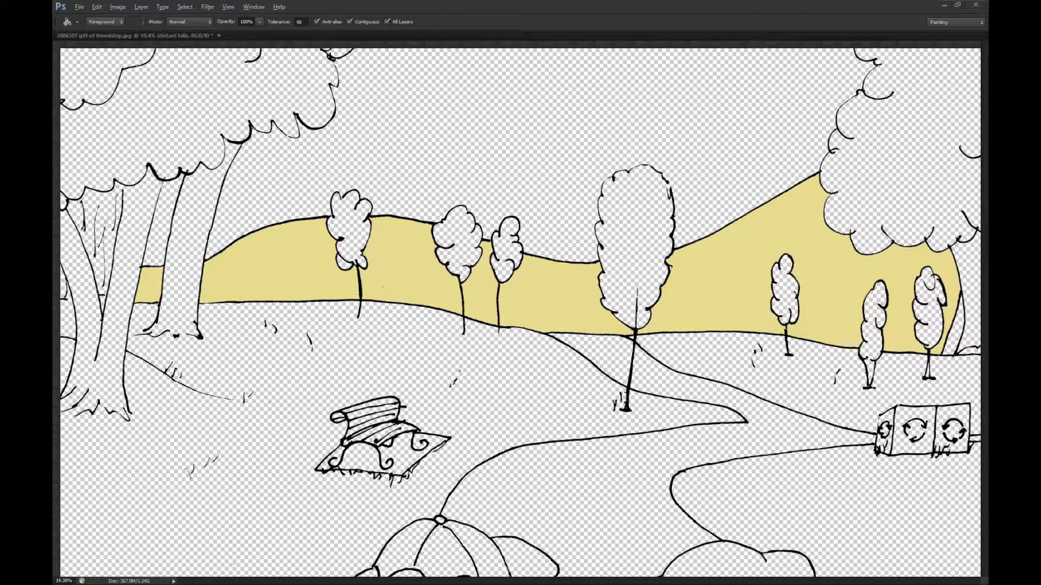
{"action": "key", "text": "c"}
{"action": "key", "text": "alt"}
{"action": "key", "text": "i"}
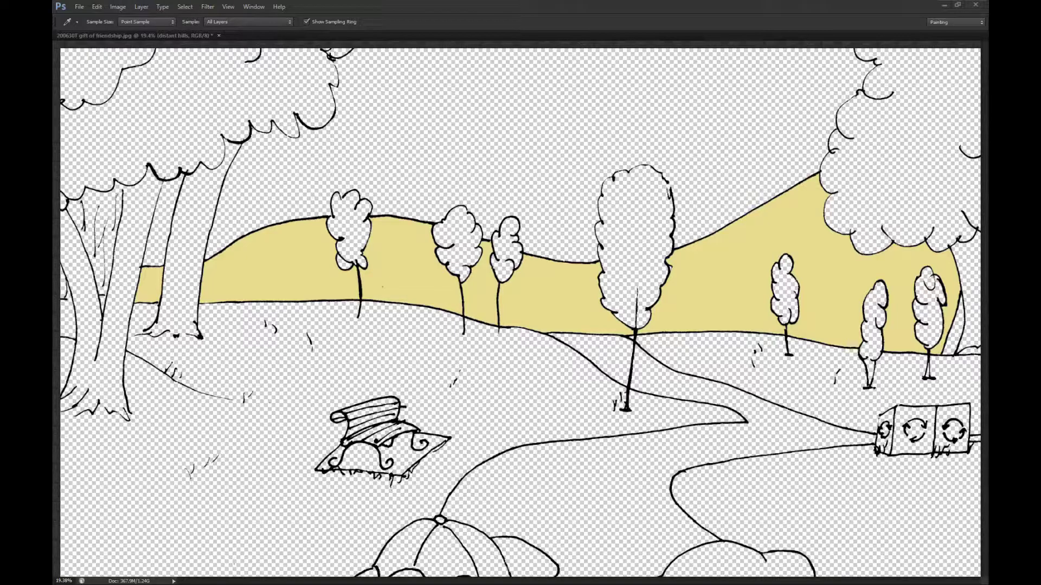
{"action": "key", "text": "c"}
{"action": "key", "text": "Return"}
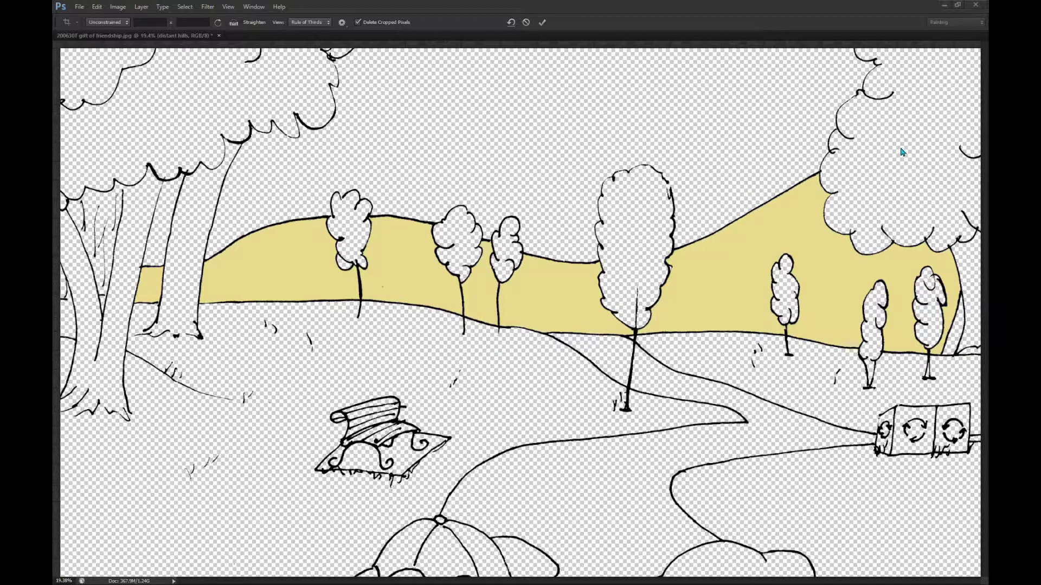
{"action": "key", "text": "i"}
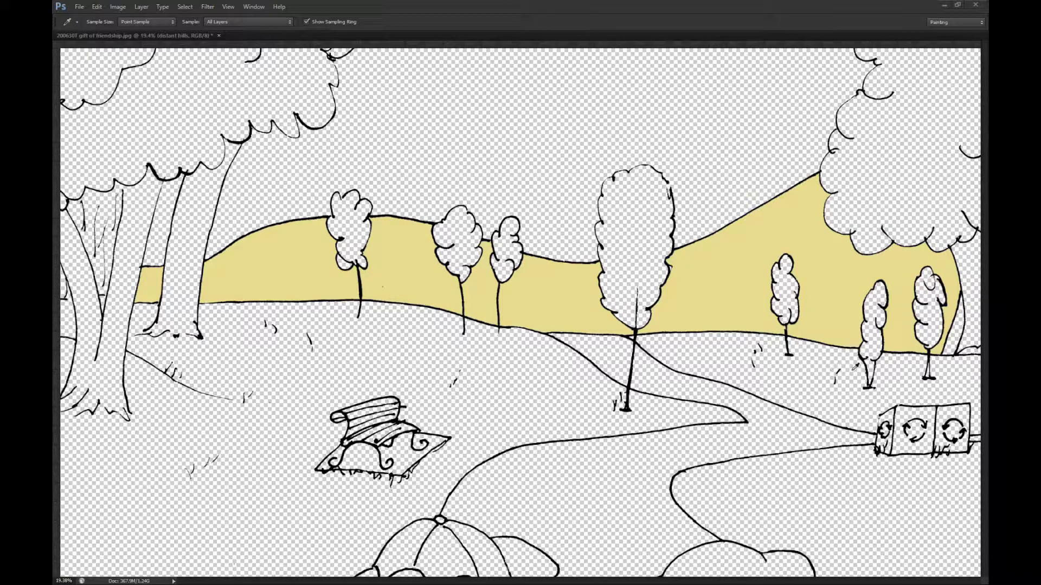
{"action": "key", "text": "alt"}
{"action": "key", "text": "alt"}
{"action": "key", "text": "alt"}
{"action": "key", "text": "alt"}
{"action": "key", "text": "c"}
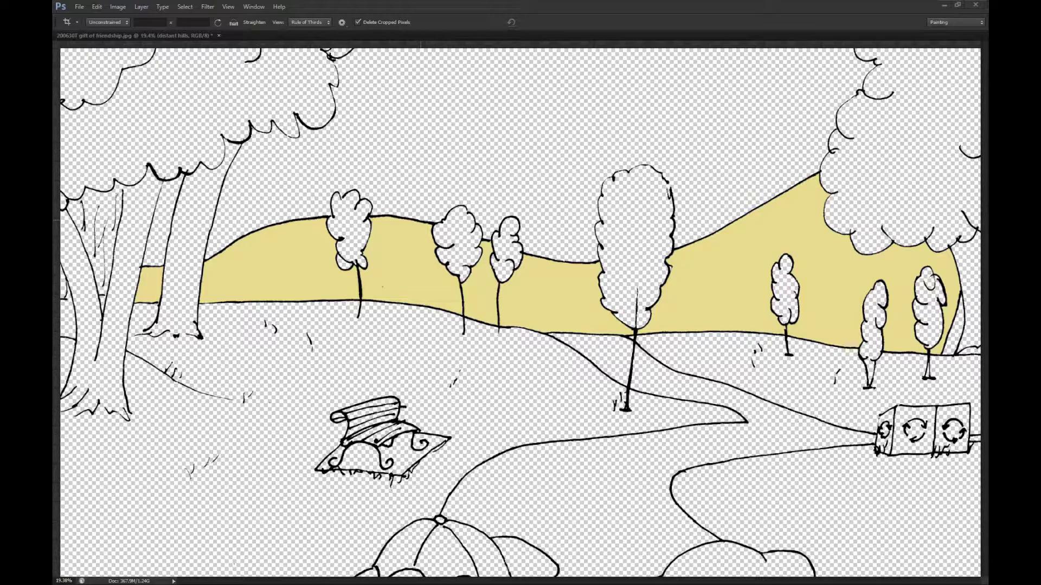
{"action": "key", "text": "Return"}
{"action": "key", "text": "Escape"}
{"action": "key", "text": "i"}
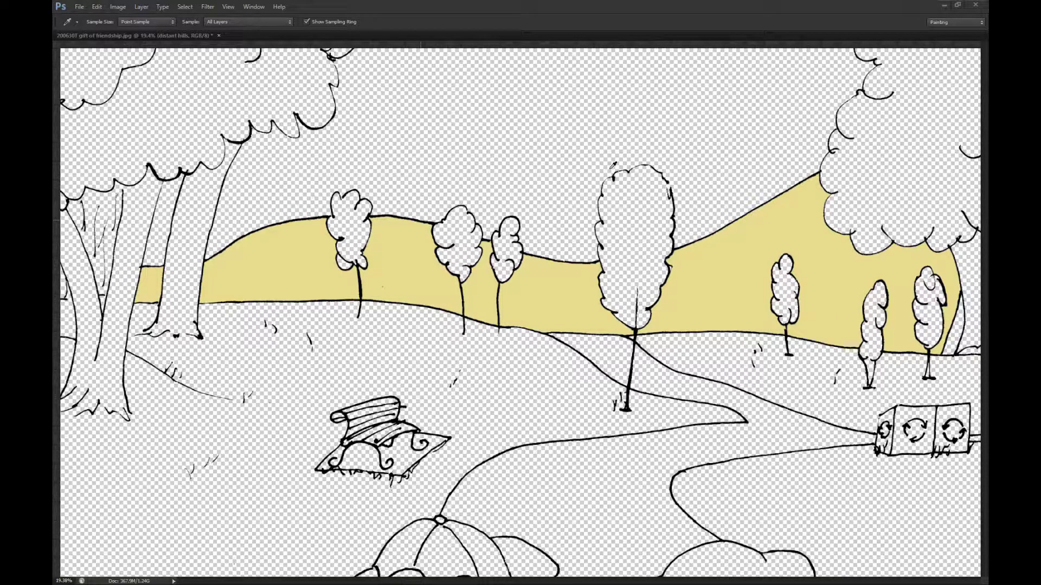
Step: Select all the yellow hill sections by colour with the Magic Wand, at tolerance 120 and non-contiguous
{"action": "key", "text": "v"}
{"action": "key", "text": "ctrl+r"}
{"action": "scroll", "coordinate": [536, 199], "scroll_direction": "down", "scroll_amount": 3}
{"action": "scroll", "coordinate": [457, 261], "scroll_direction": "up", "scroll_amount": 1}
{"action": "key", "text": "w"}
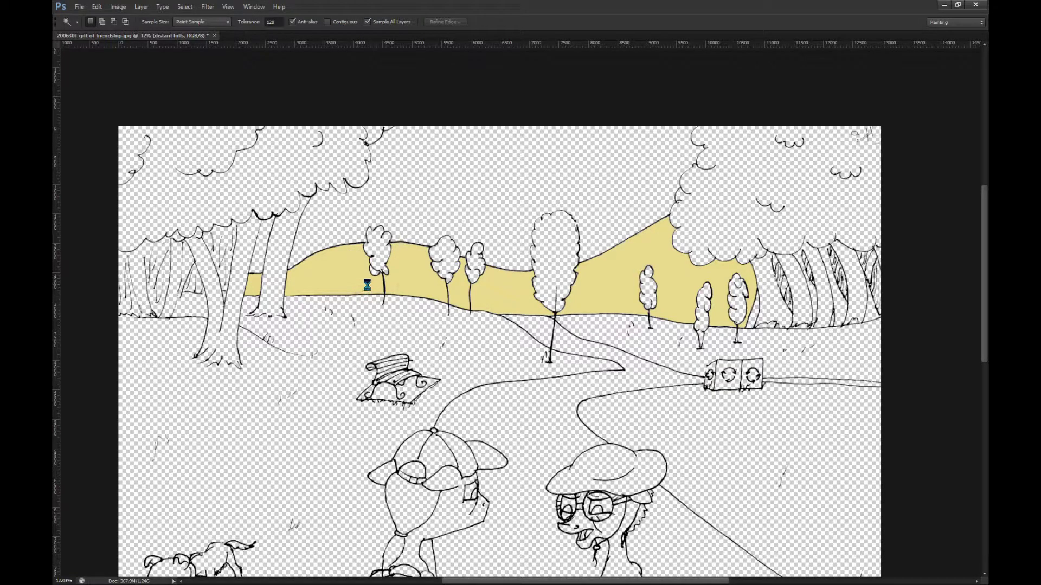
{"action": "left_click", "coordinate": [480, 297]}
{"action": "key", "text": "v"}
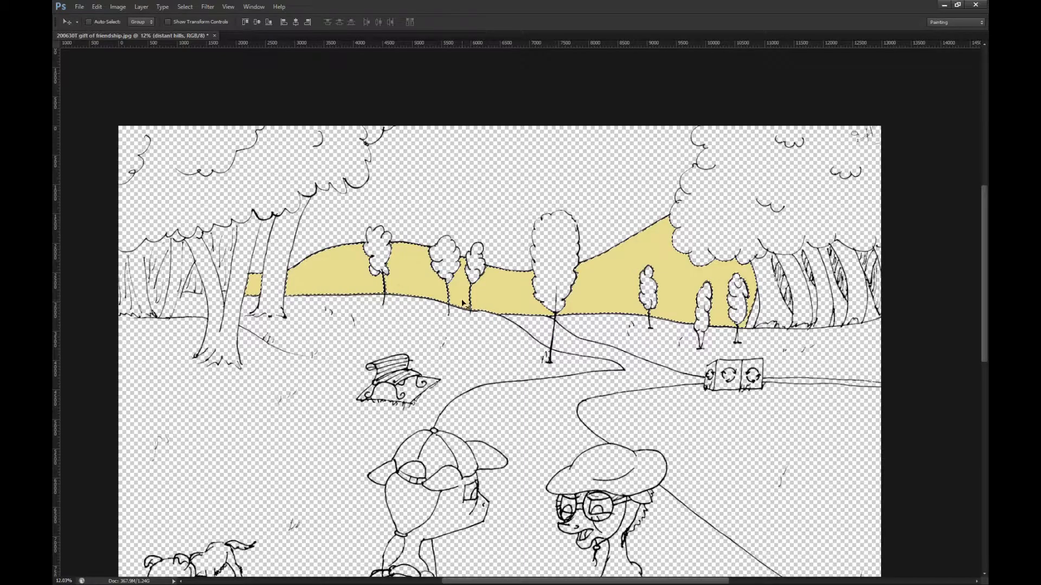
Step: Shade the selected hills with a reversed linear gradient from light yellow to darker olive towards the lower right, and deselect
{"action": "key", "text": "g"}
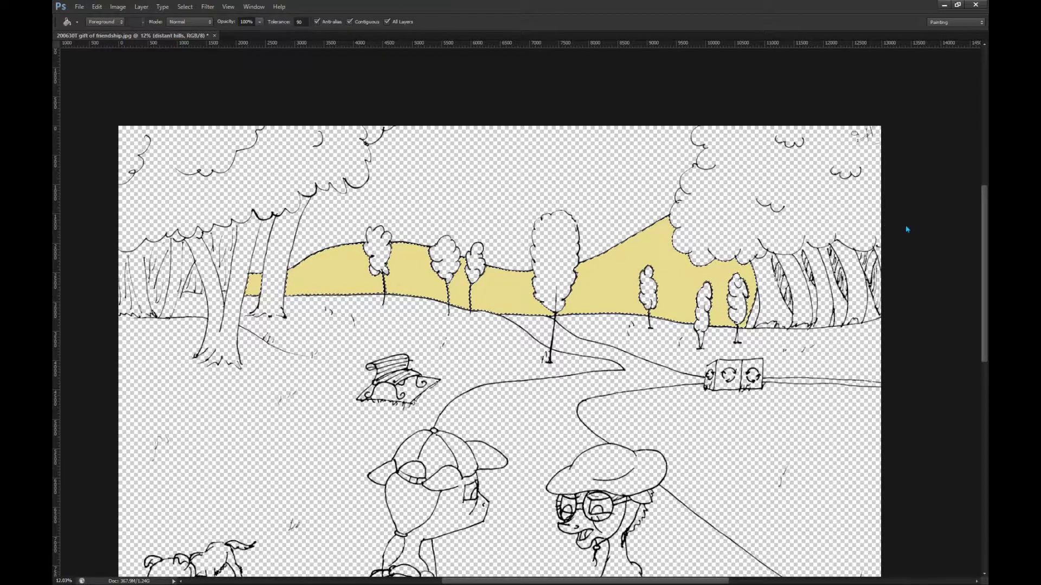
{"action": "key", "text": "shift+g"}
{"action": "left_click_drag", "start_coordinate": [531, 273], "coordinate": [520, 302]}
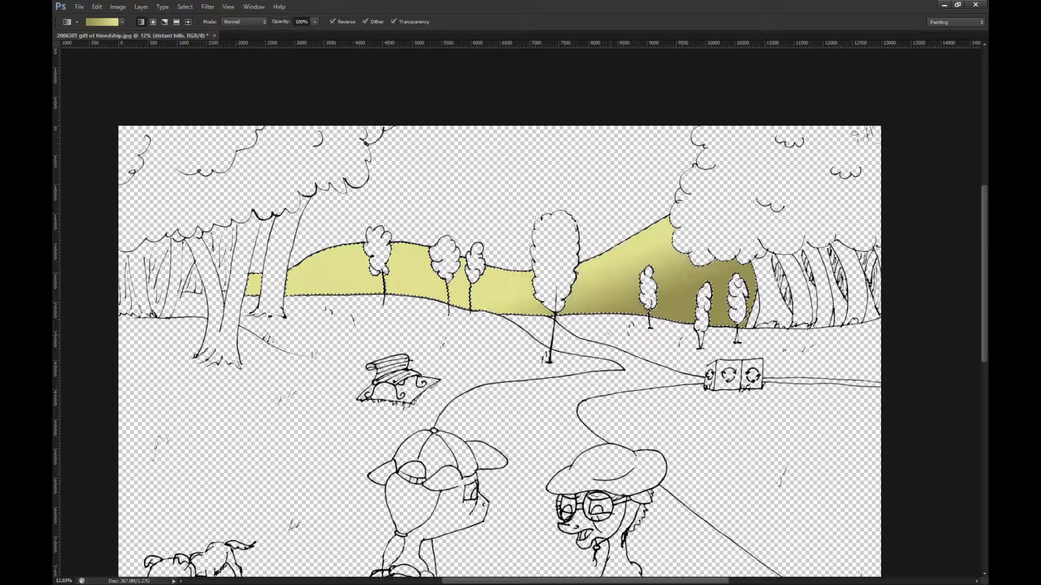
{"action": "left_click_drag", "start_coordinate": [602, 362], "coordinate": [602, 362]}
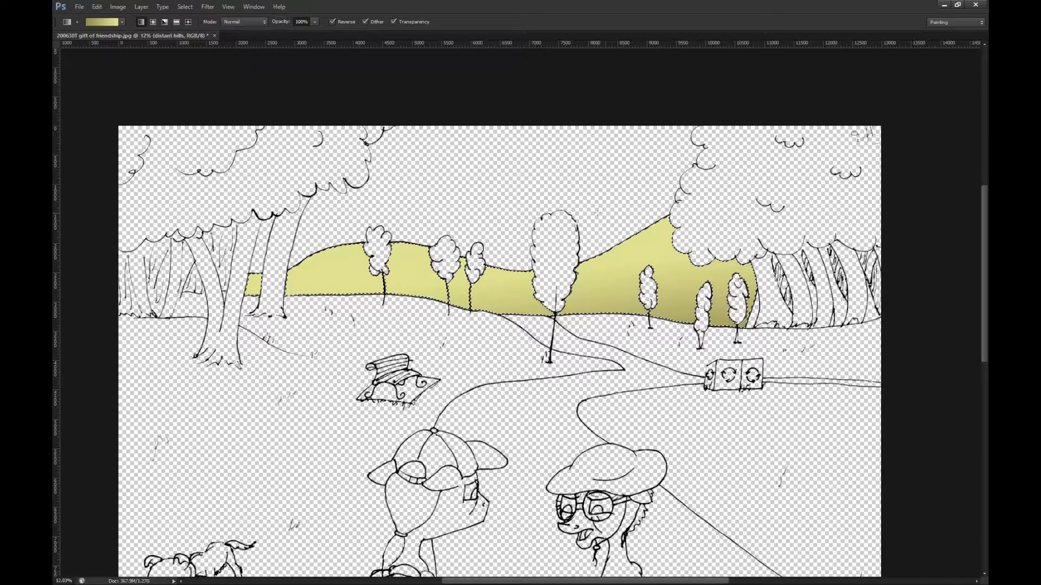
{"action": "key", "text": "m"}
{"action": "key", "text": "ctrl+d"}
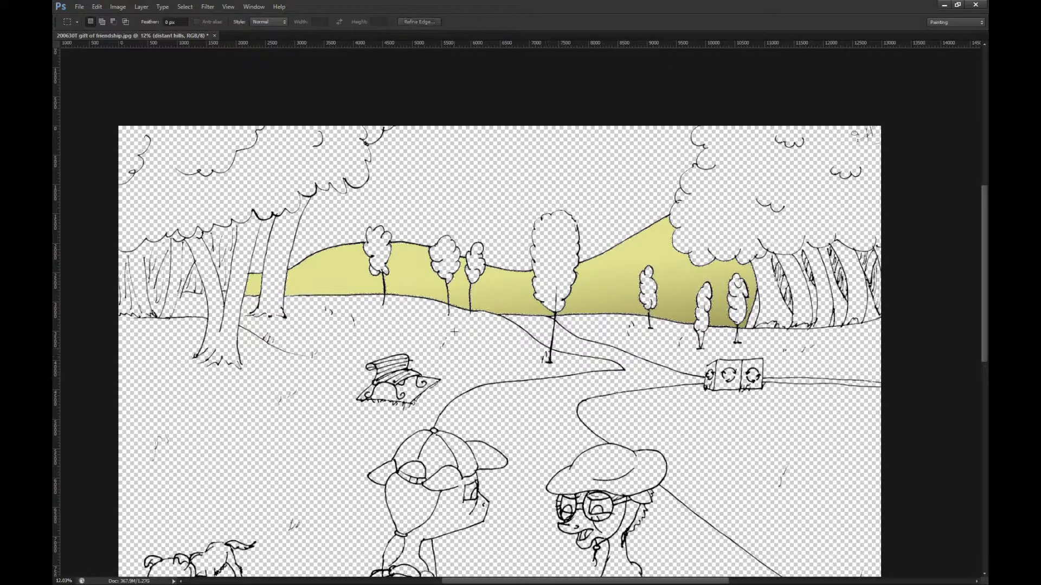
Step: Choose a dark green and fill the grass to the right of the path, below and beyond the recycling bins
{"action": "scroll", "coordinate": [641, 361], "scroll_direction": "down", "scroll_amount": 3}
{"action": "scroll", "coordinate": [650, 342], "scroll_direction": "up", "scroll_amount": 1}
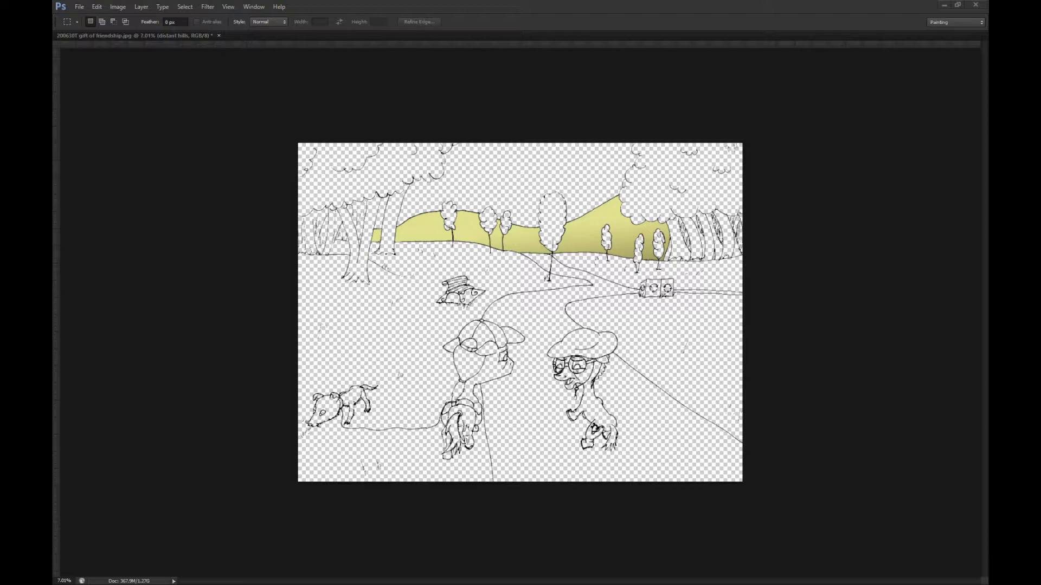
{"action": "key", "text": "i"}
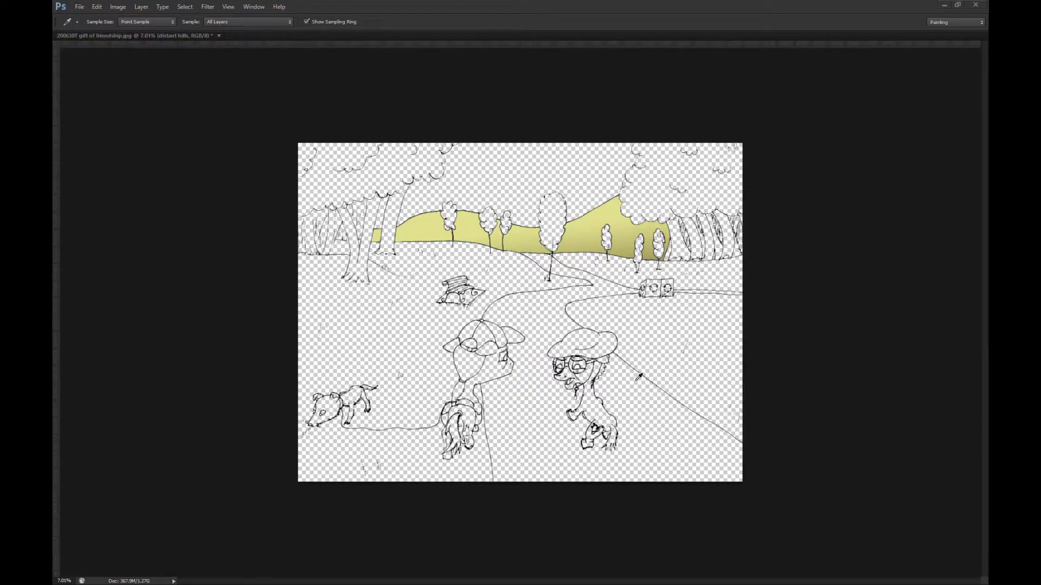
{"action": "key", "text": "b"}
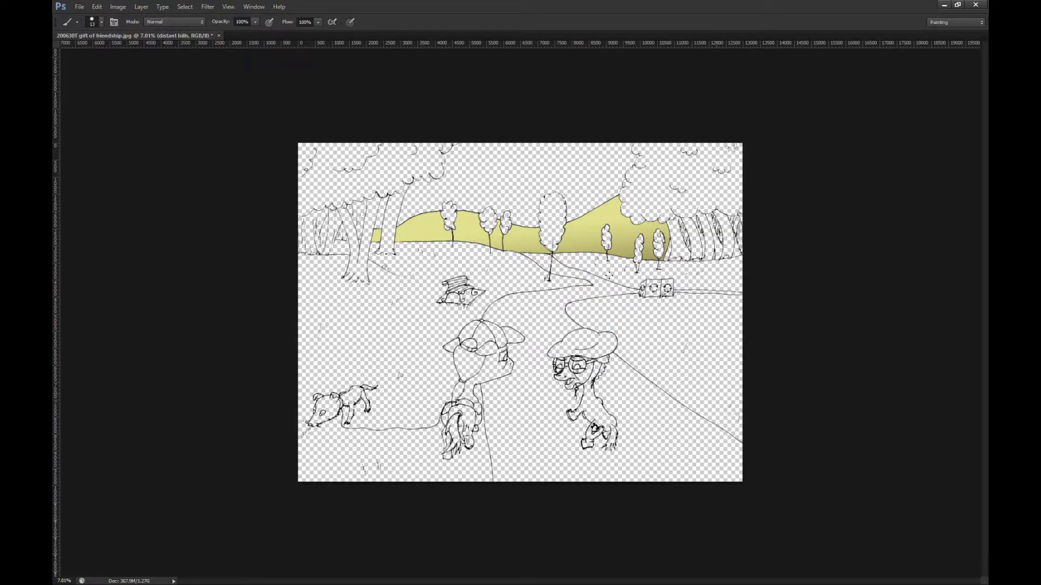
{"action": "key", "text": "g"}
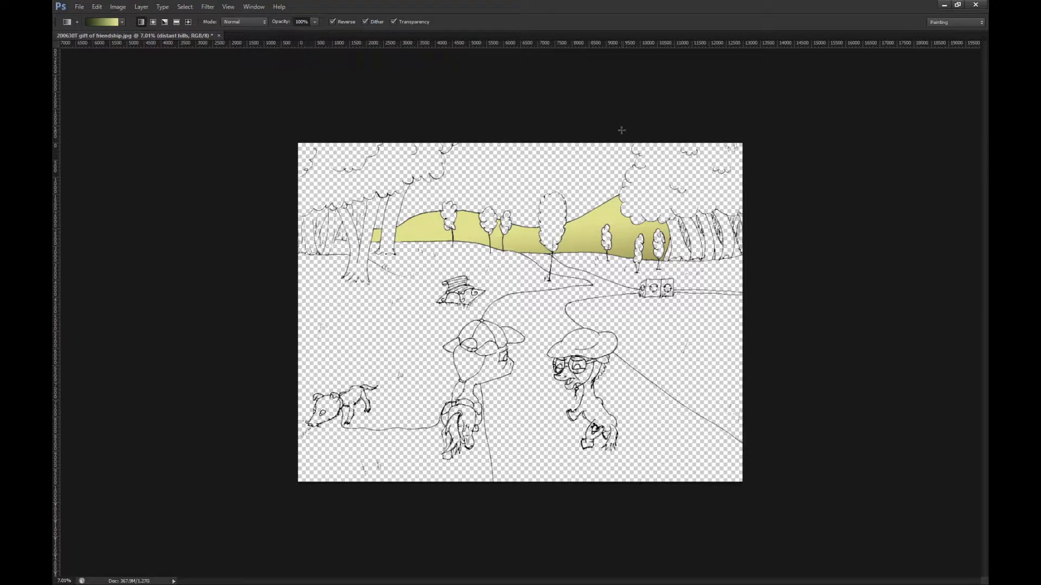
{"action": "key", "text": "shift+g"}
{"action": "left_click", "coordinate": [360, 304]}
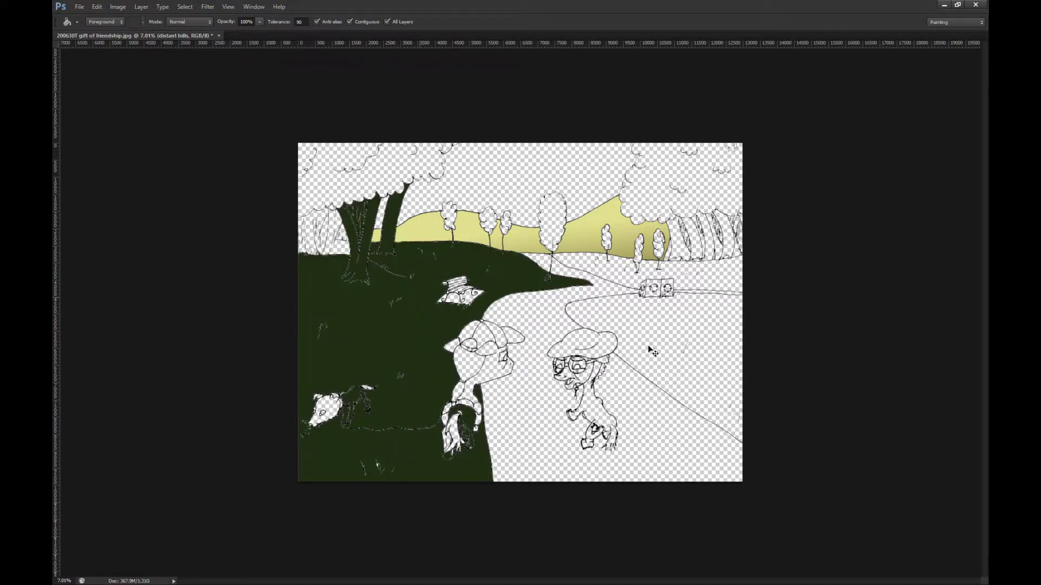
{"action": "key", "text": "ctrl+z"}
{"action": "left_click", "coordinate": [676, 302]}
{"action": "left_click", "coordinate": [682, 276]}
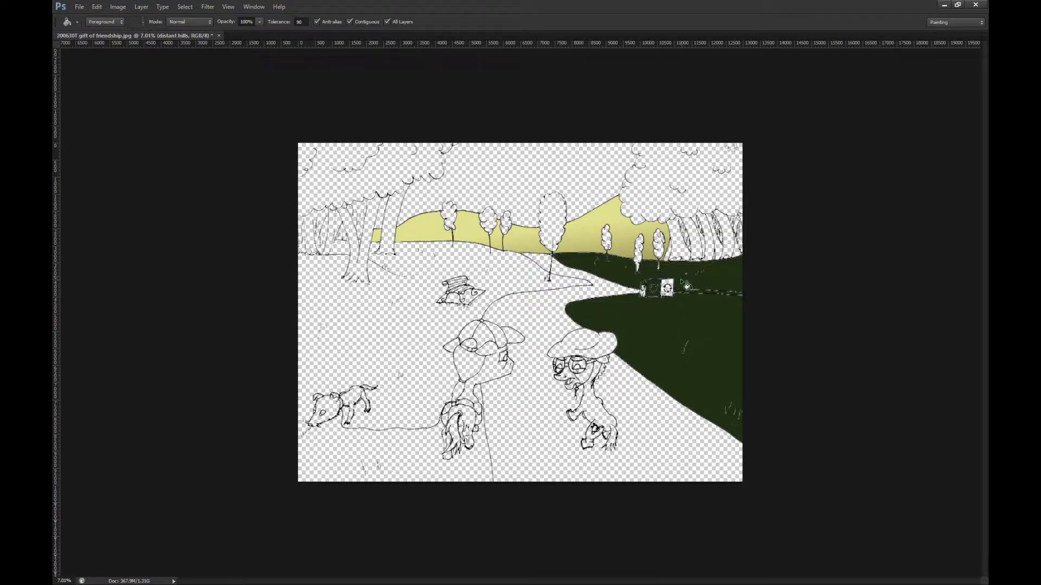
Step: On the OUTLINE layer, close the gaps at the upper corners of the recycling bins with black 13 px strokes
{"action": "scroll", "coordinate": [670, 286], "scroll_direction": "up", "scroll_amount": 10}
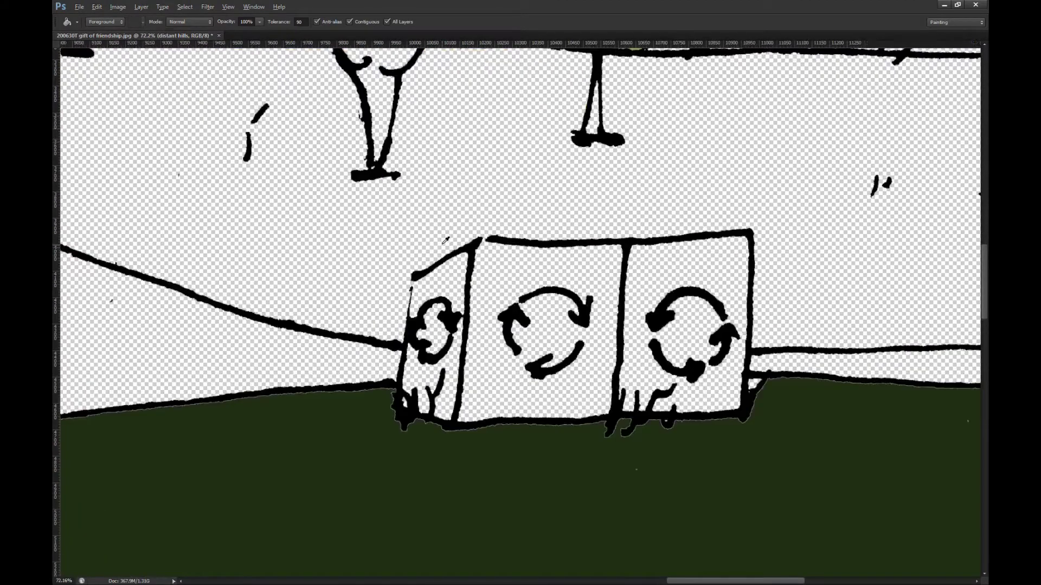
{"action": "scroll", "coordinate": [446, 240], "scroll_direction": "up", "scroll_amount": 2}
{"action": "key", "text": "alt"}
{"action": "left_click", "coordinate": [924, 374], "text": "ctrl"}
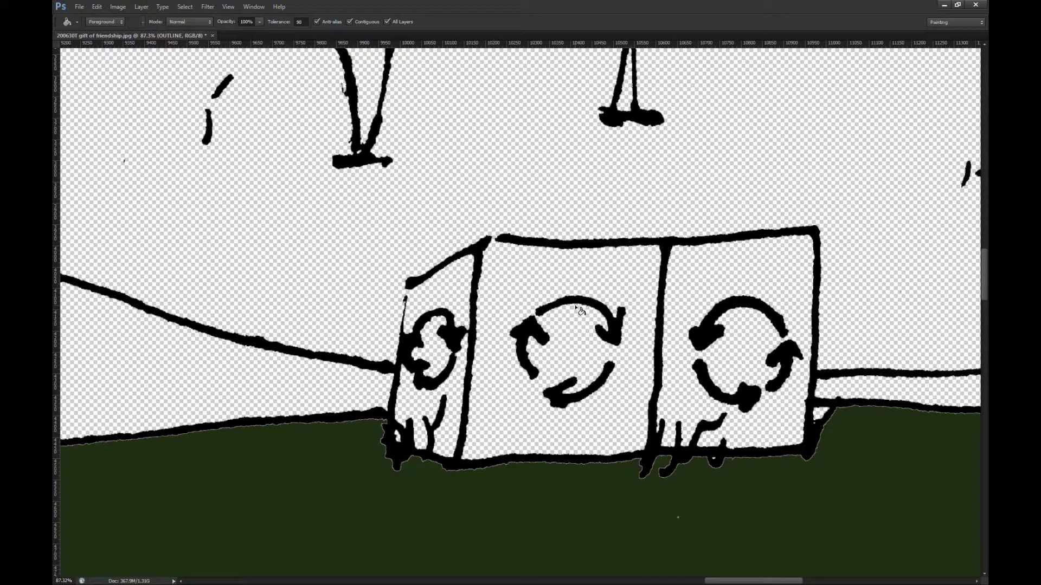
{"action": "key", "text": "b"}
{"action": "left_click_drag", "start_coordinate": [406, 299], "coordinate": [408, 283]}
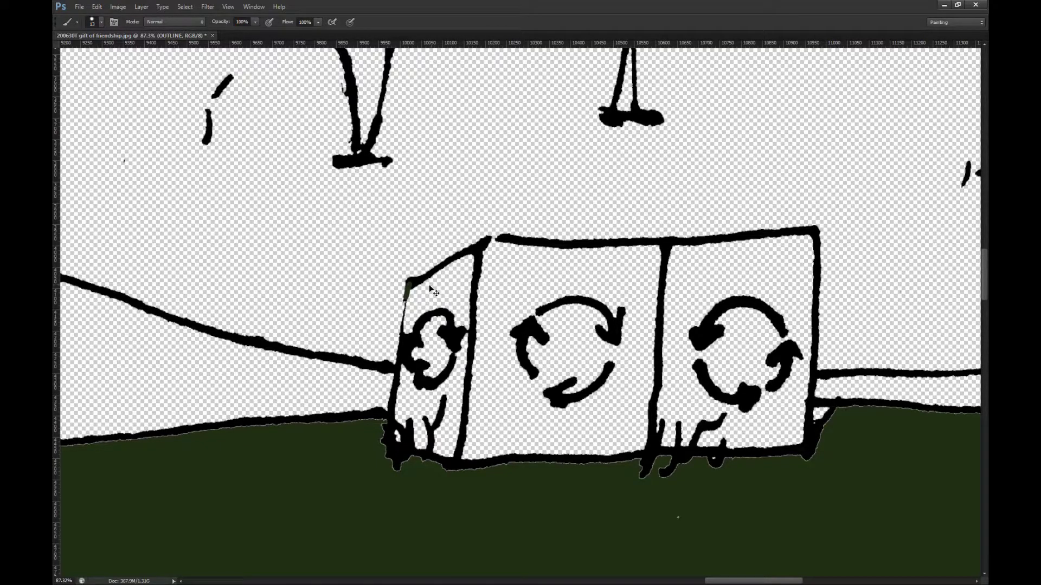
{"action": "key", "text": "ctrl+z"}
{"action": "left_click", "coordinate": [409, 284]}
{"action": "left_click_drag", "start_coordinate": [410, 288], "coordinate": [406, 297]}
{"action": "left_click_drag", "start_coordinate": [490, 239], "coordinate": [504, 238]}
Step: Bridge the gap in the upper path line beyond the recycling bins, near the drawing's right edge
{"action": "scroll", "coordinate": [355, 260], "scroll_direction": "down", "scroll_amount": 5}
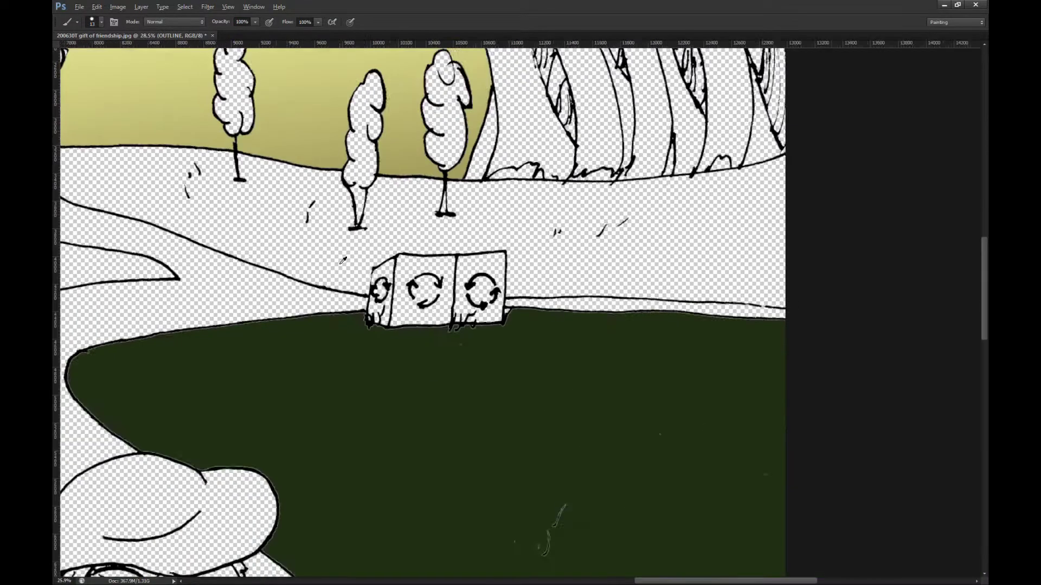
{"action": "scroll", "coordinate": [766, 306], "scroll_direction": "up", "scroll_amount": 6}
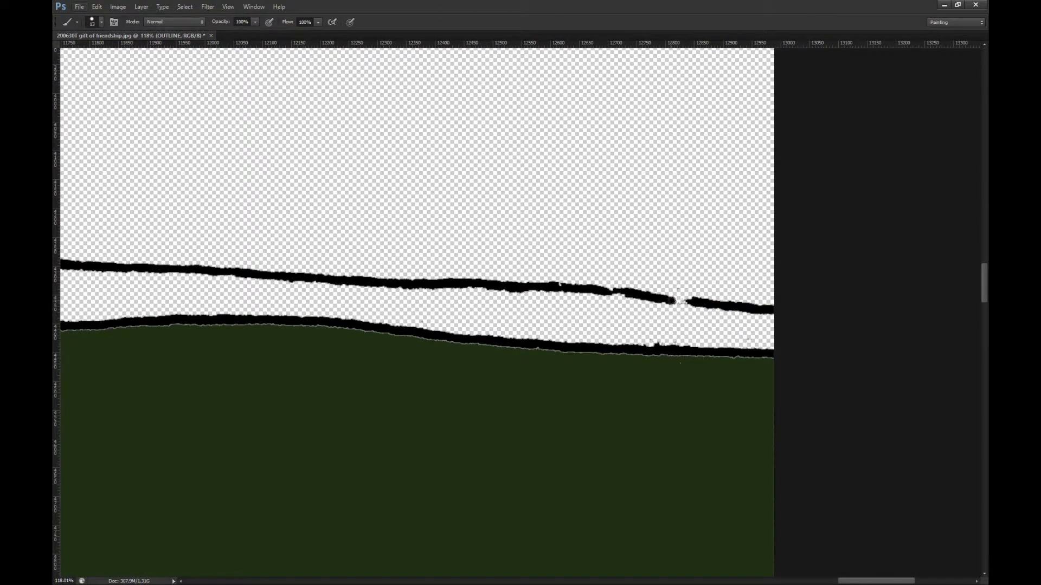
{"action": "left_click_drag", "start_coordinate": [671, 301], "coordinate": [696, 304]}
{"action": "scroll", "coordinate": [813, 297], "scroll_direction": "down", "scroll_amount": 8}
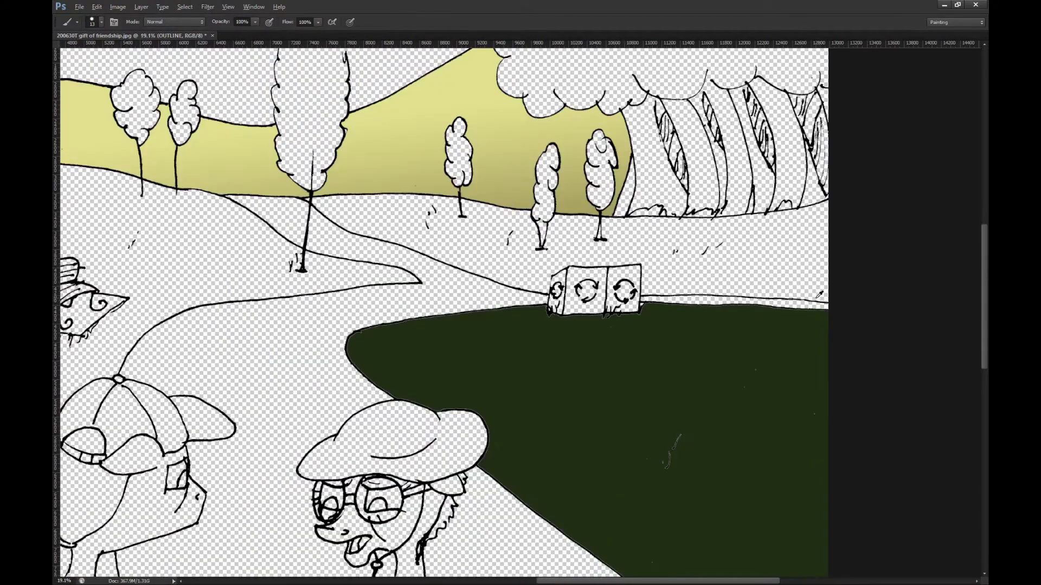
Step: Examine the outlines of the picnic bench and its surroundings for open gaps
{"action": "scroll", "coordinate": [819, 295], "scroll_direction": "down", "scroll_amount": 3}
{"action": "scroll", "coordinate": [340, 379], "scroll_direction": "up", "scroll_amount": 2}
{"action": "scroll", "coordinate": [339, 382], "scroll_direction": "left", "scroll_amount": 1}
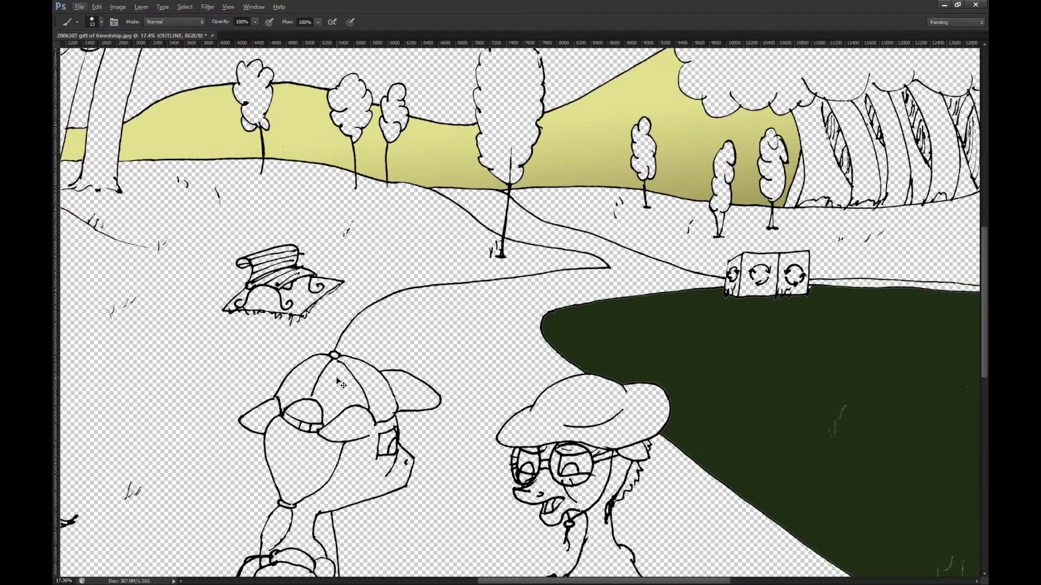
{"action": "scroll", "coordinate": [340, 382], "scroll_direction": "left", "scroll_amount": 2}
{"action": "scroll", "coordinate": [327, 293], "scroll_direction": "up", "scroll_amount": 3}
{"action": "scroll", "coordinate": [379, 320], "scroll_direction": "up", "scroll_amount": 3}
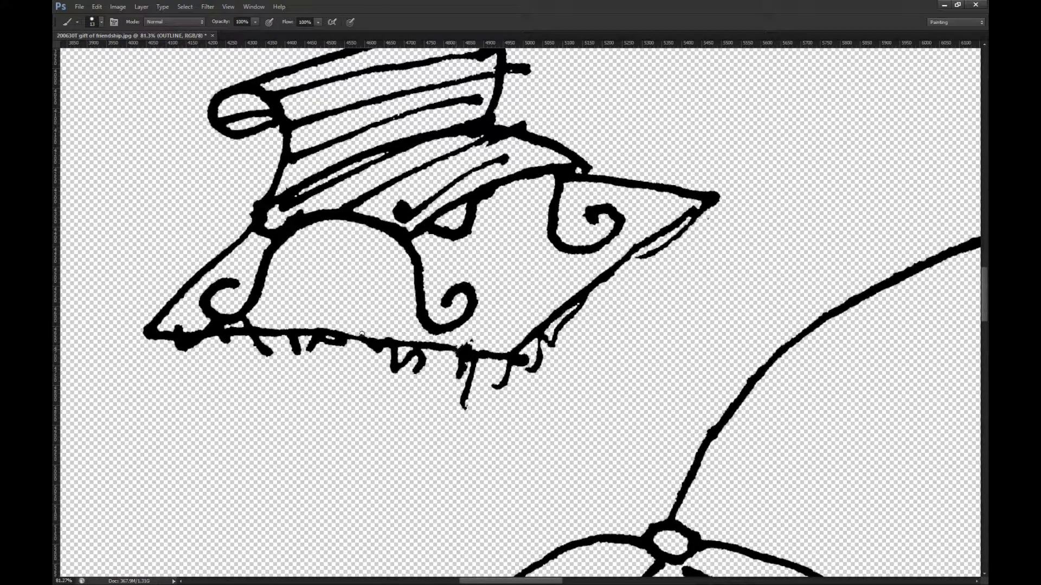
{"action": "scroll", "coordinate": [362, 334], "scroll_direction": "up", "scroll_amount": 2}
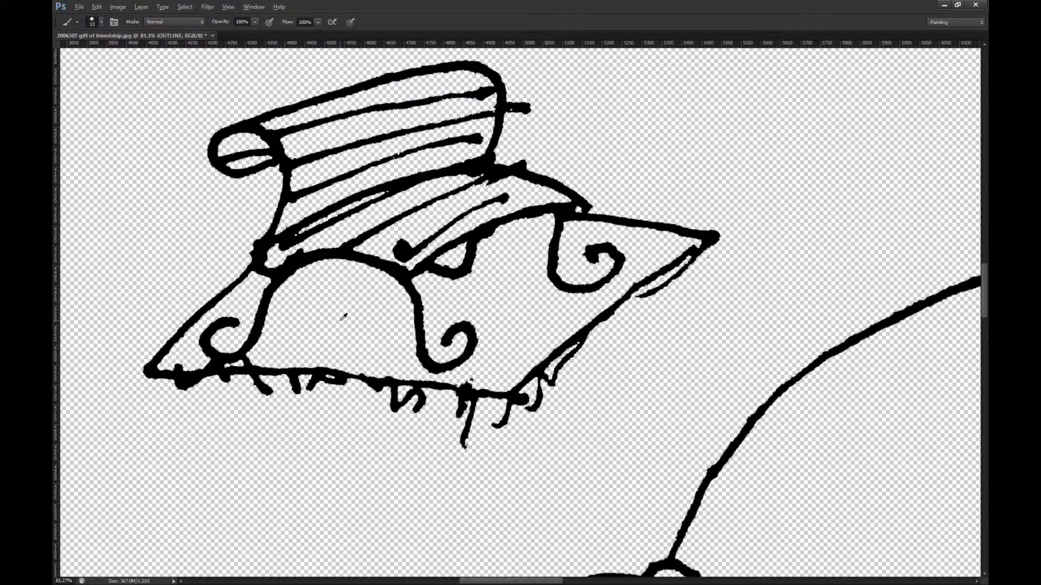
{"action": "scroll", "coordinate": [526, 254], "scroll_direction": "down", "scroll_amount": 6}
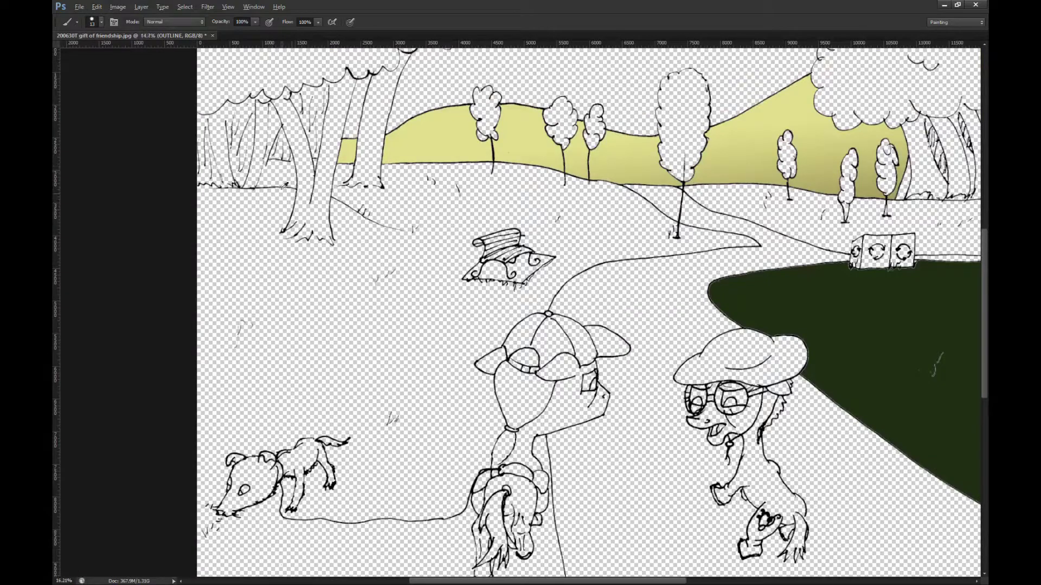
Step: Join the open root lines at the base of the large foreground tree with black 13 px strokes
{"action": "scroll", "coordinate": [313, 228], "scroll_direction": "up", "scroll_amount": 5}
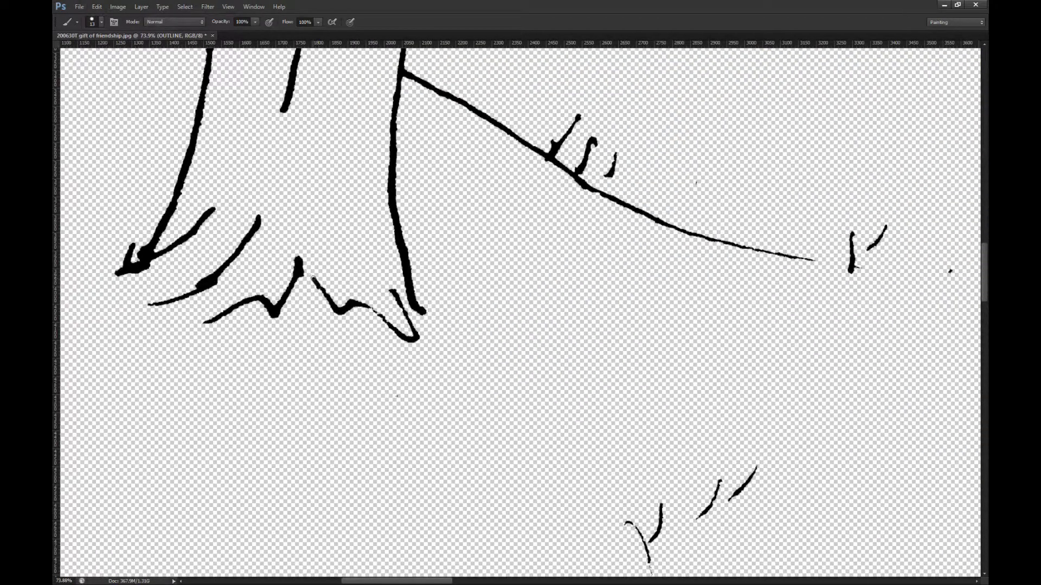
{"action": "left_click_drag", "start_coordinate": [313, 278], "coordinate": [299, 266]}
{"action": "left_click_drag", "start_coordinate": [400, 307], "coordinate": [418, 317]}
{"action": "key", "text": "ctrl+z"}
{"action": "mouse_move", "coordinate": [154, 304]}
{"action": "left_mouse_down"}
{"action": "mouse_move", "coordinate": [187, 295]}
{"action": "mouse_move", "coordinate": [208, 303]}
{"action": "mouse_move", "coordinate": [205, 321]}
{"action": "left_mouse_up"}
{"action": "left_click_drag", "start_coordinate": [149, 262], "coordinate": [230, 261]}
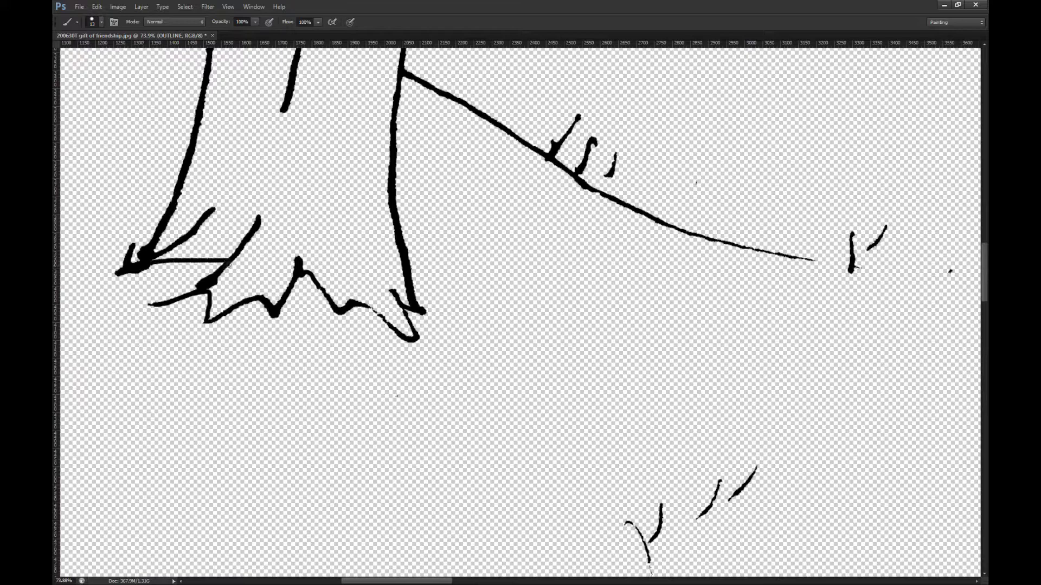
{"action": "key", "text": "ctrl+z"}
{"action": "mouse_move", "coordinate": [143, 269]}
{"action": "left_mouse_down"}
{"action": "mouse_move", "coordinate": [194, 271]}
{"action": "mouse_move", "coordinate": [195, 291]}
{"action": "left_mouse_up"}
Step: Connect the broken base line of the trunk behind the large tree with the black 13 px brush
{"action": "scroll", "coordinate": [210, 338], "scroll_direction": "down", "scroll_amount": 5}
{"action": "scroll", "coordinate": [363, 198], "scroll_direction": "up", "scroll_amount": 5}
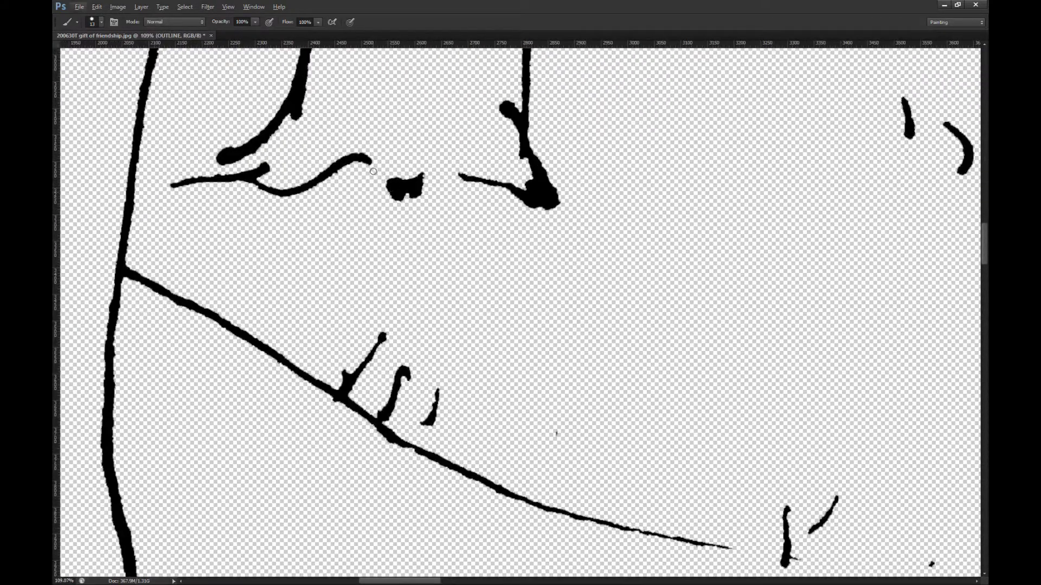
{"action": "mouse_move", "coordinate": [372, 161]}
{"action": "left_mouse_down"}
{"action": "mouse_move", "coordinate": [396, 186]}
{"action": "mouse_move", "coordinate": [454, 174]}
{"action": "mouse_move", "coordinate": [422, 184]}
{"action": "left_mouse_up"}
{"action": "scroll", "coordinate": [458, 196], "scroll_direction": "down", "scroll_amount": 5}
{"action": "scroll", "coordinate": [458, 196], "scroll_direction": "down", "scroll_amount": 3}
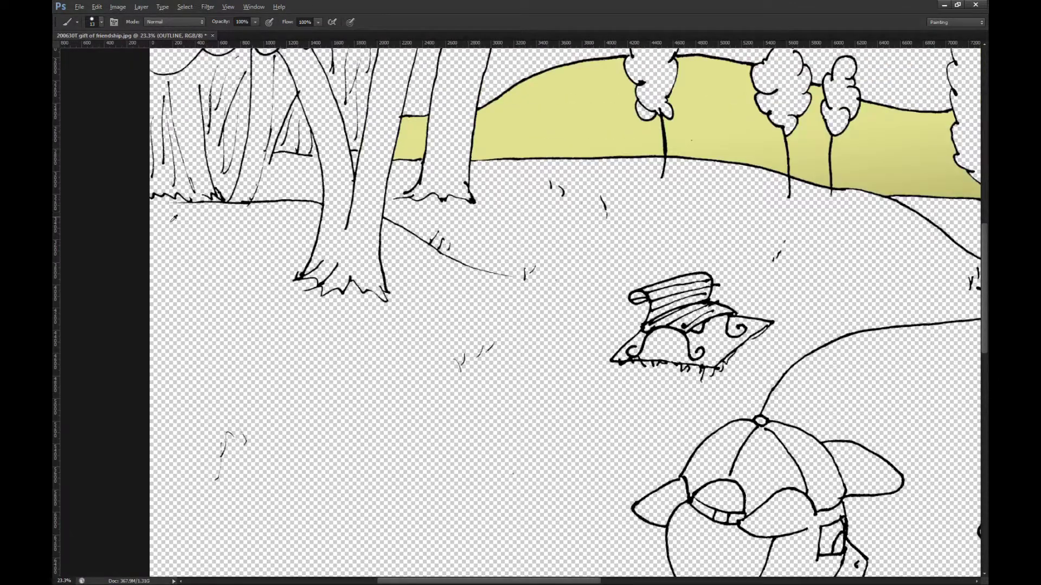
{"action": "scroll", "coordinate": [309, 149], "scroll_direction": "up", "scroll_amount": 4}
{"action": "scroll", "coordinate": [309, 149], "scroll_direction": "up", "scroll_amount": 2}
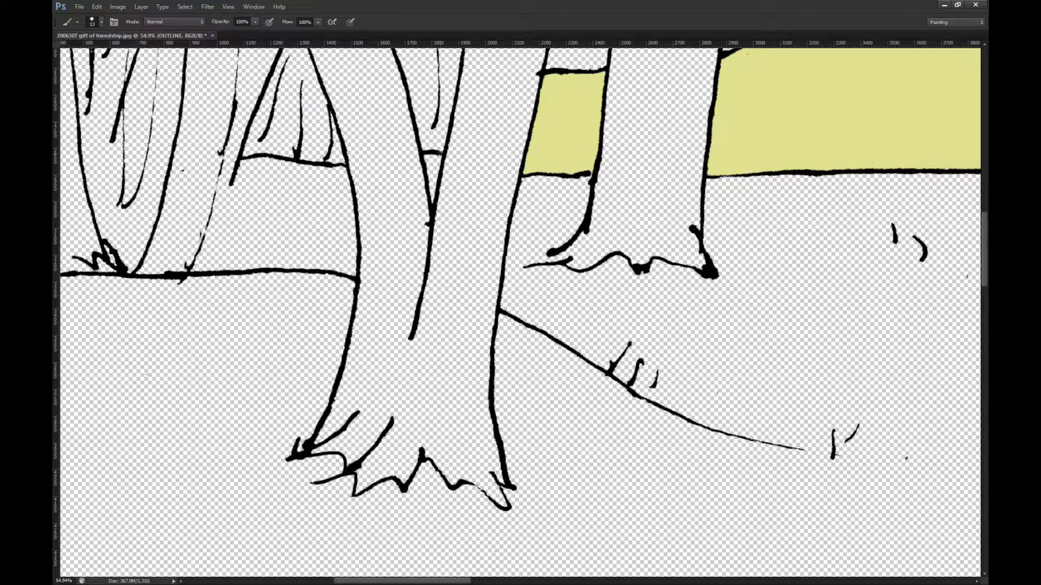
{"action": "scroll", "coordinate": [347, 203], "scroll_direction": "down", "scroll_amount": 5}
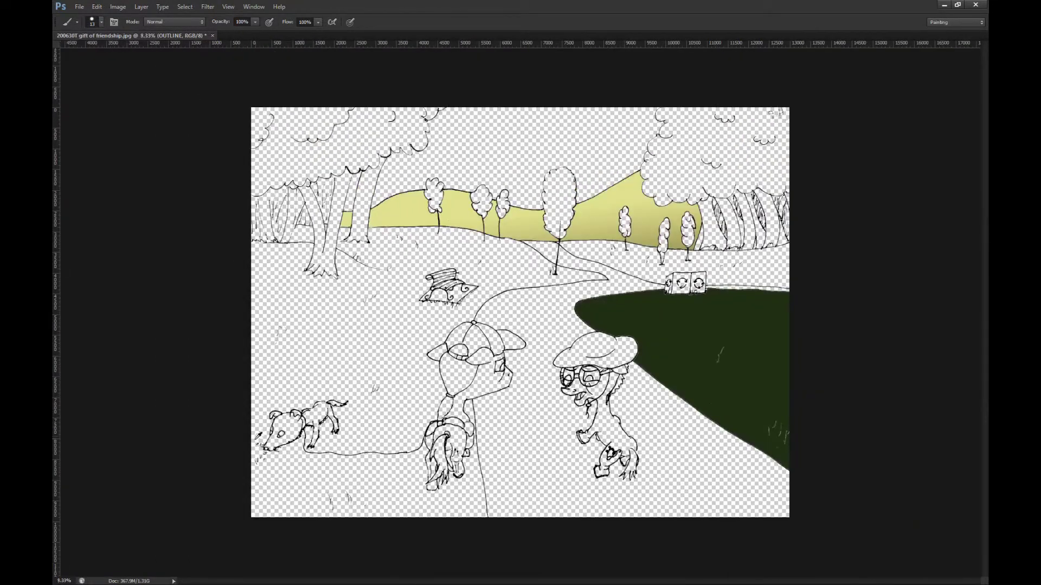
Step: Erase the excess ink along the dog's belly fur, on both sides of the front legs, with a 12 px eraser
{"action": "scroll", "coordinate": [271, 443], "scroll_direction": "up", "scroll_amount": 2}
{"action": "scroll", "coordinate": [271, 442], "scroll_direction": "up", "scroll_amount": 5}
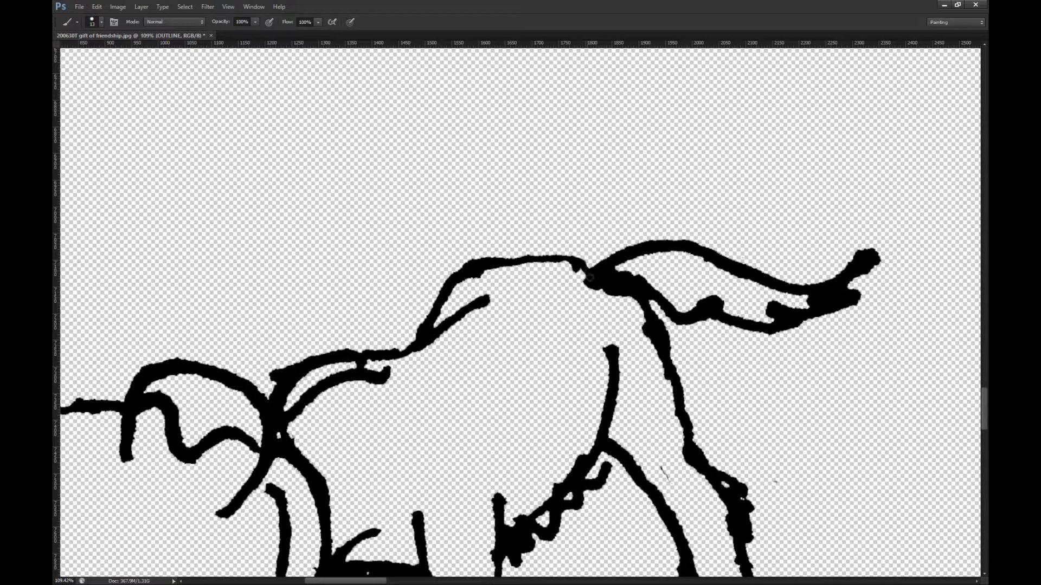
{"action": "scroll", "coordinate": [571, 262], "scroll_direction": "down", "scroll_amount": 1}
{"action": "scroll", "coordinate": [572, 262], "scroll_direction": "down", "scroll_amount": 3}
{"action": "scroll", "coordinate": [474, 364], "scroll_direction": "up", "scroll_amount": 2}
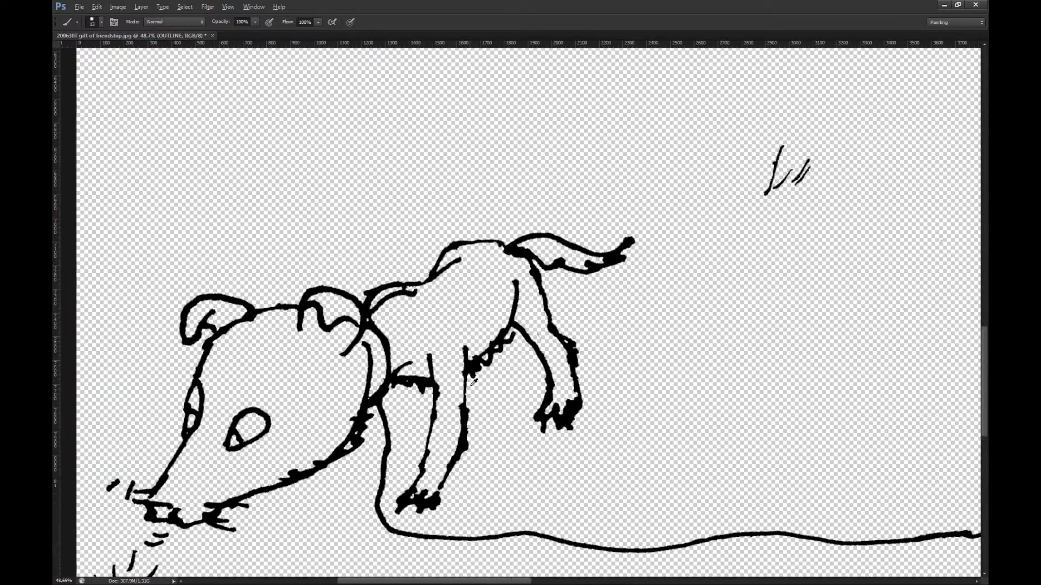
{"action": "key", "text": "e"}
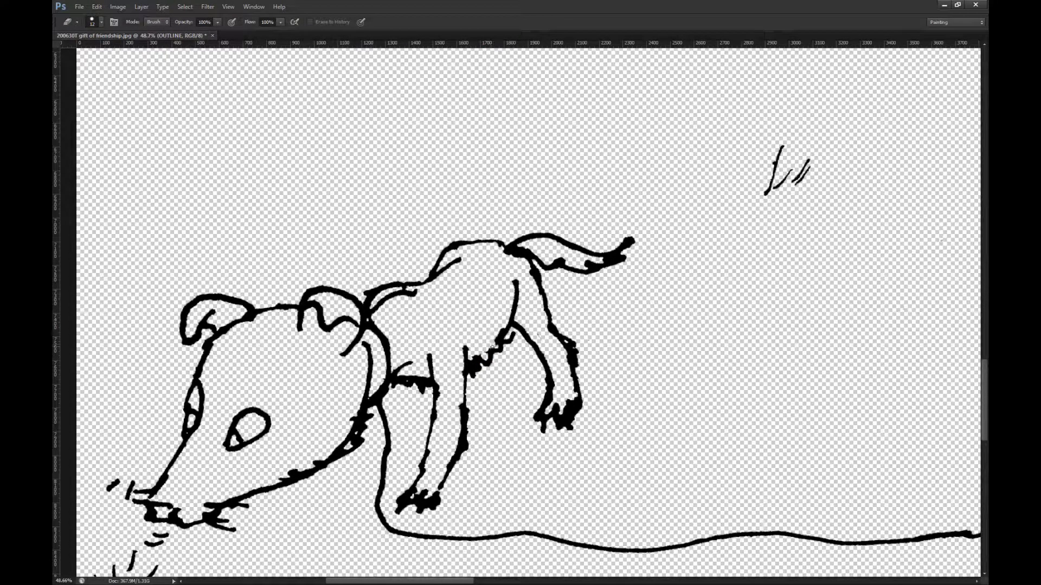
{"action": "mouse_move", "coordinate": [499, 337]}
{"action": "left_mouse_down"}
{"action": "mouse_move", "coordinate": [504, 329]}
{"action": "mouse_move", "coordinate": [475, 359]}
{"action": "left_mouse_up"}
{"action": "left_click_drag", "start_coordinate": [422, 382], "coordinate": [423, 378]}
{"action": "key", "text": "b"}
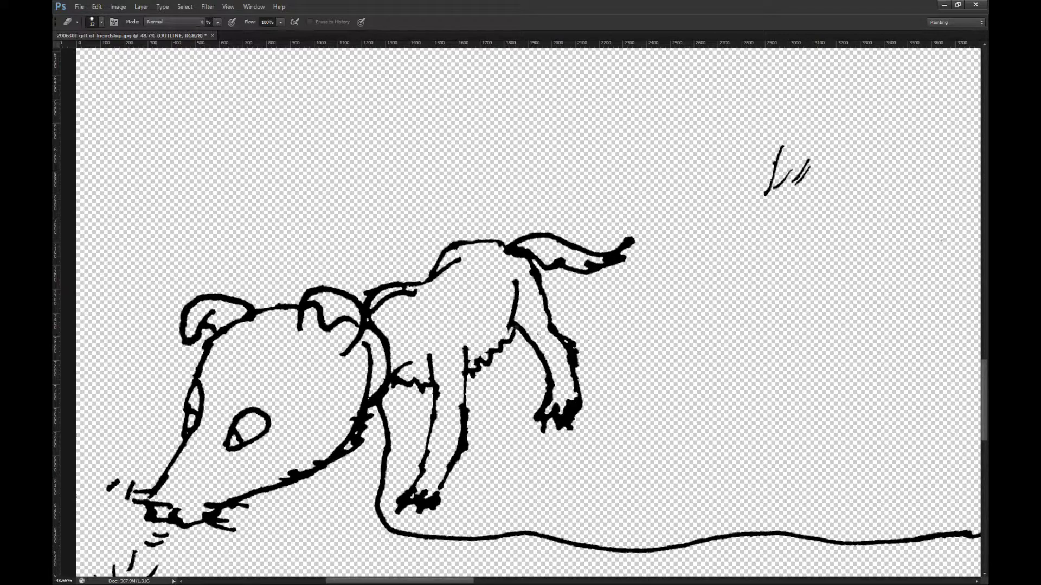
Step: Try to fill the grass on the dog's side of the path with dark green on the near grass layer
{"action": "scroll", "coordinate": [502, 330], "scroll_direction": "down", "scroll_amount": 5}
{"action": "scroll", "coordinate": [434, 371], "scroll_direction": "down", "scroll_amount": 3}
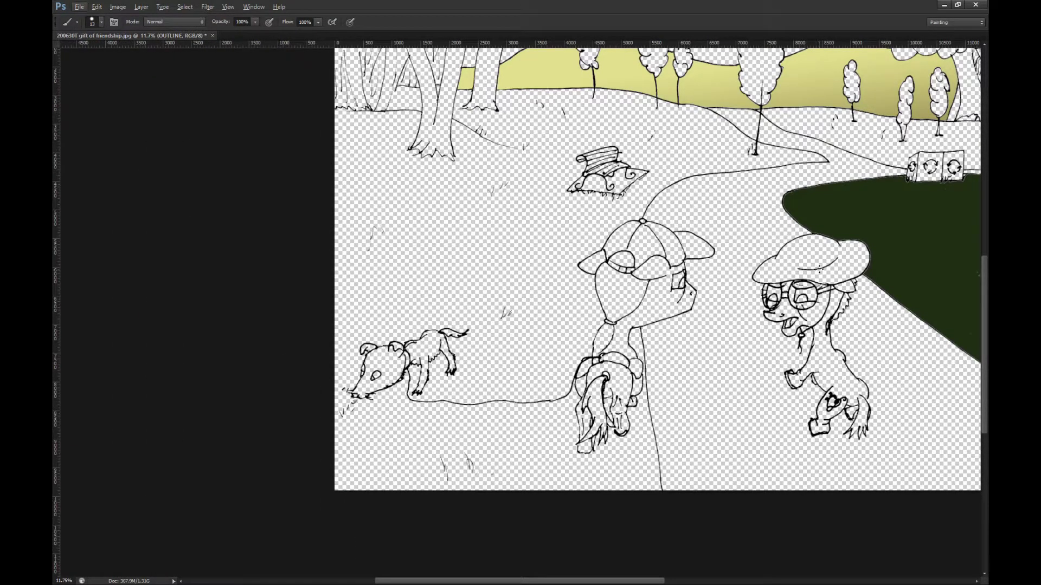
{"action": "key", "text": "i"}
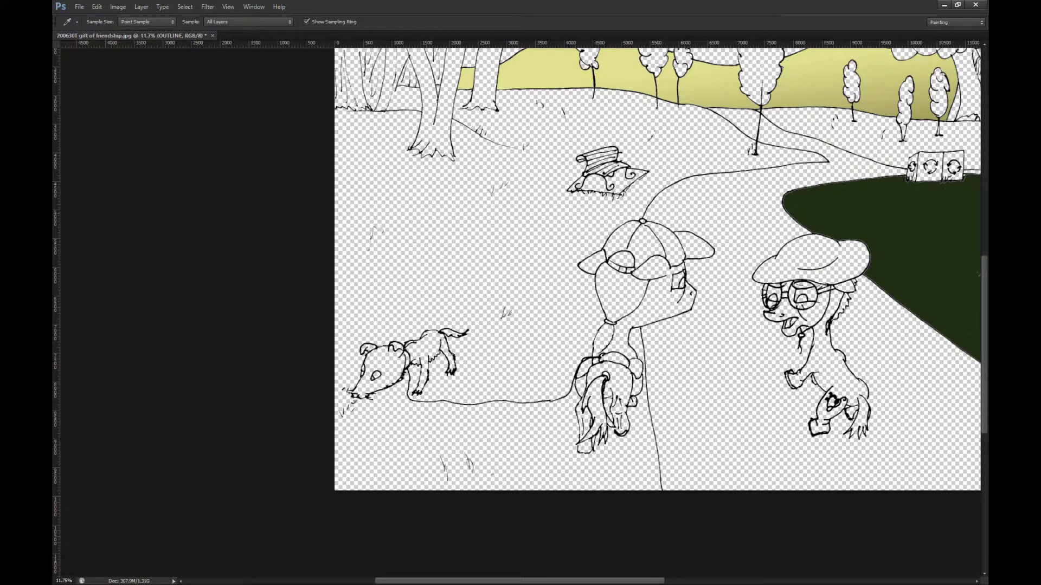
{"action": "key", "text": "alt+bracketleft"}
{"action": "key", "text": "alt+bracketleft"}
{"action": "key", "text": "alt+bracketleft"}
{"action": "key", "text": "b"}
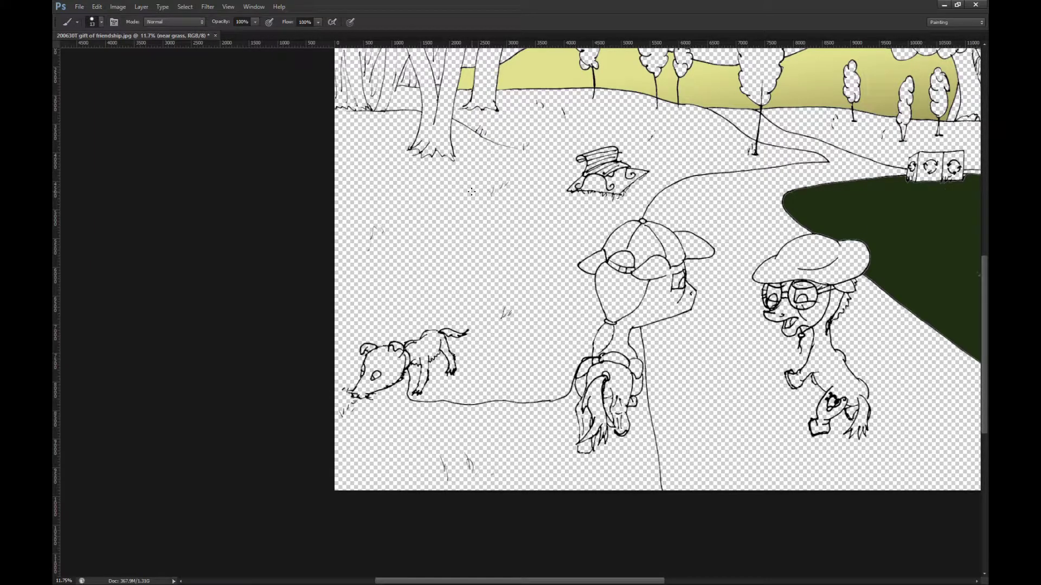
{"action": "key", "text": "g"}
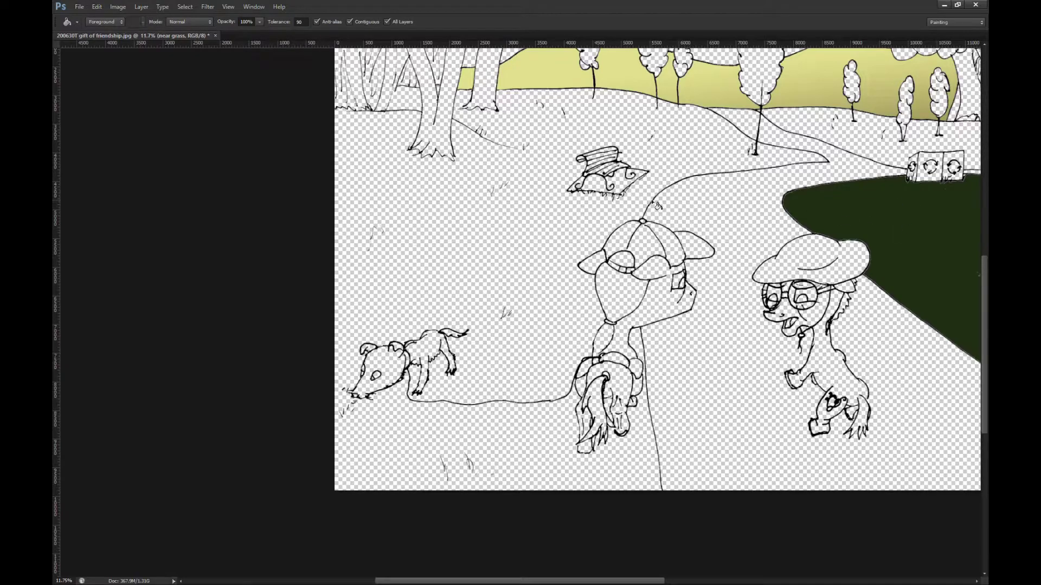
{"action": "left_click", "coordinate": [524, 225]}
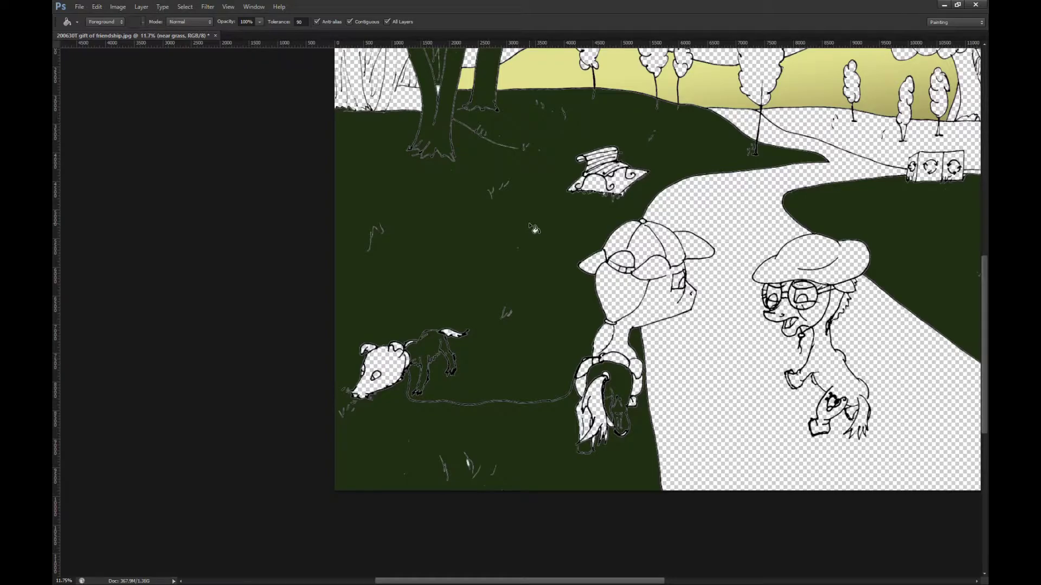
{"action": "key", "text": "ctrl+z"}
Step: Close the gap between the dog's front leg line and its paw with the black 13 px brush on the OUTLINE layer
{"action": "scroll", "coordinate": [421, 377], "scroll_direction": "up", "scroll_amount": 3}
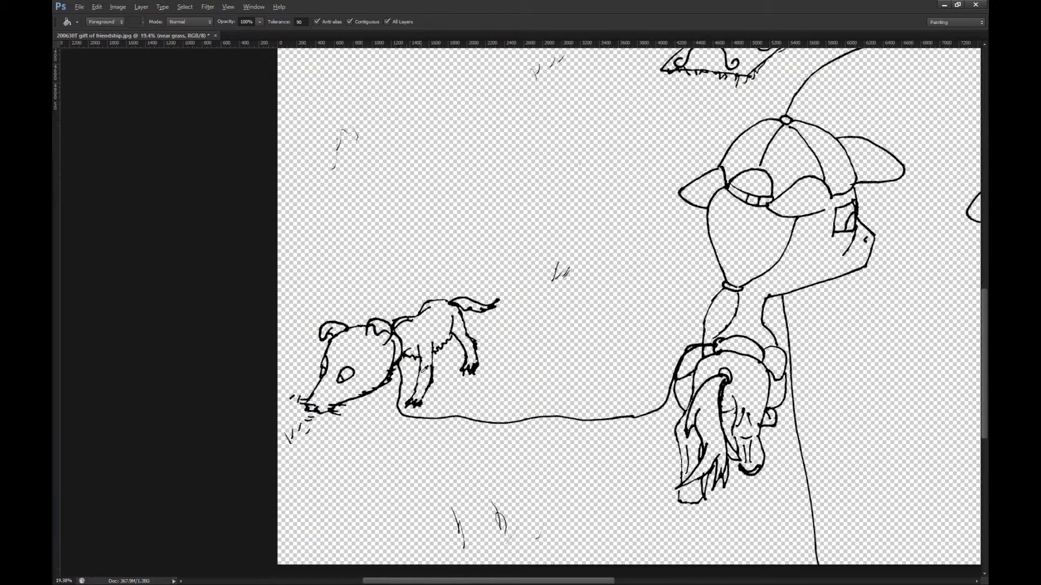
{"action": "scroll", "coordinate": [423, 369], "scroll_direction": "up", "scroll_amount": 6}
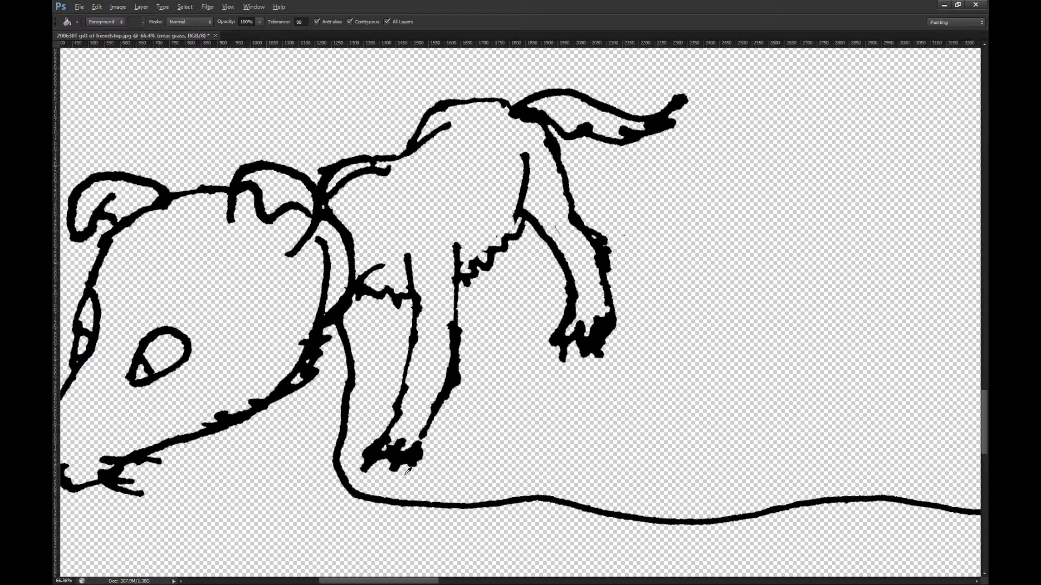
{"action": "scroll", "coordinate": [408, 471], "scroll_direction": "up", "scroll_amount": 1}
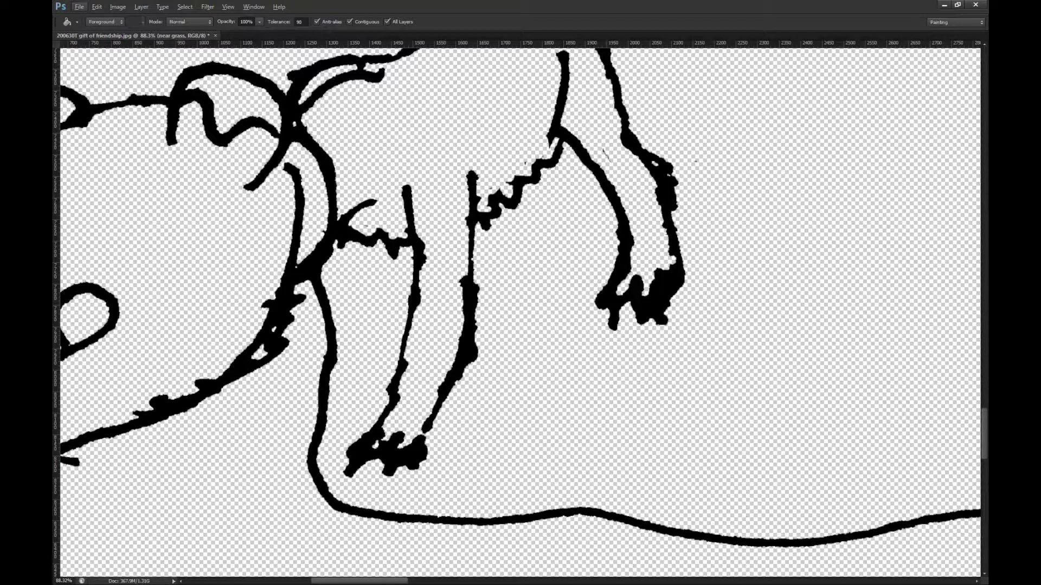
{"action": "key", "text": "alt+]"}
{"action": "key", "text": "b"}
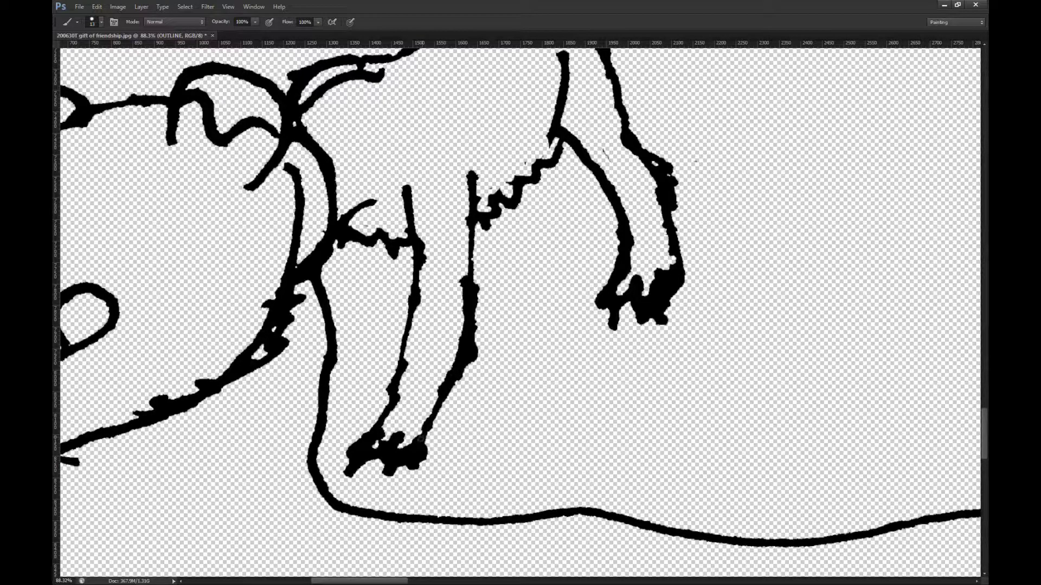
Step: Join the open hoof outline to the leg below the tail of the capped pony with the black 13 px brush
{"action": "scroll", "coordinate": [504, 352], "scroll_direction": "down", "scroll_amount": 15}
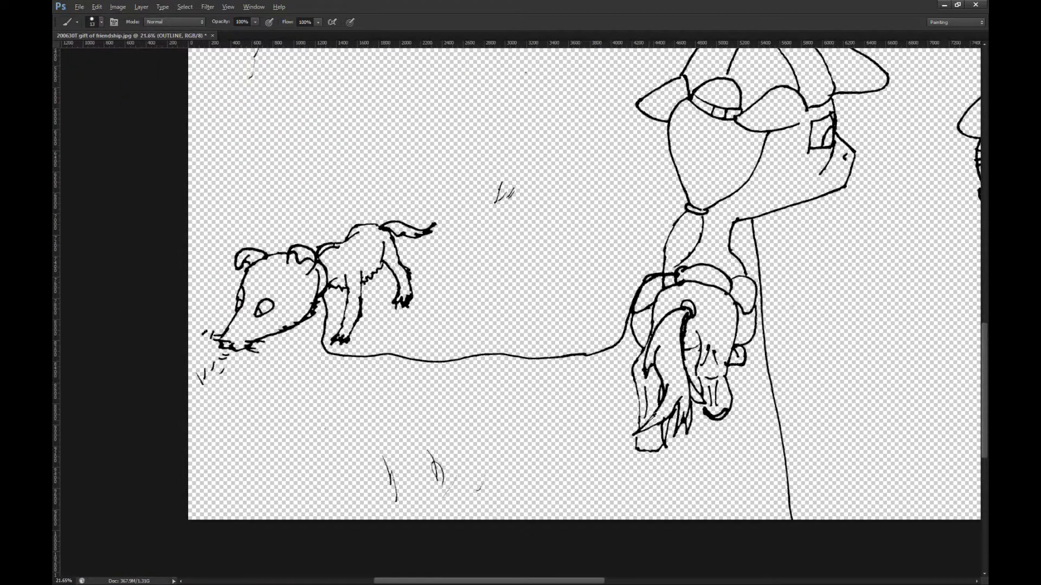
{"action": "scroll", "coordinate": [729, 416], "scroll_direction": "up", "scroll_amount": 10}
{"action": "scroll", "coordinate": [572, 447], "scroll_direction": "up", "scroll_amount": 3}
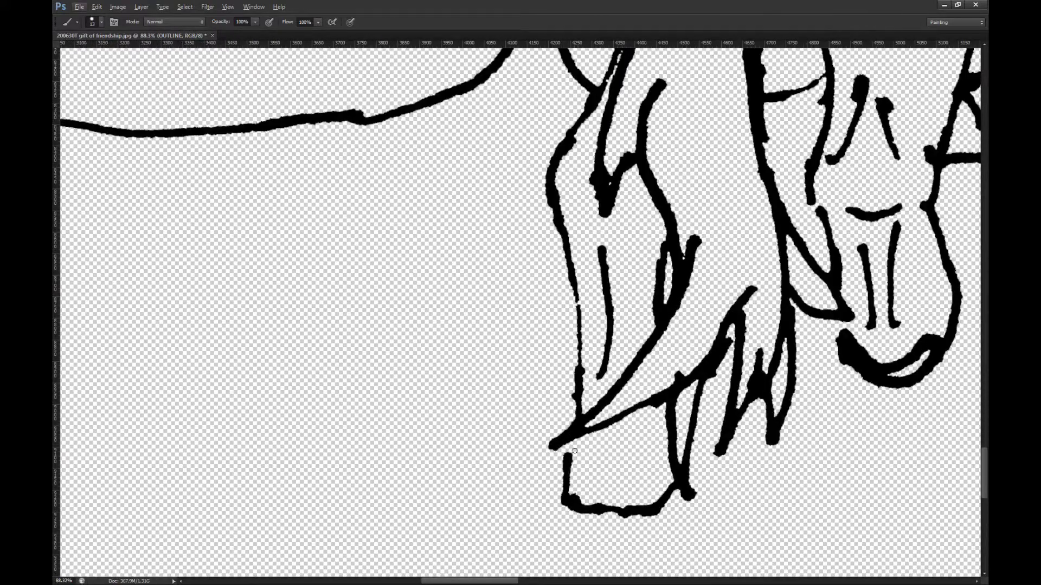
{"action": "scroll", "coordinate": [568, 456], "scroll_direction": "down", "scroll_amount": 2}
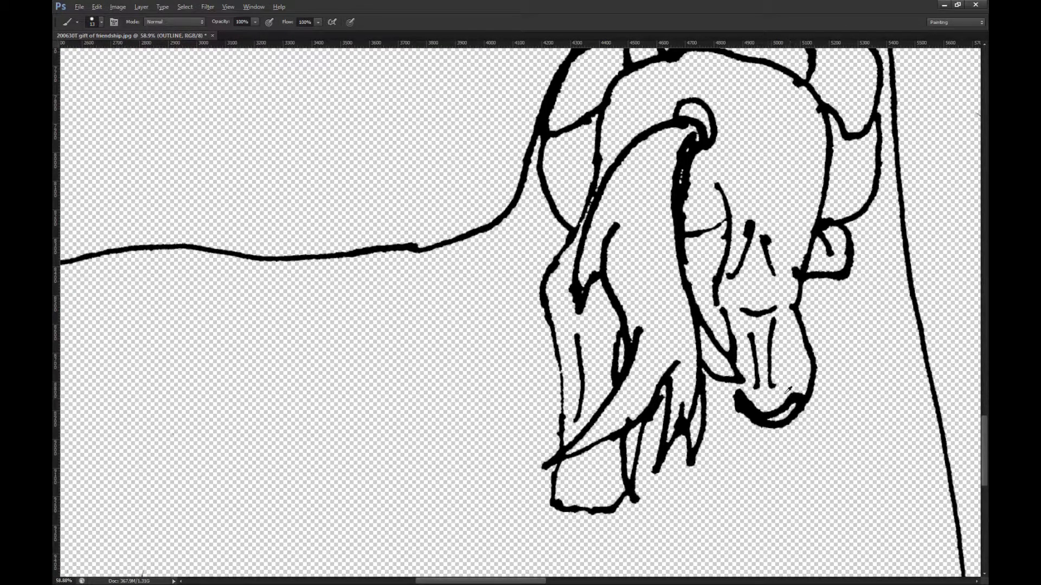
{"action": "scroll", "coordinate": [730, 382], "scroll_direction": "down", "scroll_amount": 2}
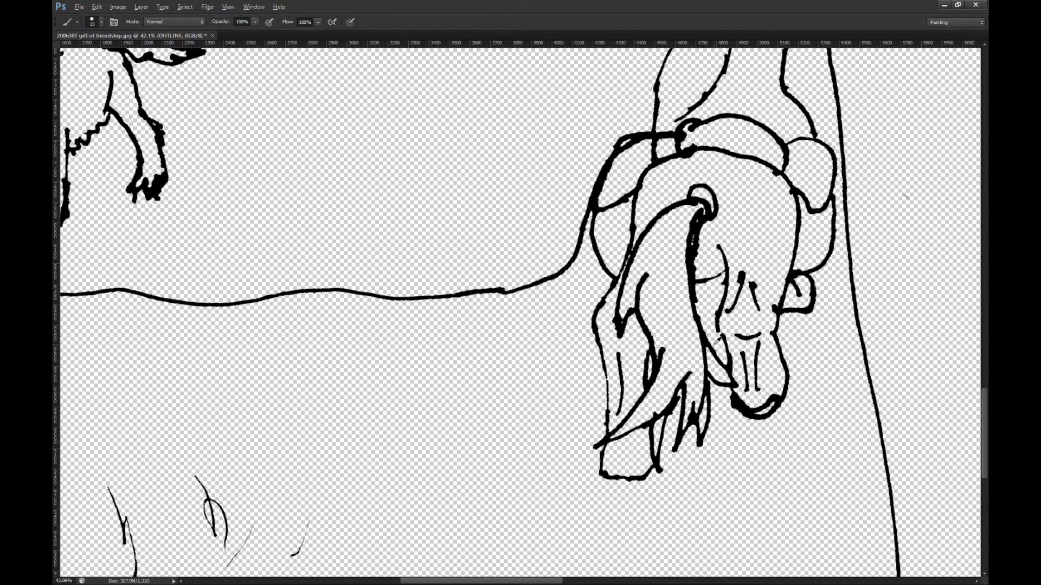
Step: Close the hairline break in the outer hind leg line of the capped pony with the black 13 px brush
{"action": "scroll", "coordinate": [727, 352], "scroll_direction": "up", "scroll_amount": 4}
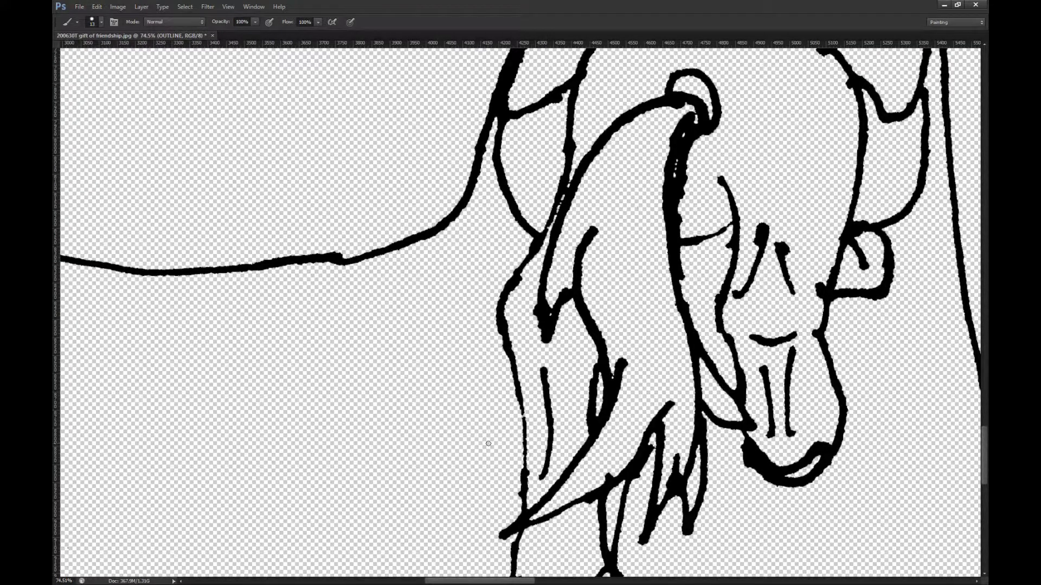
{"action": "scroll", "coordinate": [512, 398], "scroll_direction": "up", "scroll_amount": 4}
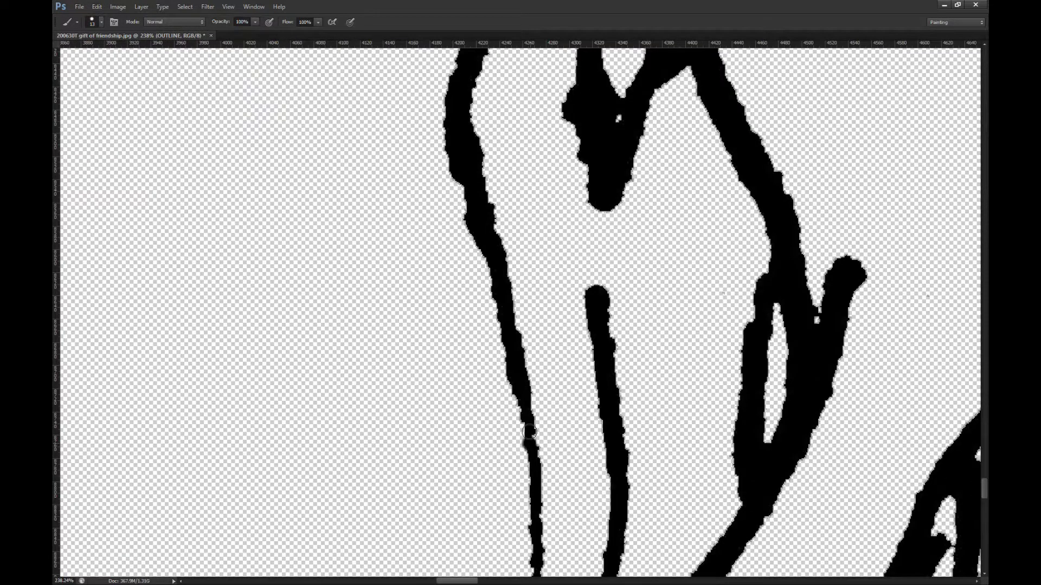
{"action": "scroll", "coordinate": [487, 437], "scroll_direction": "down", "scroll_amount": 2}
{"action": "scroll", "coordinate": [475, 437], "scroll_direction": "down", "scroll_amount": 4}
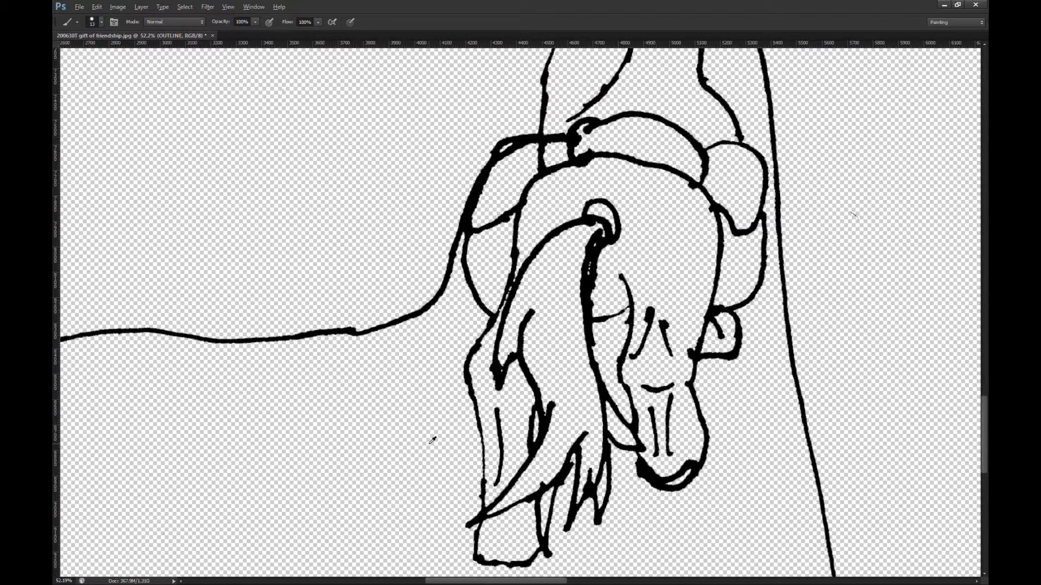
{"action": "scroll", "coordinate": [608, 341], "scroll_direction": "up", "scroll_amount": 2}
{"action": "key", "text": "e"}
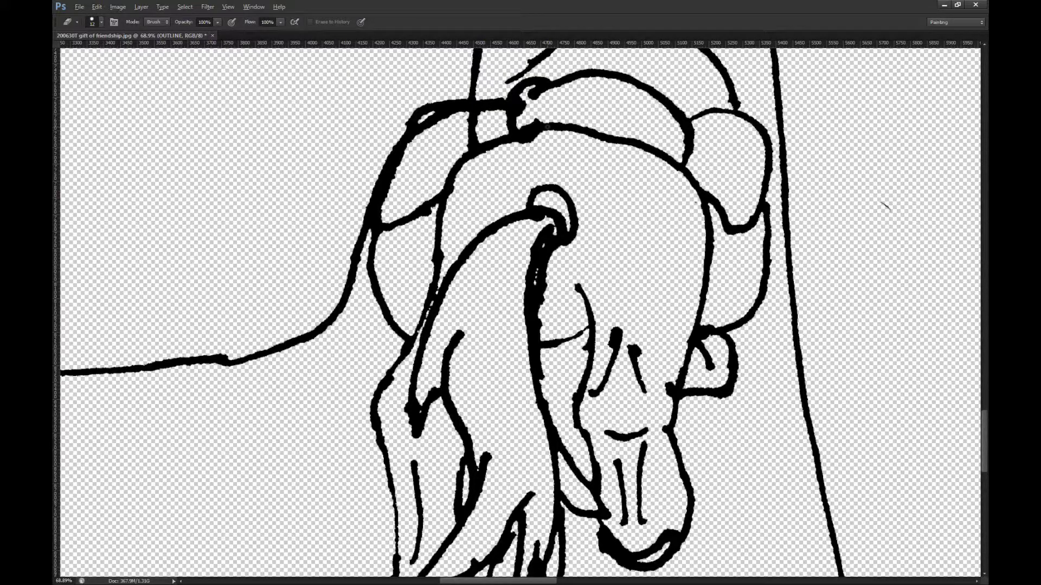
Step: Try filling the dog's grass area on the near grass layer, undo it, and fill the strip behind the recycling bins with the sampled dark green
{"action": "scroll", "coordinate": [540, 340], "scroll_direction": "down", "scroll_amount": 5}
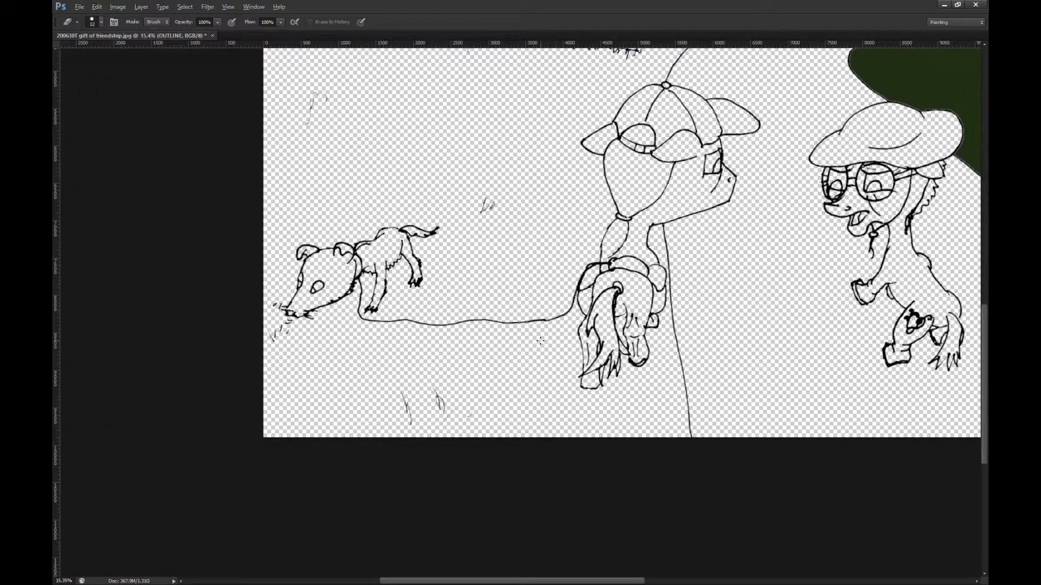
{"action": "scroll", "coordinate": [540, 341], "scroll_direction": "down", "scroll_amount": 1}
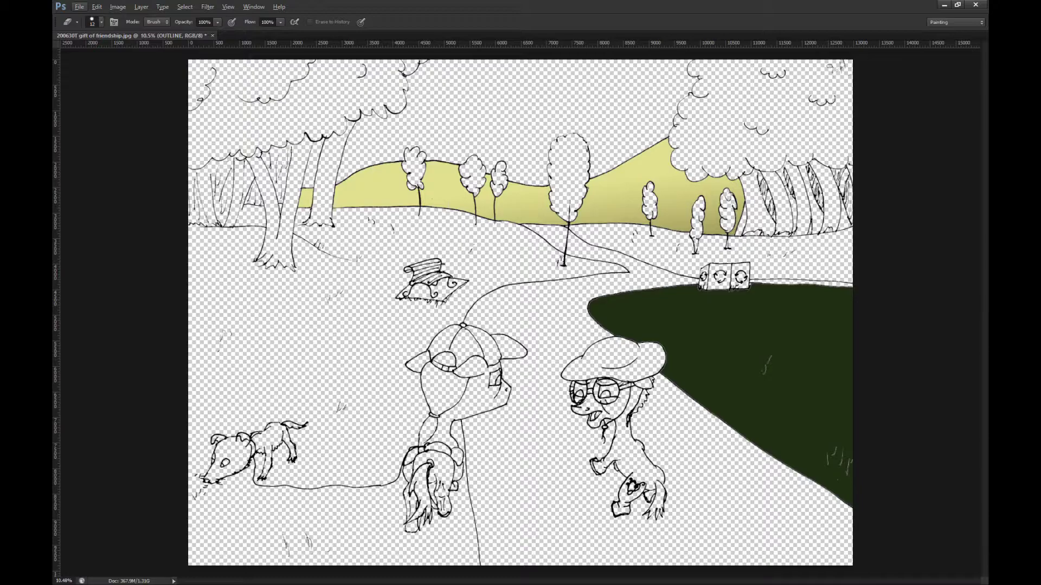
{"action": "key", "text": "b"}
{"action": "key", "text": "alt+bracketleft"}
{"action": "left_click", "coordinate": [723, 536]}
{"action": "key", "text": "g"}
{"action": "left_click", "coordinate": [681, 348], "text": "alt"}
{"action": "left_click", "coordinate": [374, 333]}
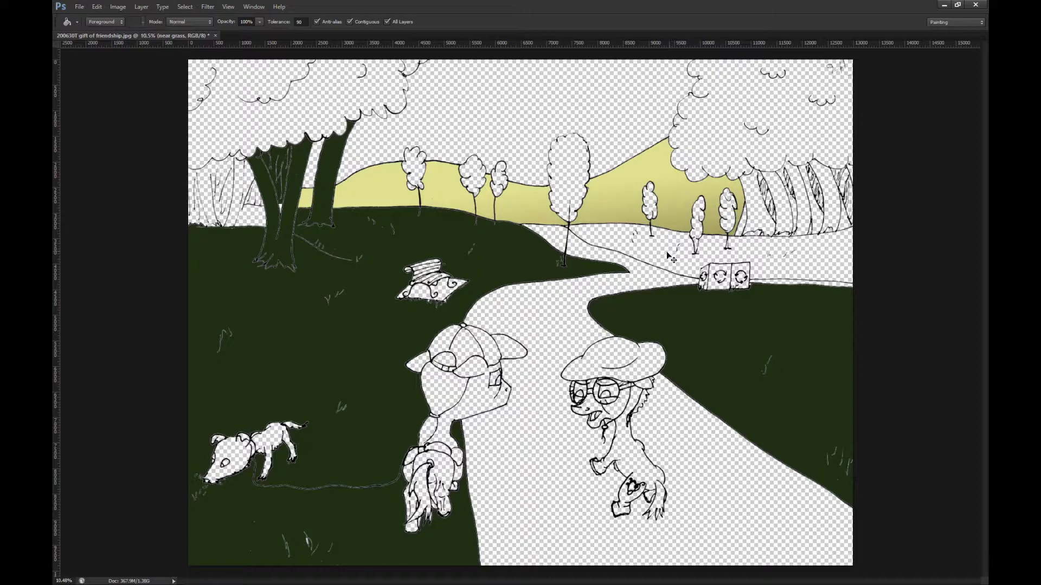
{"action": "key", "text": "ctrl+z"}
{"action": "left_click", "coordinate": [667, 254]}
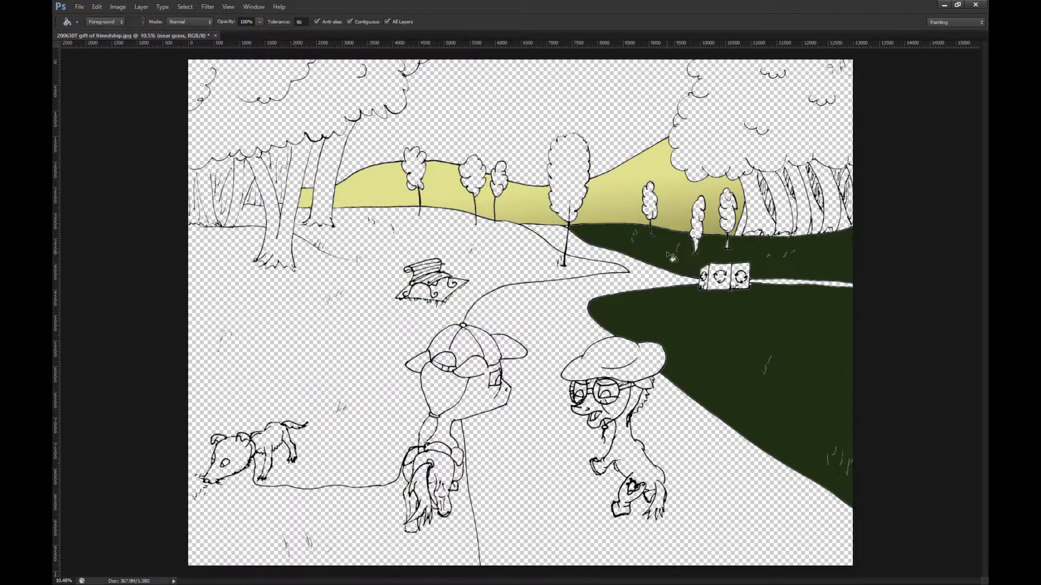
Step: Bridge the gap in the root line at the large tree's base with a black 13 px stroke on the OUTLINE layer
{"action": "scroll", "coordinate": [336, 257], "scroll_direction": "up", "scroll_amount": 6}
{"action": "scroll", "coordinate": [320, 312], "scroll_direction": "up", "scroll_amount": 8}
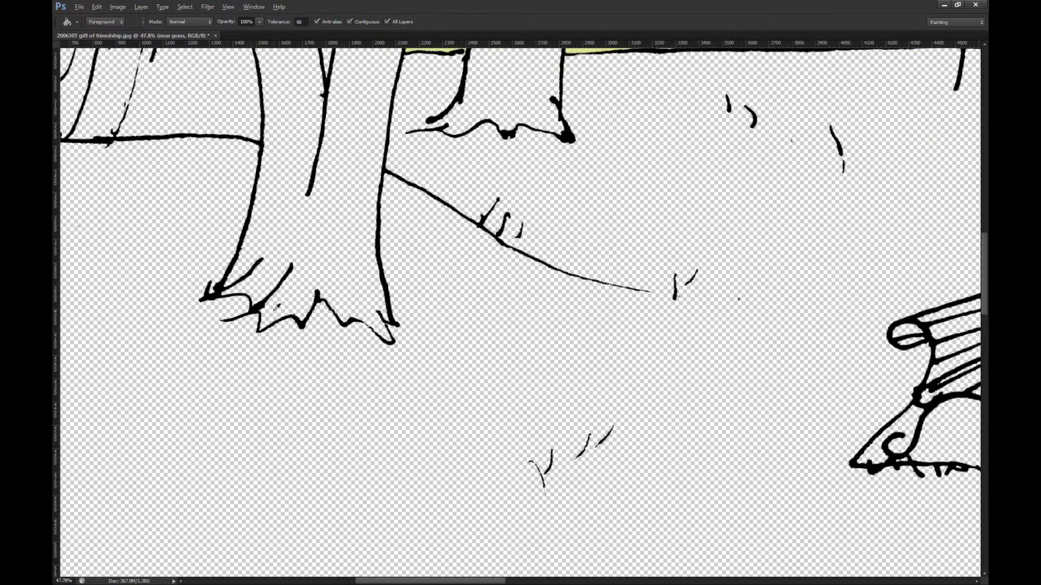
{"action": "scroll", "coordinate": [381, 319], "scroll_direction": "up", "scroll_amount": 2}
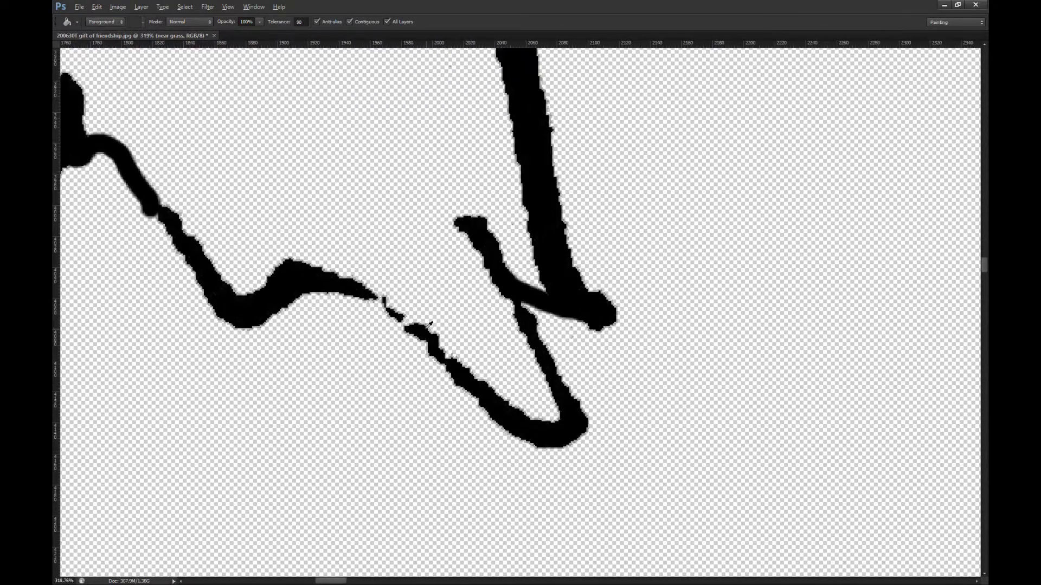
{"action": "key", "text": "b"}
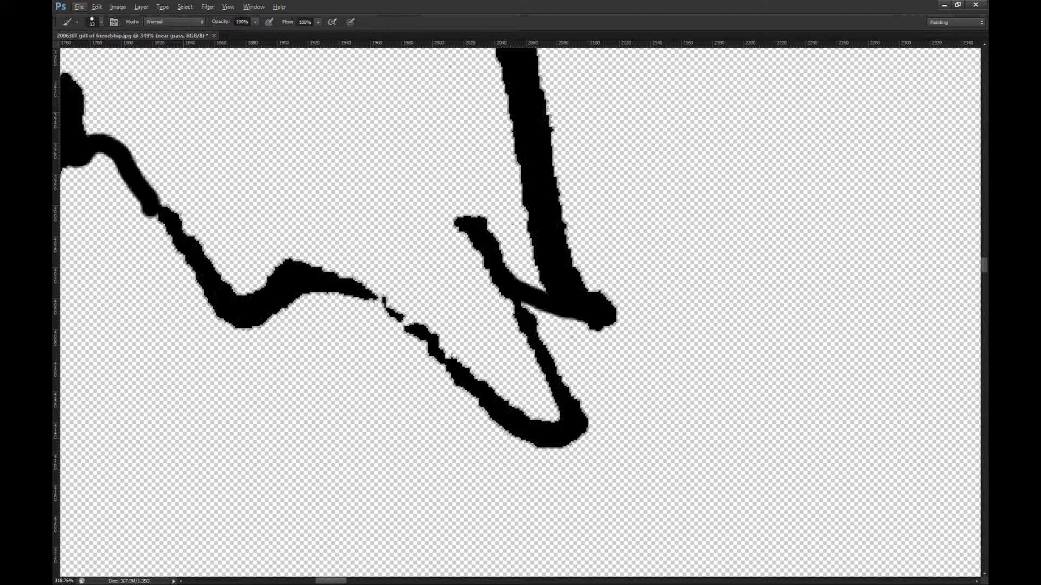
{"action": "key", "text": "alt+bracketright"}
{"action": "left_click_drag", "start_coordinate": [410, 325], "coordinate": [374, 303]}
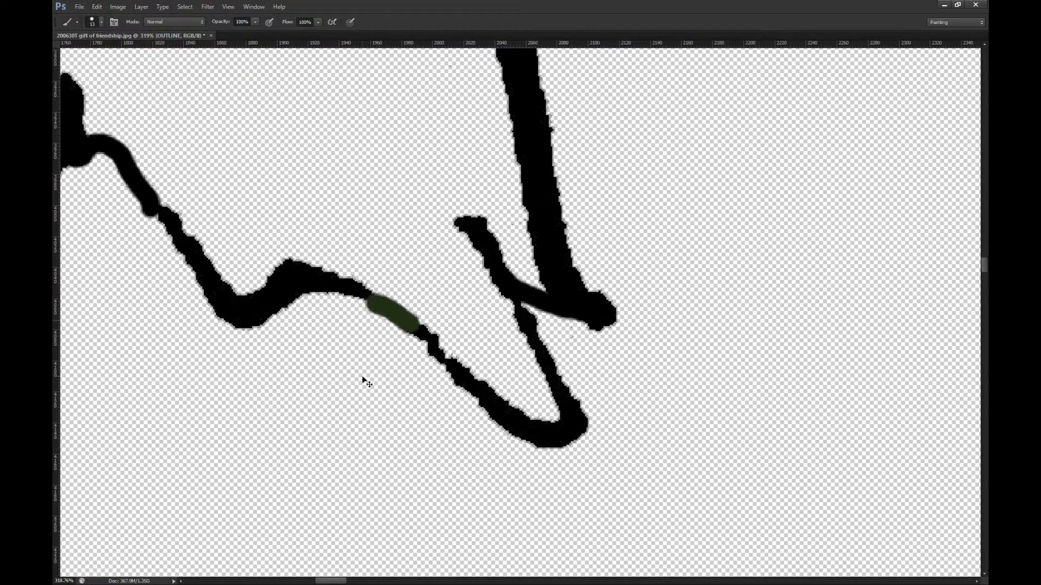
{"action": "key", "text": "ctrl+z"}
{"action": "left_click", "coordinate": [417, 329], "text": "alt"}
{"action": "left_click_drag", "start_coordinate": [415, 326], "coordinate": [362, 298]}
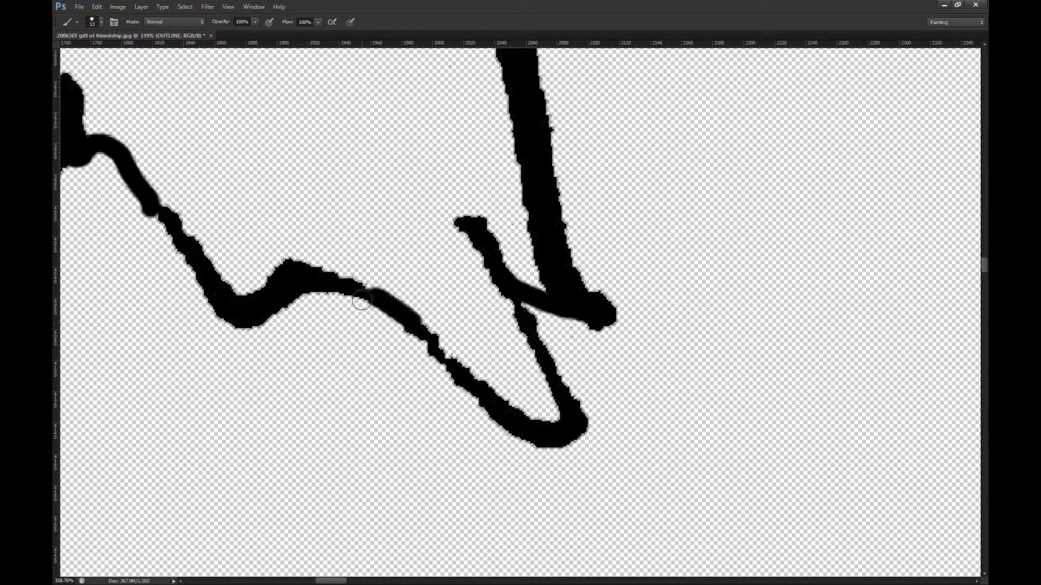
Step: Connect the trunk edge to the root line on the tree behind the large tree with a black 13 px stroke
{"action": "scroll", "coordinate": [354, 324], "scroll_direction": "down", "scroll_amount": 12}
{"action": "scroll", "coordinate": [424, 351], "scroll_direction": "down", "scroll_amount": 12}
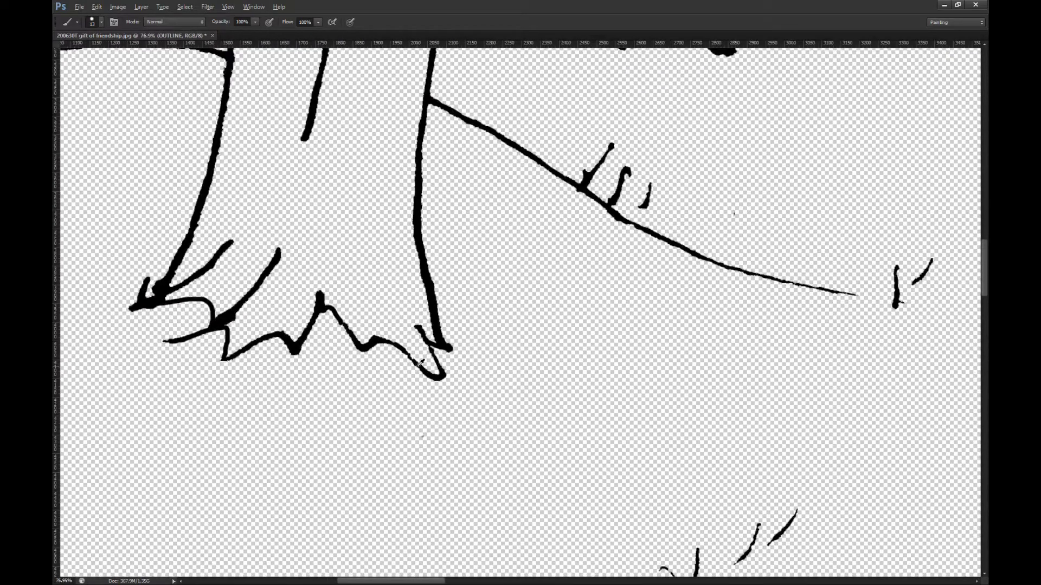
{"action": "scroll", "coordinate": [692, 274], "scroll_direction": "up", "scroll_amount": 5}
{"action": "scroll", "coordinate": [590, 236], "scroll_direction": "up", "scroll_amount": 9}
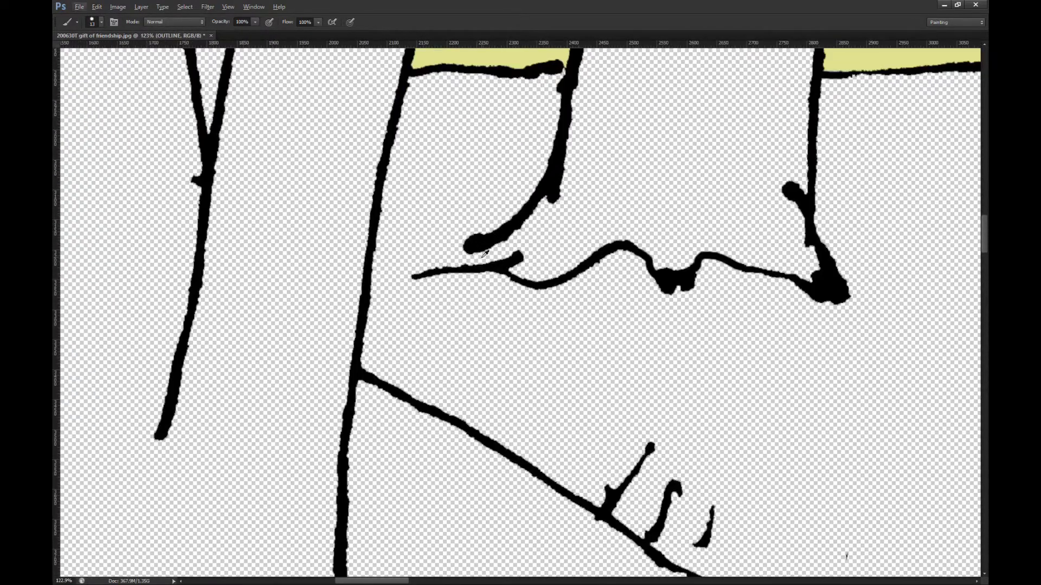
{"action": "left_click_drag", "start_coordinate": [505, 242], "coordinate": [521, 259]}
Step: Fill the grass on the dog's side of the path with dark green on the near grass layer
{"action": "scroll", "coordinate": [379, 217], "scroll_direction": "down", "scroll_amount": 8}
{"action": "scroll", "coordinate": [378, 241], "scroll_direction": "up", "scroll_amount": 4}
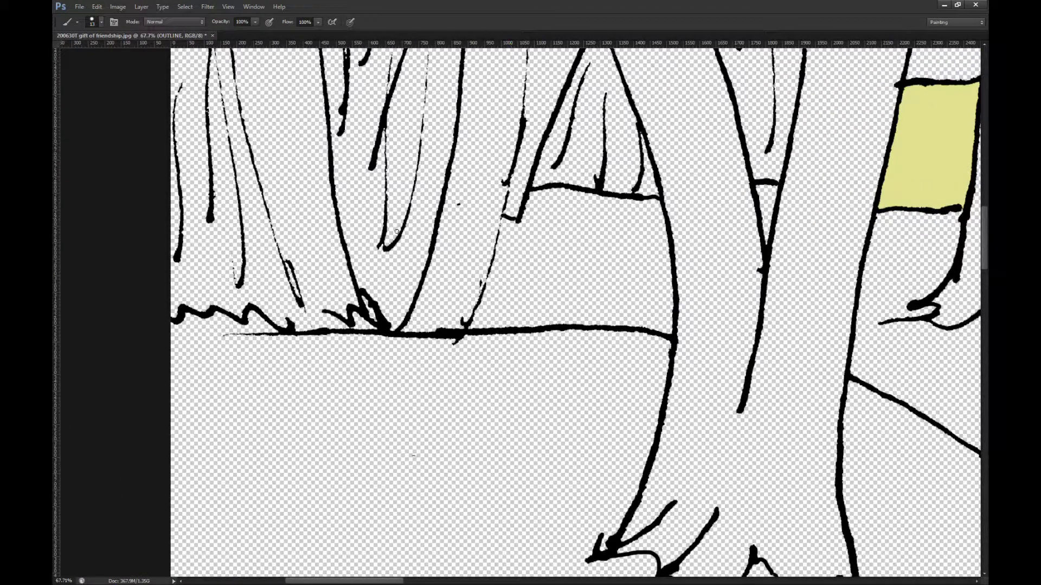
{"action": "scroll", "coordinate": [397, 232], "scroll_direction": "down", "scroll_amount": 3}
{"action": "scroll", "coordinate": [394, 238], "scroll_direction": "down", "scroll_amount": 10}
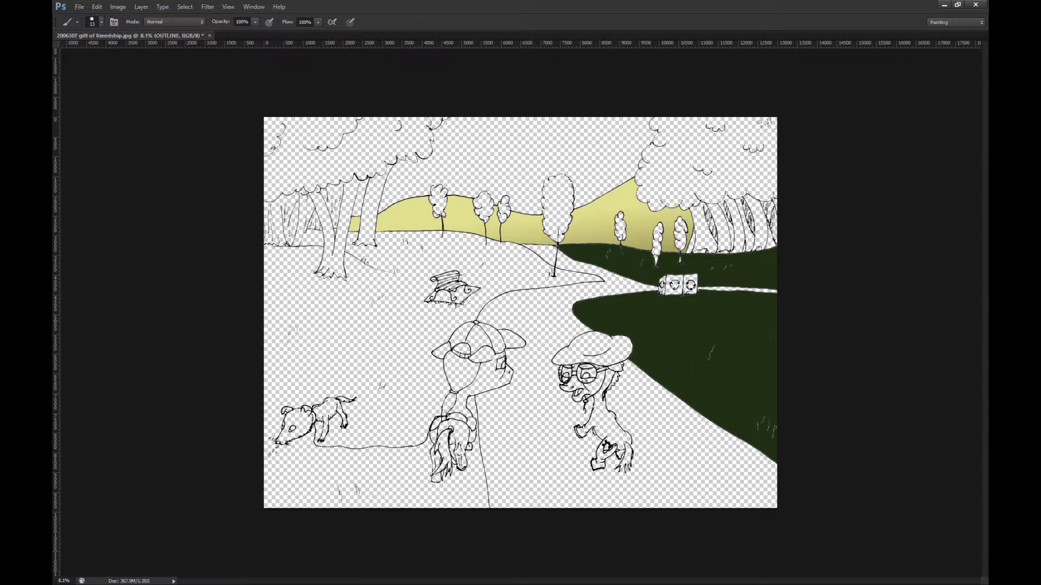
{"action": "left_click", "coordinate": [918, 299]}
{"action": "key", "text": "g"}
{"action": "left_click", "coordinate": [369, 360]}
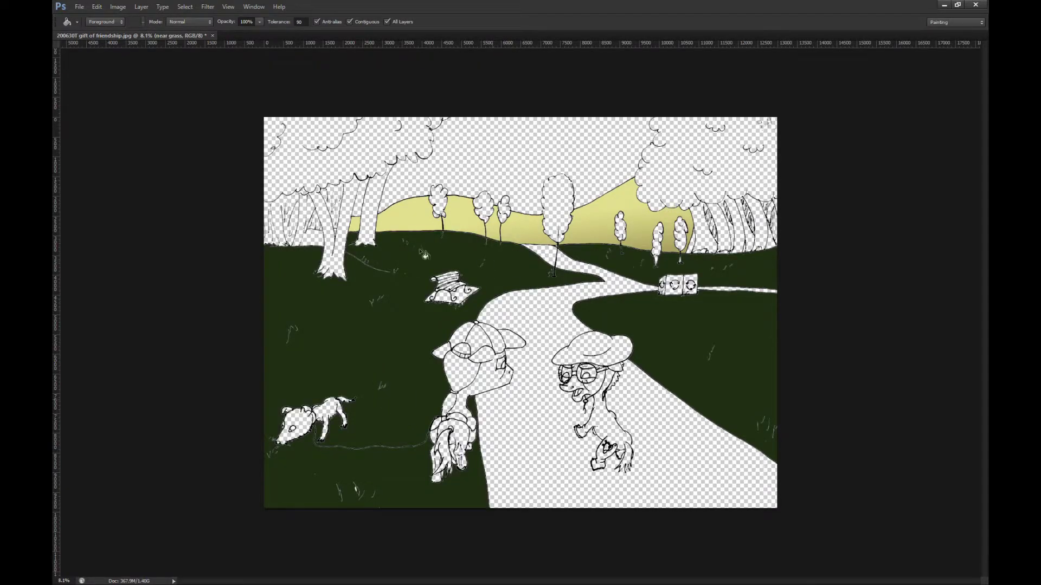
{"action": "left_click", "coordinate": [297, 244]}
{"action": "key", "text": "ctrl+z"}
Step: Close the gaps in the thin trunk line beside the large forked tree with black 13 px strokes on the OUTLINE layer
{"action": "scroll", "coordinate": [287, 243], "scroll_direction": "up", "scroll_amount": 15}
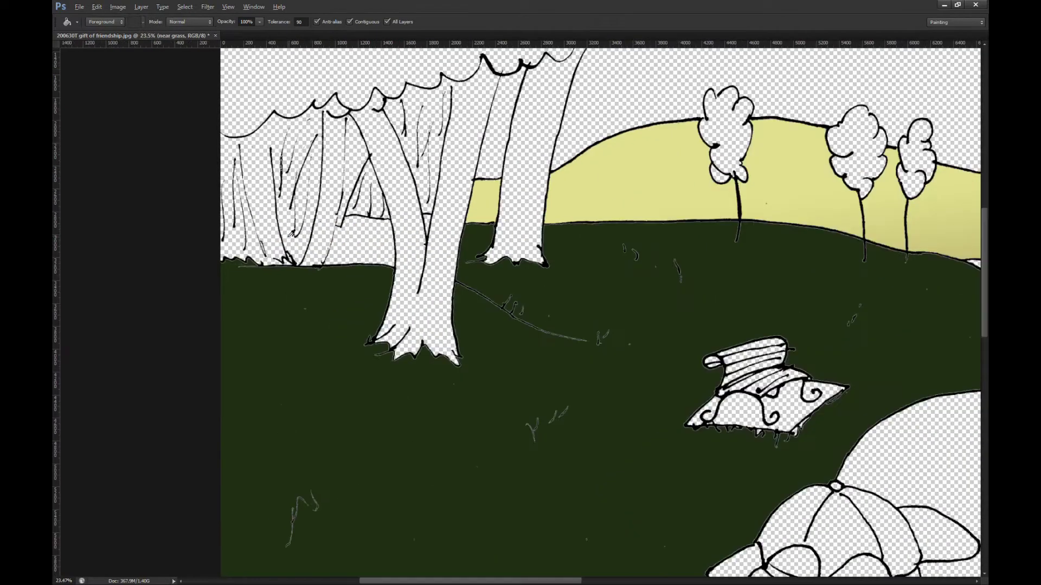
{"action": "scroll", "coordinate": [522, 238], "scroll_direction": "up", "scroll_amount": 1}
{"action": "scroll", "coordinate": [523, 237], "scroll_direction": "up", "scroll_amount": 2}
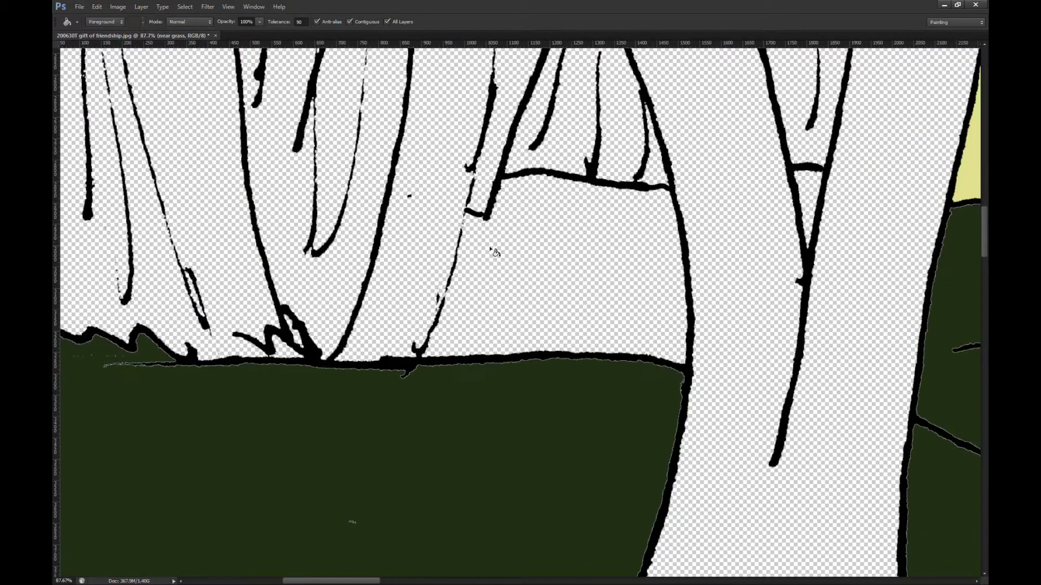
{"action": "key", "text": "alt+bracketright"}
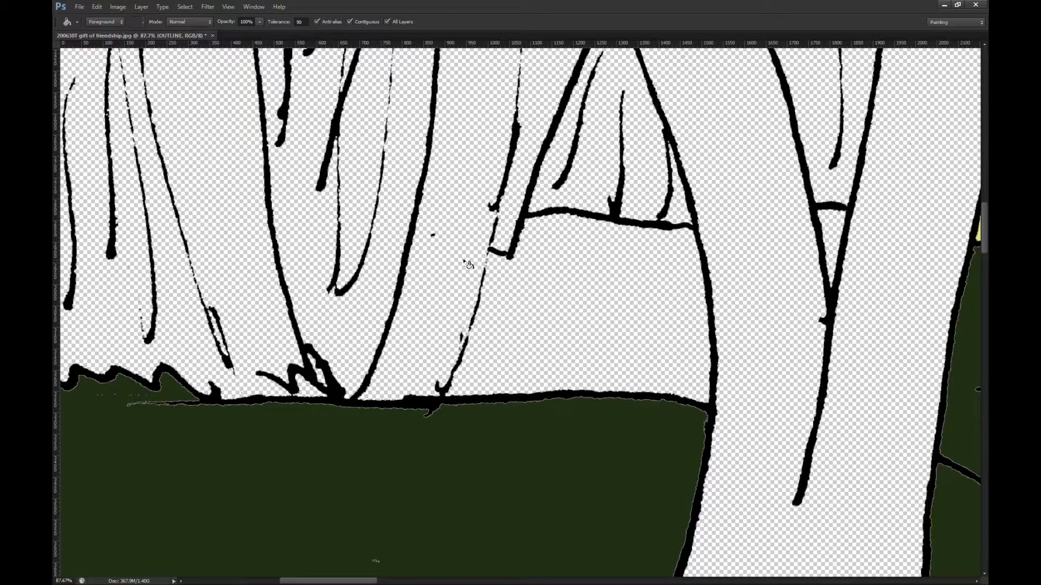
{"action": "key", "text": "b"}
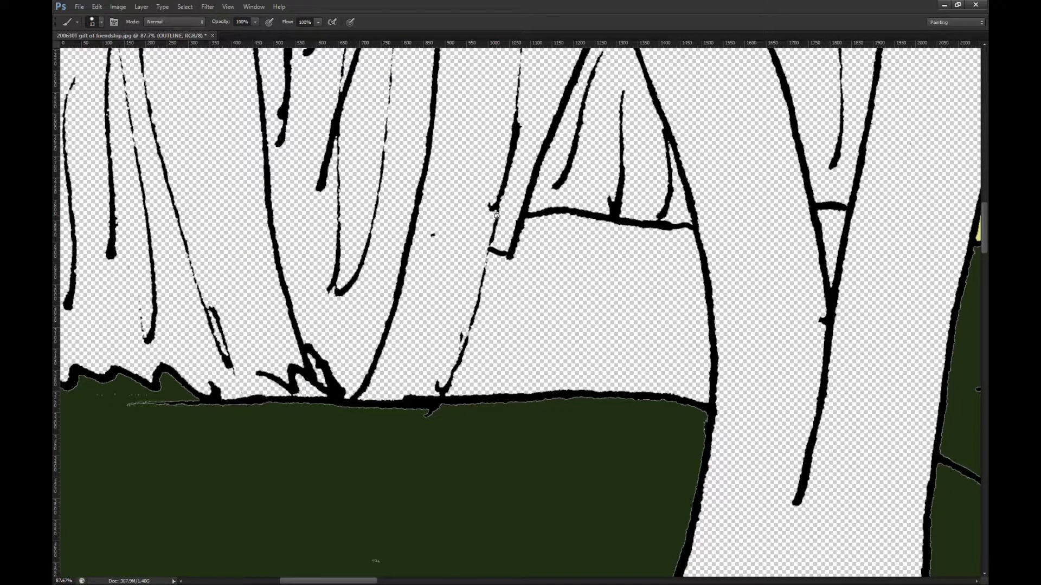
{"action": "left_click_drag", "start_coordinate": [496, 211], "coordinate": [496, 221]}
{"action": "left_click_drag", "start_coordinate": [467, 337], "coordinate": [486, 248]}
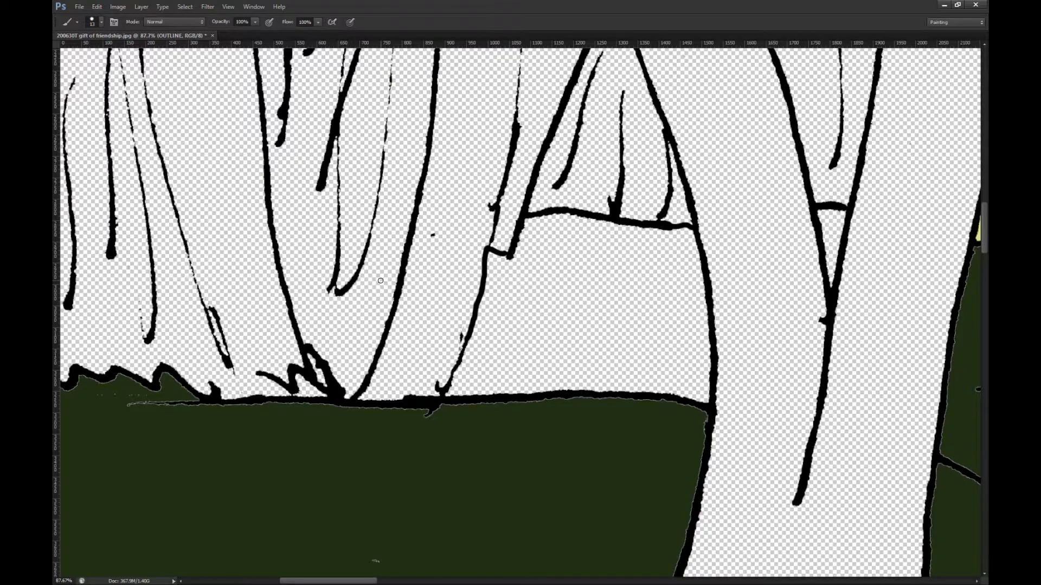
Step: Copy a lassoed section of solid trunk outline to a new layer and place it over the faint trunk line beside it
{"action": "scroll", "coordinate": [381, 281], "scroll_direction": "up", "scroll_amount": 5}
{"action": "scroll", "coordinate": [430, 228], "scroll_direction": "down", "scroll_amount": 2}
{"action": "key", "text": "s"}
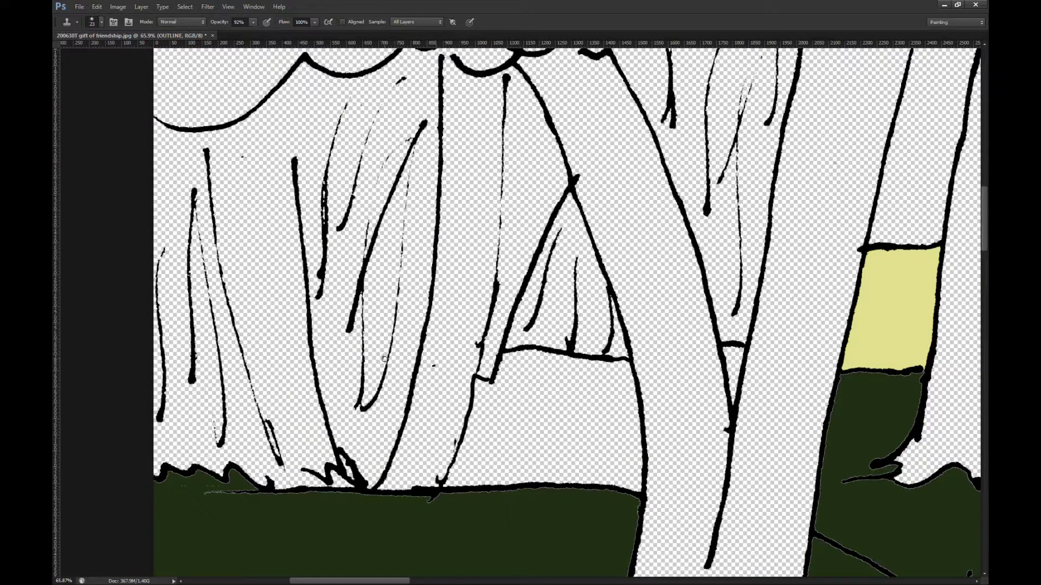
{"action": "key", "text": "ctrl+z"}
{"action": "key", "text": "l"}
{"action": "mouse_move", "coordinate": [431, 144]}
{"action": "left_mouse_down"}
{"action": "mouse_move", "coordinate": [432, 133]}
{"action": "mouse_move", "coordinate": [458, 155]}
{"action": "mouse_move", "coordinate": [441, 379]}
{"action": "mouse_move", "coordinate": [404, 334]}
{"action": "mouse_move", "coordinate": [431, 142]}
{"action": "left_mouse_up"}
{"action": "key", "text": "ctrl+j"}
{"action": "key", "text": "v"}
{"action": "left_click_drag", "start_coordinate": [460, 267], "coordinate": [393, 329]}
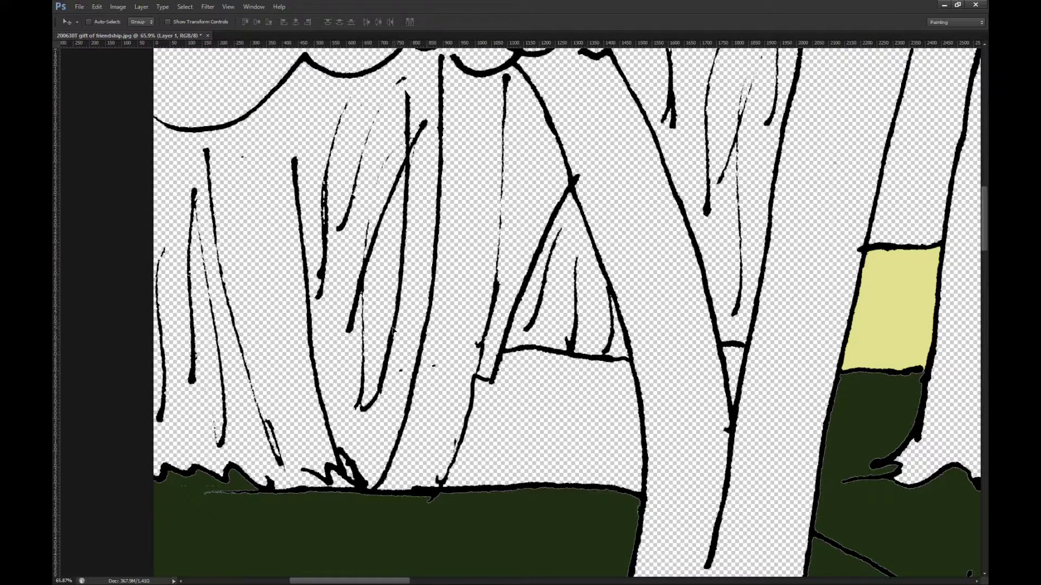
Step: Erase the stray parts of the copied trunk line and merge it into the OUTLINE layer
{"action": "key", "text": "e"}
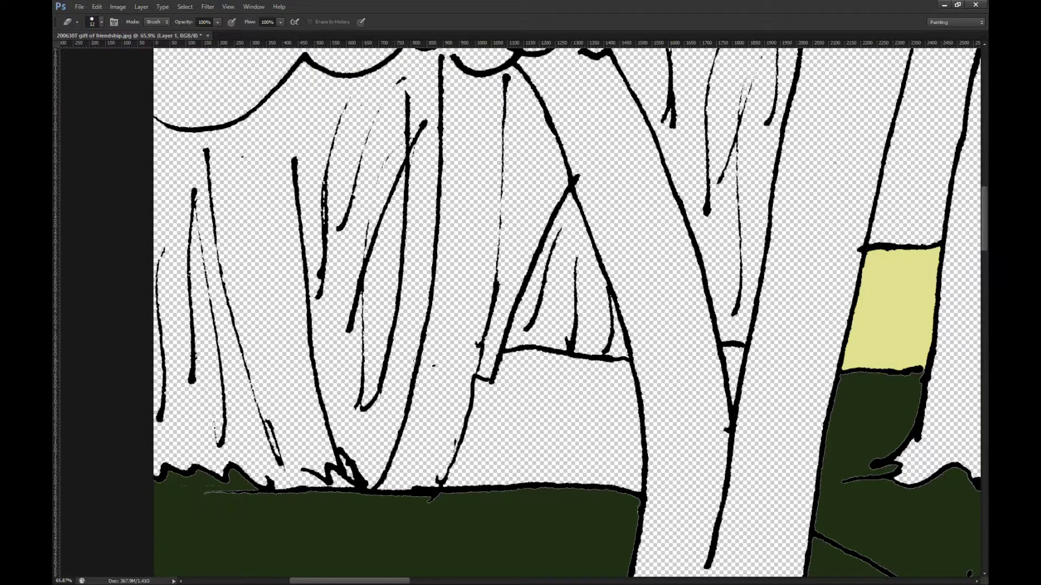
{"action": "scroll", "coordinate": [413, 343], "scroll_direction": "left", "scroll_amount": 2}
{"action": "scroll", "coordinate": [415, 341], "scroll_direction": "up", "scroll_amount": 3}
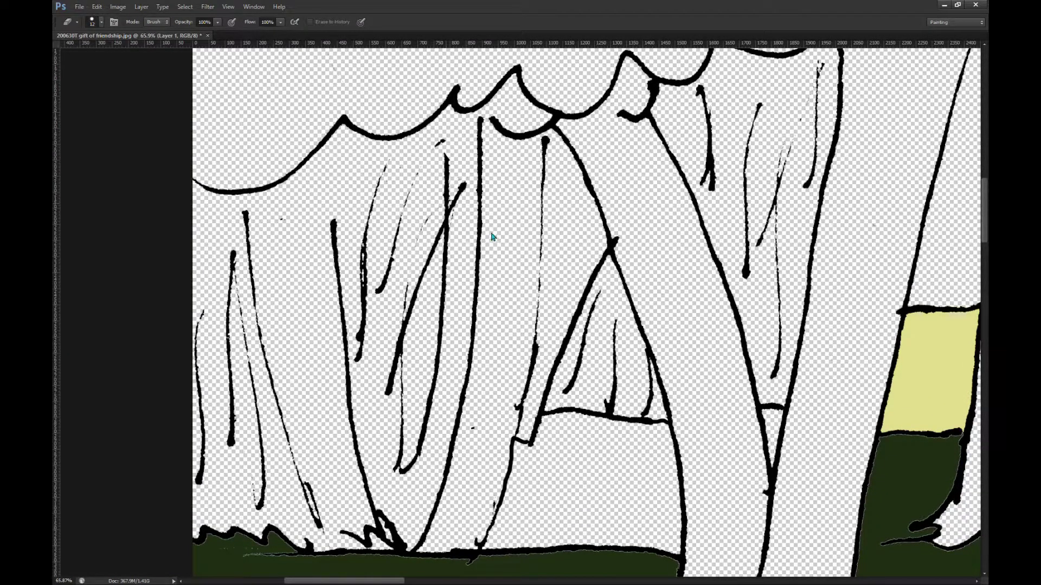
{"action": "mouse_move", "coordinate": [467, 201]}
{"action": "left_mouse_down"}
{"action": "mouse_move", "coordinate": [441, 201]}
{"action": "mouse_move", "coordinate": [439, 160]}
{"action": "left_mouse_up"}
{"action": "scroll", "coordinate": [292, 298], "scroll_direction": "down", "scroll_amount": 3}
{"action": "scroll", "coordinate": [292, 298], "scroll_direction": "down", "scroll_amount": 2}
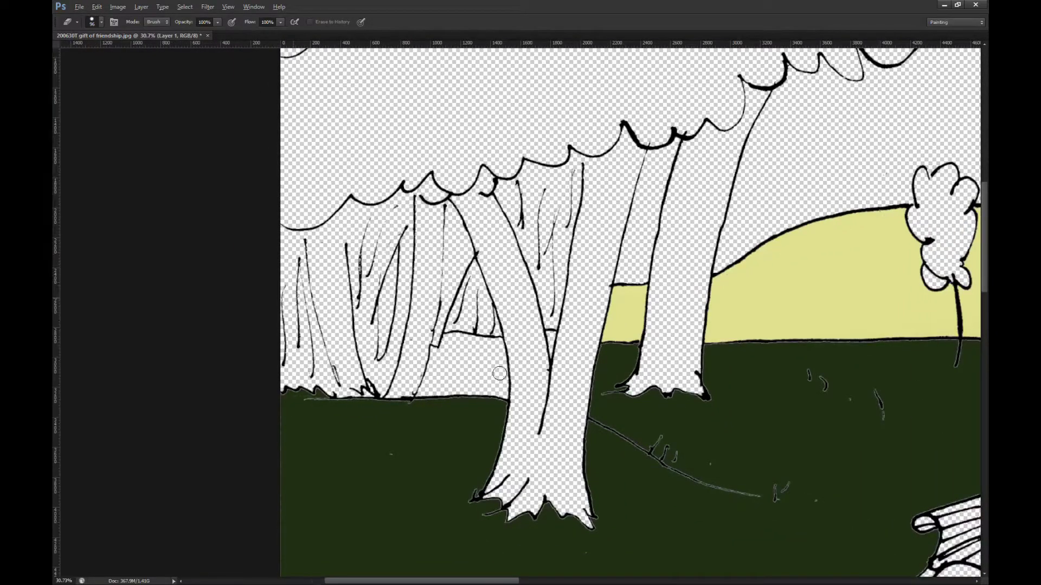
{"action": "scroll", "coordinate": [379, 377], "scroll_direction": "up", "scroll_amount": 4}
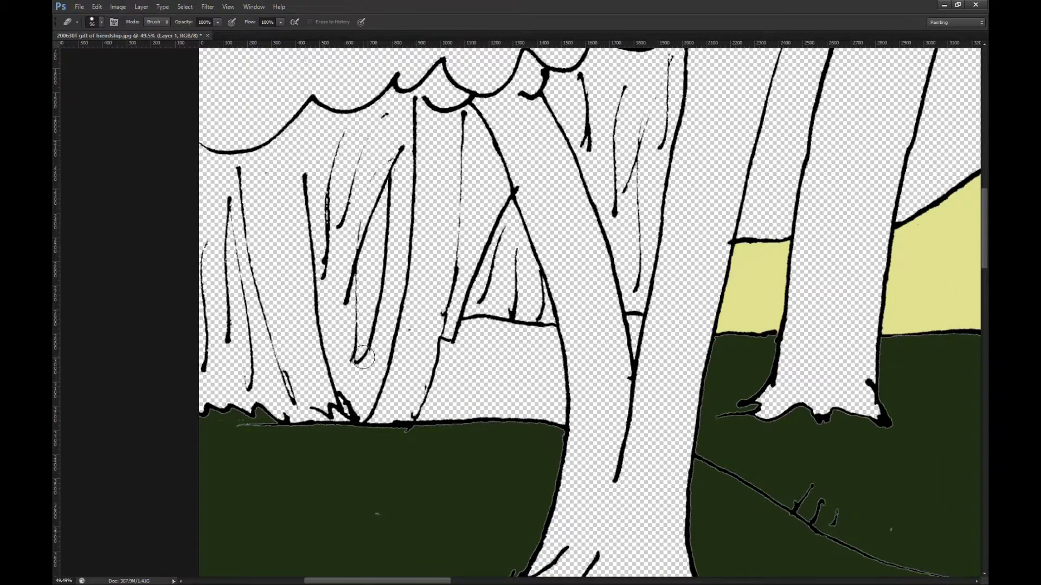
{"action": "key", "text": "ctrl+e"}
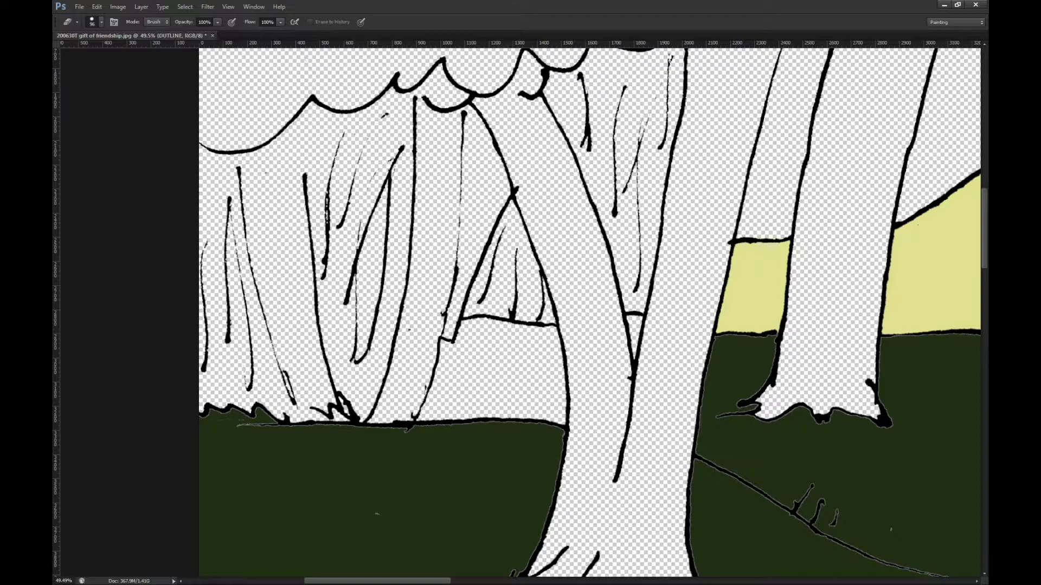
Step: Fill the grass patch between the background trunks and the large forked tree with dark green on the near grass layer
{"action": "key", "text": "g"}
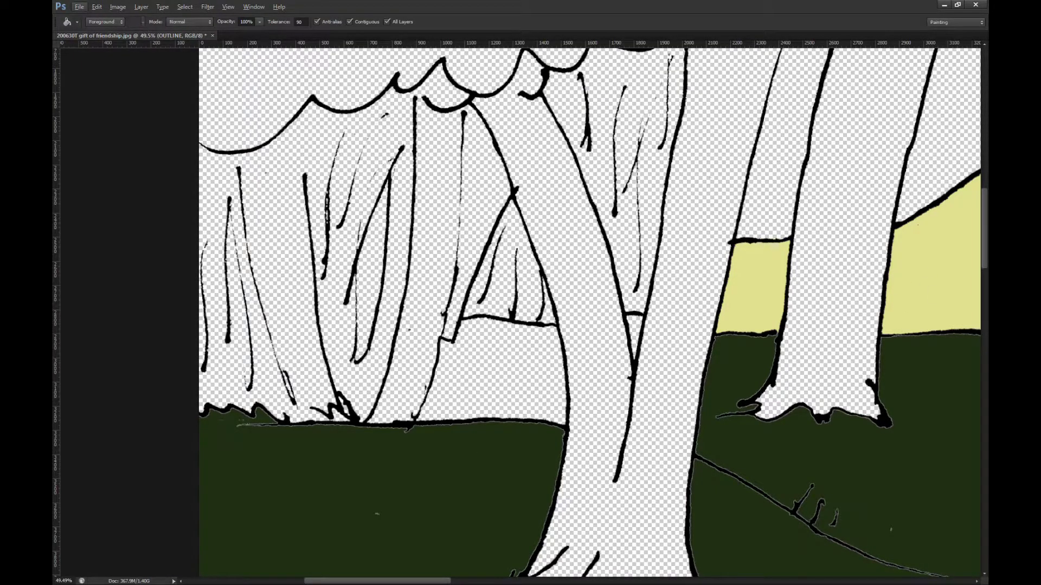
{"action": "left_click", "coordinate": [454, 462], "text": "alt"}
{"action": "left_click", "coordinate": [636, 329]}
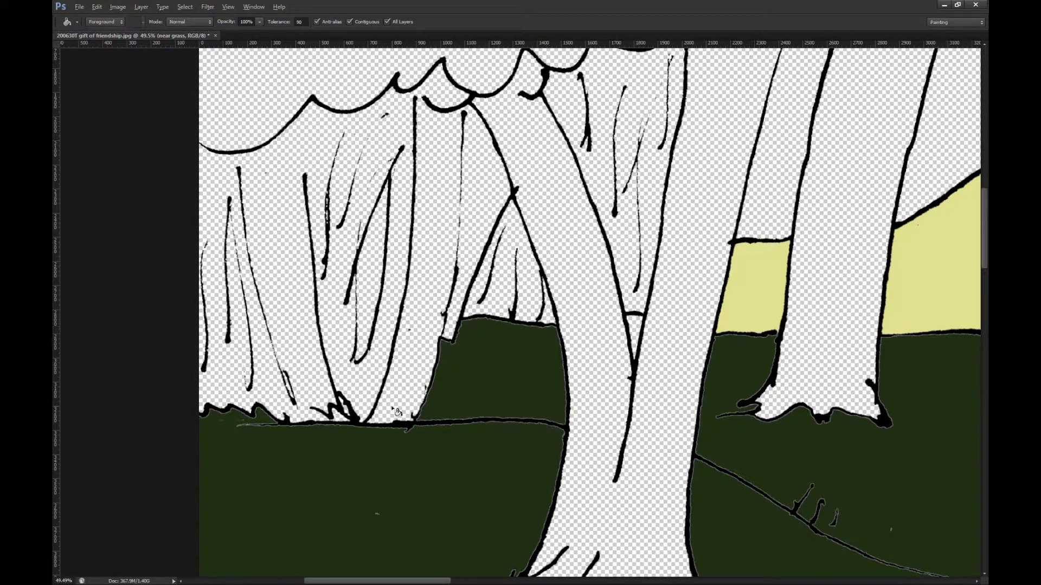
{"action": "scroll", "coordinate": [276, 380], "scroll_direction": "down", "scroll_amount": 3}
{"action": "scroll", "coordinate": [273, 366], "scroll_direction": "down", "scroll_amount": 4}
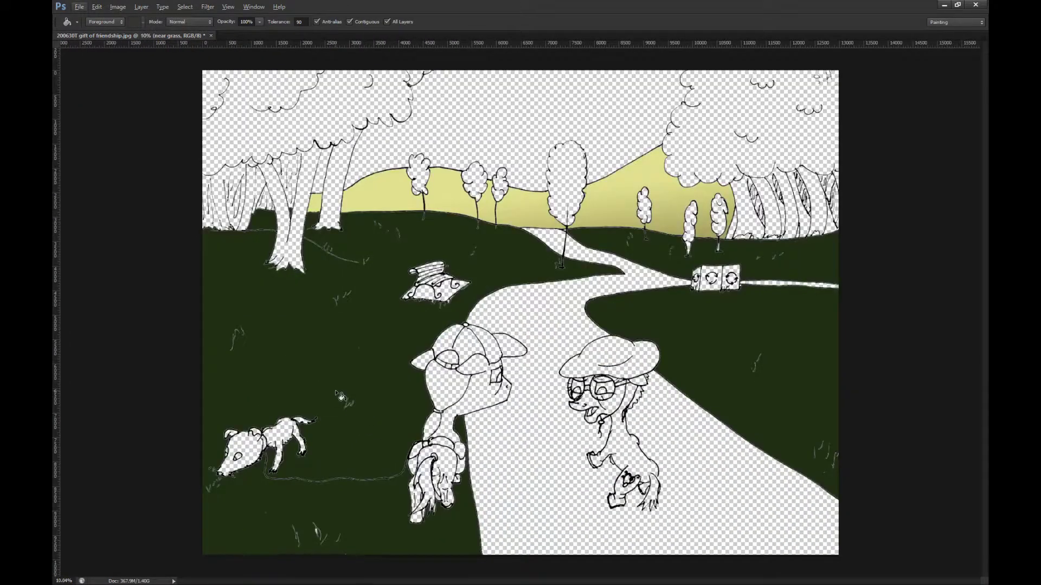
Step: Add a layer named path and fill the far path section behind the tall tree and the strip beyond the recycling bins with slate purple
{"action": "key", "text": "alt+Tab"}
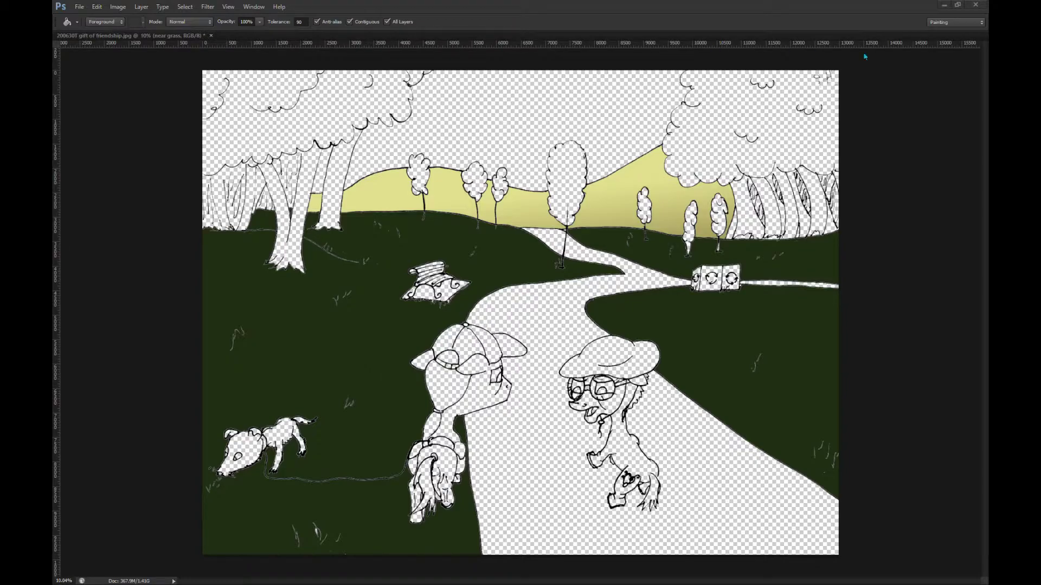
{"action": "key", "text": "alt+Tab"}
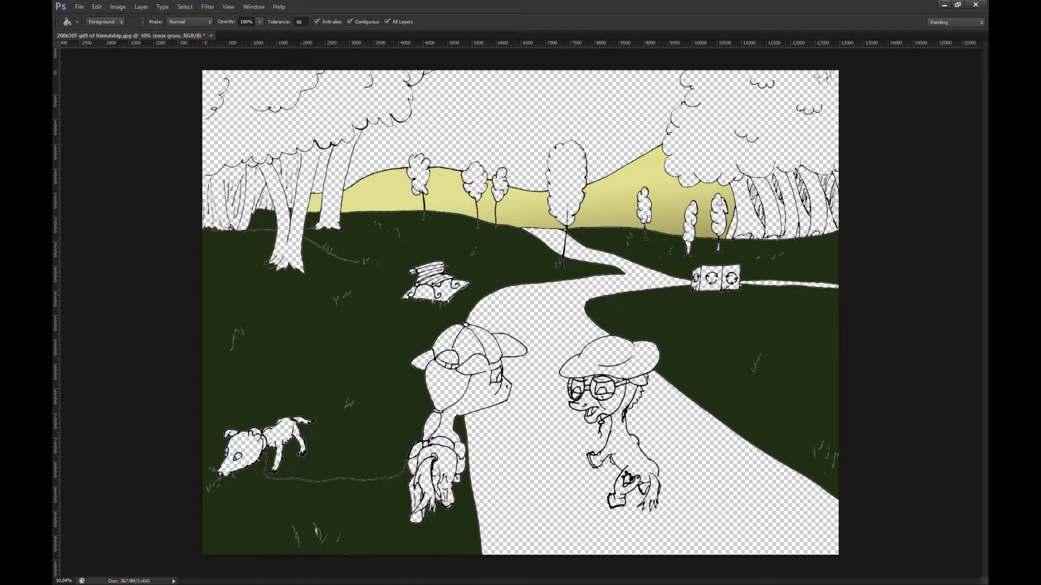
{"action": "key", "text": "ctrl+alt+shift+n"}
{"action": "key", "text": "alt+bracketleft"}
{"action": "left_click", "coordinate": [627, 281]}
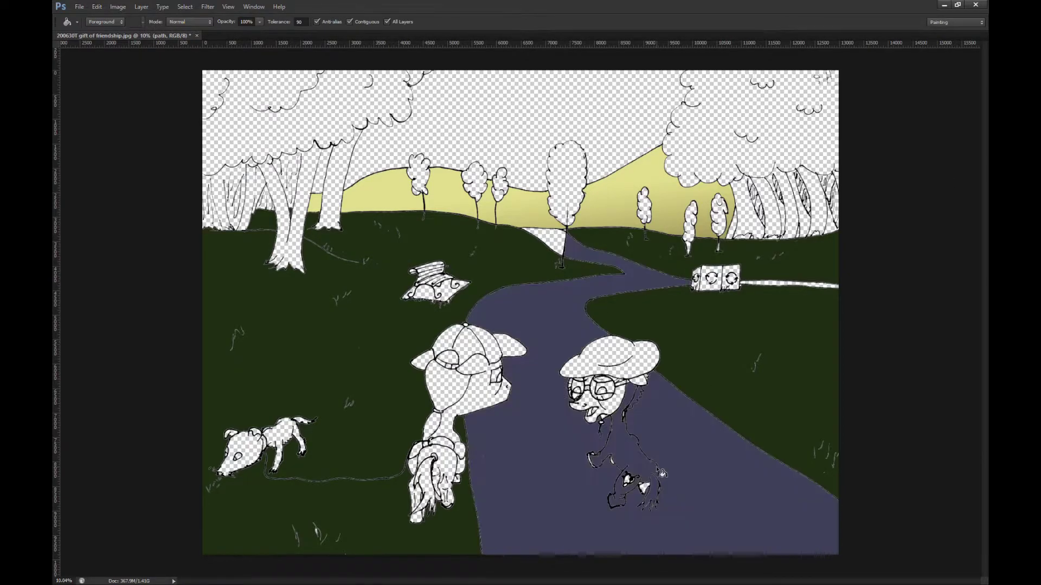
{"action": "key", "text": "ctrl+z"}
{"action": "left_click", "coordinate": [554, 238]}
{"action": "left_click", "coordinate": [776, 284]}
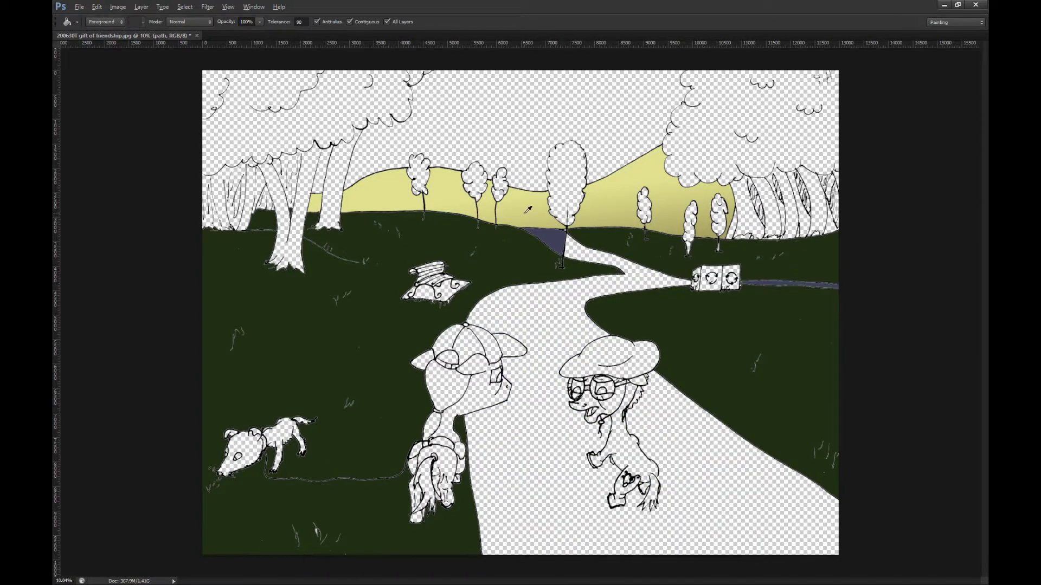
Step: Switch to the near grass layer and check the small unfilled gap beside the tall tree's trunk
{"action": "scroll", "coordinate": [531, 213], "scroll_direction": "up", "scroll_amount": 5}
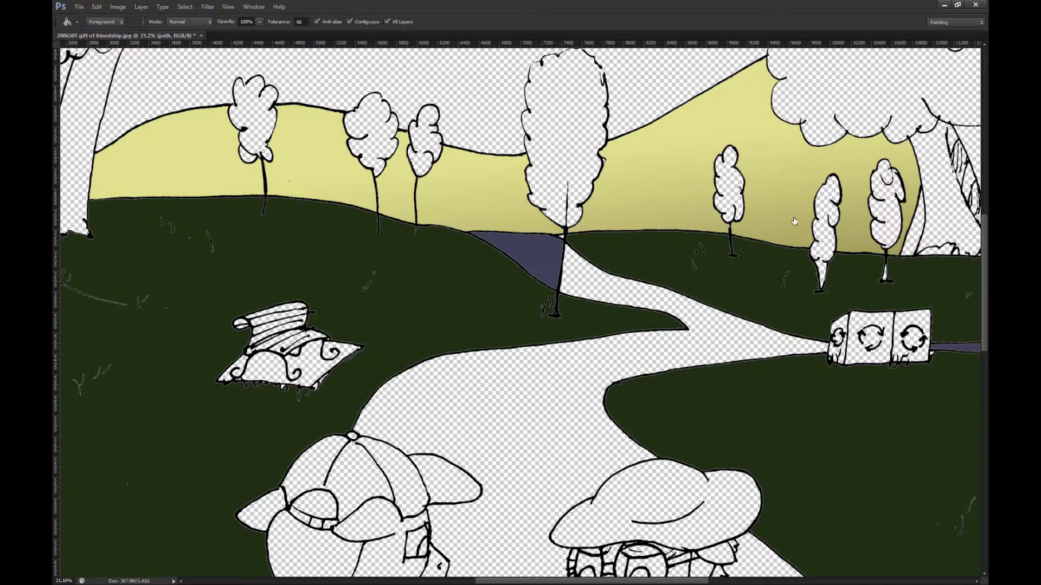
{"action": "left_click", "coordinate": [588, 235], "text": "ctrl"}
{"action": "scroll", "coordinate": [566, 228], "scroll_direction": "up", "scroll_amount": 8}
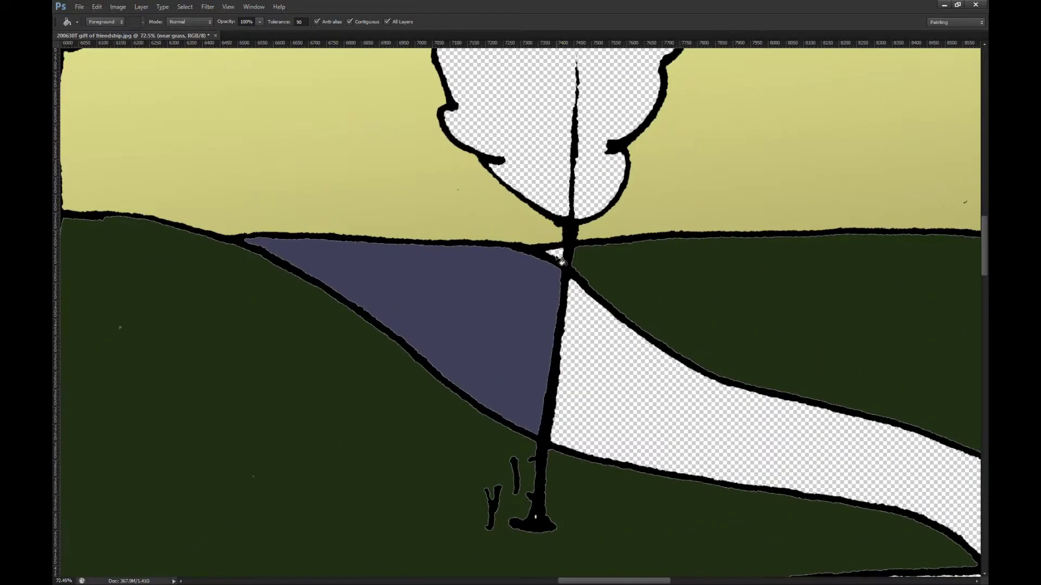
{"action": "scroll", "coordinate": [578, 275], "scroll_direction": "down", "scroll_amount": 8}
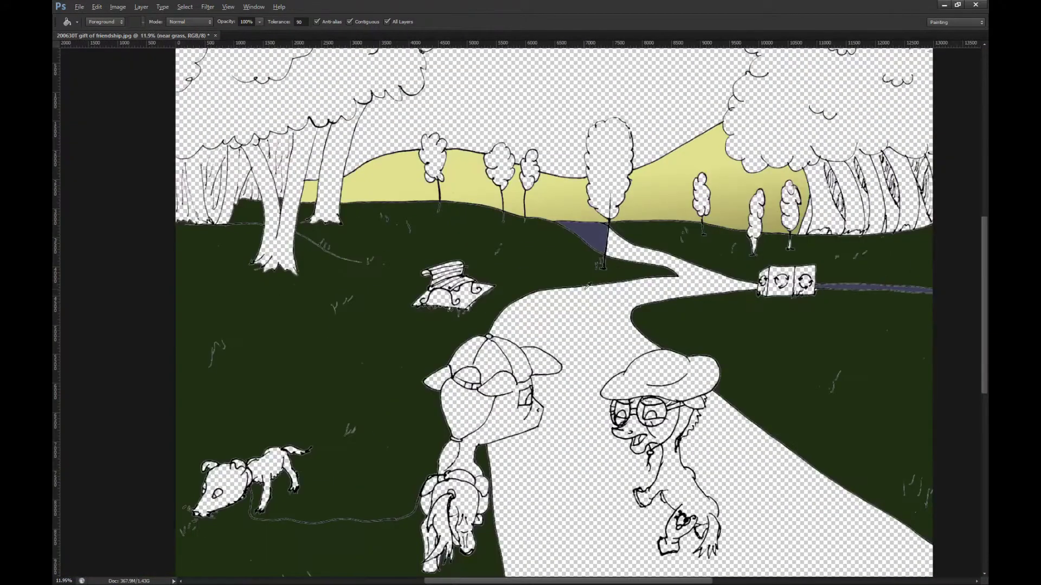
Step: Join the rump line to the tail of the character in the beret with a black 13 px stroke on the OUTLINE layer
{"action": "scroll", "coordinate": [639, 461], "scroll_direction": "up", "scroll_amount": 6}
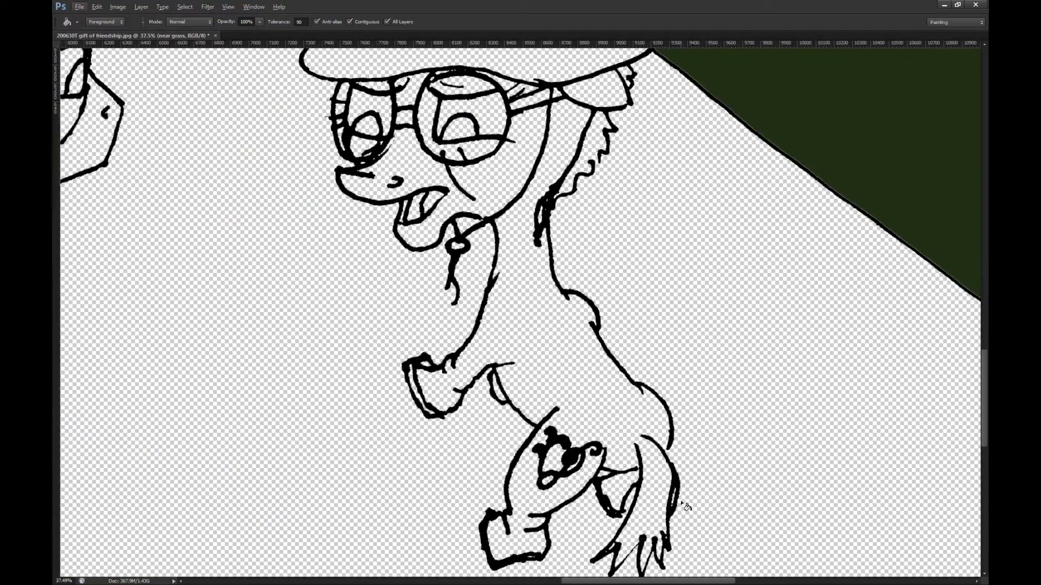
{"action": "scroll", "coordinate": [684, 448], "scroll_direction": "up", "scroll_amount": 2}
{"action": "key", "text": "alt+bracketright"}
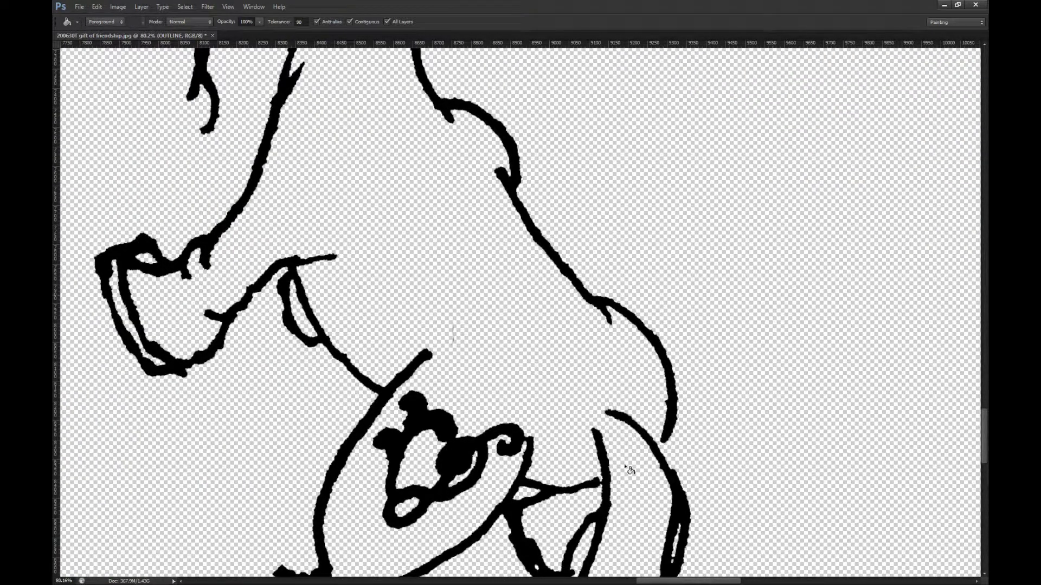
{"action": "key", "text": "b"}
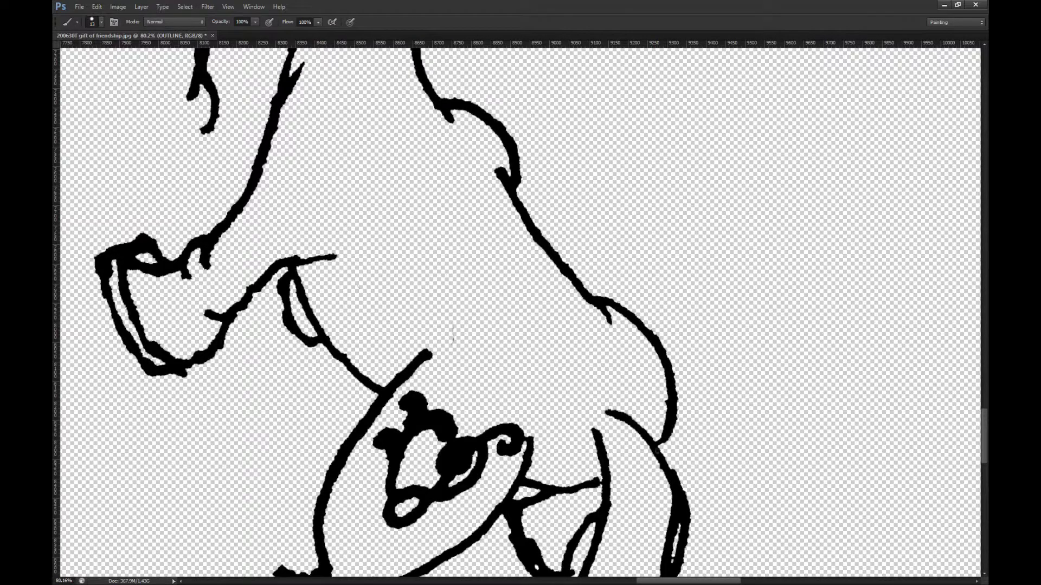
{"action": "scroll", "coordinate": [646, 429], "scroll_direction": "down", "scroll_amount": 3}
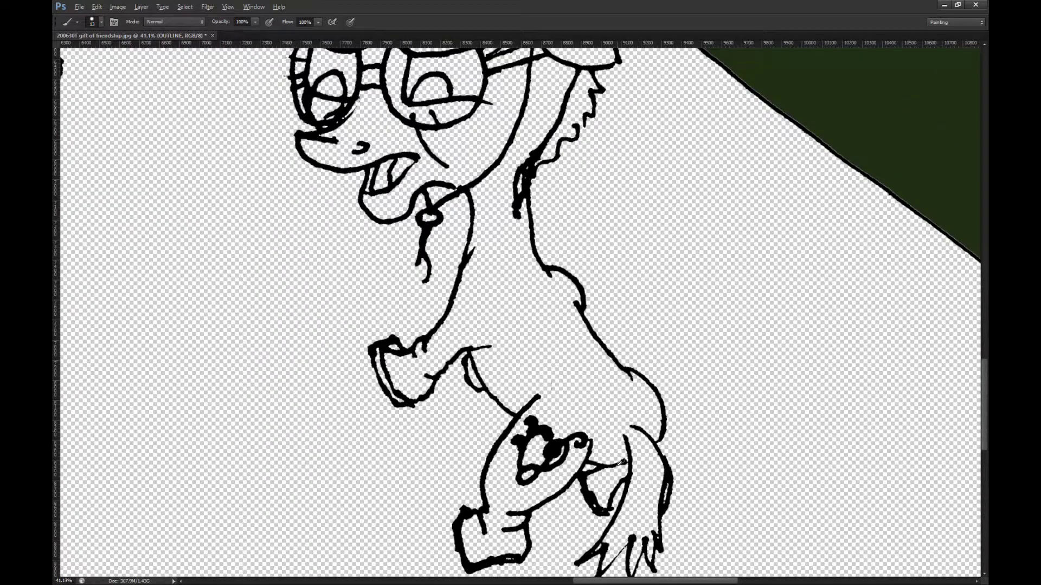
Step: Close the gap at the tip of the beret character's far hind leg with a black 13 px stroke
{"action": "key", "text": "alt"}
{"action": "scroll", "coordinate": [612, 509], "scroll_direction": "up", "scroll_amount": 4}
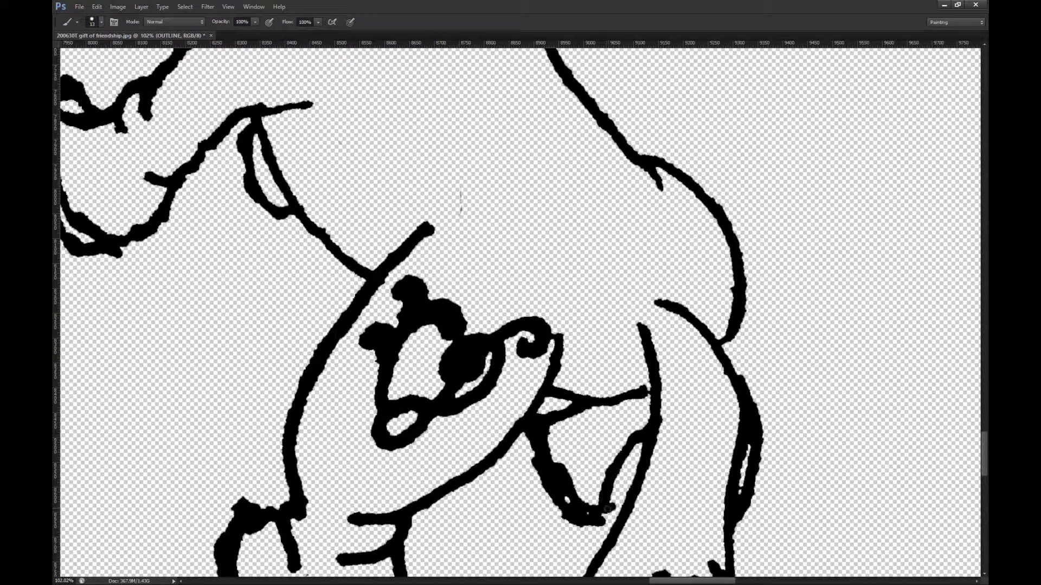
{"action": "left_click_drag", "start_coordinate": [607, 508], "coordinate": [623, 498]}
{"action": "scroll", "coordinate": [647, 508], "scroll_direction": "down", "scroll_amount": 5}
Step: Fill the main path around both characters with the sampled slate purple on the path layer
{"action": "scroll", "coordinate": [541, 331], "scroll_direction": "up", "scroll_amount": 3}
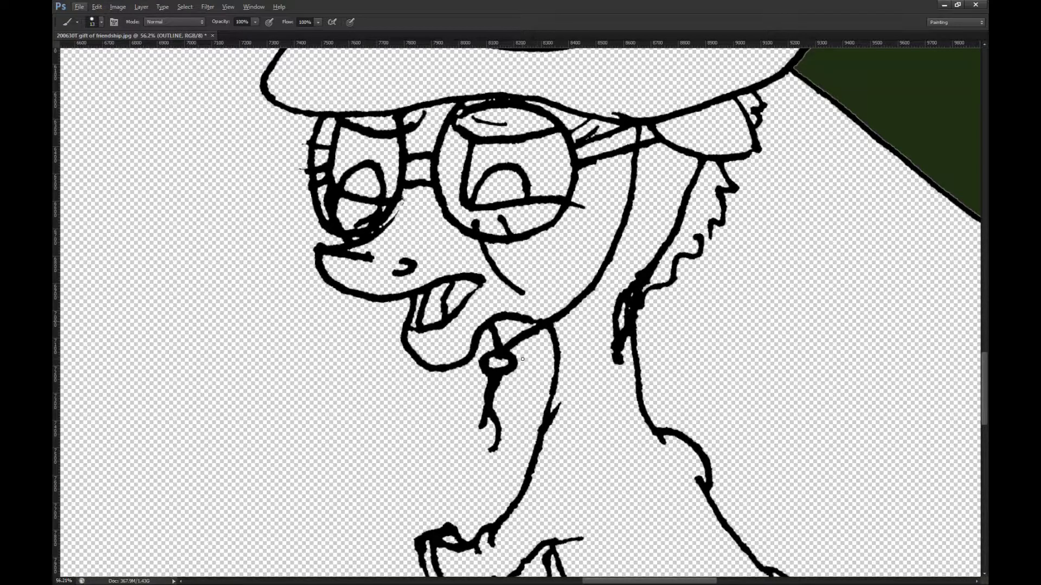
{"action": "scroll", "coordinate": [521, 359], "scroll_direction": "up", "scroll_amount": 3}
{"action": "scroll", "coordinate": [477, 347], "scroll_direction": "up", "scroll_amount": 8}
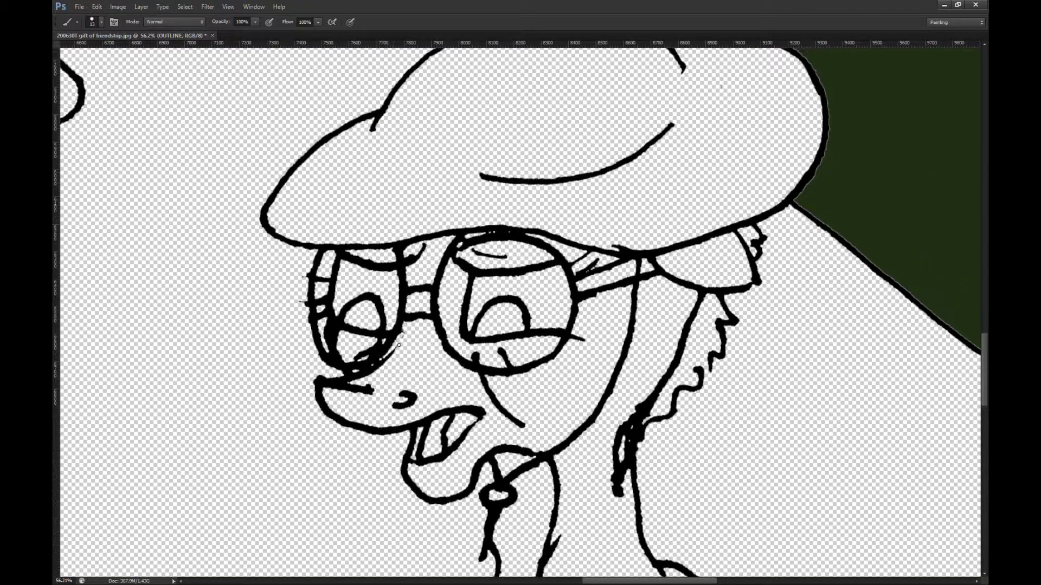
{"action": "scroll", "coordinate": [607, 268], "scroll_direction": "down", "scroll_amount": 3}
{"action": "scroll", "coordinate": [782, 361], "scroll_direction": "up", "scroll_amount": 3}
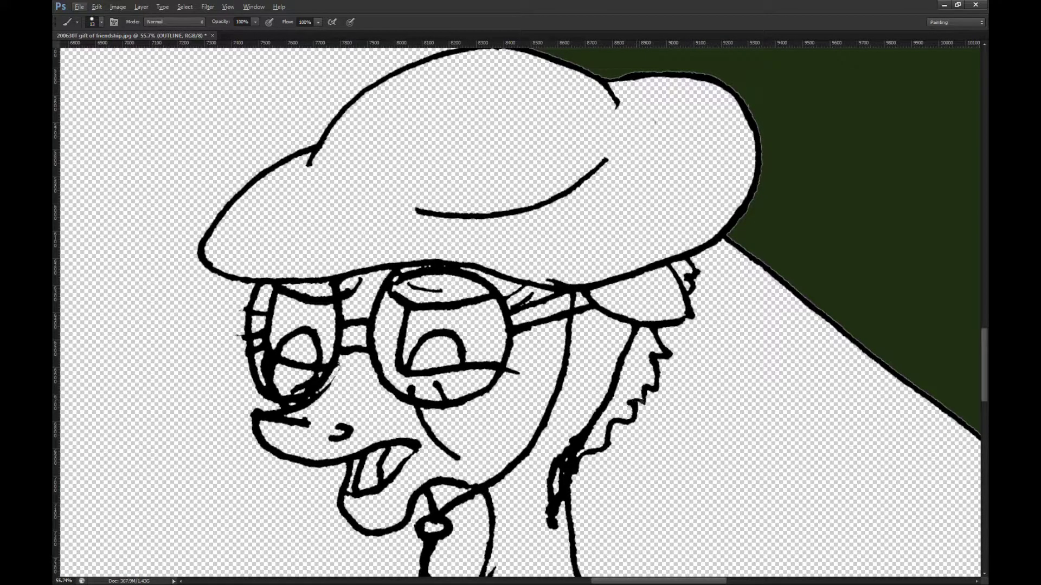
{"action": "scroll", "coordinate": [611, 299], "scroll_direction": "down", "scroll_amount": 10}
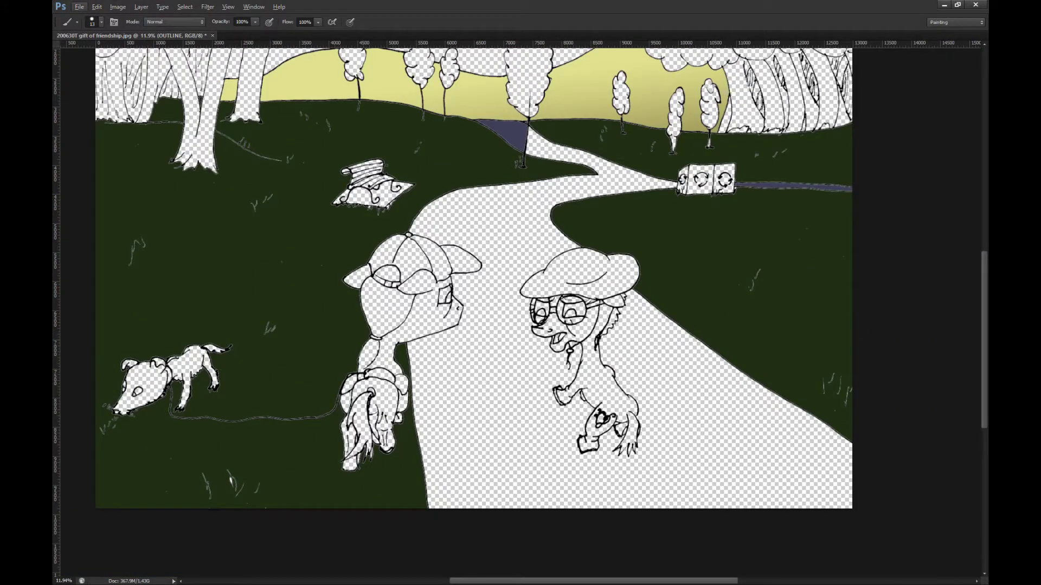
{"action": "key", "text": "alt+bracketleft"}
{"action": "key", "text": "i"}
{"action": "key", "text": "g"}
{"action": "left_click", "coordinate": [567, 155]}
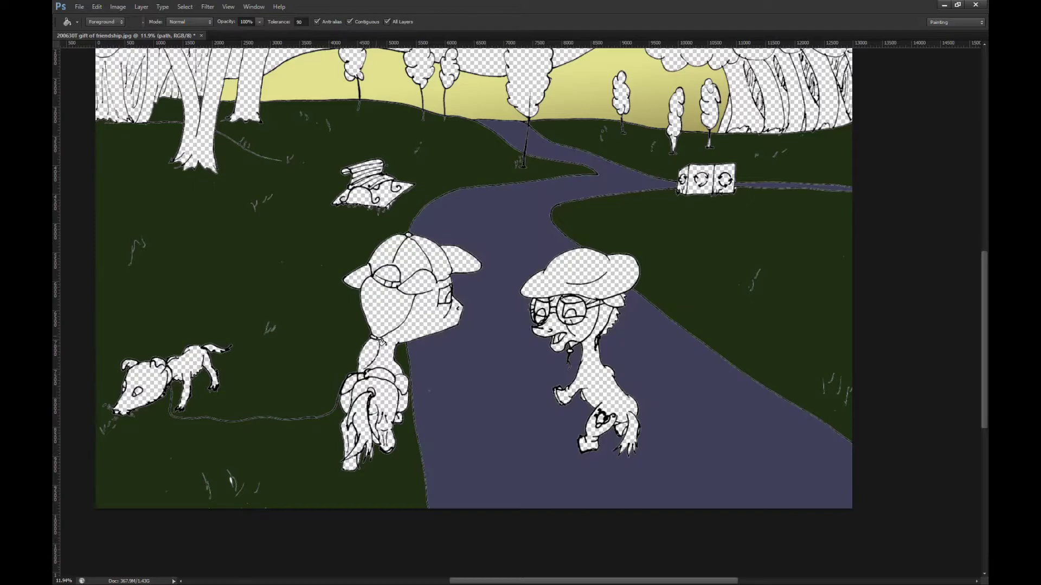
{"action": "scroll", "coordinate": [383, 340], "scroll_direction": "up", "scroll_amount": 3}
{"action": "scroll", "coordinate": [384, 341], "scroll_direction": "up", "scroll_amount": 2}
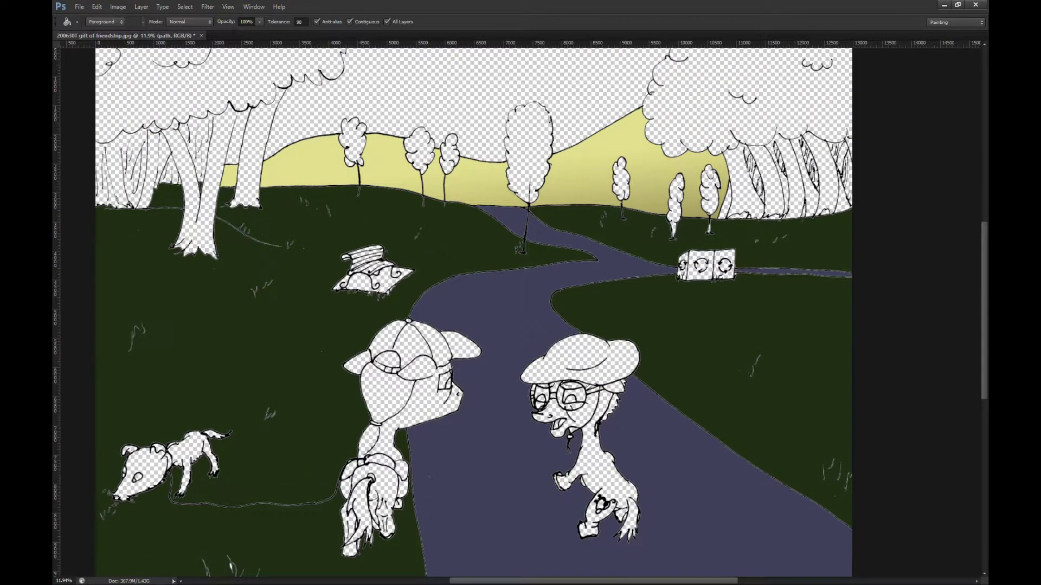
Step: Add a new layer named trees for the tree colouring and get the Paint Bucket ready
{"action": "key", "text": "alt+Tab"}
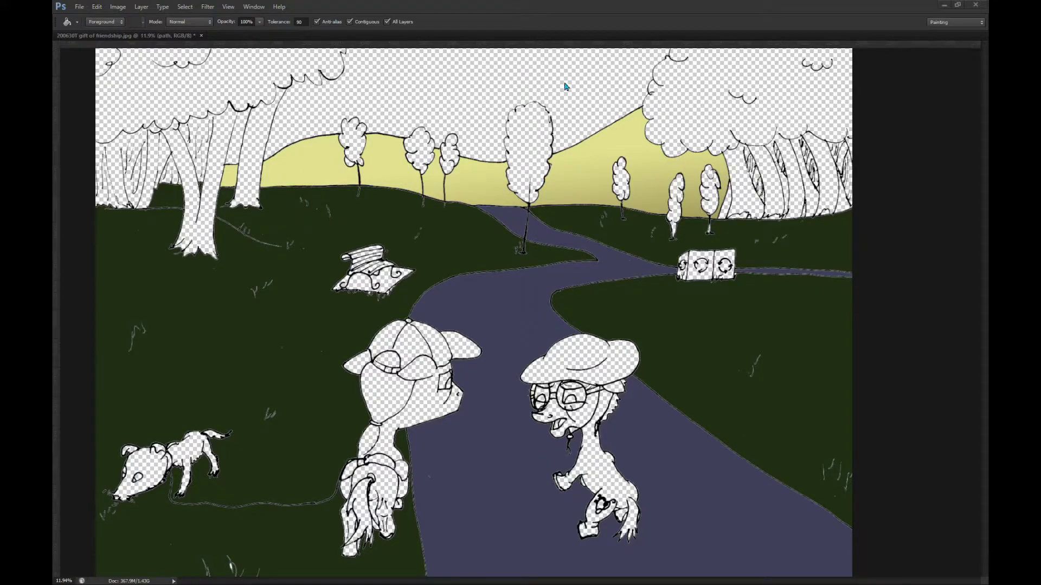
{"action": "key", "text": "c"}
{"action": "key", "text": "ctrl+r"}
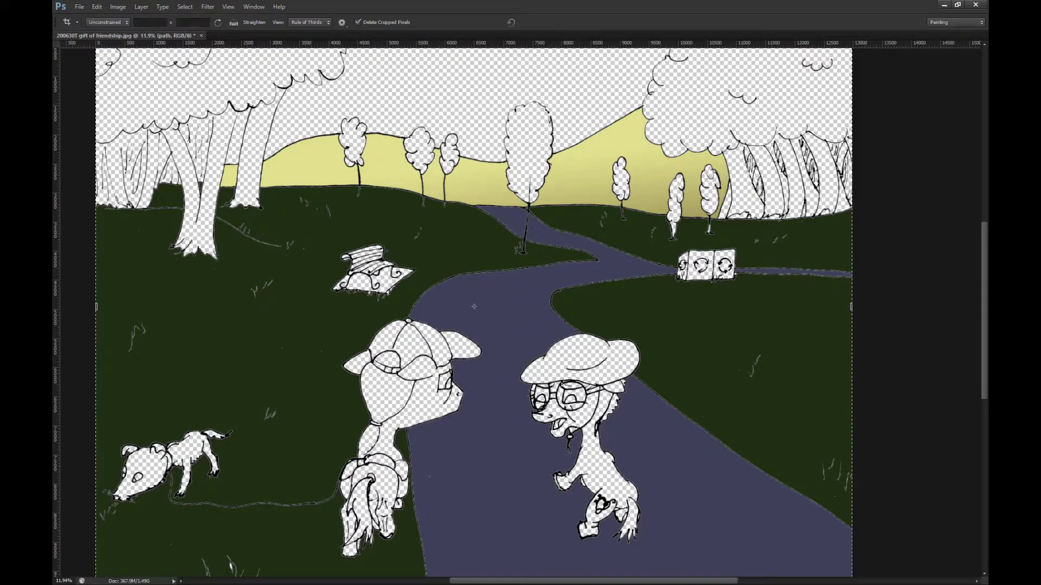
{"action": "key", "text": "ctrl+alt+shift+n"}
{"action": "key", "text": "alt+bracketleft"}
{"action": "key", "text": "g"}
Step: Try filling the large right-hand tree, the tall middle tree and a small hill tree with dark grey-green, and undo these fills
{"action": "left_click", "coordinate": [699, 115]}
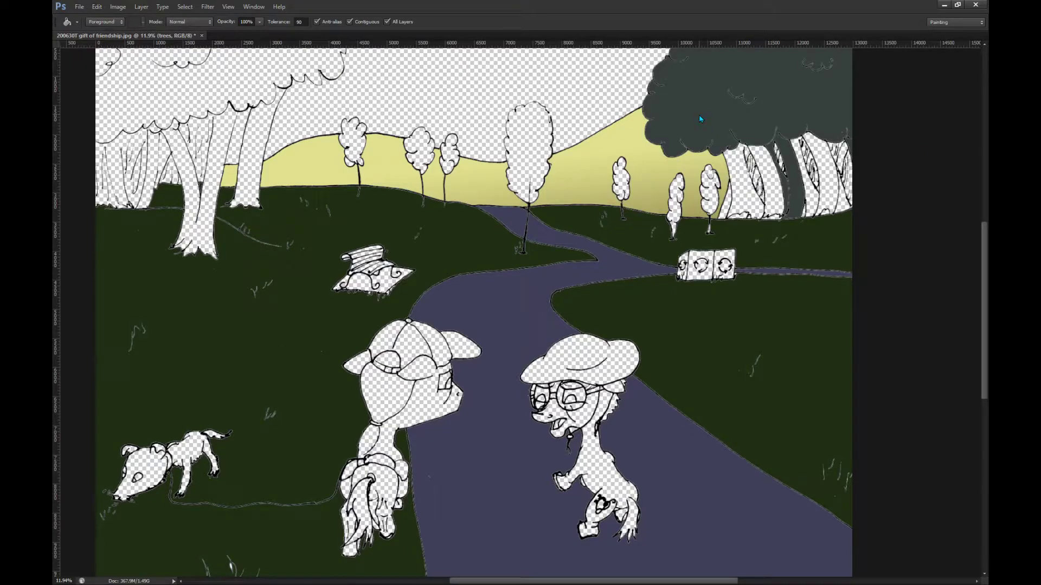
{"action": "key", "text": "ctrl+z"}
{"action": "left_click", "coordinate": [518, 136]}
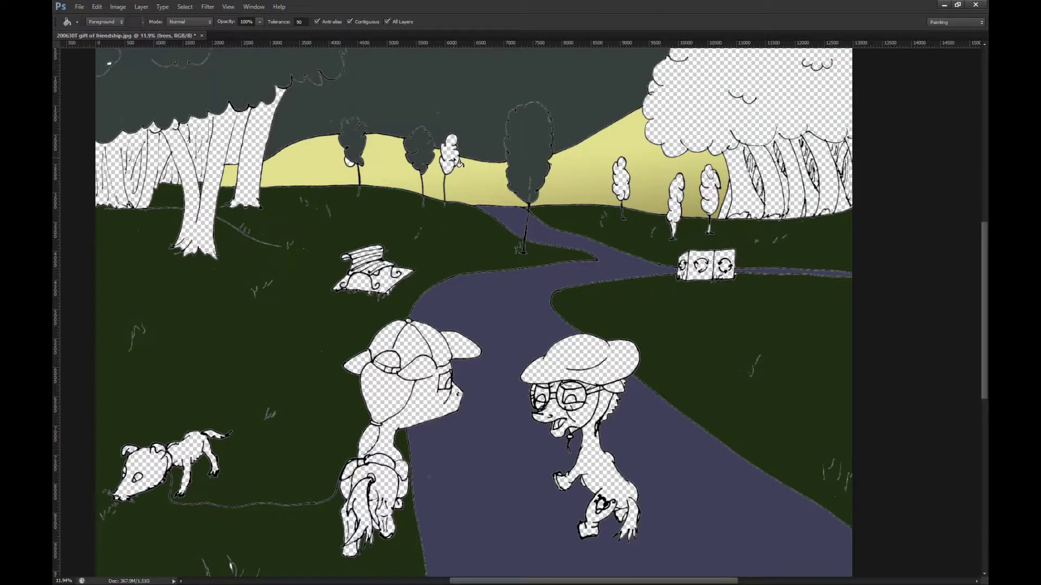
{"action": "left_click", "coordinate": [455, 162]}
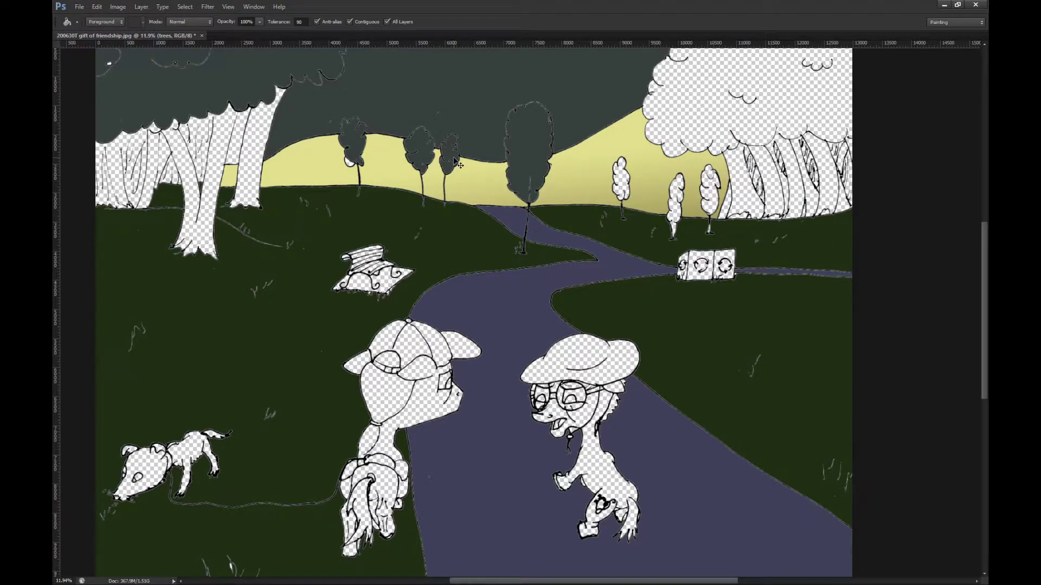
{"action": "key", "text": "ctrl+z"}
{"action": "key", "text": "ctrl+alt+z"}
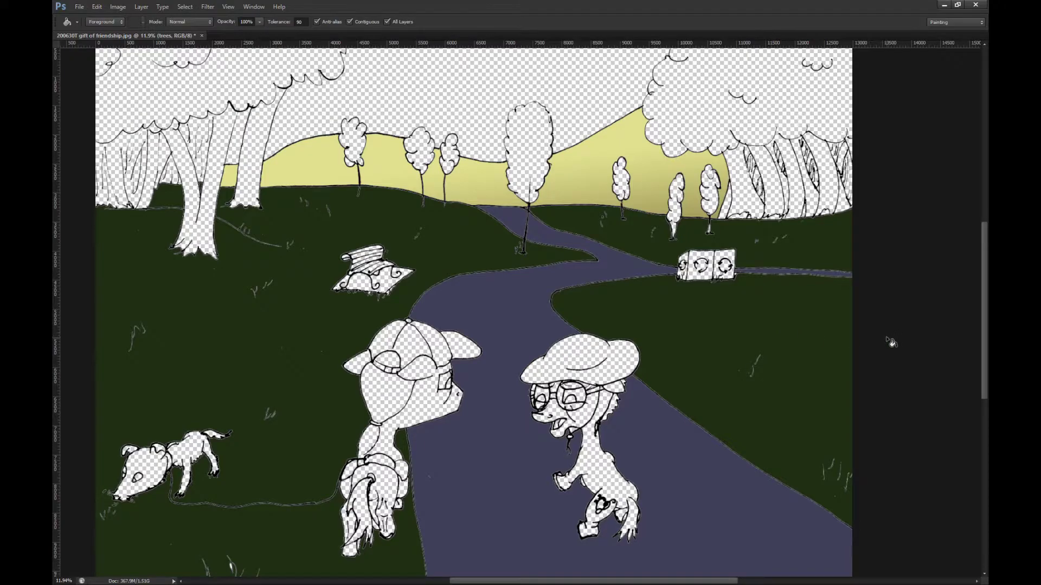
Step: Close the gap at the upper right edge of the tall middle tree's crown with a black 13 px stroke on the OUTLINE layer
{"action": "key", "text": "i"}
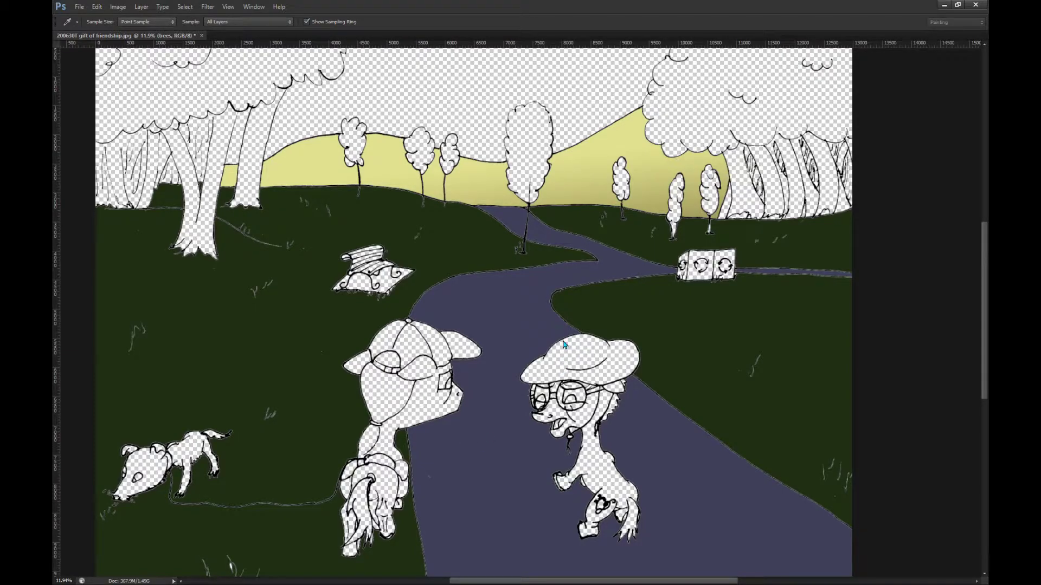
{"action": "key", "text": "g"}
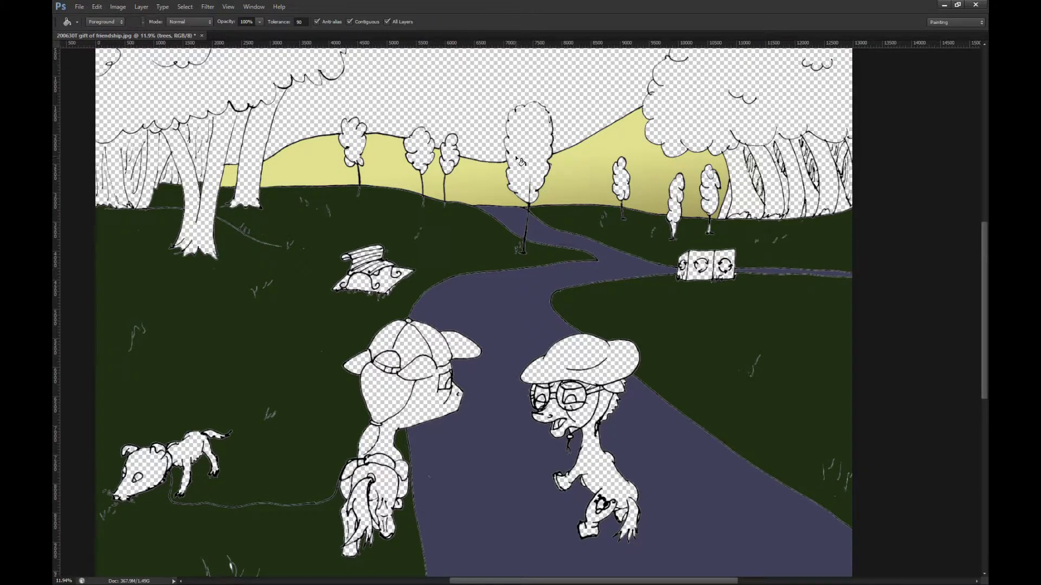
{"action": "scroll", "coordinate": [440, 101], "scroll_direction": "up", "scroll_amount": 3}
{"action": "scroll", "coordinate": [441, 100], "scroll_direction": "up", "scroll_amount": 2}
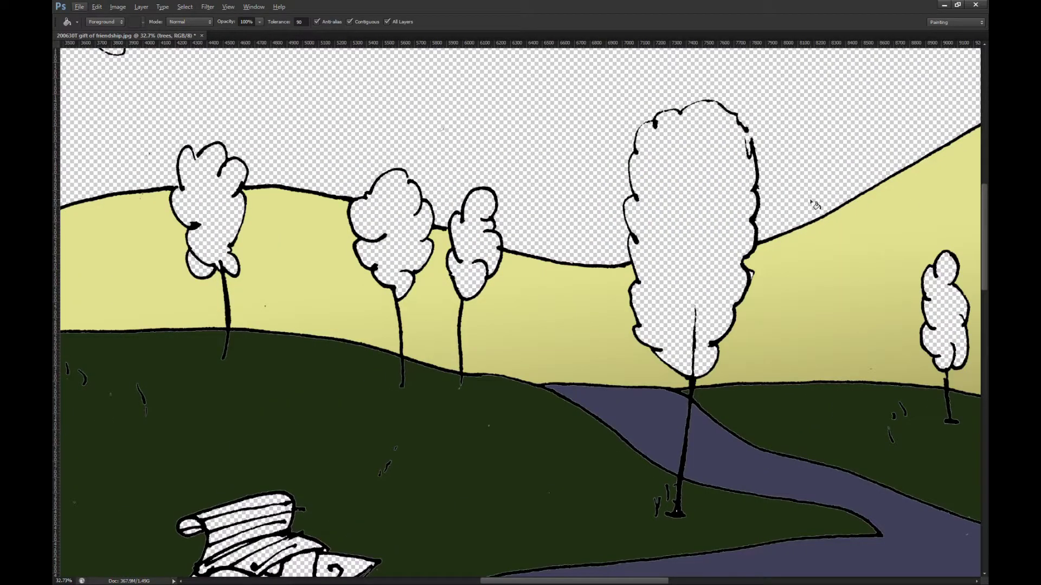
{"action": "scroll", "coordinate": [640, 206], "scroll_direction": "up", "scroll_amount": 2}
{"action": "key", "text": "alt+bracketright"}
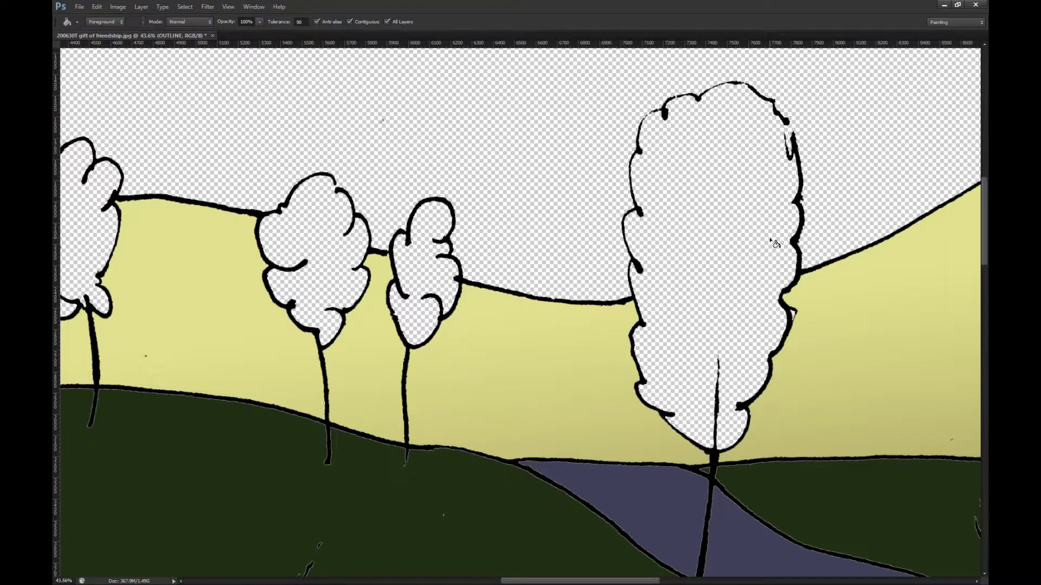
{"action": "scroll", "coordinate": [775, 228], "scroll_direction": "up", "scroll_amount": 2}
{"action": "scroll", "coordinate": [786, 170], "scroll_direction": "up", "scroll_amount": 1}
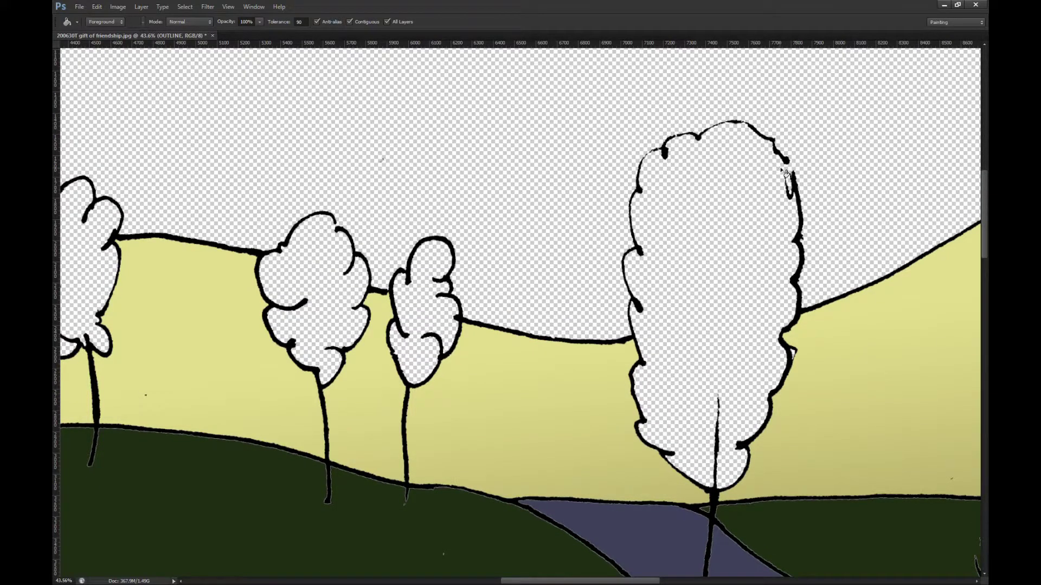
{"action": "key", "text": "b"}
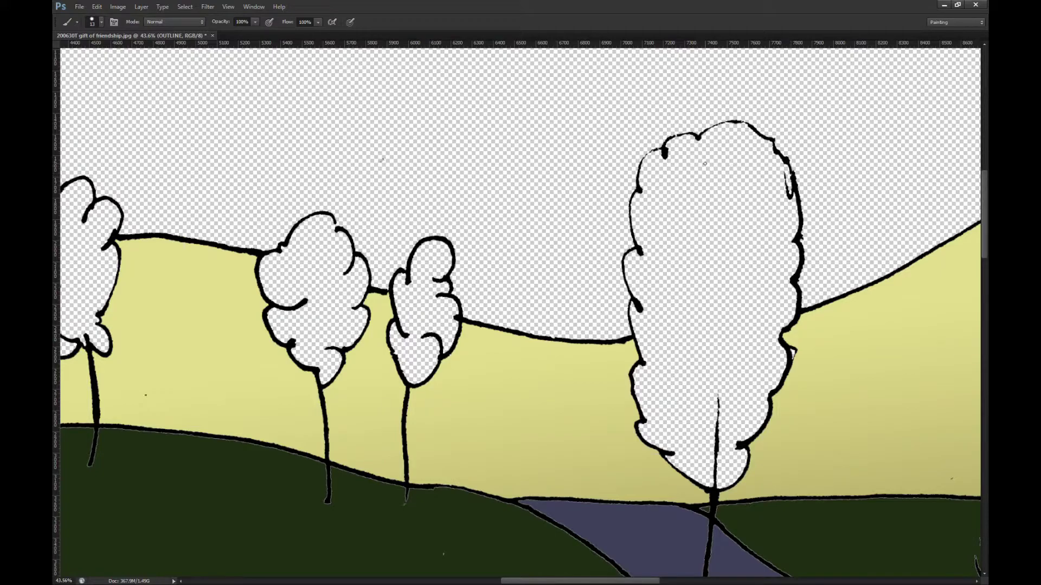
Step: Close the remaining breaks along the upper left and top of the tall tree's crown with black 13 px strokes
{"action": "scroll", "coordinate": [679, 156], "scroll_direction": "down", "scroll_amount": 2}
{"action": "scroll", "coordinate": [526, 178], "scroll_direction": "up", "scroll_amount": 4}
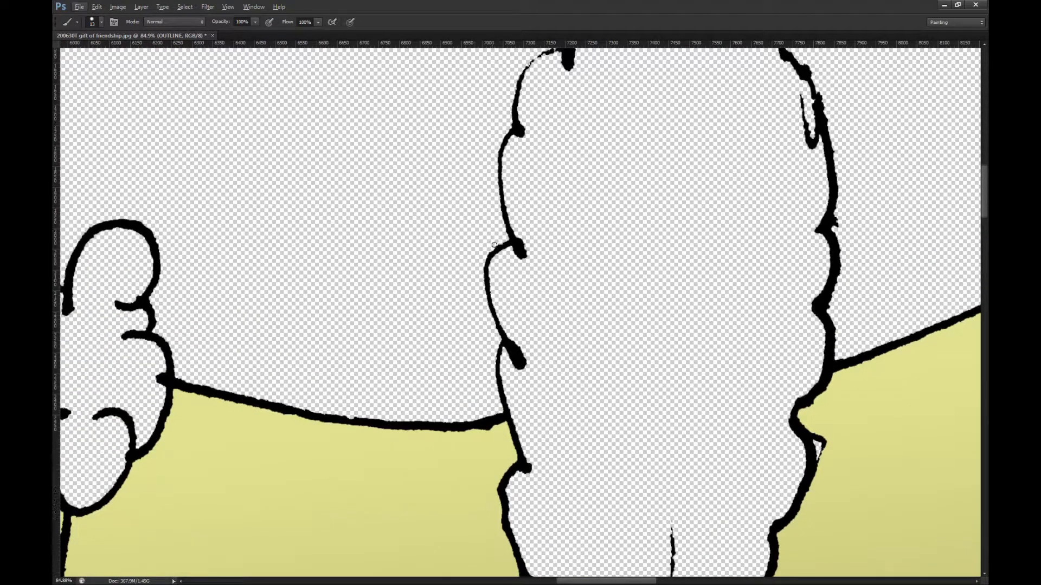
{"action": "scroll", "coordinate": [525, 177], "scroll_direction": "up", "scroll_amount": 1}
{"action": "mouse_move", "coordinate": [560, 134]}
{"action": "left_mouse_down"}
{"action": "mouse_move", "coordinate": [528, 144]}
{"action": "mouse_move", "coordinate": [523, 158]}
{"action": "left_mouse_up"}
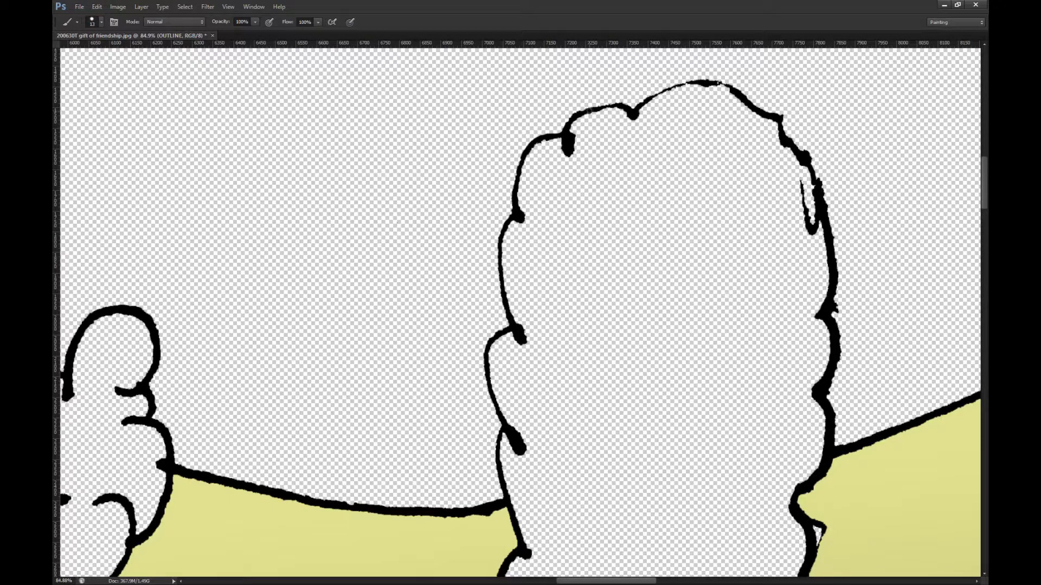
{"action": "left_click_drag", "start_coordinate": [726, 84], "coordinate": [681, 82]}
Step: Close the gap at the top of the middle small hill tree's crown with a black 13 px stroke
{"action": "scroll", "coordinate": [789, 122], "scroll_direction": "down", "scroll_amount": 5}
{"action": "scroll", "coordinate": [419, 238], "scroll_direction": "up", "scroll_amount": 3}
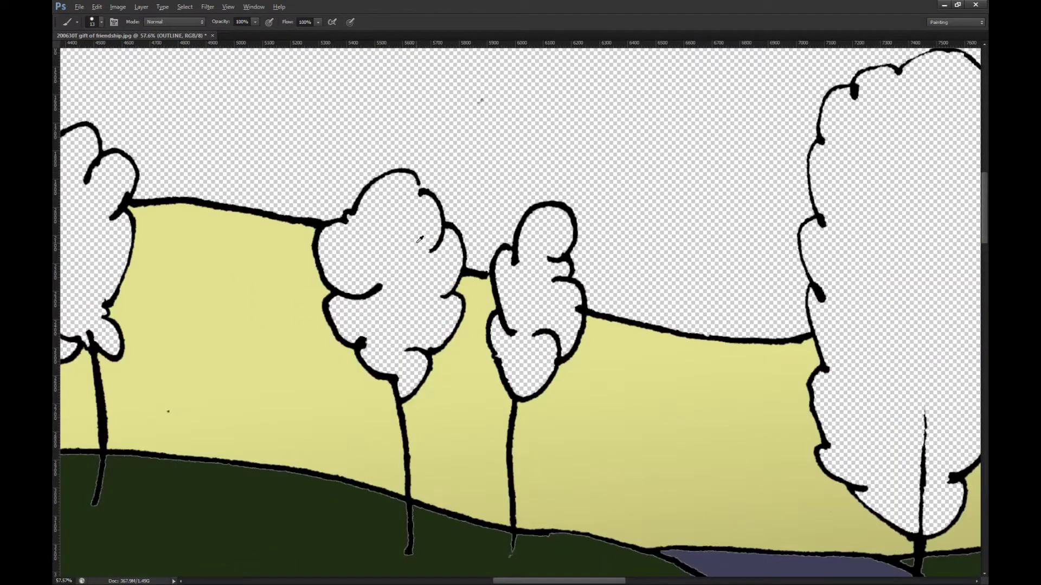
{"action": "scroll", "coordinate": [369, 233], "scroll_direction": "up", "scroll_amount": 3}
{"action": "left_click_drag", "start_coordinate": [445, 185], "coordinate": [443, 174]}
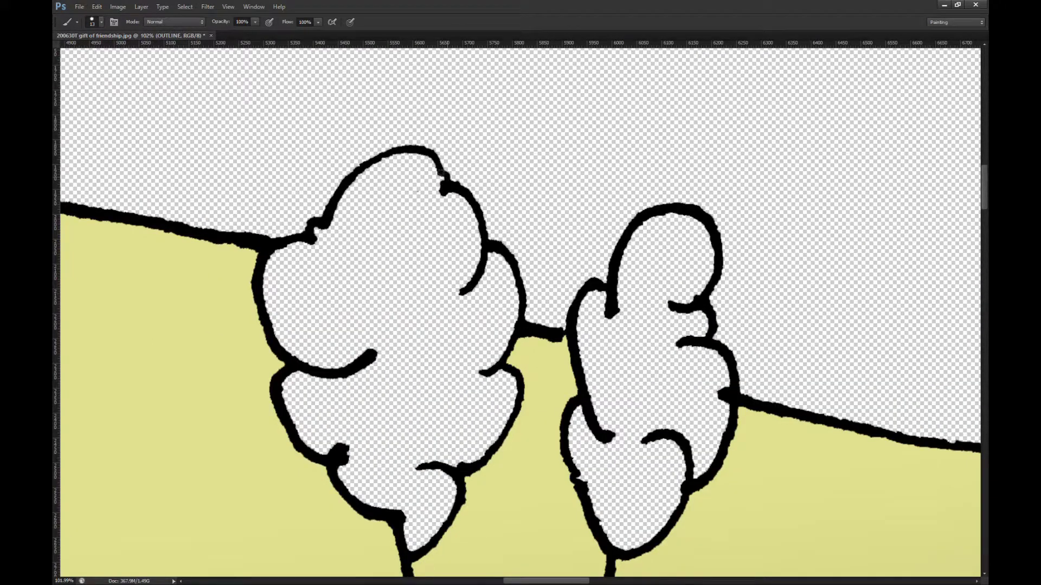
Step: Join the crown lobes of the leftmost small hill tree and close its gap by the hill line with black 13 px strokes
{"action": "scroll", "coordinate": [636, 255], "scroll_direction": "down", "scroll_amount": 4, "text": "alt"}
{"action": "scroll", "coordinate": [408, 213], "scroll_direction": "up", "scroll_amount": 5, "text": "alt"}
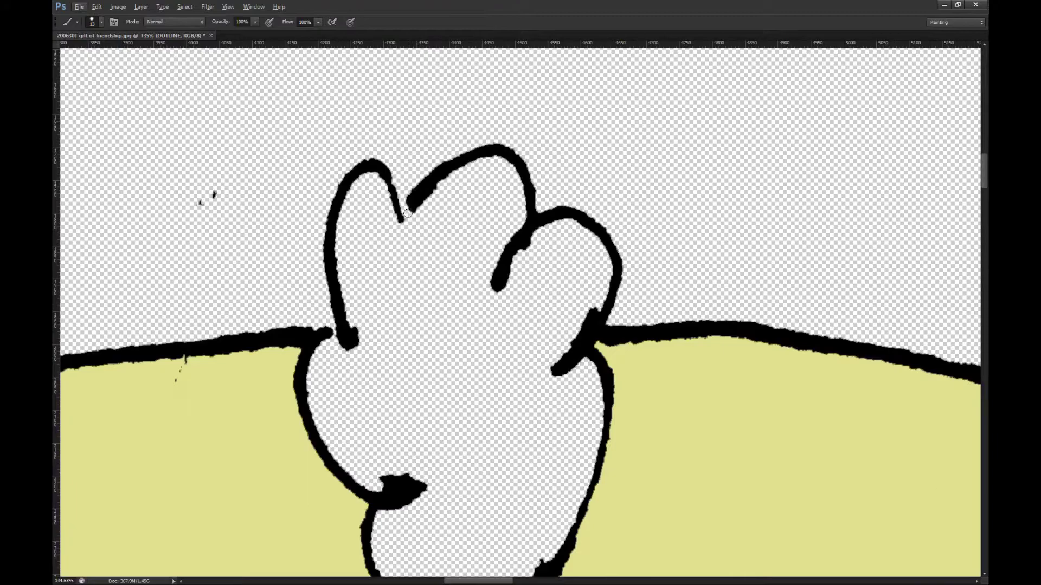
{"action": "mouse_move", "coordinate": [408, 213]}
{"action": "left_mouse_down"}
{"action": "mouse_move", "coordinate": [400, 191]}
{"action": "mouse_move", "coordinate": [395, 213]}
{"action": "left_mouse_up"}
{"action": "scroll", "coordinate": [407, 210], "scroll_direction": "down", "scroll_amount": 4, "text": "alt"}
{"action": "scroll", "coordinate": [380, 257], "scroll_direction": "up", "scroll_amount": 5, "text": "alt"}
{"action": "left_click_drag", "start_coordinate": [375, 265], "coordinate": [381, 257]}
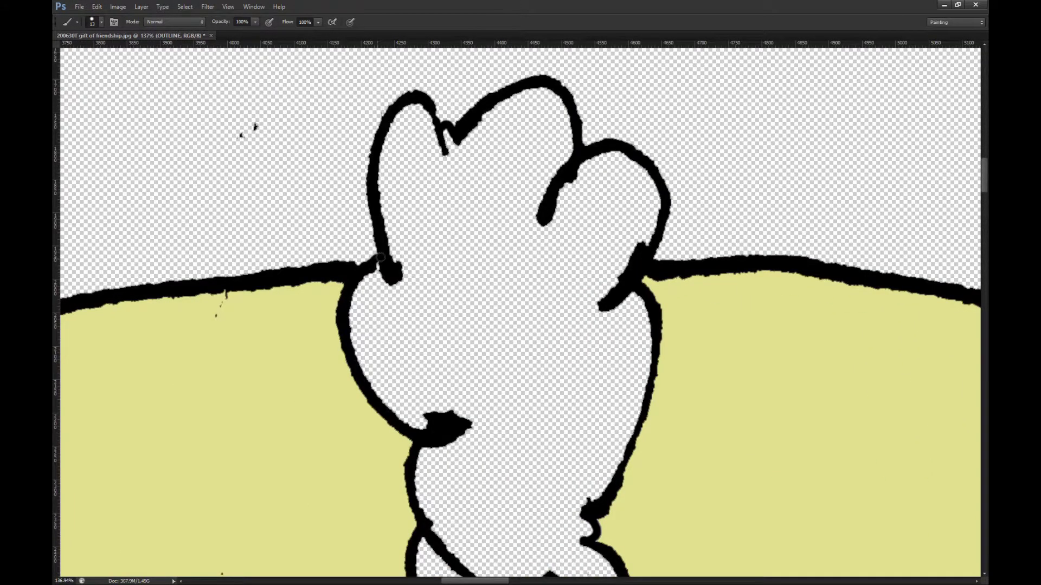
Step: Close the gaps on the right edge and lower scallops of the large left tree's canopy with black 13 px strokes
{"action": "scroll", "coordinate": [381, 257], "scroll_direction": "down", "scroll_amount": 5, "text": "alt"}
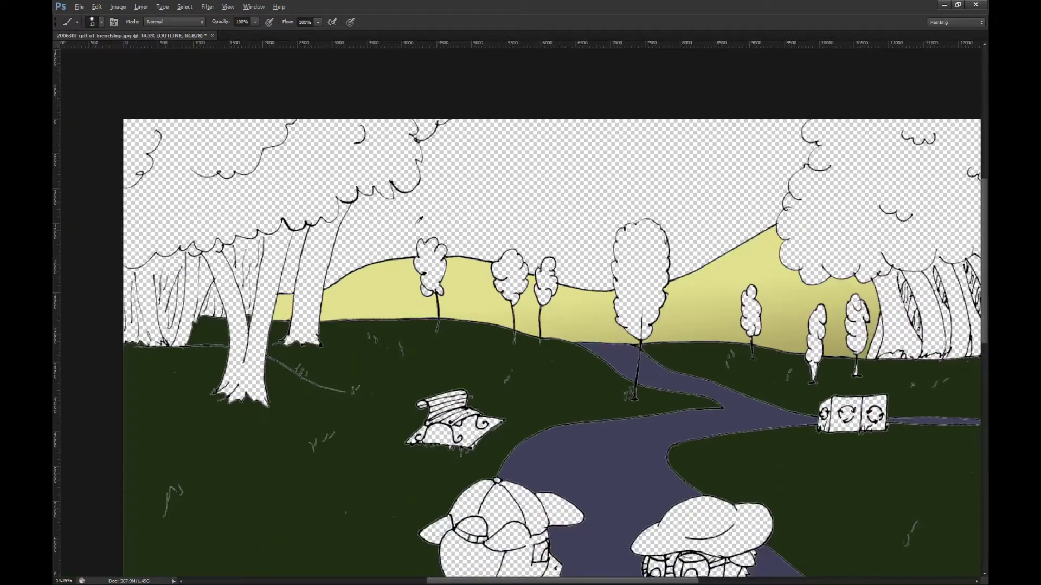
{"action": "scroll", "coordinate": [424, 240], "scroll_direction": "up", "scroll_amount": 8}
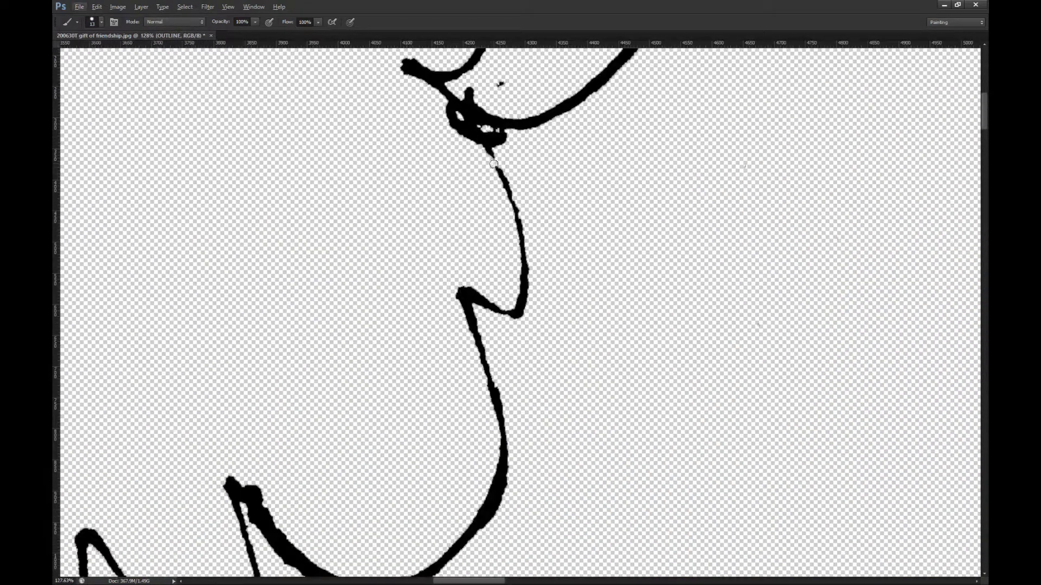
{"action": "scroll", "coordinate": [310, 222], "scroll_direction": "down", "scroll_amount": 3, "text": "alt"}
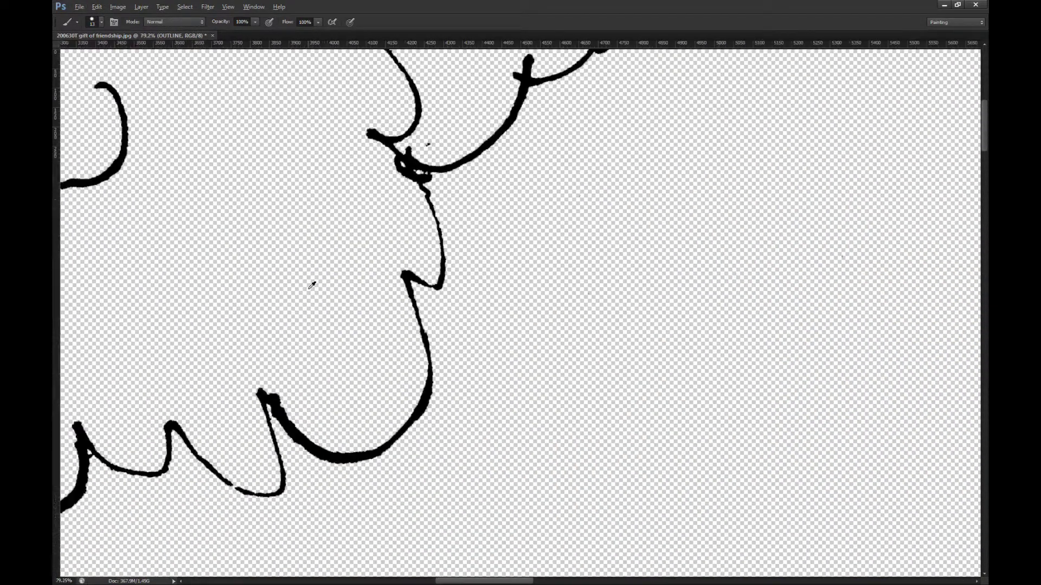
{"action": "scroll", "coordinate": [267, 473], "scroll_direction": "up", "scroll_amount": 4, "text": "alt"}
{"action": "left_click_drag", "start_coordinate": [263, 361], "coordinate": [244, 348]}
Step: Examine the canopy edges of the large left and right trees for remaining line gaps
{"action": "scroll", "coordinate": [243, 349], "scroll_direction": "down", "scroll_amount": 4, "text": "alt"}
{"action": "scroll", "coordinate": [357, 327], "scroll_direction": "down", "scroll_amount": 2}
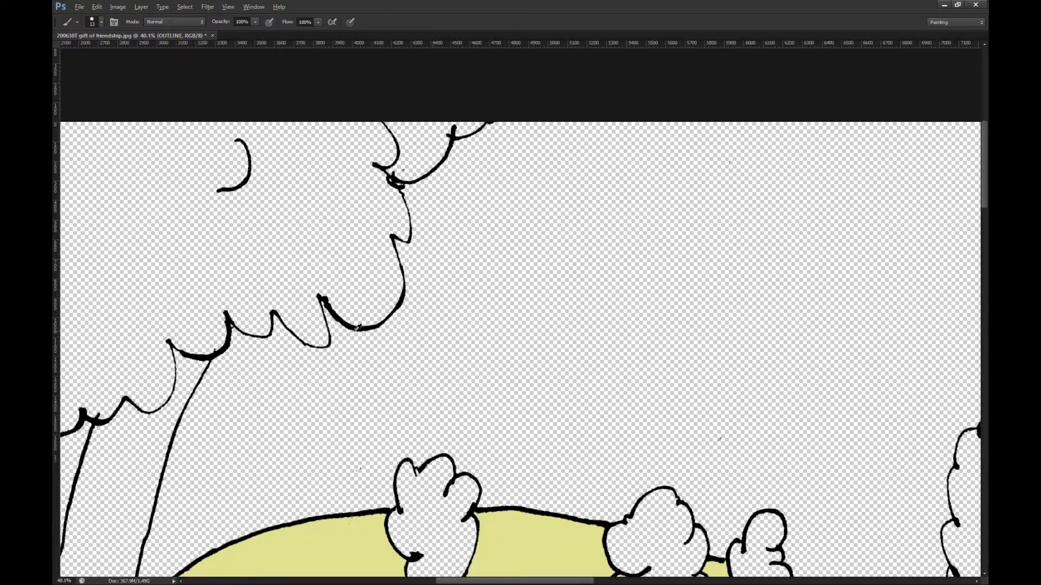
{"action": "scroll", "coordinate": [357, 327], "scroll_direction": "down", "scroll_amount": 2}
{"action": "scroll", "coordinate": [121, 373], "scroll_direction": "down", "scroll_amount": 3, "text": "alt"}
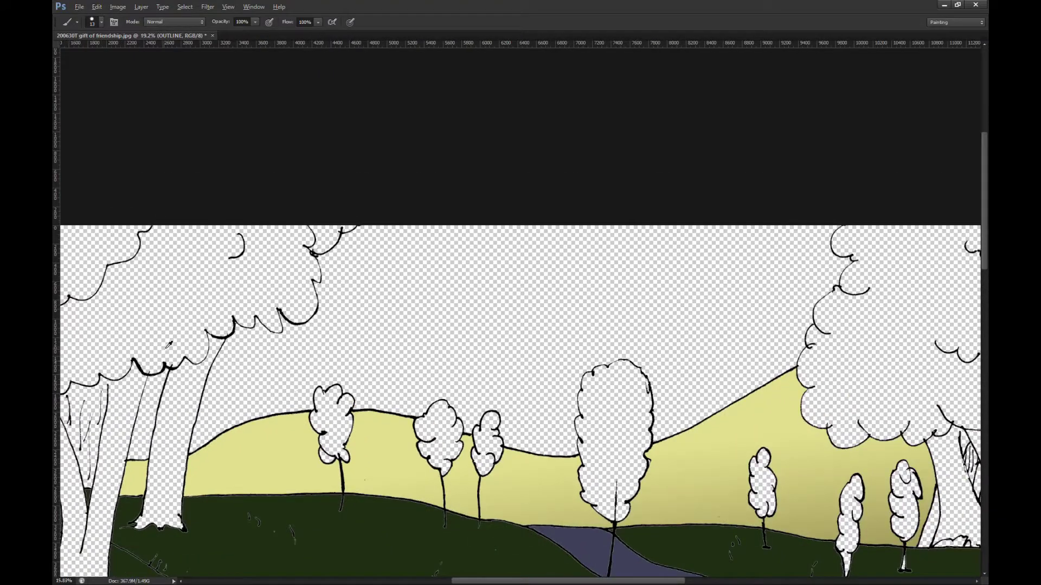
{"action": "scroll", "coordinate": [678, 328], "scroll_direction": "up", "scroll_amount": 6, "text": "alt"}
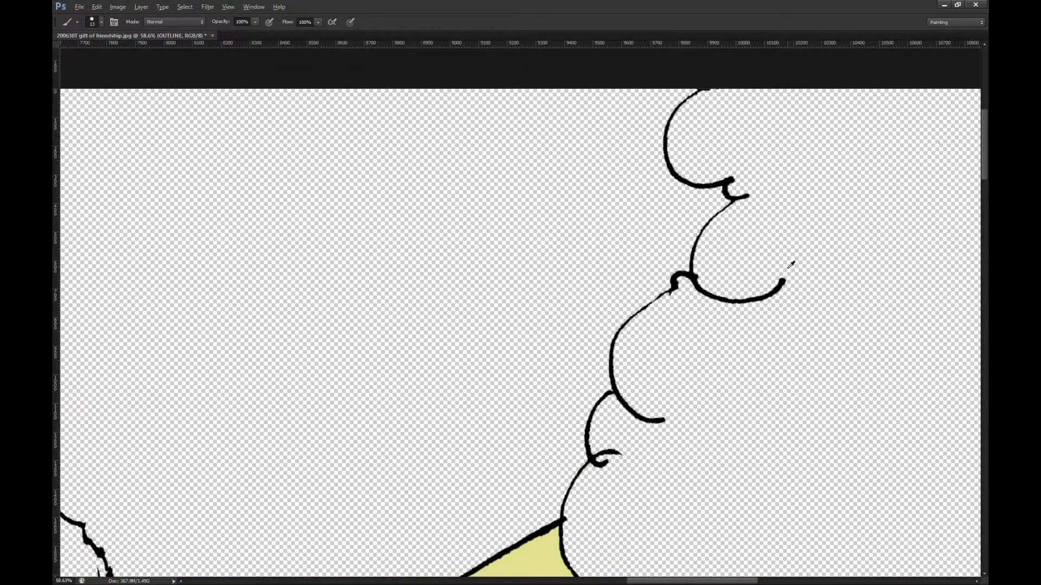
{"action": "scroll", "coordinate": [728, 291], "scroll_direction": "down", "scroll_amount": 2}
{"action": "scroll", "coordinate": [554, 331], "scroll_direction": "up", "scroll_amount": 3, "text": "alt"}
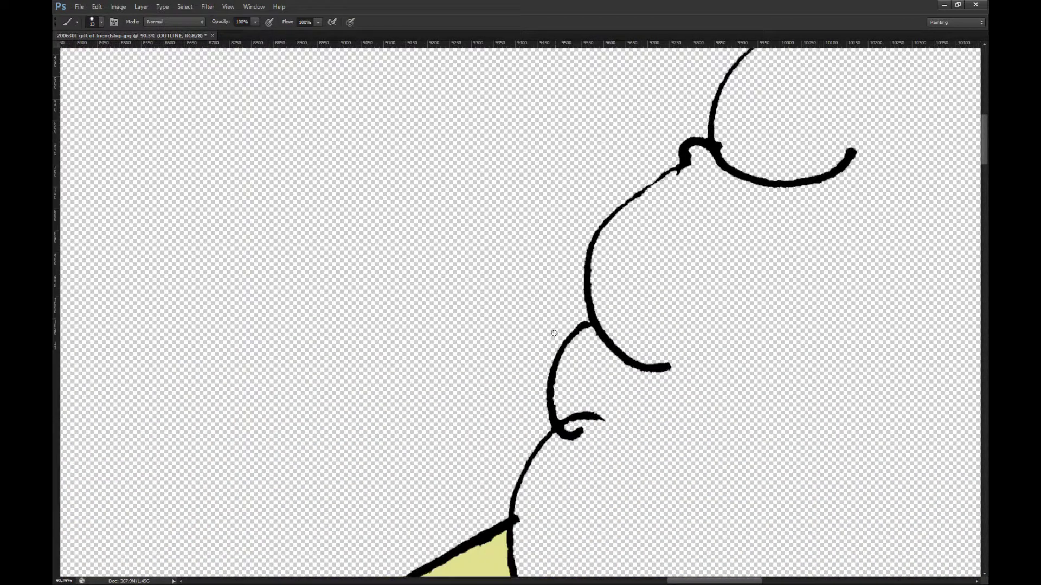
{"action": "scroll", "coordinate": [554, 331], "scroll_direction": "down", "scroll_amount": 7, "text": "alt"}
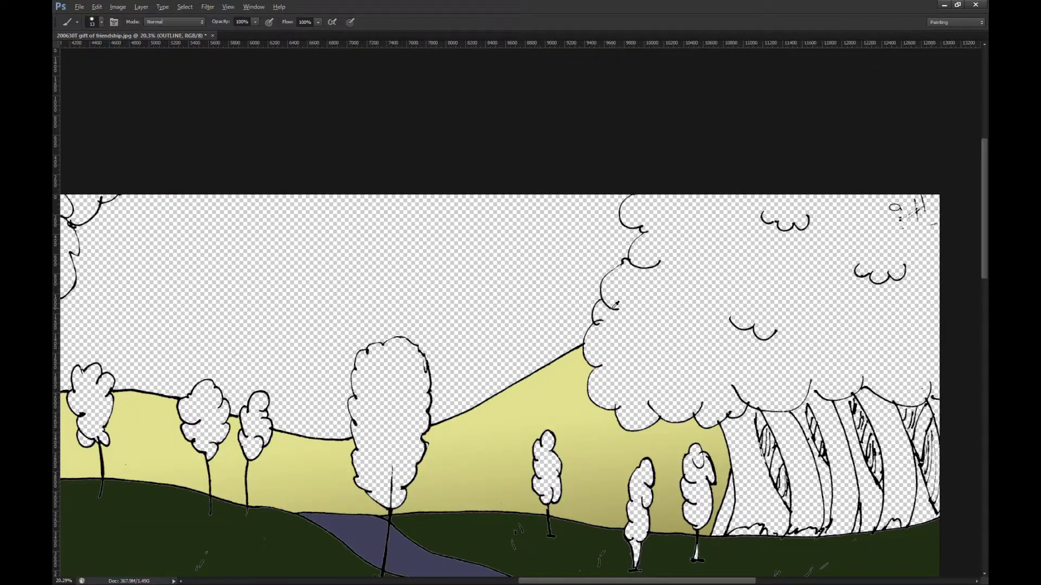
{"action": "scroll", "coordinate": [615, 305], "scroll_direction": "down", "scroll_amount": 5, "text": "alt"}
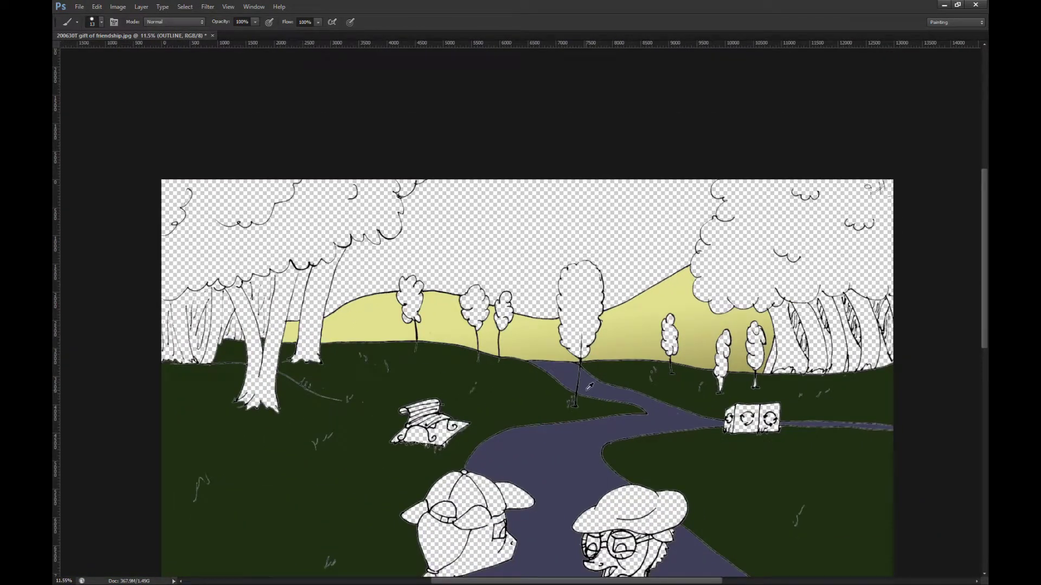
{"action": "scroll", "coordinate": [589, 387], "scroll_direction": "up", "scroll_amount": 1, "text": "alt"}
Step: Switch to the trees layer and fill the crowns of the tall tree and all the small trees with green
{"action": "key", "text": "i"}
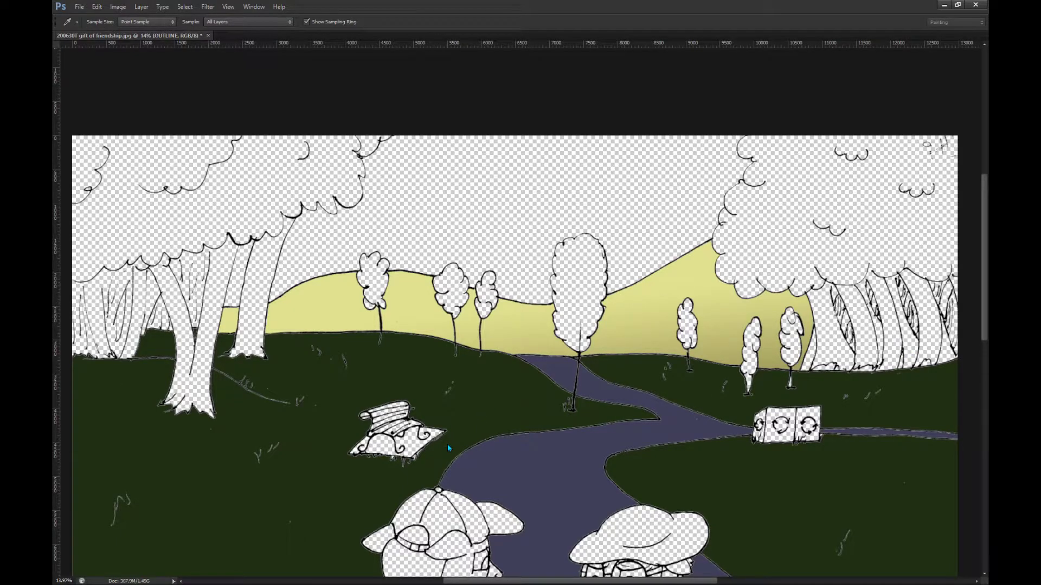
{"action": "key", "text": "b"}
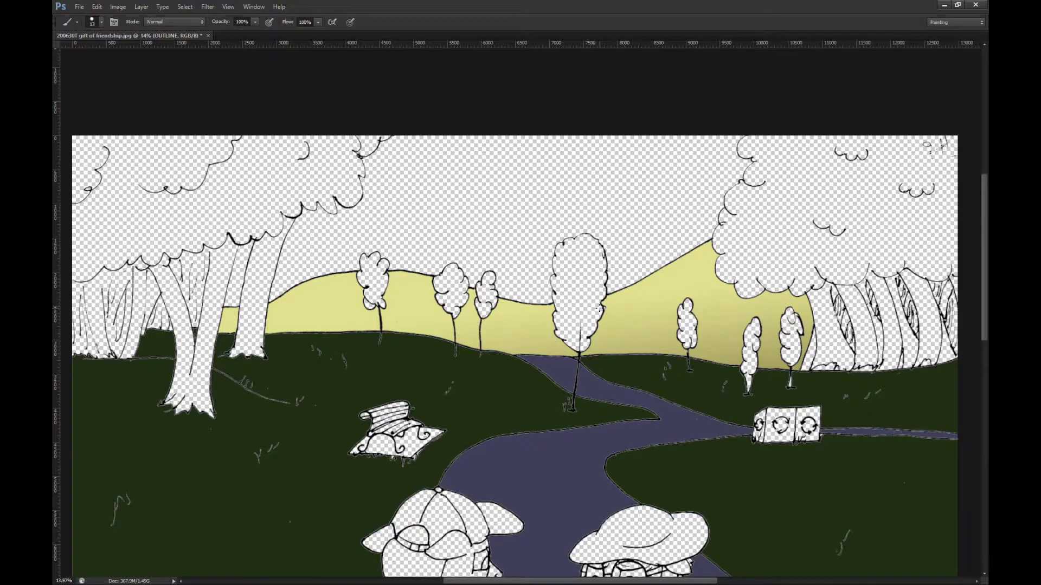
{"action": "key", "text": "g"}
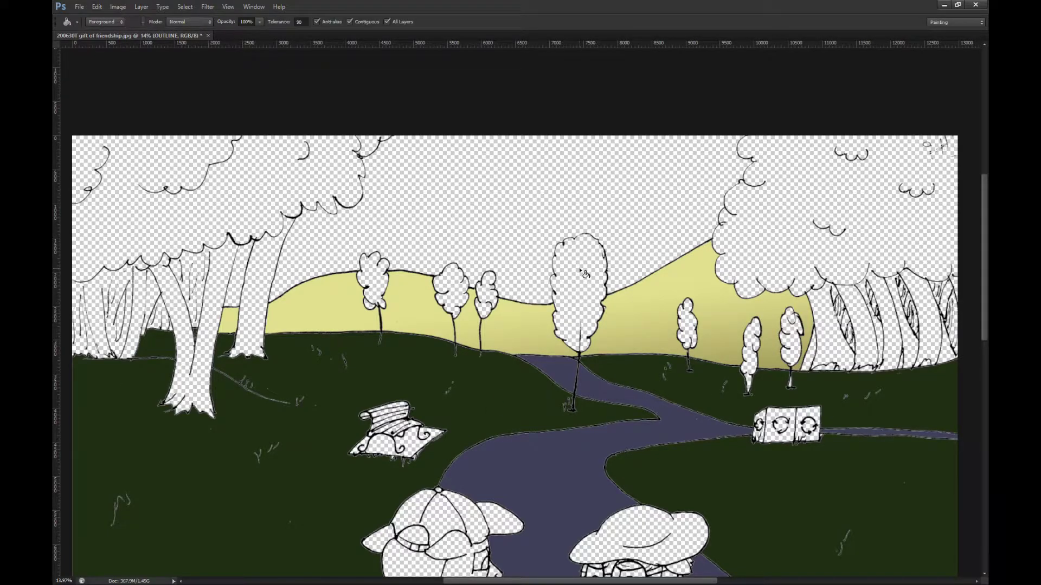
{"action": "left_click", "coordinate": [836, 244]}
{"action": "left_click", "coordinate": [792, 350]}
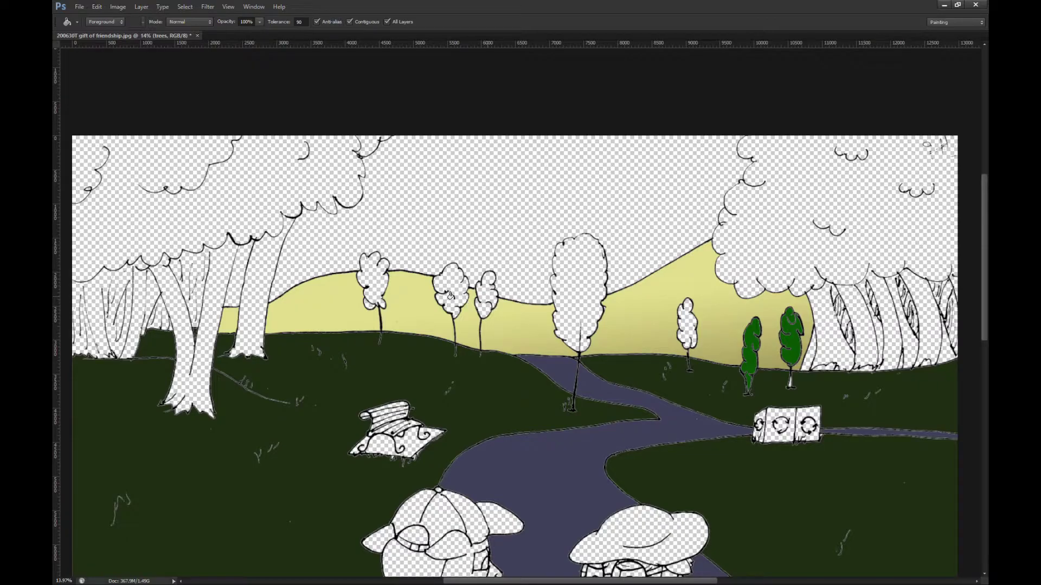
{"action": "left_click", "coordinate": [378, 281]}
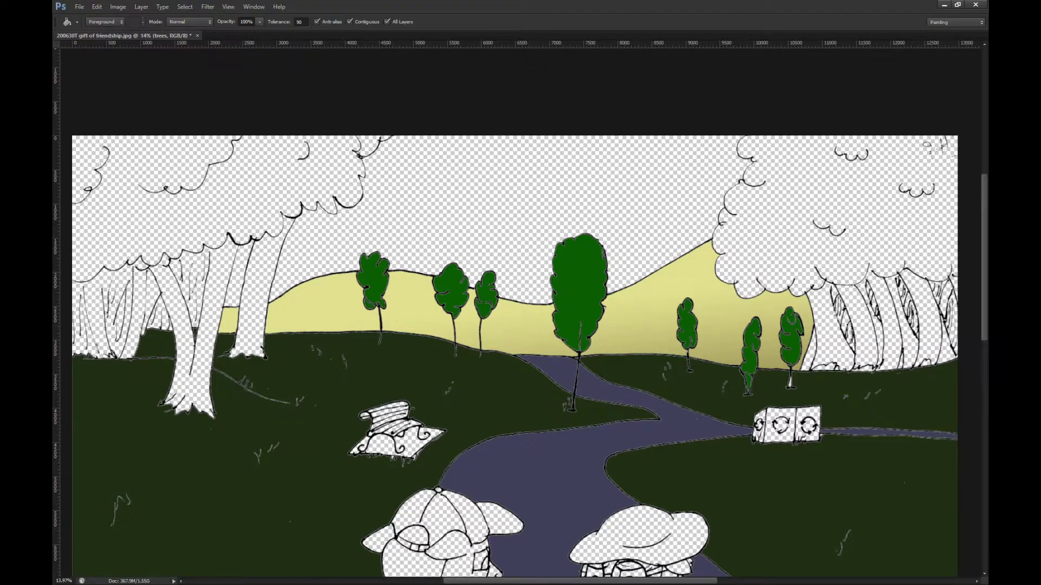
Step: Fill the bench's side frame panels with dark grey and one backrest slat with a darker slate
{"action": "key", "text": "alt+Tab"}
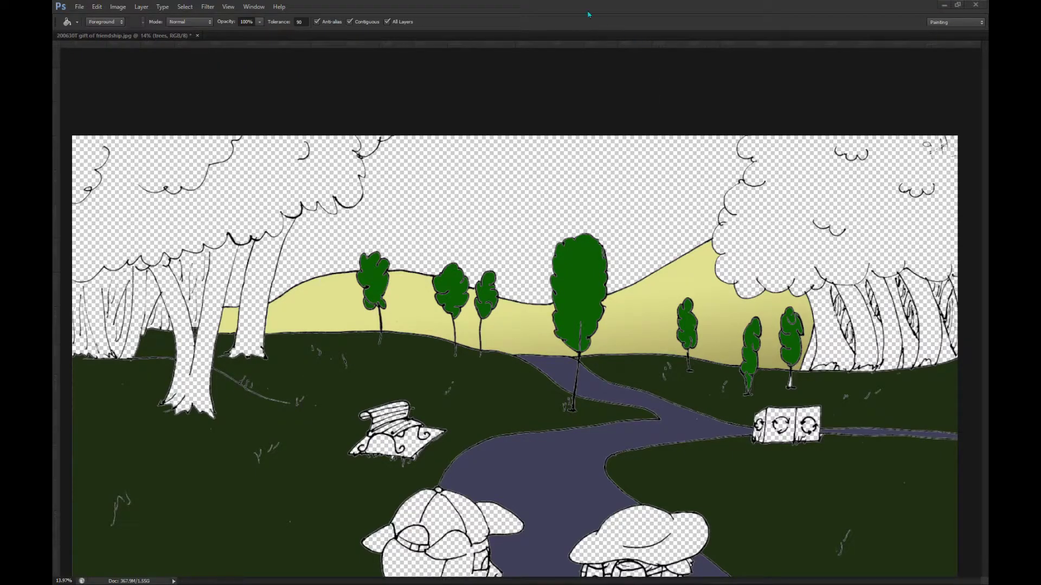
{"action": "key", "text": "ctrl+r"}
{"action": "left_click", "coordinate": [412, 448]}
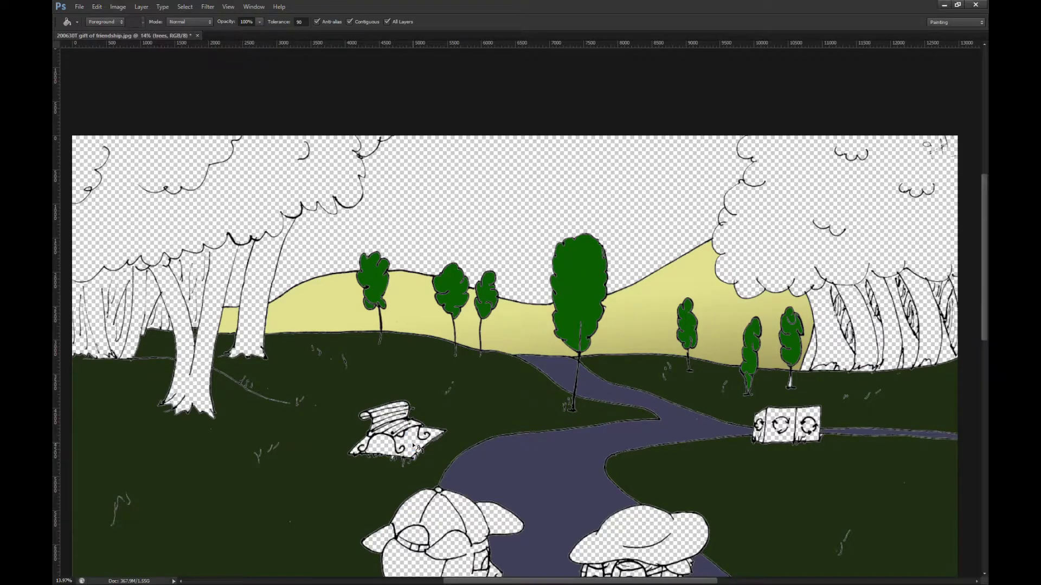
{"action": "left_click", "coordinate": [422, 455]}
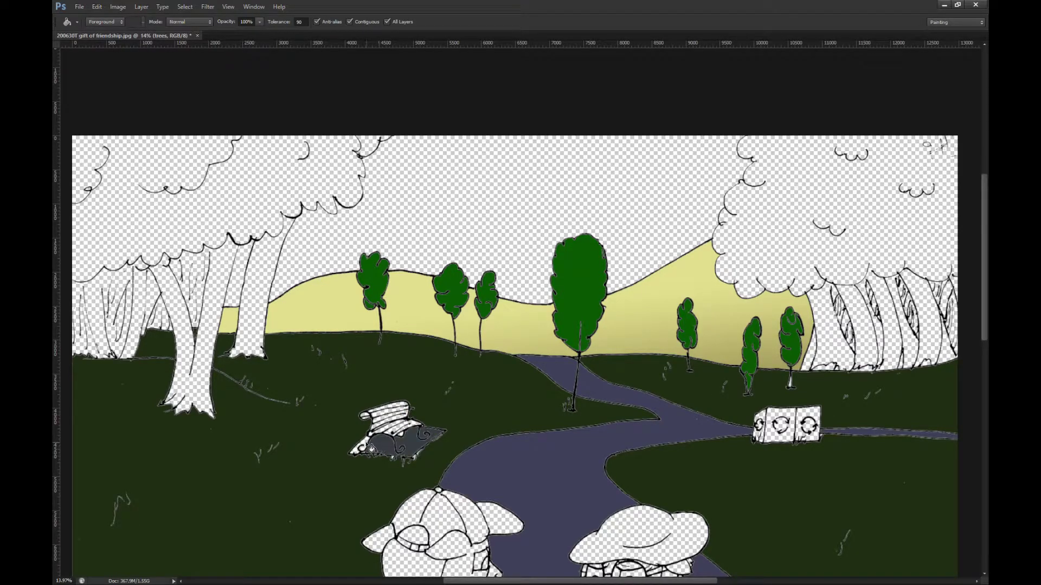
{"action": "left_click", "coordinate": [370, 448]}
{"action": "scroll", "coordinate": [377, 416], "scroll_direction": "up", "scroll_amount": 4}
{"action": "scroll", "coordinate": [377, 416], "scroll_direction": "up", "scroll_amount": 2}
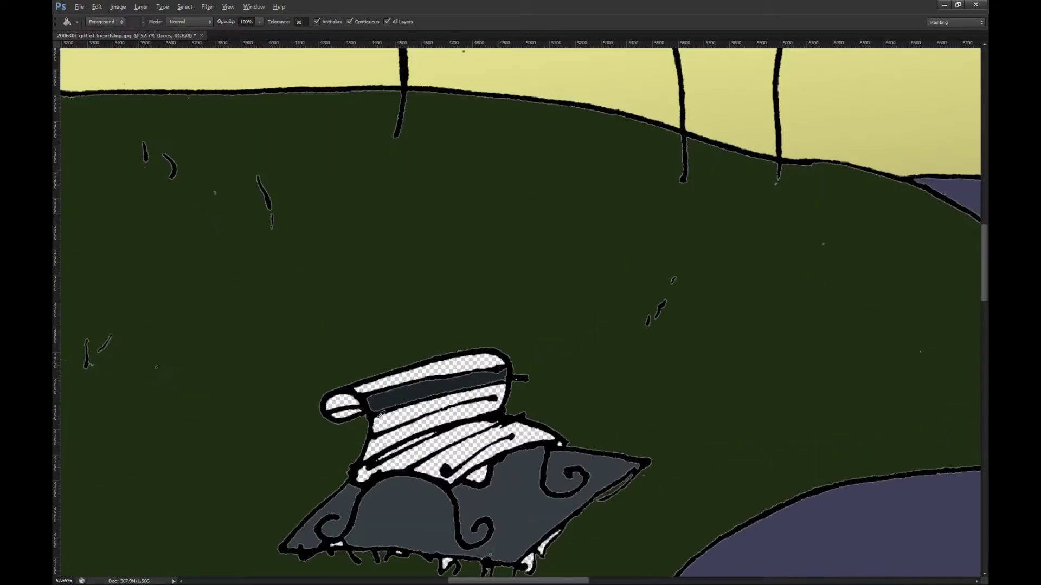
Step: Lasso the bench's backrest and seat, fill all their slats with dark slate using non-contiguous filling, and clear the selection
{"action": "scroll", "coordinate": [391, 401], "scroll_direction": "down", "scroll_amount": 1}
{"action": "key", "text": "l"}
{"action": "mouse_move", "coordinate": [335, 412]}
{"action": "left_mouse_down"}
{"action": "mouse_move", "coordinate": [591, 256]}
{"action": "mouse_move", "coordinate": [632, 391]}
{"action": "mouse_move", "coordinate": [540, 448]}
{"action": "mouse_move", "coordinate": [474, 471]}
{"action": "mouse_move", "coordinate": [325, 472]}
{"action": "mouse_move", "coordinate": [302, 460]}
{"action": "left_mouse_up"}
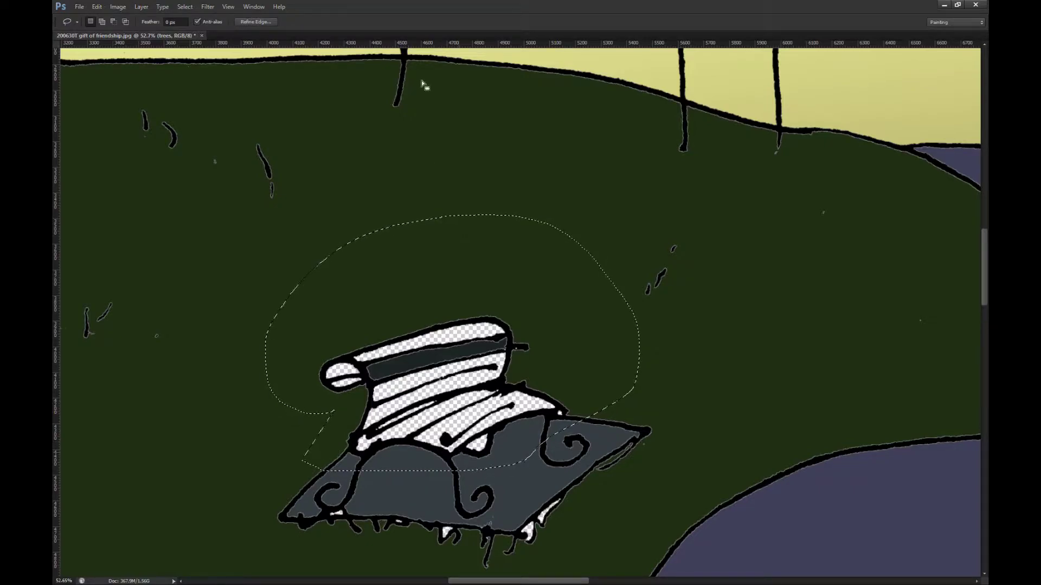
{"action": "key", "text": "g"}
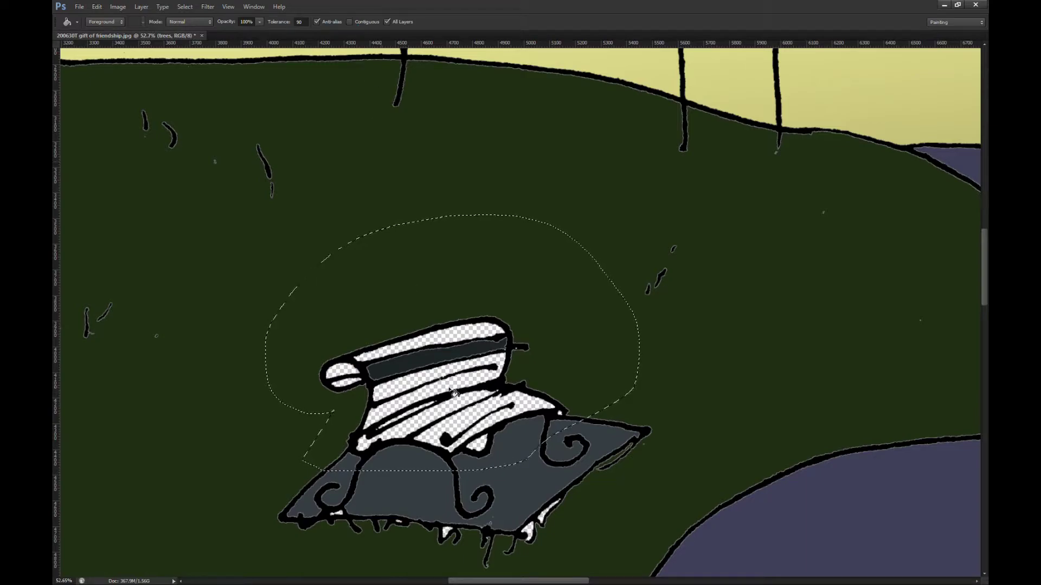
{"action": "left_click", "coordinate": [435, 426]}
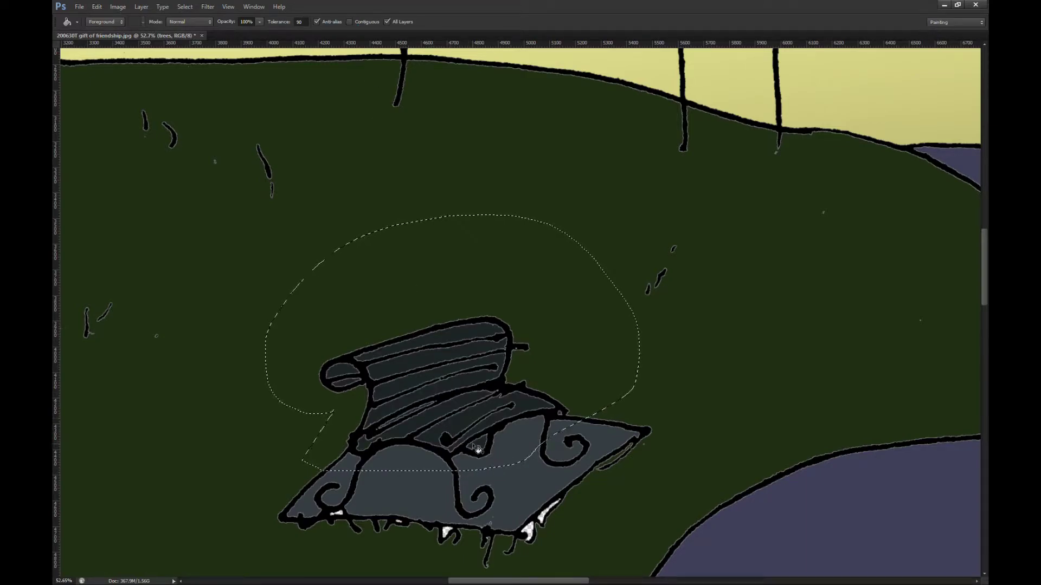
{"action": "key", "text": "ctrl+d"}
Step: Restore contiguous filling, set the fill tolerance to 30 and fill the small gap under the bench seat with the frame's grey
{"action": "key", "text": "i"}
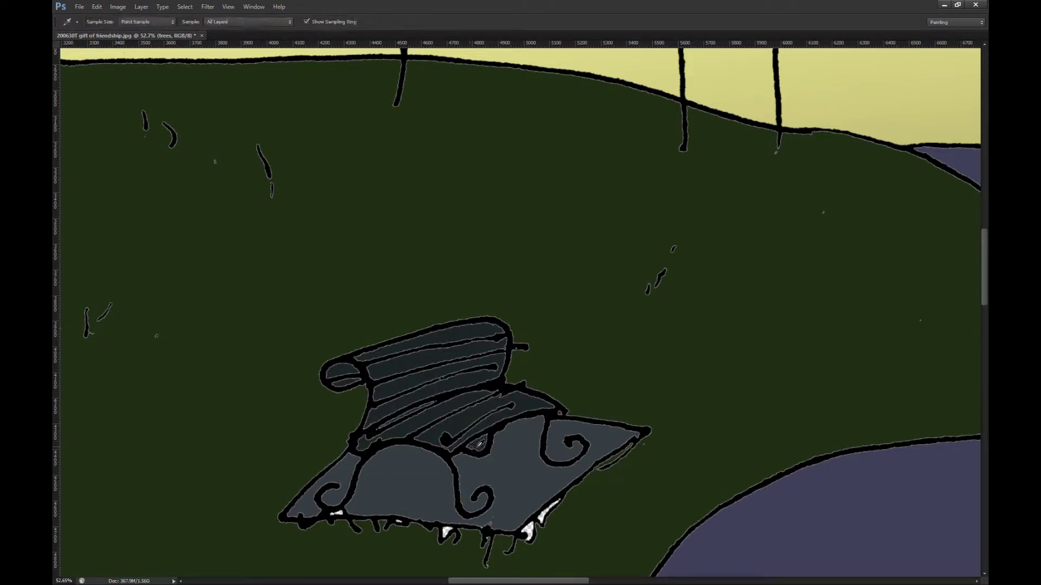
{"action": "key", "text": "g"}
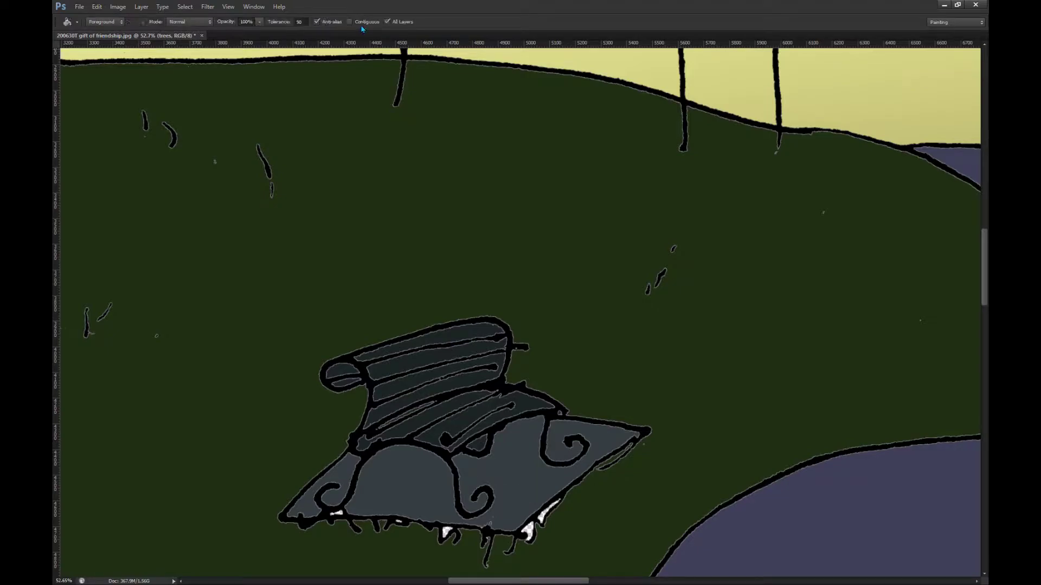
{"action": "left_click", "coordinate": [479, 447]}
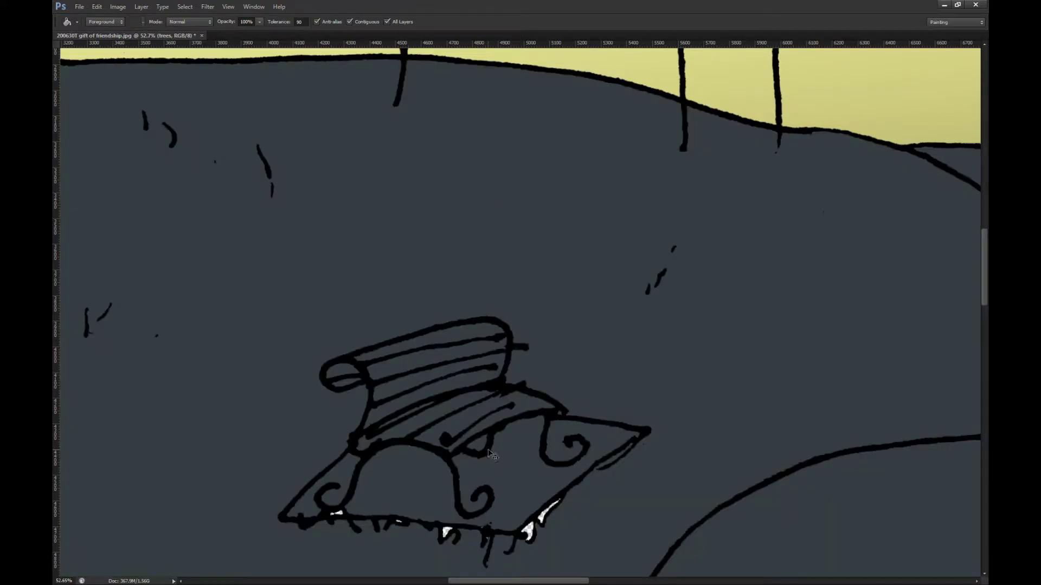
{"action": "key", "text": "ctrl+z"}
{"action": "key", "text": "ctrl+z"}
{"action": "left_click", "coordinate": [299, 21]}
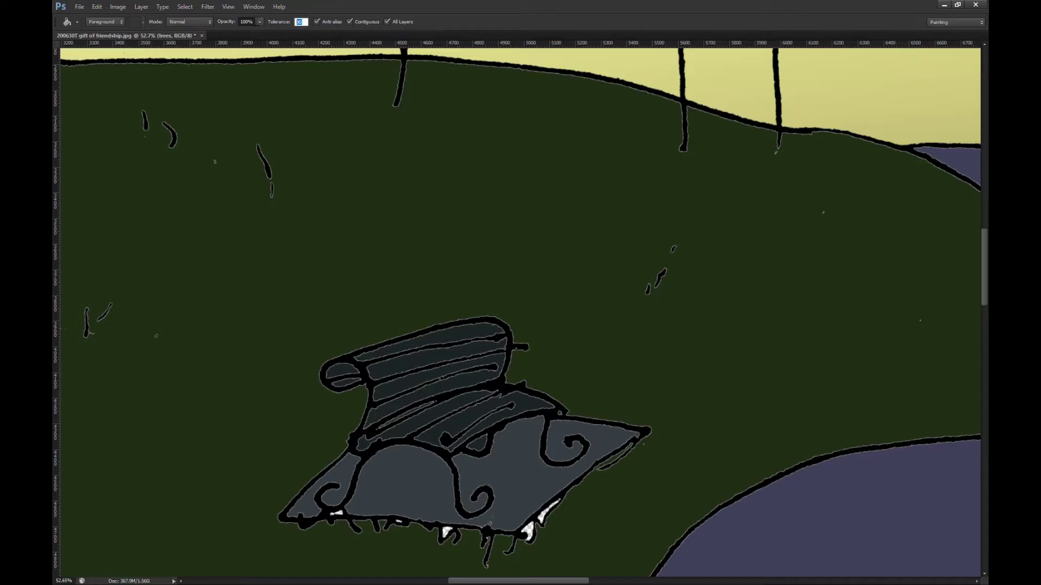
{"action": "type", "text": "30"}
{"action": "key", "text": "Return"}
Step: Sample the grass green and fill the white gaps between the grass blades below the bench on the near grass layer
{"action": "scroll", "coordinate": [457, 502], "scroll_direction": "down", "scroll_amount": 6}
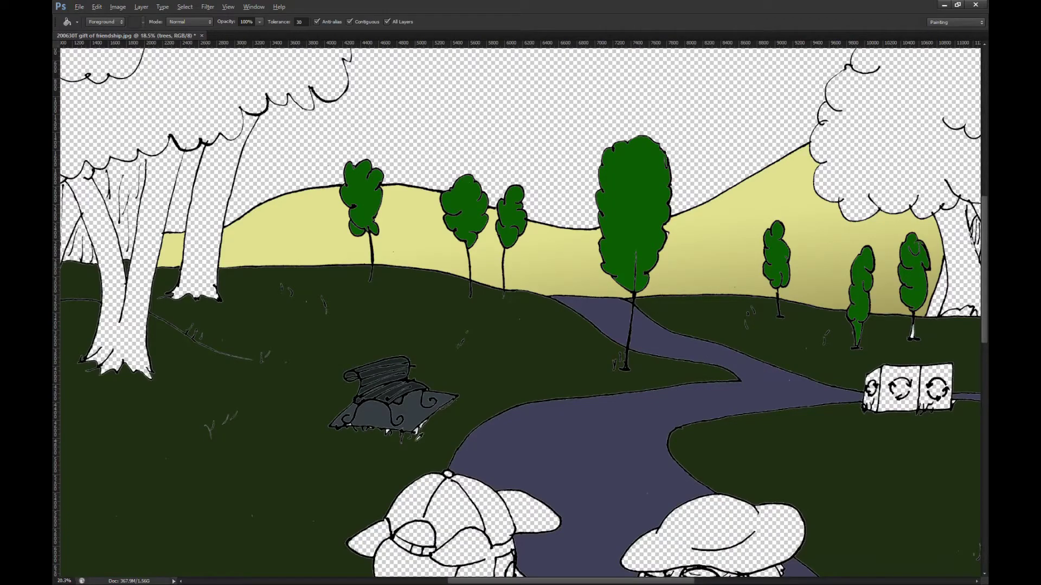
{"action": "scroll", "coordinate": [419, 436], "scroll_direction": "up", "scroll_amount": 4}
{"action": "left_click", "coordinate": [428, 422], "text": "alt"}
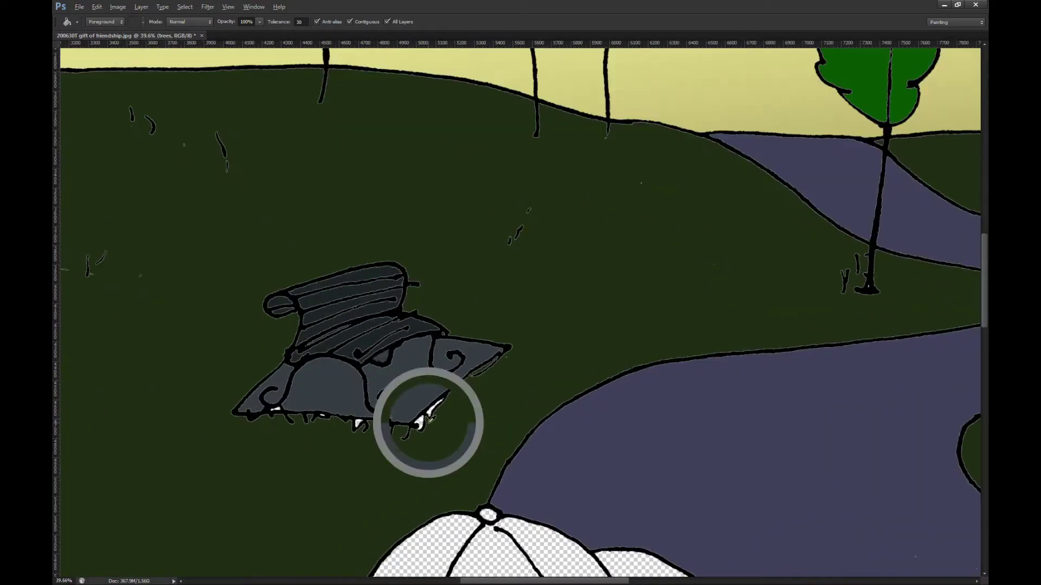
{"action": "scroll", "coordinate": [419, 427], "scroll_direction": "up", "scroll_amount": 3}
{"action": "scroll", "coordinate": [400, 452], "scroll_direction": "up", "scroll_amount": 3}
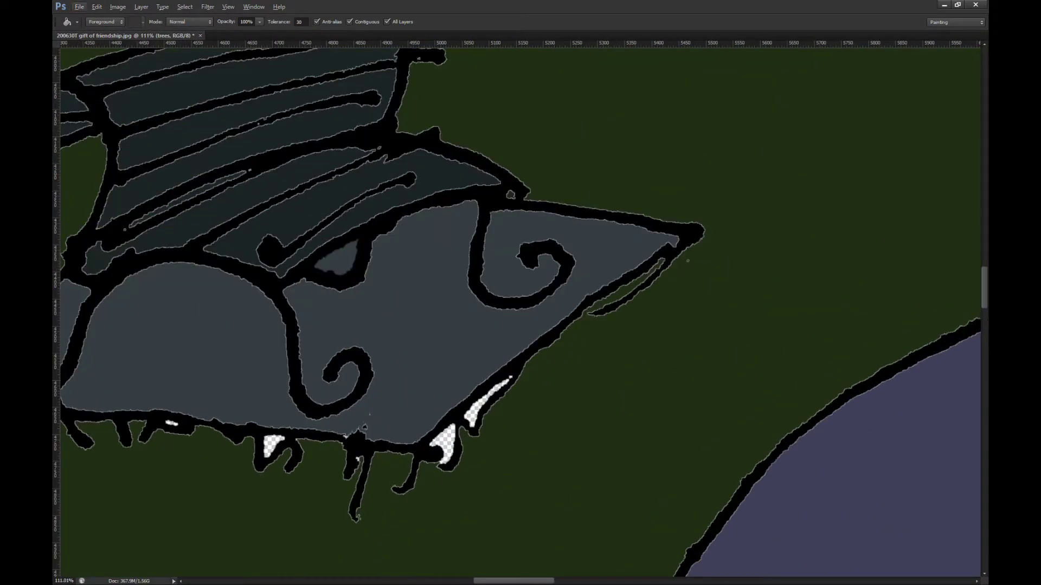
{"action": "key", "text": "alt+bracketleft"}
{"action": "left_click", "coordinate": [454, 440]}
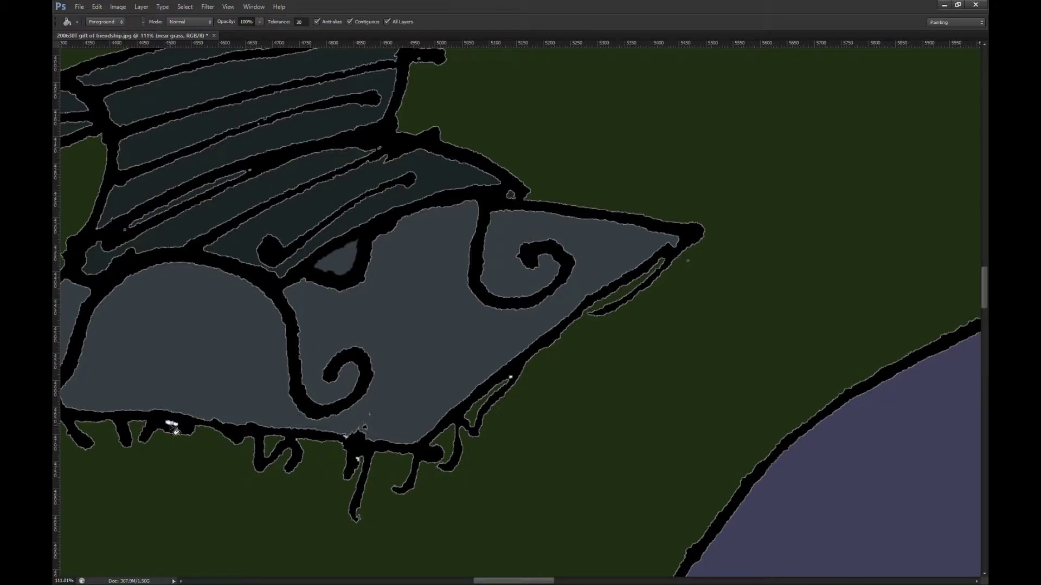
{"action": "left_click", "coordinate": [169, 426]}
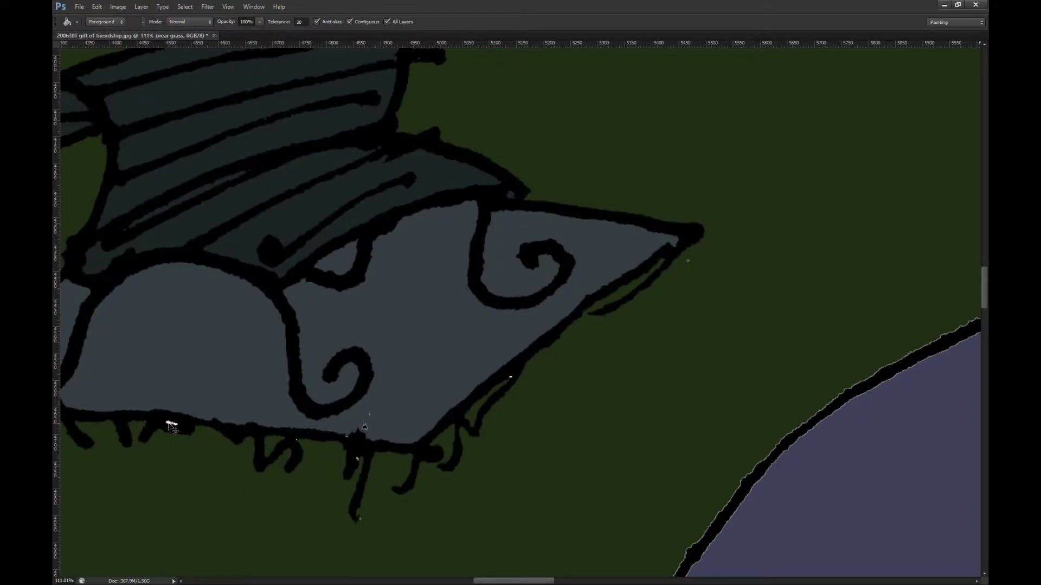
{"action": "left_click", "coordinate": [169, 424]}
Step: Fill the small white gap beneath the bench frame's front curl with the frame's grey on the path layer
{"action": "scroll", "coordinate": [292, 384], "scroll_direction": "down", "scroll_amount": 12}
{"action": "scroll", "coordinate": [221, 388], "scroll_direction": "up", "scroll_amount": 8}
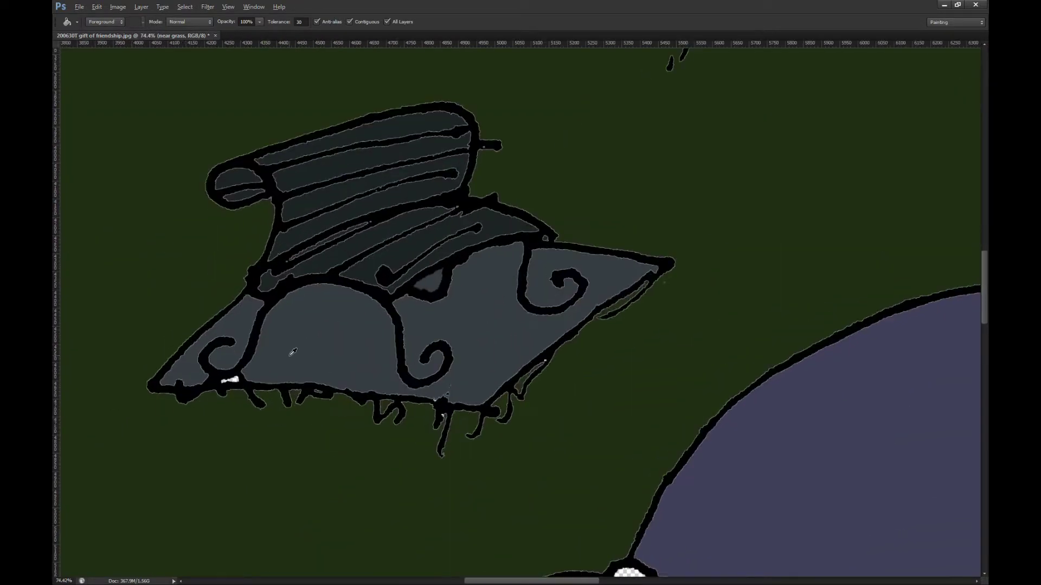
{"action": "scroll", "coordinate": [230, 386], "scroll_direction": "up", "scroll_amount": 2}
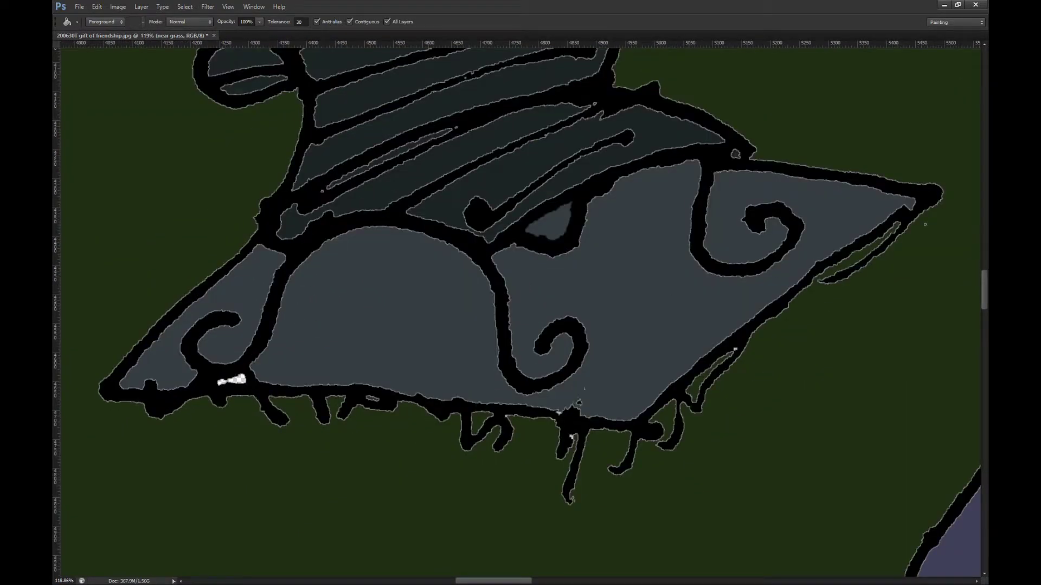
{"action": "key", "text": "alt+bracketright"}
{"action": "scroll", "coordinate": [279, 387], "scroll_direction": "down", "scroll_amount": 5}
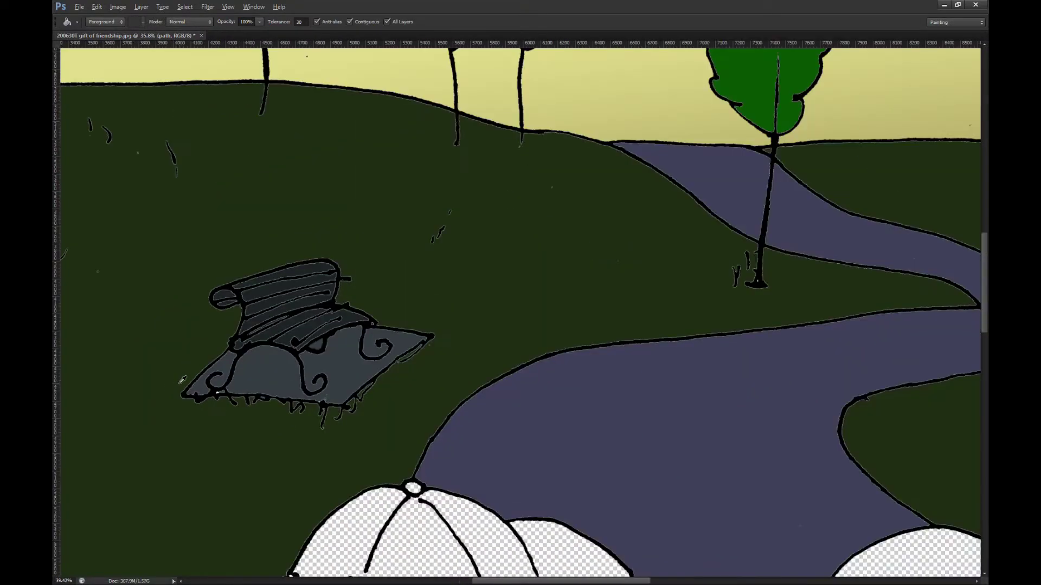
{"action": "scroll", "coordinate": [278, 401], "scroll_direction": "up", "scroll_amount": 6}
{"action": "scroll", "coordinate": [275, 408], "scroll_direction": "up", "scroll_amount": 1}
{"action": "left_click", "coordinate": [231, 381]}
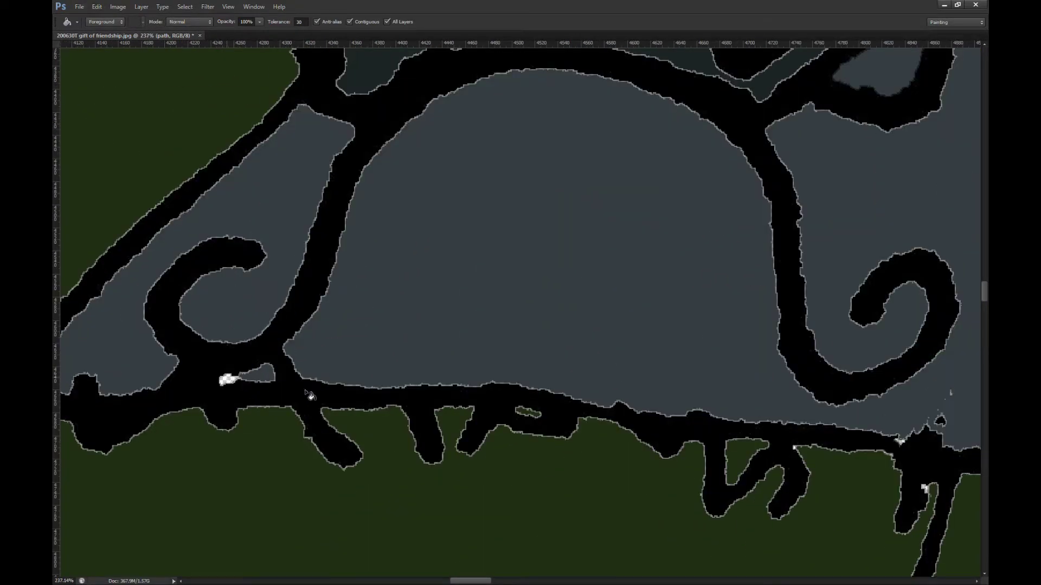
{"action": "scroll", "coordinate": [213, 421], "scroll_direction": "down", "scroll_amount": 1}
{"action": "scroll", "coordinate": [215, 418], "scroll_direction": "down", "scroll_amount": 10}
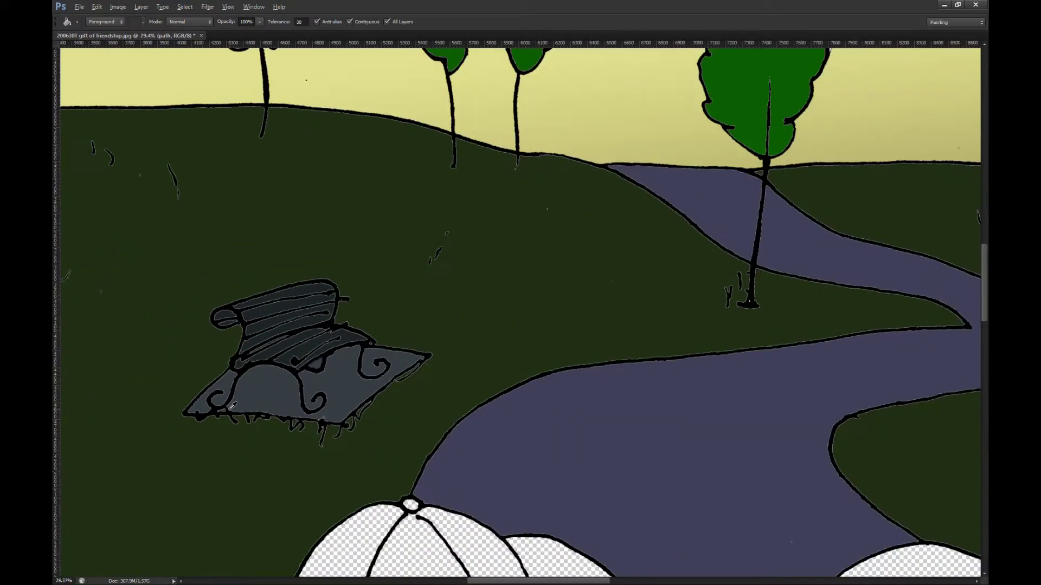
{"action": "scroll", "coordinate": [257, 406], "scroll_direction": "down", "scroll_amount": 2}
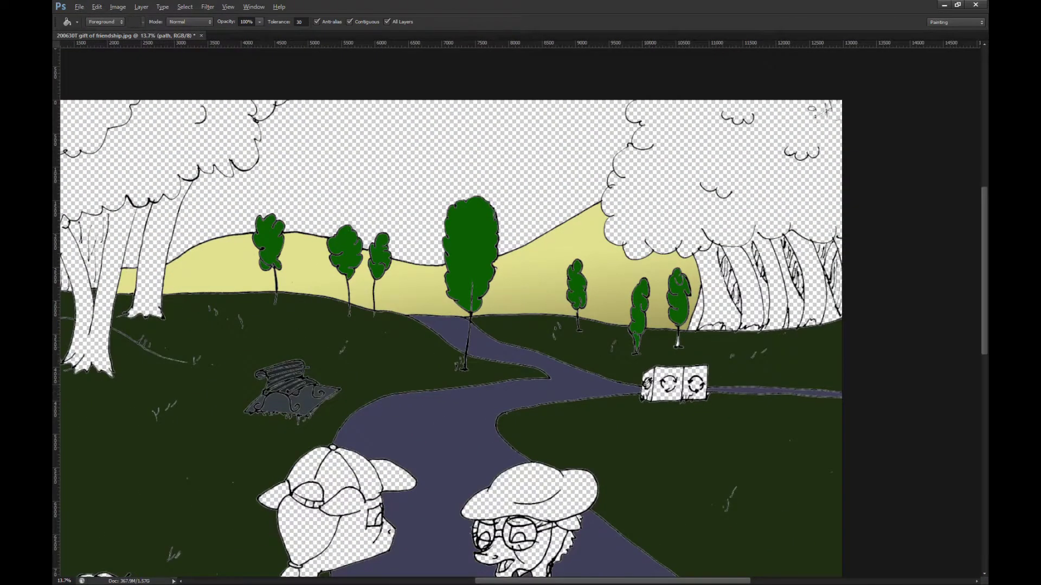
Step: Fill the canopies of the large right and left trees with the small trees' green on the trees layer
{"action": "left_click", "coordinate": [483, 252]}
{"action": "left_click", "coordinate": [656, 254]}
{"action": "scroll", "coordinate": [629, 264], "scroll_direction": "left", "scroll_amount": 3}
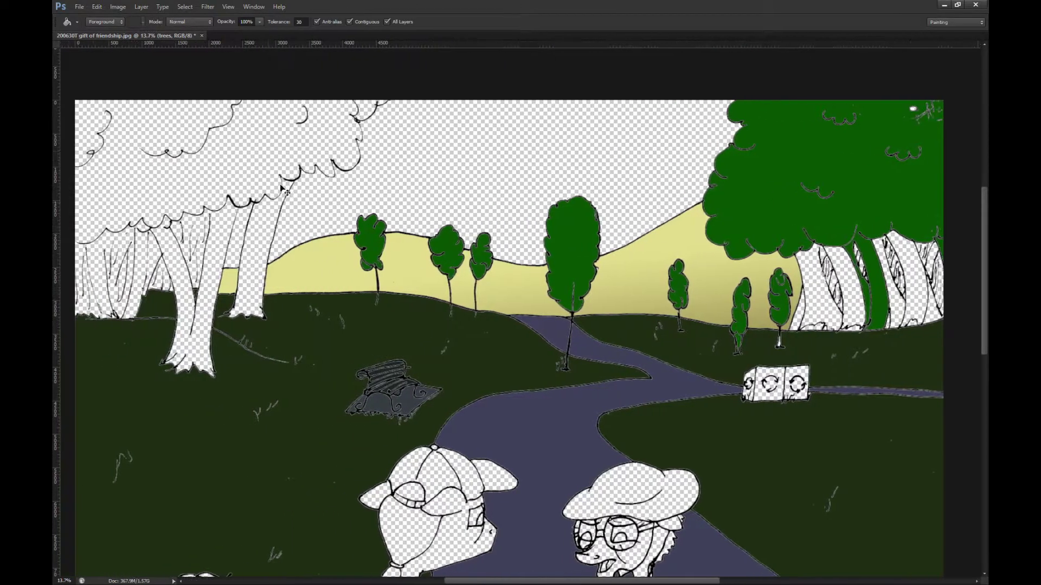
{"action": "left_click", "coordinate": [290, 168]}
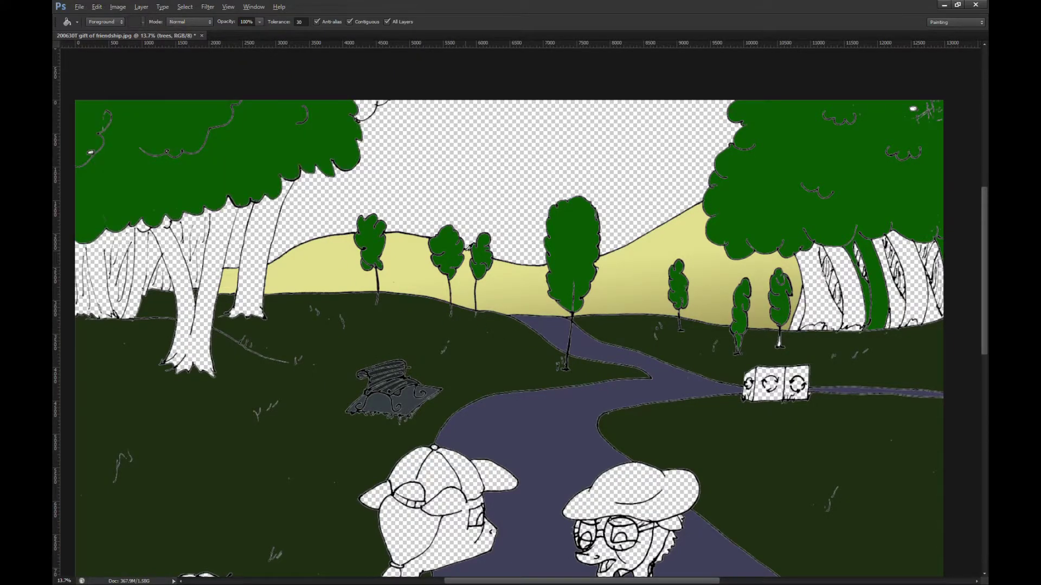
{"action": "key", "text": "ctrl+0"}
{"action": "scroll", "coordinate": [393, 216], "scroll_direction": "up", "scroll_amount": 6}
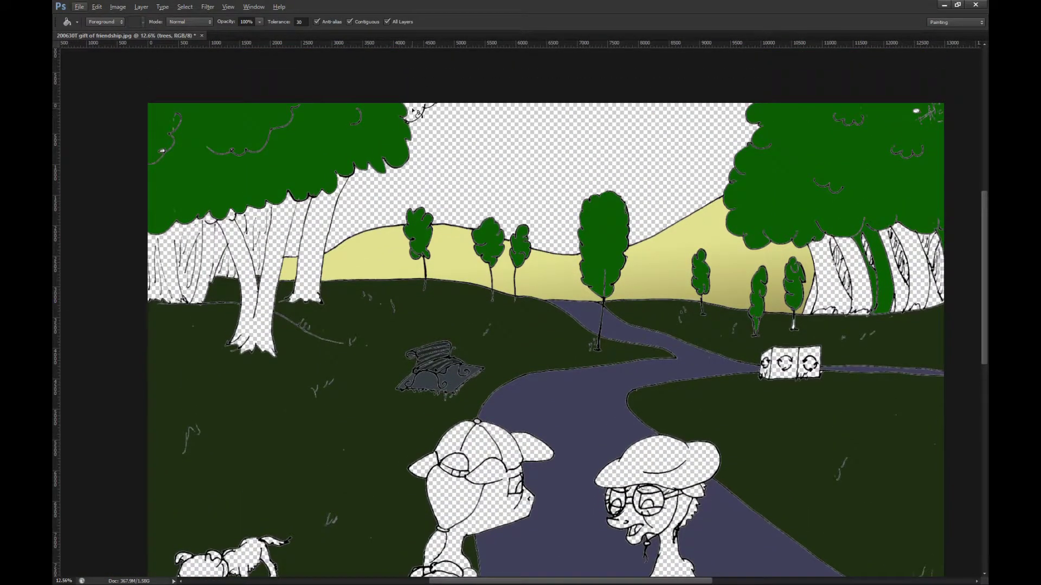
{"action": "left_click", "coordinate": [416, 112]}
Step: Paint green over the unfilled notches along the large left canopy's lower edge with a 172 px brush
{"action": "key", "text": "b"}
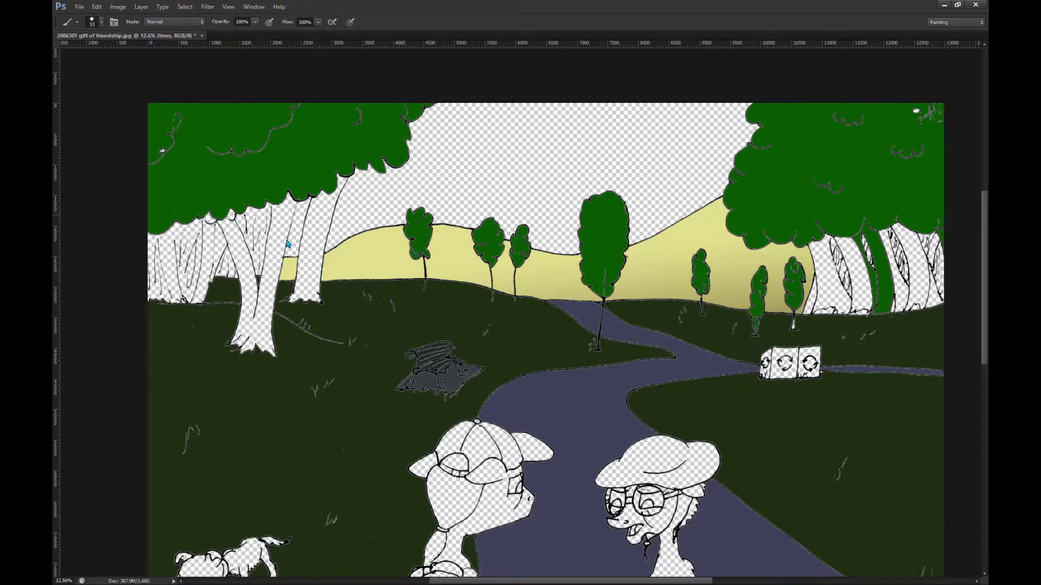
{"action": "left_click_drag", "start_coordinate": [229, 264], "coordinate": [237, 258], "text": "alt"}
{"action": "left_click_drag", "start_coordinate": [275, 226], "coordinate": [277, 226], "text": "alt"}
{"action": "left_click", "coordinate": [211, 216]}
{"action": "scroll", "coordinate": [216, 199], "scroll_direction": "down", "scroll_amount": 1}
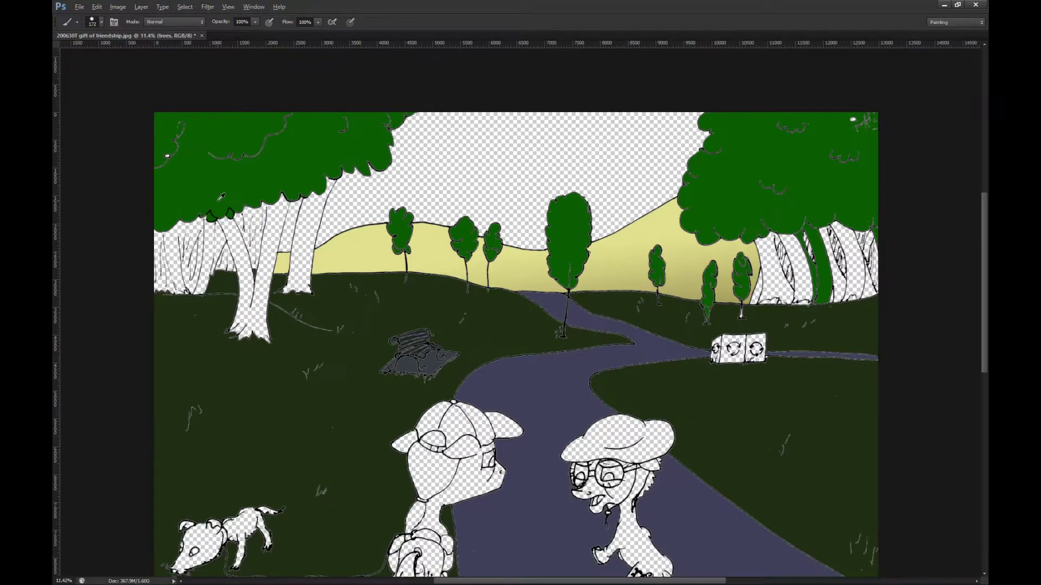
Step: Fill the trunks of the large left trees and the first trunks of the right tree group with brown
{"action": "key", "text": "i"}
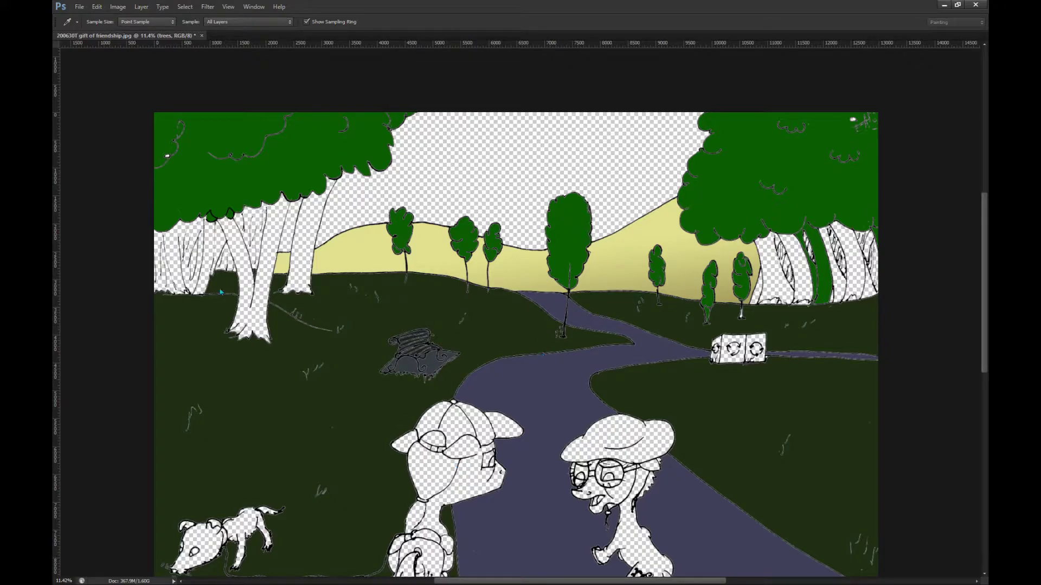
{"action": "key", "text": "b"}
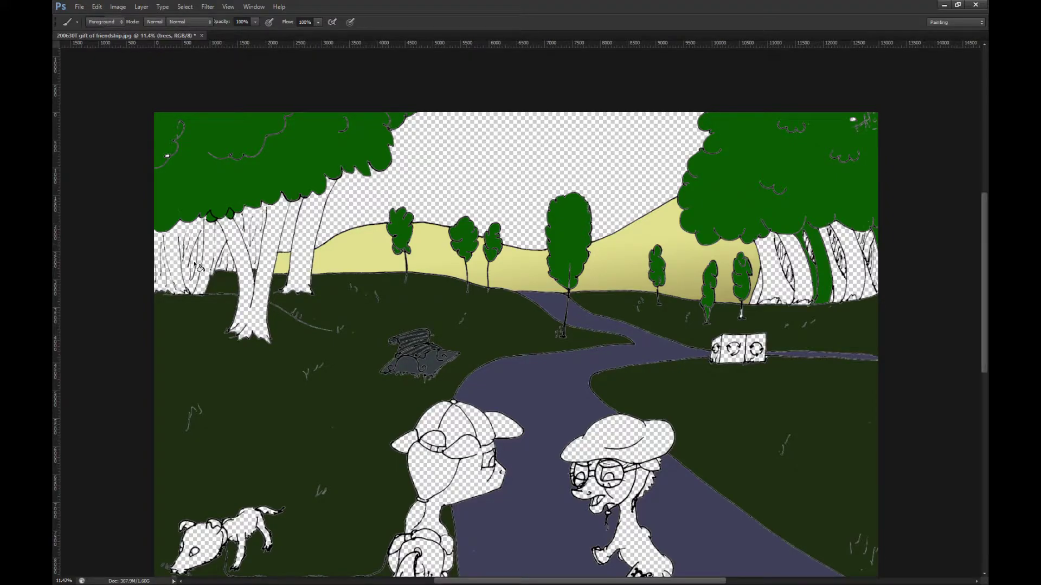
{"action": "key", "text": "g"}
{"action": "left_click", "coordinate": [212, 253]}
{"action": "left_click", "coordinate": [211, 253]}
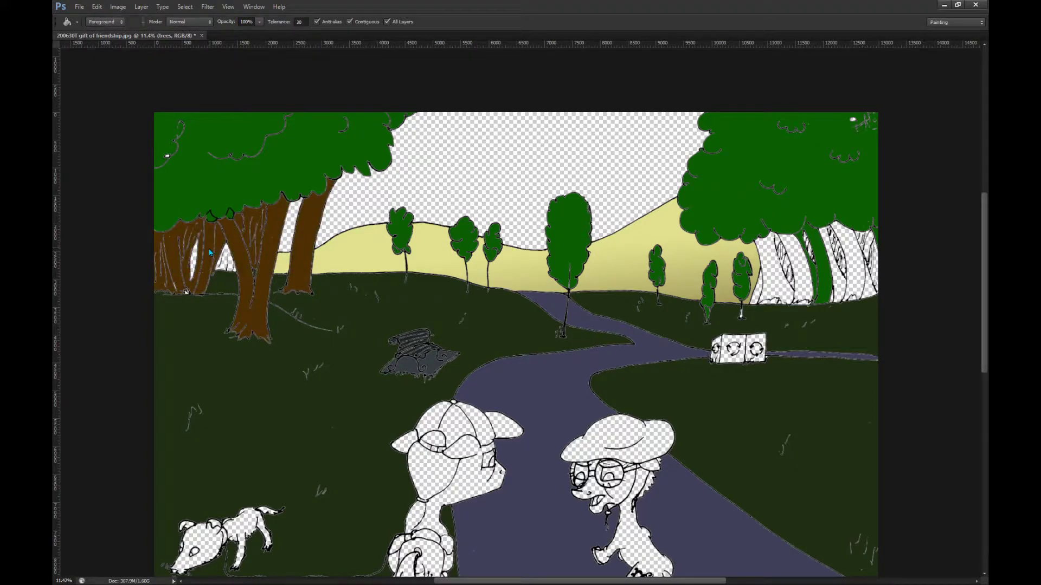
{"action": "left_click", "coordinate": [795, 290]}
{"action": "left_click", "coordinate": [766, 298]}
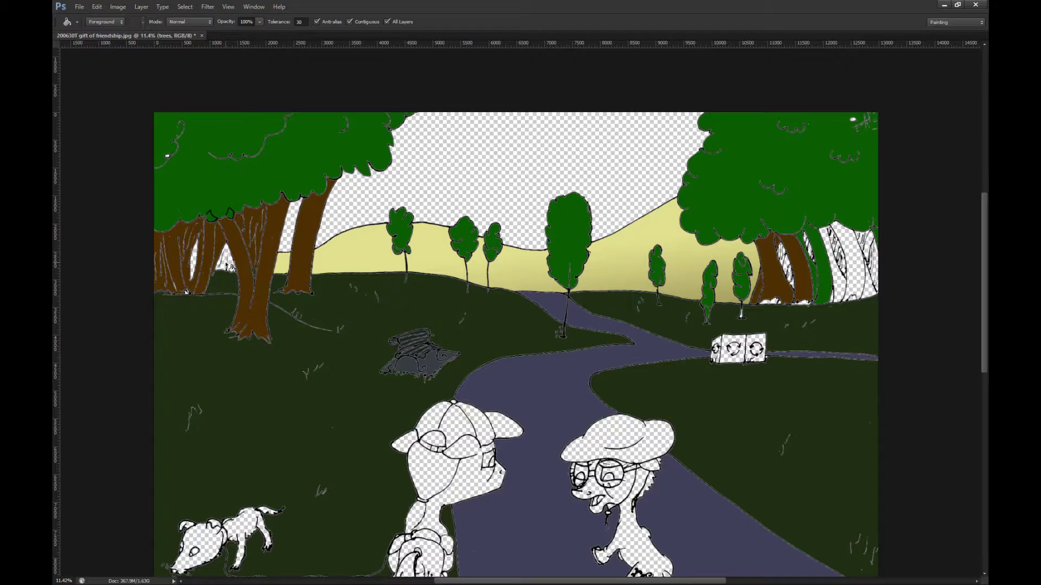
Step: Paint the white gaps between the tree trunks on the picture's left side brown with a 349 px brush
{"action": "key", "text": "b"}
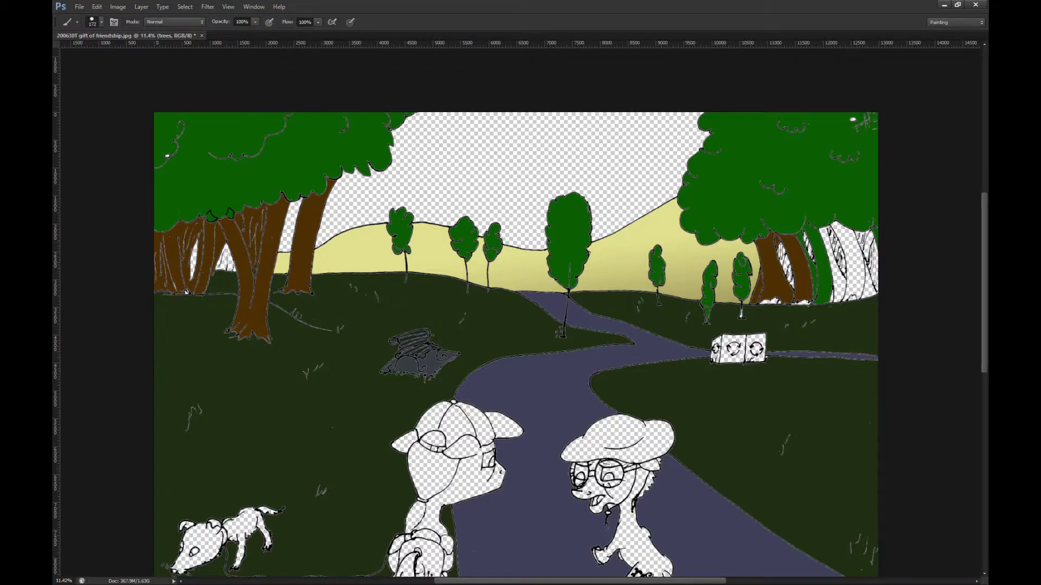
{"action": "key", "text": "alt+bracketleft"}
{"action": "key", "text": "alt+bracketright"}
{"action": "mouse_move", "coordinate": [191, 211]}
{"action": "left_mouse_down"}
{"action": "mouse_move", "coordinate": [205, 246]}
{"action": "mouse_move", "coordinate": [227, 259]}
{"action": "left_mouse_up"}
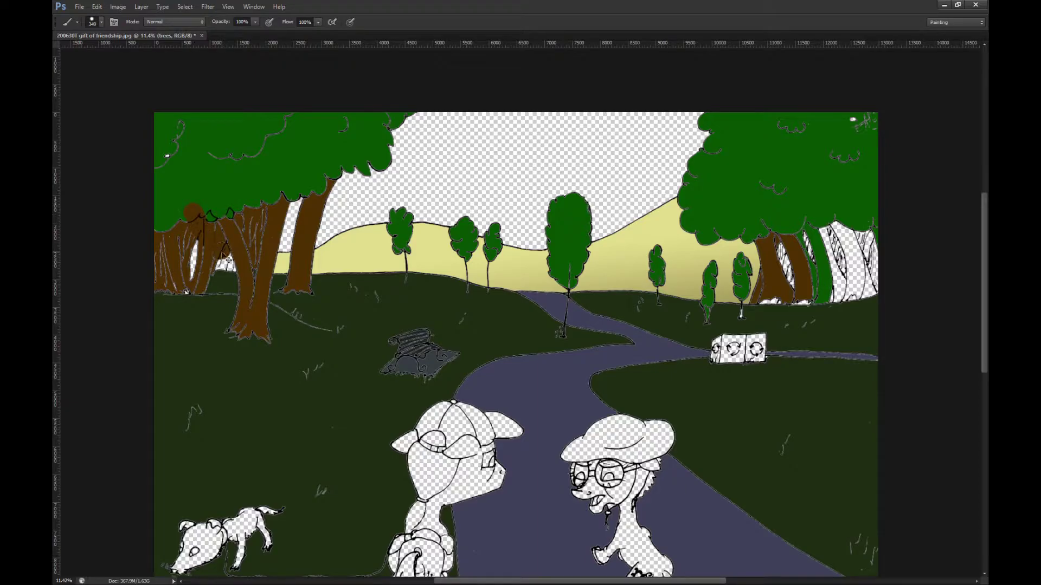
{"action": "key", "text": "ctrl+z"}
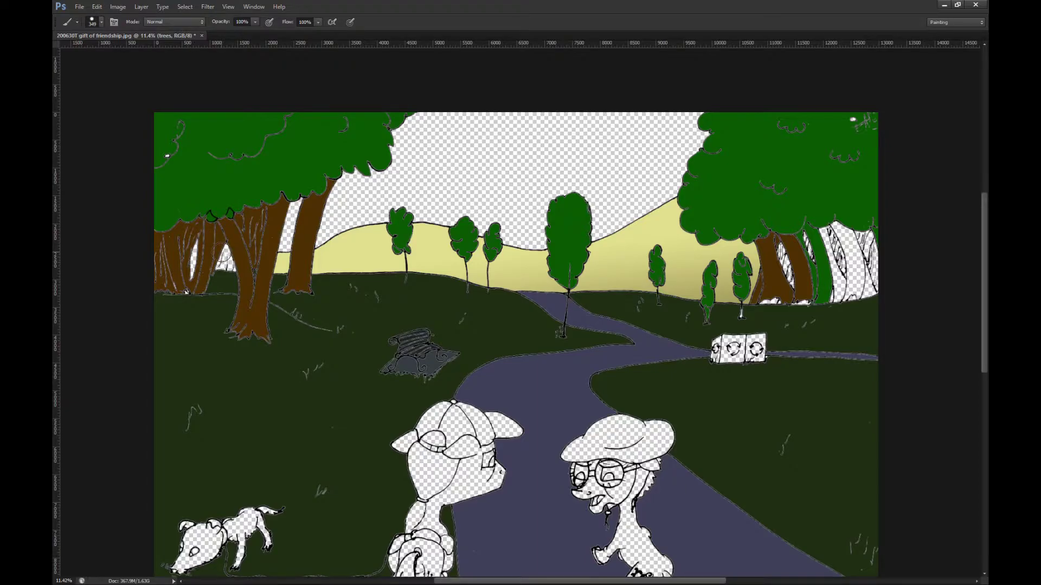
{"action": "mouse_move", "coordinate": [222, 253]}
{"action": "left_mouse_down"}
{"action": "mouse_move", "coordinate": [230, 266]}
{"action": "mouse_move", "coordinate": [203, 252]}
{"action": "mouse_move", "coordinate": [191, 284]}
{"action": "mouse_move", "coordinate": [157, 280]}
{"action": "mouse_move", "coordinate": [154, 246]}
{"action": "left_mouse_up"}
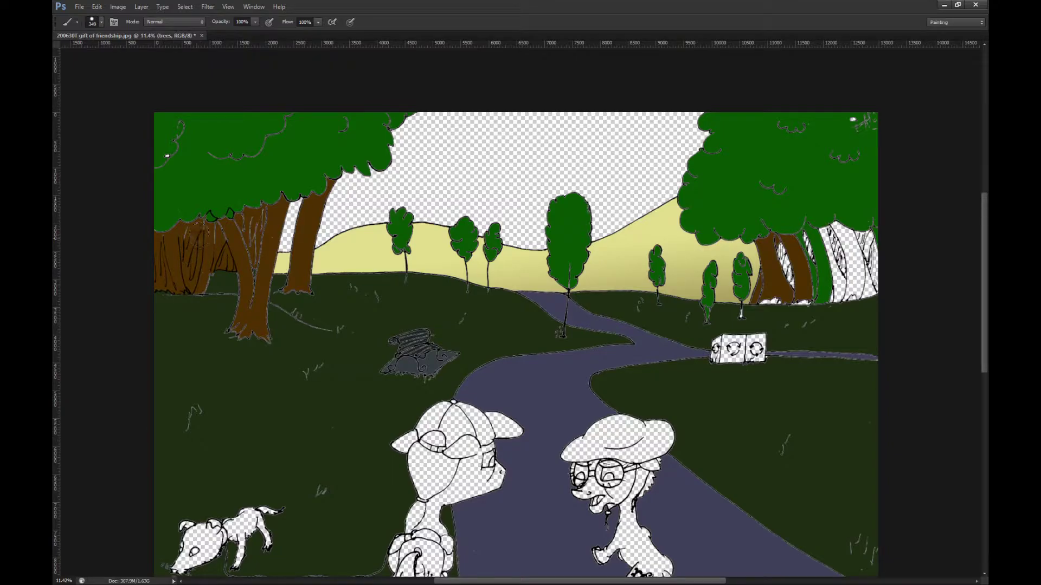
{"action": "mouse_move", "coordinate": [205, 237]}
{"action": "left_mouse_down"}
{"action": "mouse_move", "coordinate": [261, 224]}
{"action": "mouse_move", "coordinate": [252, 302]}
{"action": "left_mouse_up"}
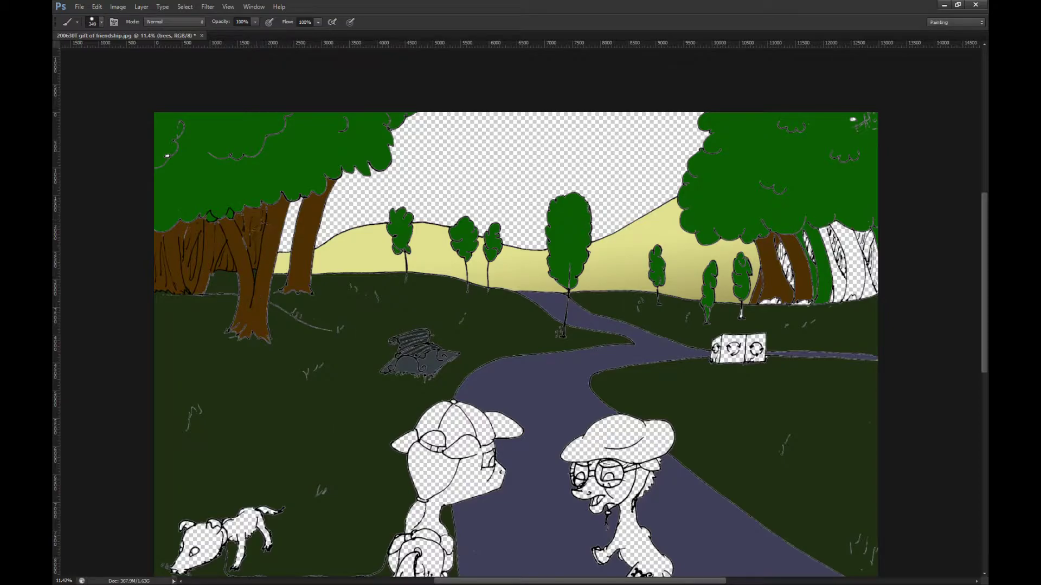
{"action": "mouse_move", "coordinate": [207, 258]}
{"action": "left_mouse_down"}
{"action": "mouse_move", "coordinate": [198, 288]}
{"action": "mouse_move", "coordinate": [188, 287]}
{"action": "left_mouse_up"}
Step: Paint the large trunks on the picture's right side solid brown, covering the white gaps and the green trunk
{"action": "scroll", "coordinate": [811, 300], "scroll_direction": "up", "scroll_amount": 6}
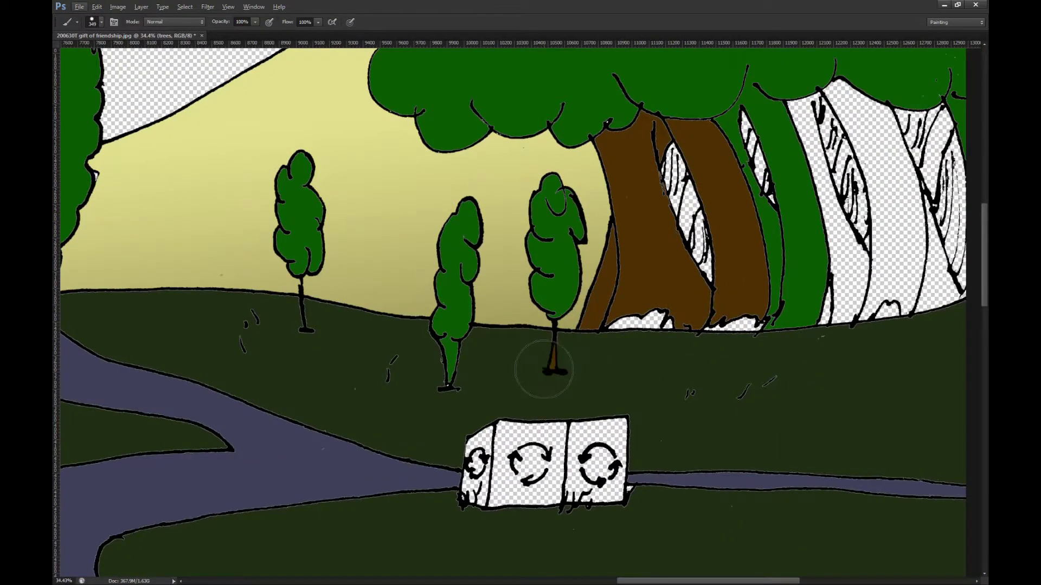
{"action": "scroll", "coordinate": [431, 350], "scroll_direction": "down", "scroll_amount": 2}
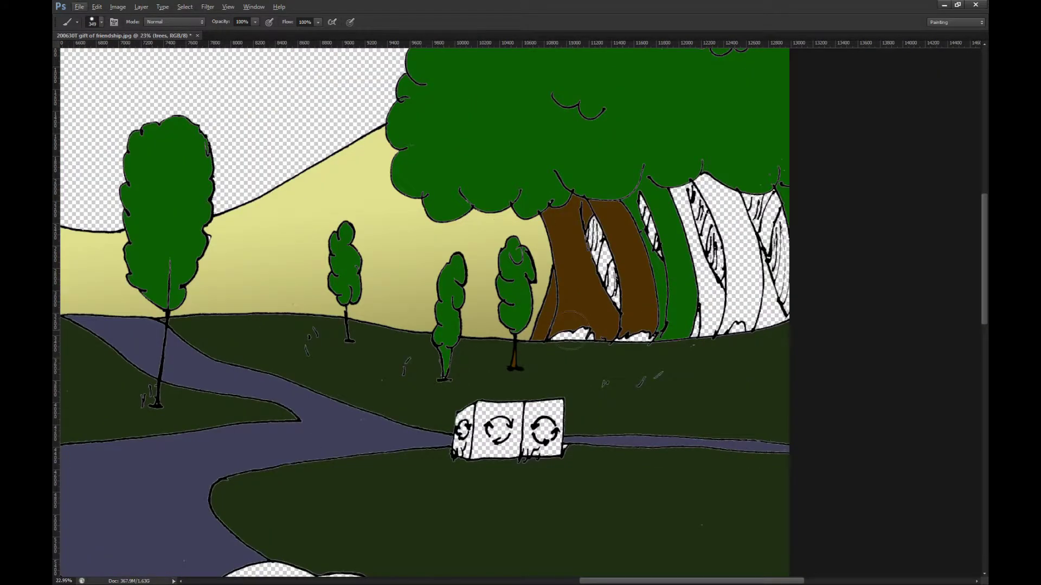
{"action": "mouse_move", "coordinate": [554, 338]}
{"action": "left_mouse_down"}
{"action": "mouse_move", "coordinate": [750, 323]}
{"action": "mouse_move", "coordinate": [597, 351]}
{"action": "mouse_move", "coordinate": [791, 300]}
{"action": "mouse_move", "coordinate": [716, 308]}
{"action": "mouse_move", "coordinate": [783, 271]}
{"action": "mouse_move", "coordinate": [786, 206]}
{"action": "mouse_move", "coordinate": [635, 196]}
{"action": "mouse_move", "coordinate": [589, 226]}
{"action": "mouse_move", "coordinate": [627, 280]}
{"action": "mouse_move", "coordinate": [632, 312]}
{"action": "mouse_move", "coordinate": [593, 283]}
{"action": "left_mouse_up"}
{"action": "left_click_drag", "start_coordinate": [563, 316], "coordinate": [569, 279]}
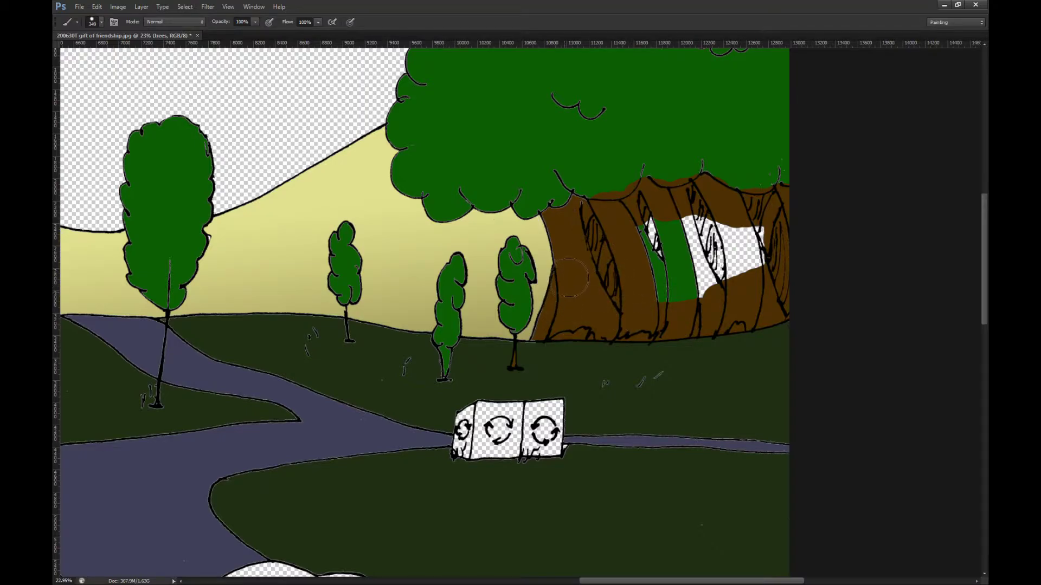
{"action": "mouse_move", "coordinate": [638, 245]}
{"action": "left_mouse_down"}
{"action": "mouse_move", "coordinate": [671, 260]}
{"action": "mouse_move", "coordinate": [636, 234]}
{"action": "mouse_move", "coordinate": [714, 217]}
{"action": "mouse_move", "coordinate": [769, 247]}
{"action": "mouse_move", "coordinate": [645, 300]}
{"action": "mouse_move", "coordinate": [650, 280]}
{"action": "mouse_move", "coordinate": [679, 241]}
{"action": "left_mouse_up"}
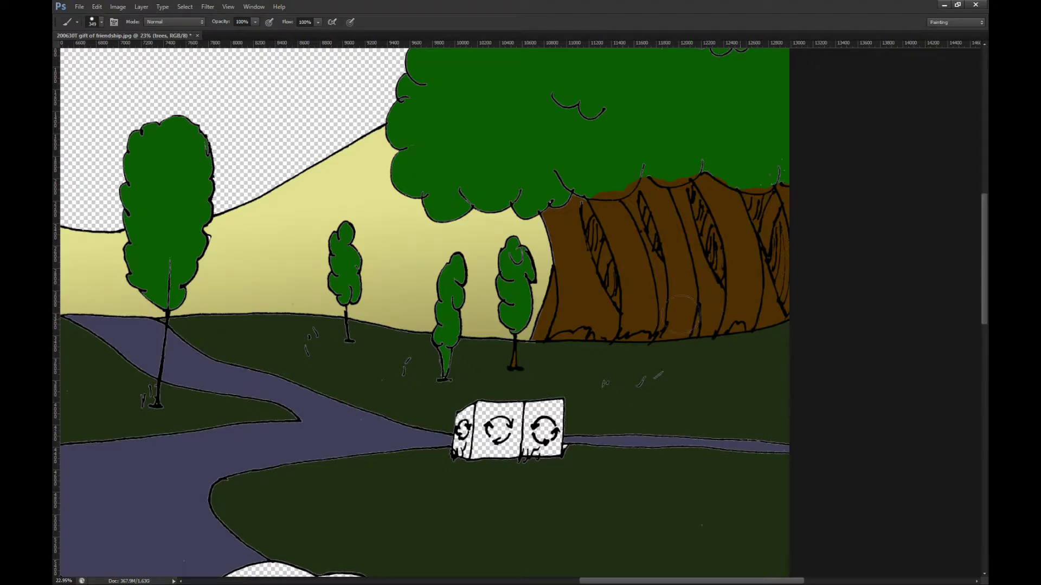
Step: Sample the canopy green and paint over the brown overflow along the right canopy's lower edge
{"action": "scroll", "coordinate": [681, 316], "scroll_direction": "up", "scroll_amount": 2}
{"action": "left_click", "coordinate": [604, 214], "text": "alt"}
{"action": "left_click_drag", "start_coordinate": [605, 247], "coordinate": [597, 245]}
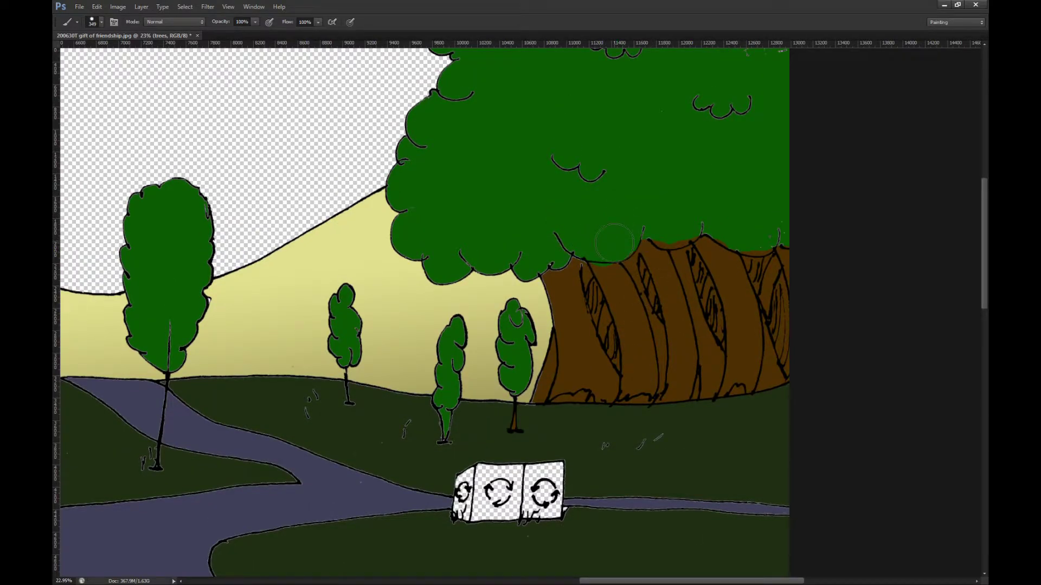
Step: Sample the trunk brown and paint a wide band above the right trunks, extending past the canopy's lower outline
{"action": "left_click", "coordinate": [611, 278], "text": "alt"}
{"action": "mouse_move", "coordinate": [613, 254]}
{"action": "left_mouse_down"}
{"action": "mouse_move", "coordinate": [618, 232]}
{"action": "mouse_move", "coordinate": [773, 214]}
{"action": "mouse_move", "coordinate": [677, 233]}
{"action": "left_mouse_up"}
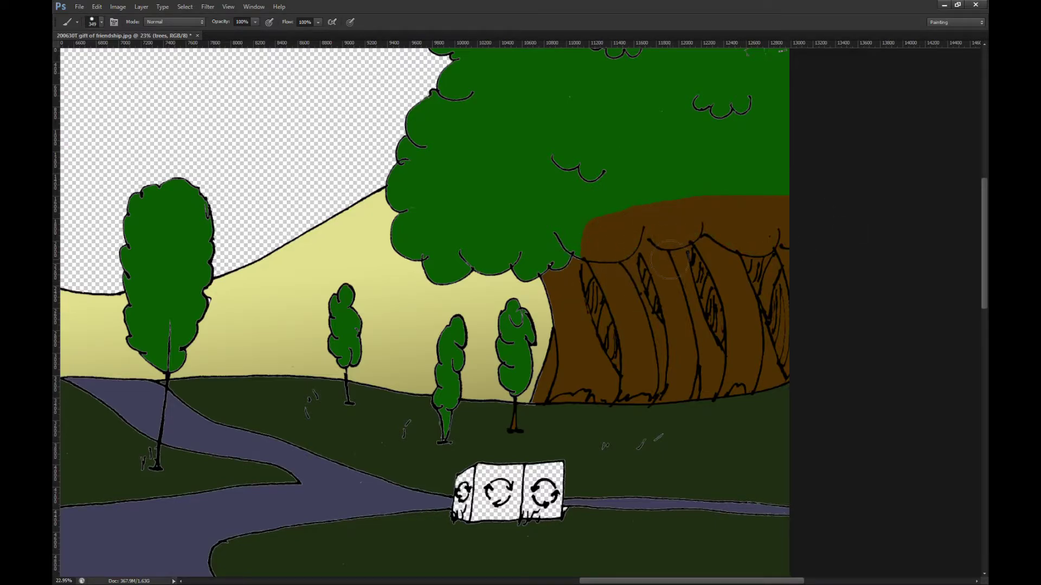
{"action": "scroll", "coordinate": [670, 260], "scroll_direction": "up", "scroll_amount": 3}
{"action": "key", "text": "alt+bracketright"}
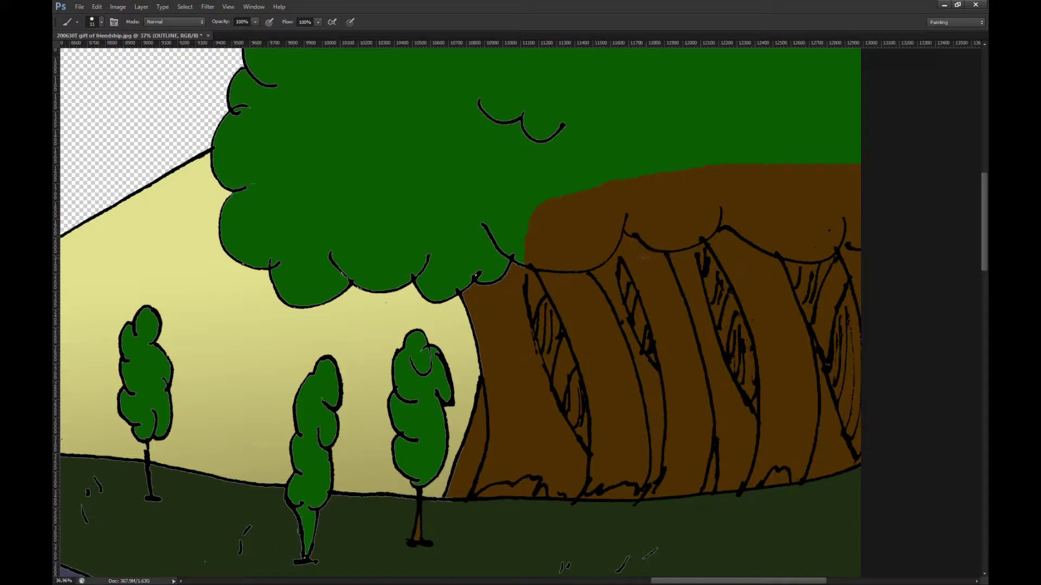
{"action": "key", "text": "alt+["}
Step: Fill the brown area above the right canopy's lower outline with the sampled canopy green on the trees layer
{"action": "key", "text": "w"}
{"action": "left_click", "coordinate": [684, 211]}
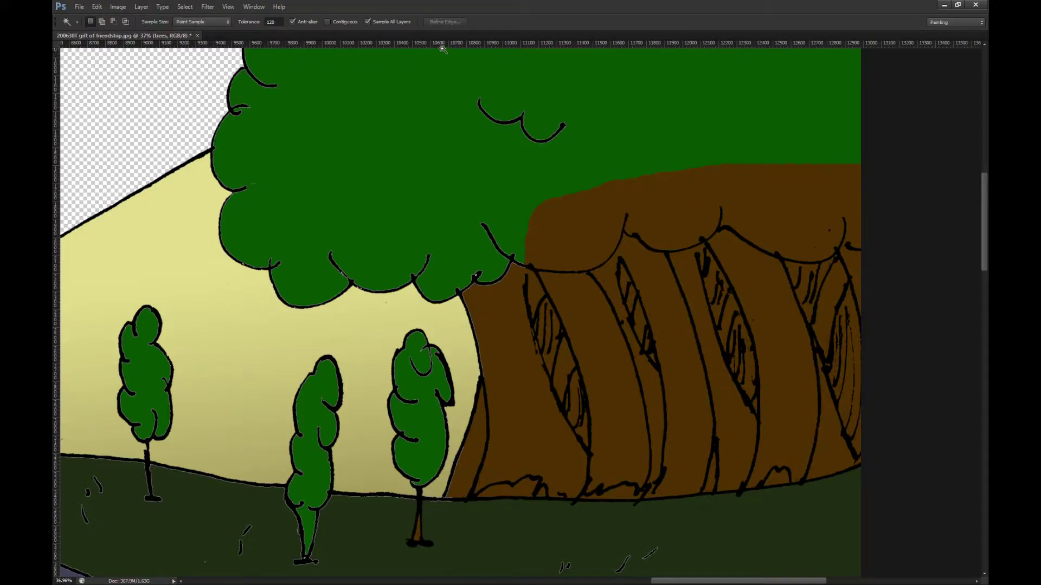
{"action": "left_click", "coordinate": [699, 308]}
{"action": "key", "text": "i"}
{"action": "left_click", "coordinate": [599, 103]}
{"action": "key", "text": "g"}
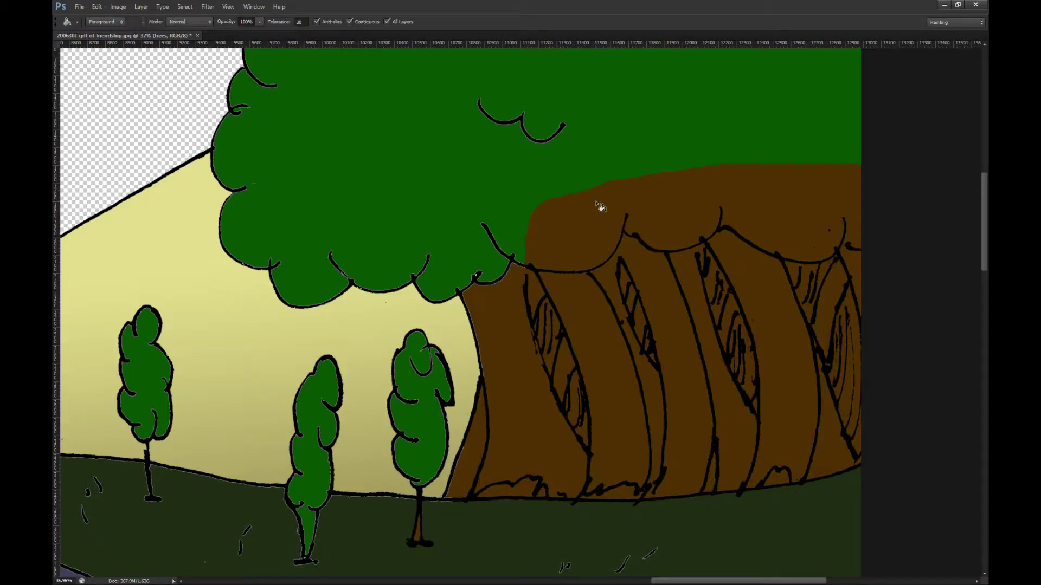
{"action": "scroll", "coordinate": [600, 206], "scroll_direction": "down", "scroll_amount": 2}
{"action": "scroll", "coordinate": [859, 299], "scroll_direction": "down", "scroll_amount": 3}
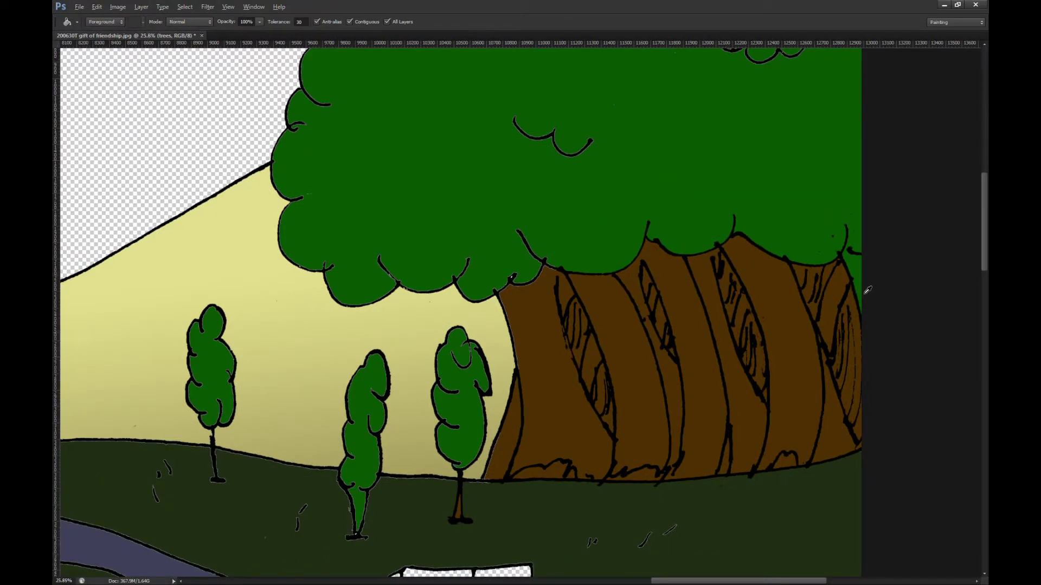
{"action": "scroll", "coordinate": [868, 290], "scroll_direction": "down", "scroll_amount": 1}
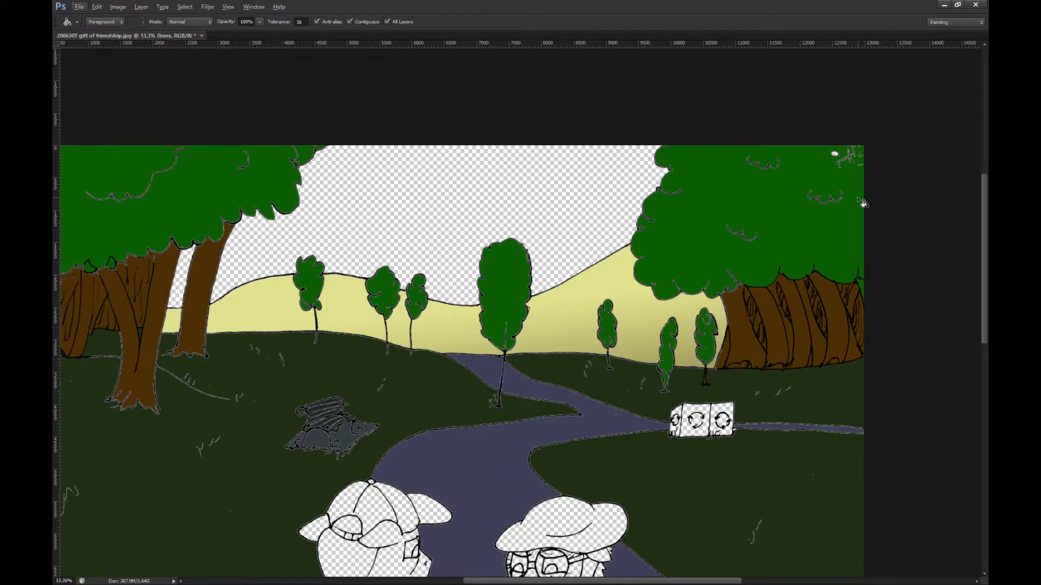
Step: Paint the white speck in the right canopy green and remove the stray corner marks from the OUTLINE layer
{"action": "key", "text": "b"}
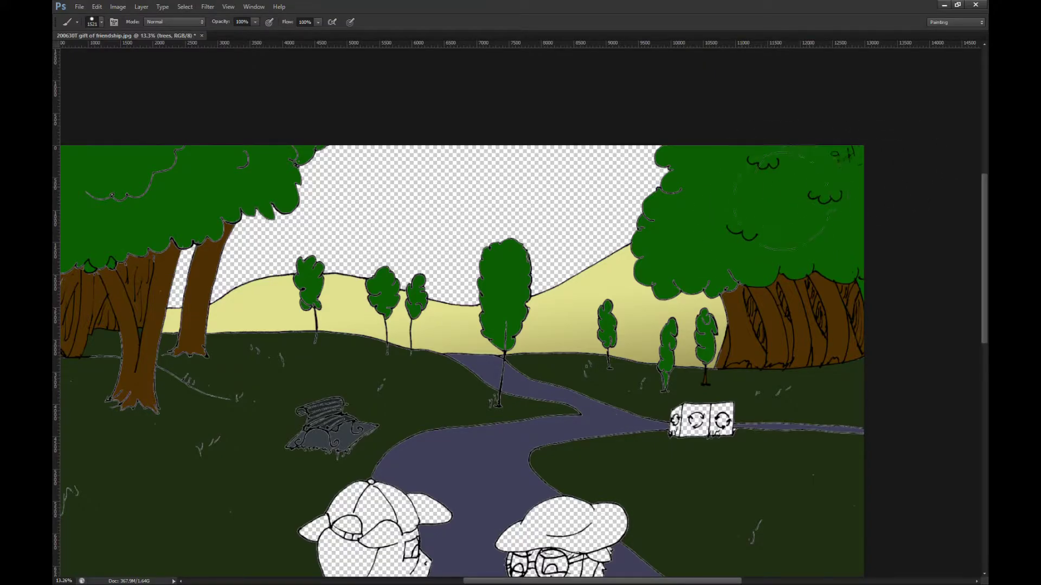
{"action": "scroll", "coordinate": [855, 158], "scroll_direction": "up", "scroll_amount": 3}
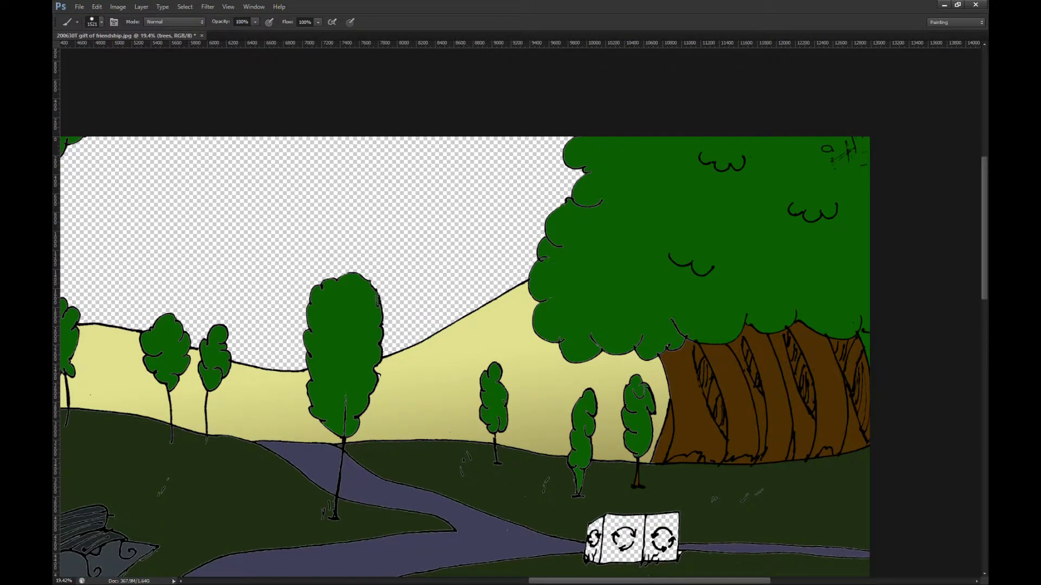
{"action": "left_click", "coordinate": [832, 216], "text": "ctrl"}
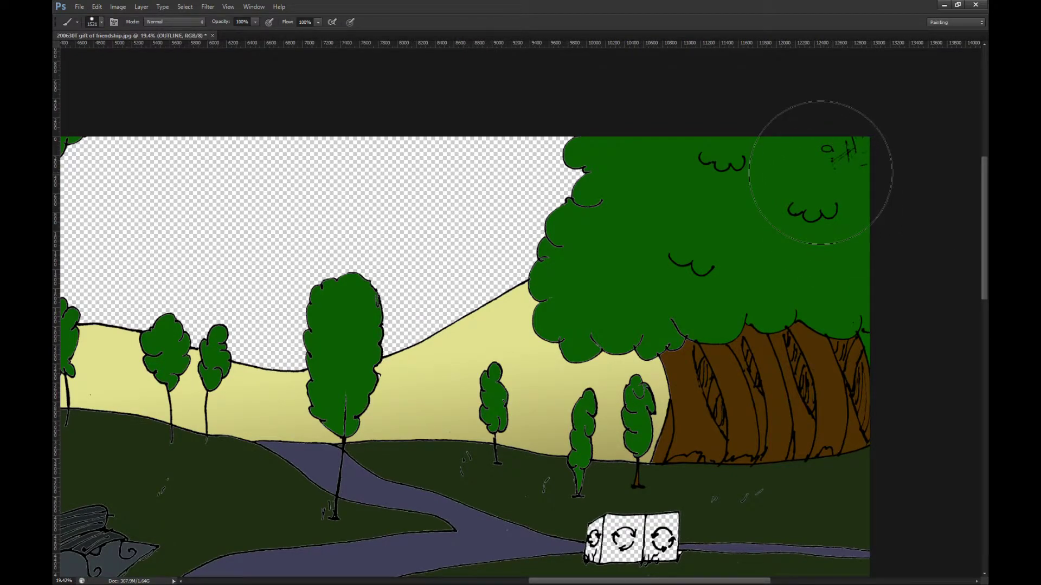
{"action": "key", "text": "m"}
{"action": "left_click_drag", "start_coordinate": [807, 177], "coordinate": [898, 110]}
{"action": "left_click", "coordinate": [847, 164]}
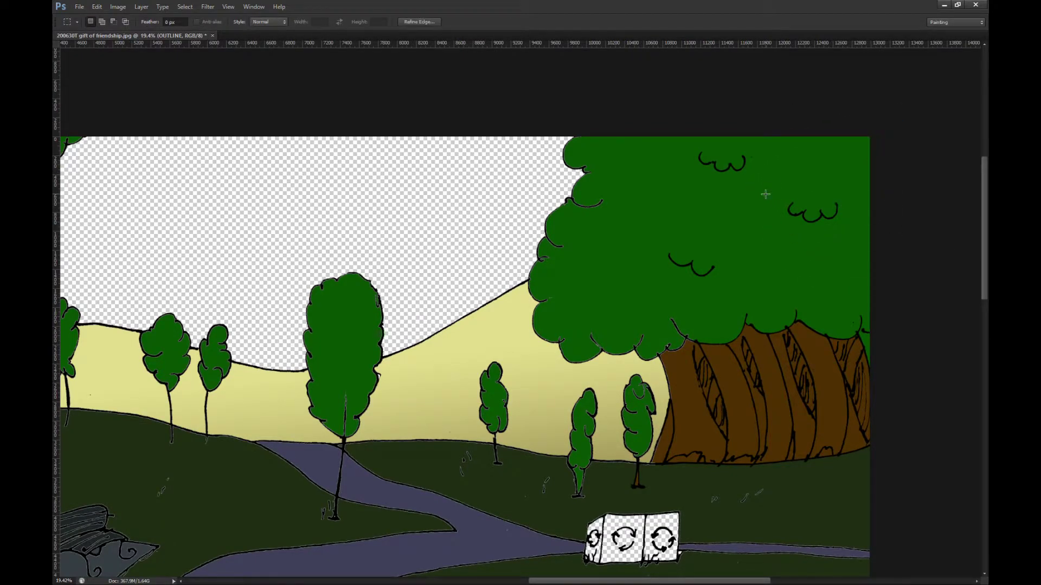
Step: Paint the dog's collar dark red on the collar layer
{"action": "scroll", "coordinate": [774, 190], "scroll_direction": "down", "scroll_amount": 3}
{"action": "scroll", "coordinate": [774, 191], "scroll_direction": "down", "scroll_amount": 1}
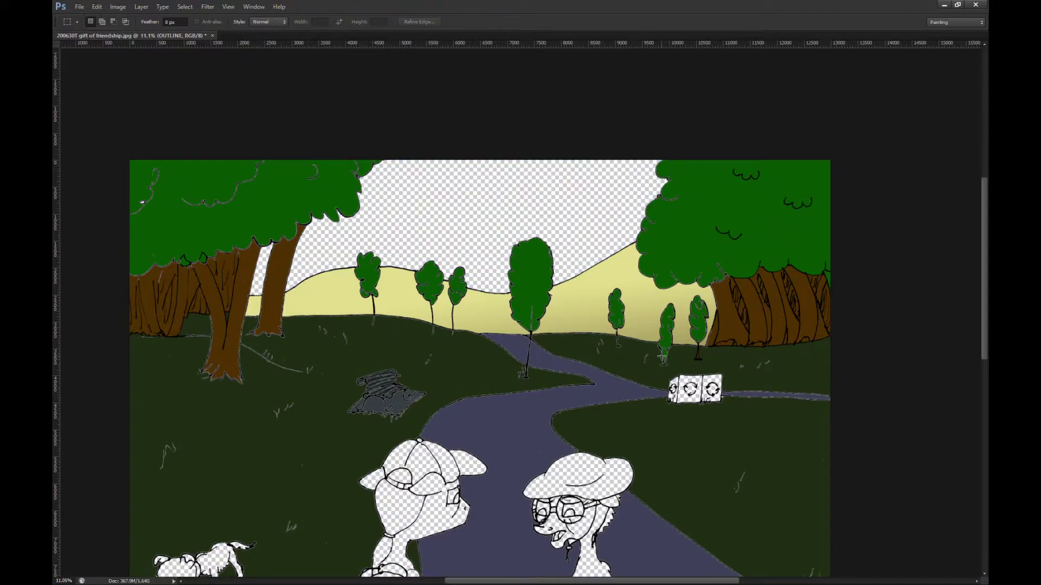
{"action": "left_click_drag", "start_coordinate": [487, 506], "coordinate": [557, 394]}
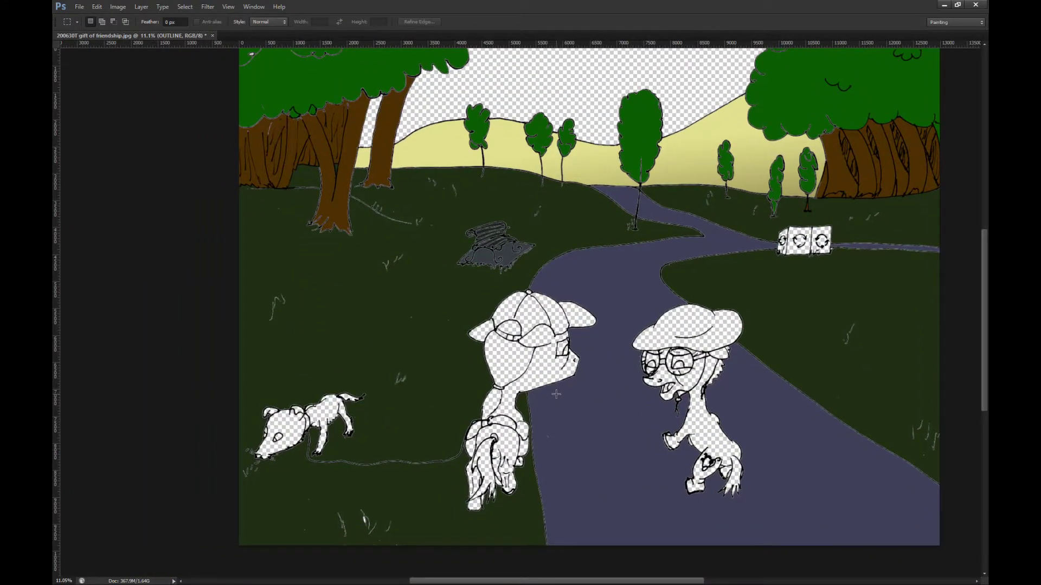
{"action": "scroll", "coordinate": [273, 456], "scroll_direction": "up", "scroll_amount": 5}
{"action": "scroll", "coordinate": [269, 449], "scroll_direction": "left", "scroll_amount": 1}
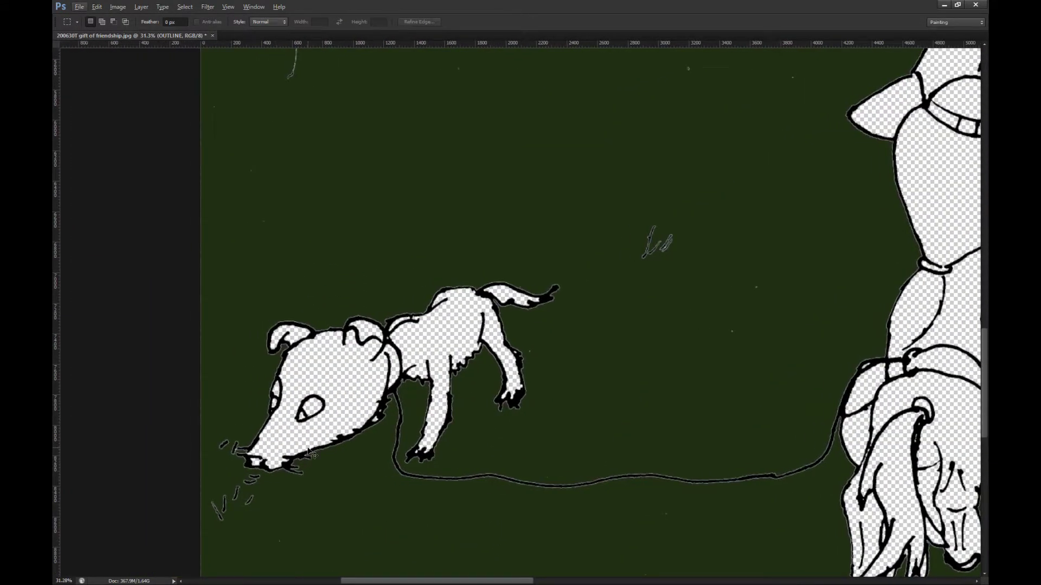
{"action": "key", "text": "alt+bracketleft"}
{"action": "key", "text": "alt+bracketleft"}
{"action": "key", "text": "alt+bracketleft"}
{"action": "key", "text": "i"}
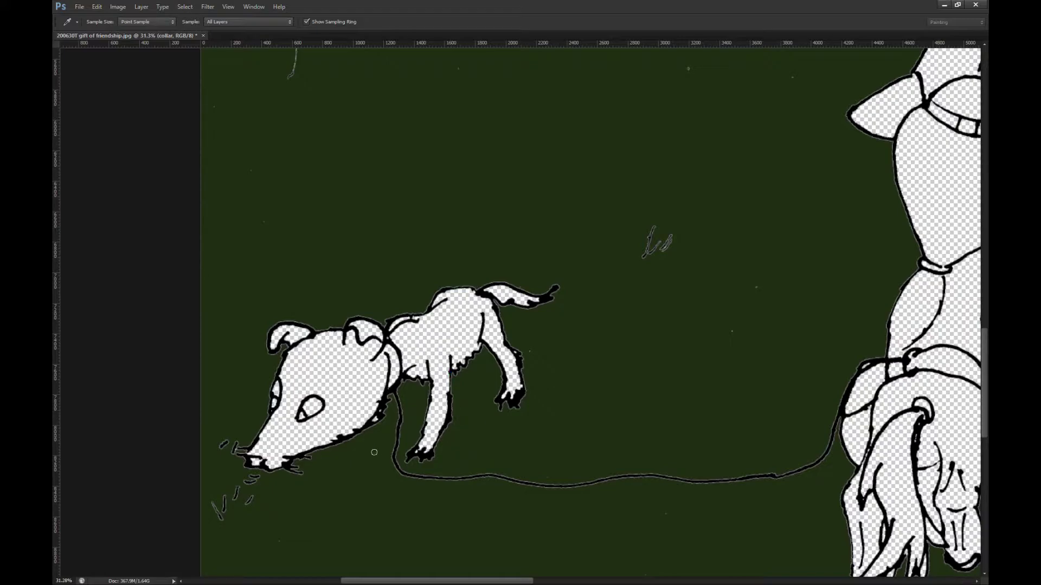
{"action": "key", "text": "m"}
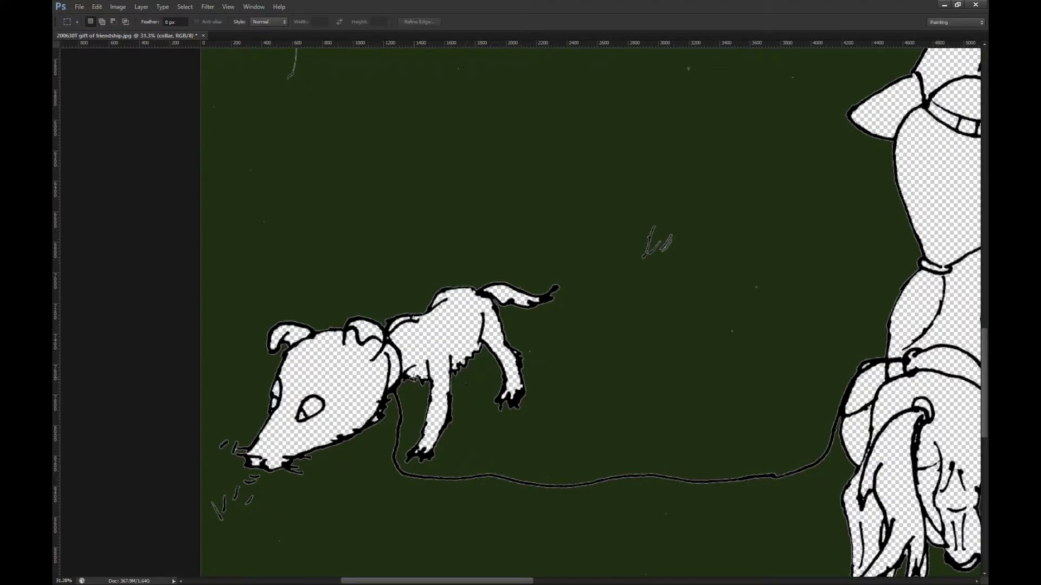
{"action": "scroll", "coordinate": [395, 373], "scroll_direction": "up", "scroll_amount": 10}
{"action": "key", "text": "b"}
{"action": "mouse_move", "coordinate": [391, 417]}
{"action": "left_mouse_down"}
{"action": "mouse_move", "coordinate": [369, 459]}
{"action": "mouse_move", "coordinate": [410, 352]}
{"action": "mouse_move", "coordinate": [392, 317]}
{"action": "mouse_move", "coordinate": [396, 381]}
{"action": "mouse_move", "coordinate": [386, 286]}
{"action": "mouse_move", "coordinate": [358, 233]}
{"action": "left_mouse_up"}
{"action": "scroll", "coordinate": [393, 259], "scroll_direction": "down", "scroll_amount": 5}
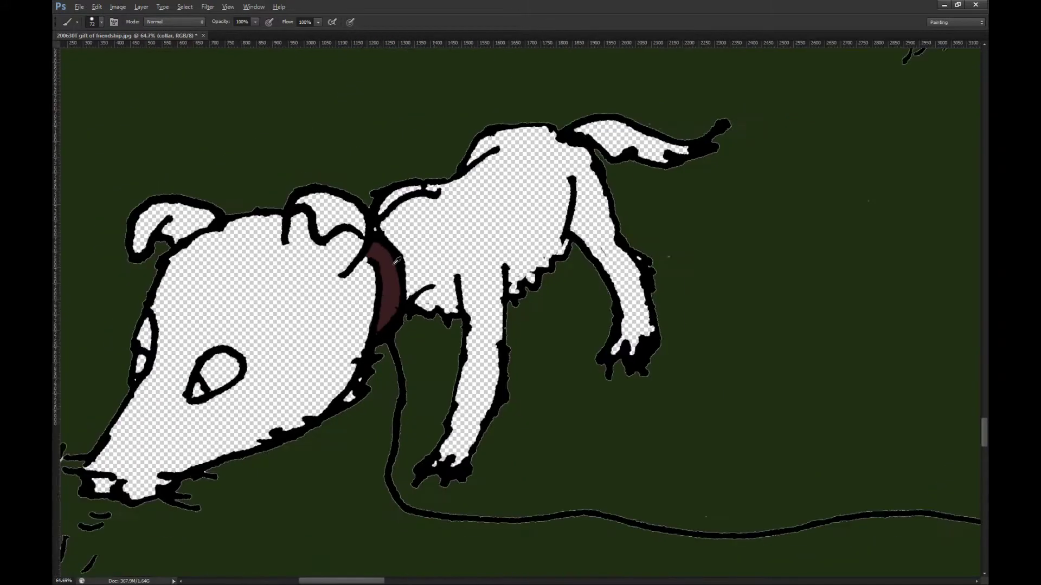
Step: Paint the small lower sections of both of the dog's eyes dark brown on the collar layer
{"action": "scroll", "coordinate": [396, 262], "scroll_direction": "down", "scroll_amount": 4}
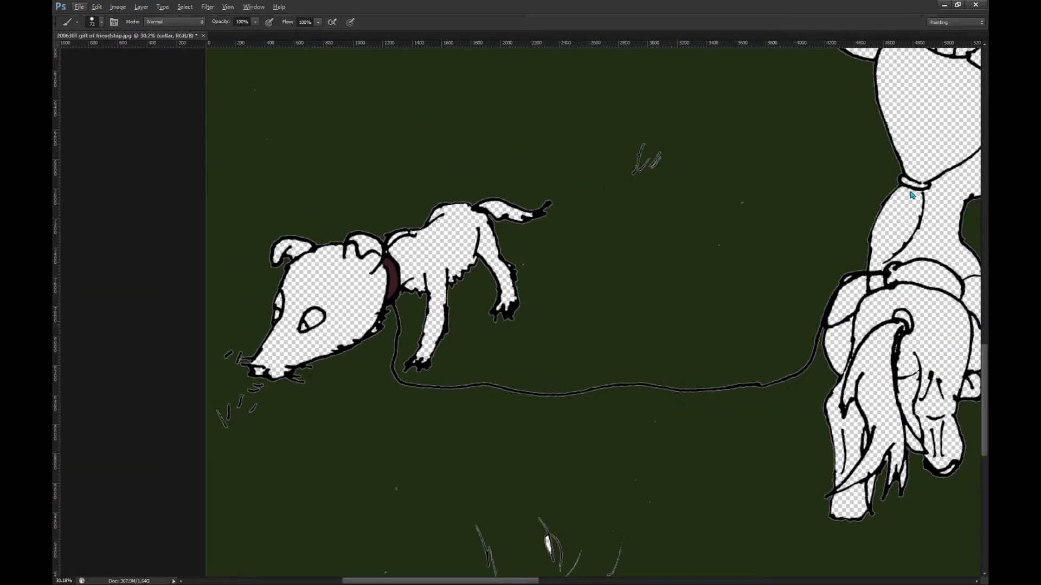
{"action": "key", "text": "i"}
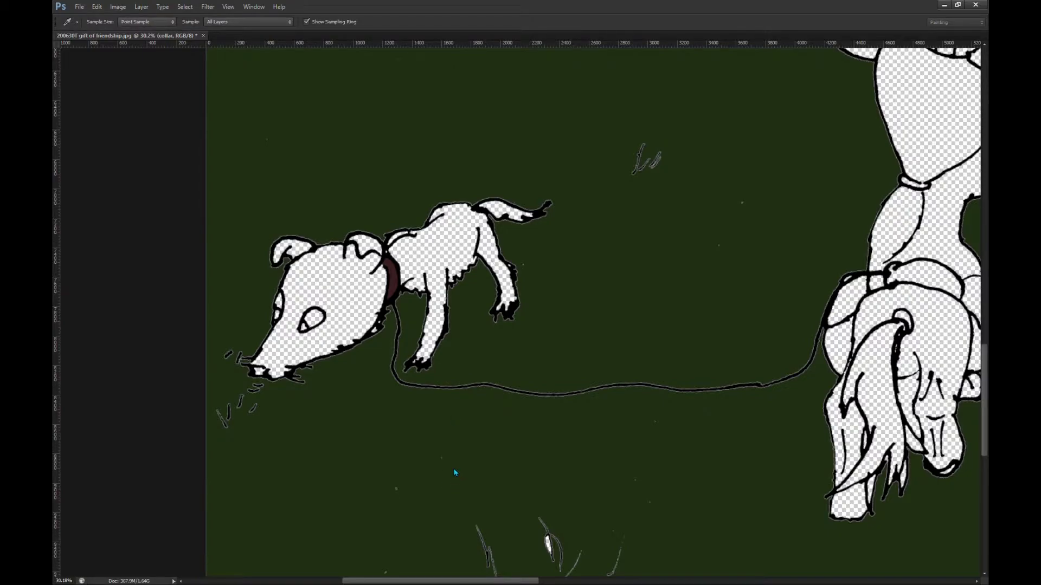
{"action": "key", "text": "b"}
{"action": "scroll", "coordinate": [298, 325], "scroll_direction": "up", "scroll_amount": 4}
{"action": "mouse_move", "coordinate": [298, 325]}
{"action": "left_mouse_down"}
{"action": "mouse_move", "coordinate": [331, 328]}
{"action": "mouse_move", "coordinate": [325, 333]}
{"action": "left_mouse_up"}
{"action": "left_click_drag", "start_coordinate": [236, 283], "coordinate": [234, 292]}
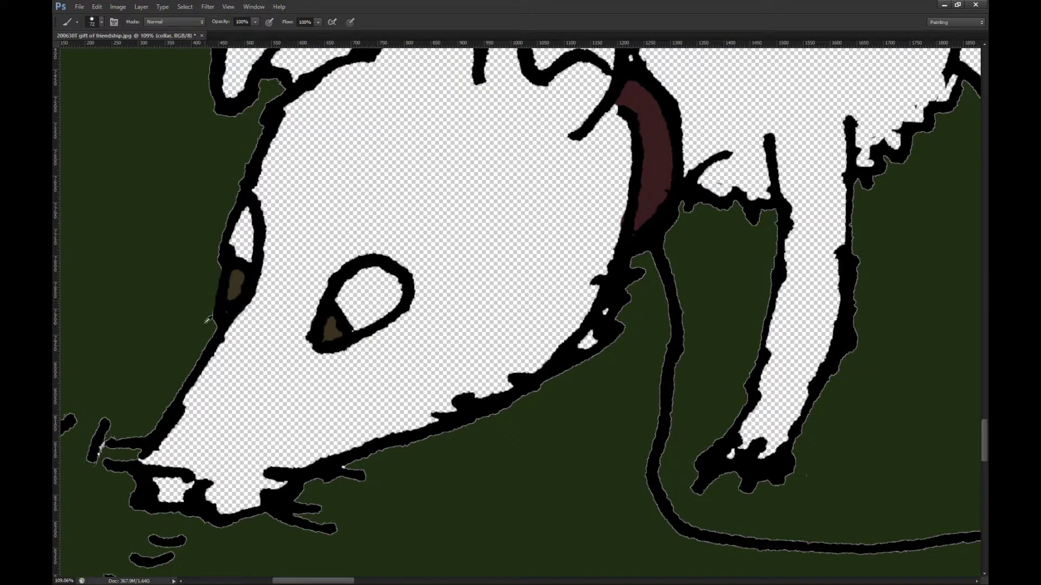
Step: Fill the dog's body and legs with dark grey on a new layer named dog
{"action": "scroll", "coordinate": [208, 320], "scroll_direction": "down", "scroll_amount": 3}
{"action": "key", "text": "i"}
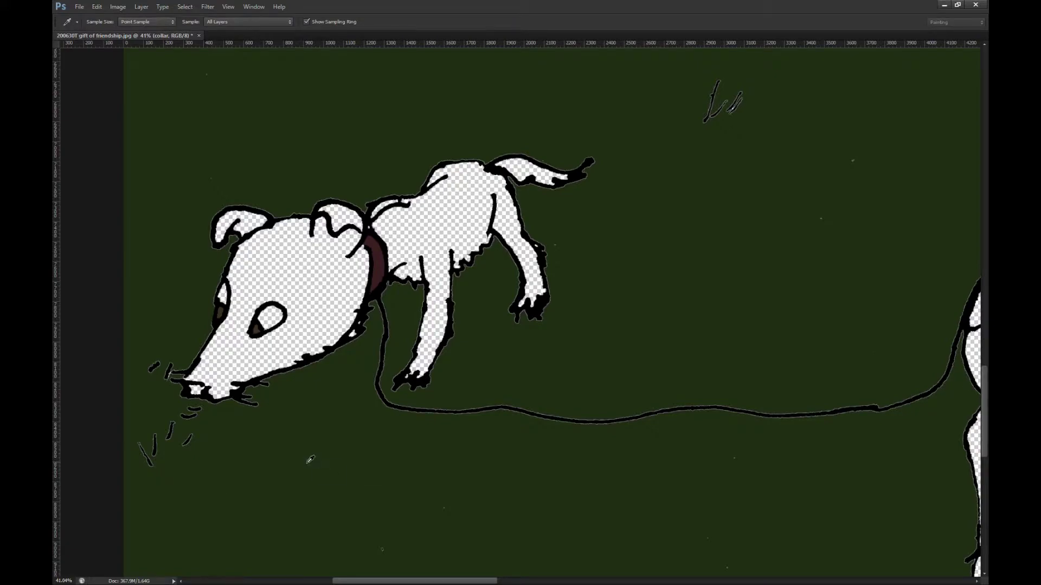
{"action": "key", "text": "b"}
{"action": "scroll", "coordinate": [317, 325], "scroll_direction": "up", "scroll_amount": 2}
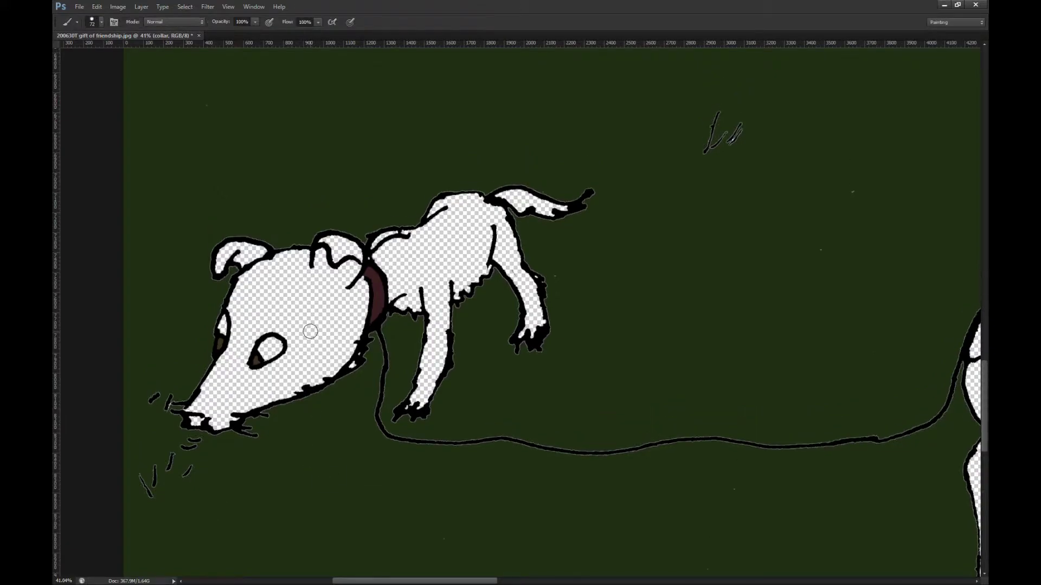
{"action": "key", "text": "g"}
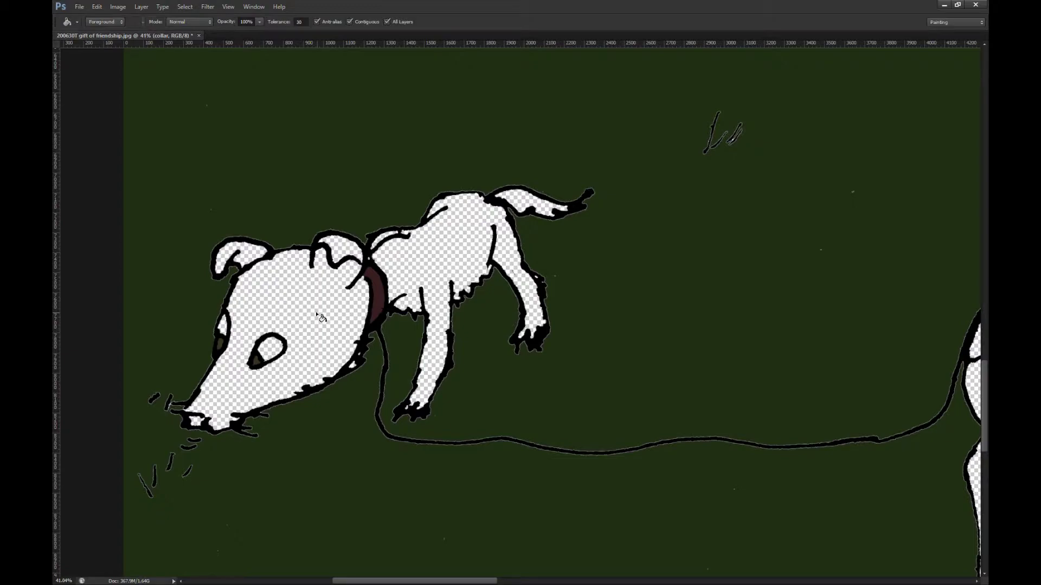
{"action": "left_click", "coordinate": [319, 316]}
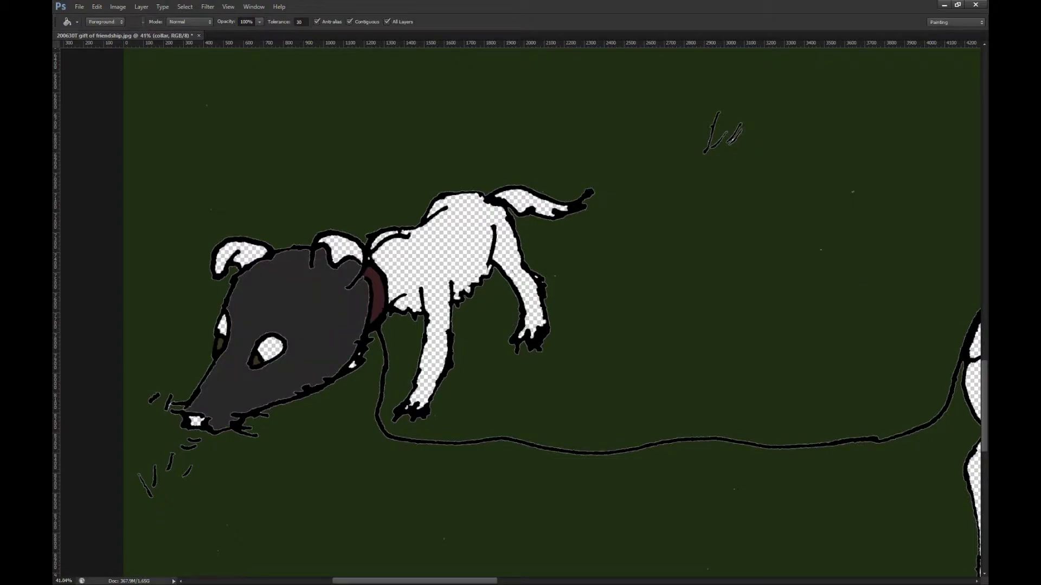
{"action": "key", "text": "ctrl+z"}
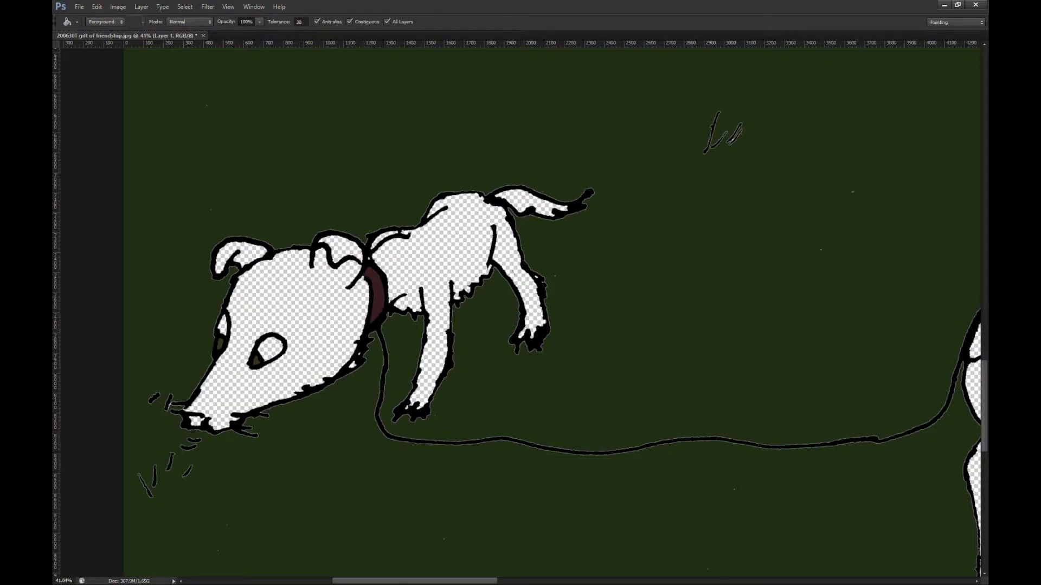
{"action": "key", "text": "Return"}
{"action": "left_click", "coordinate": [478, 272]}
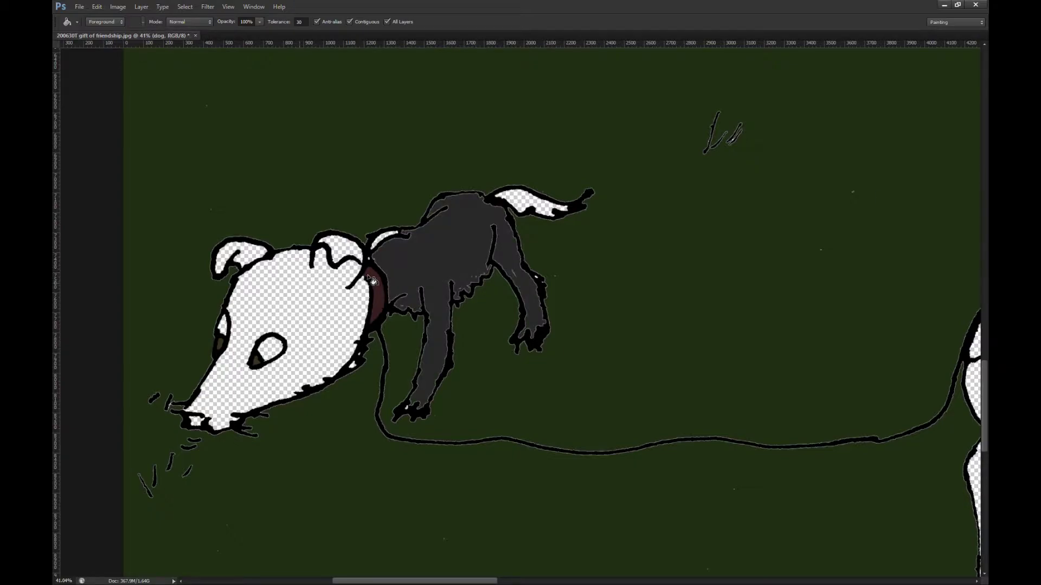
Step: Fill the dog's tail and head with dark grey and paint the ears, neck patch and remaining edge gaps on the dog layer
{"action": "left_click", "coordinate": [573, 212]}
{"action": "left_click", "coordinate": [543, 210]}
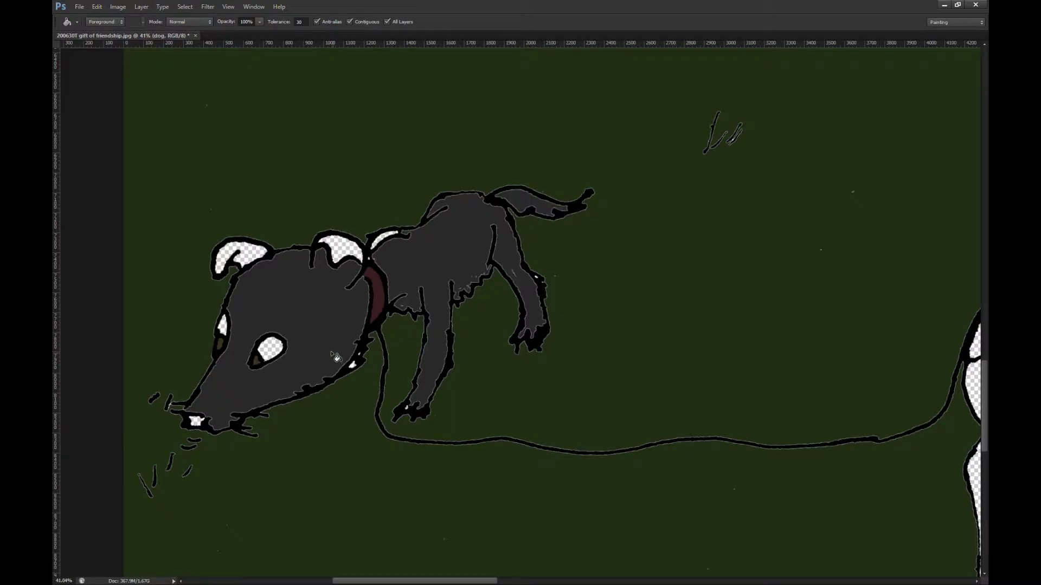
{"action": "key", "text": "b"}
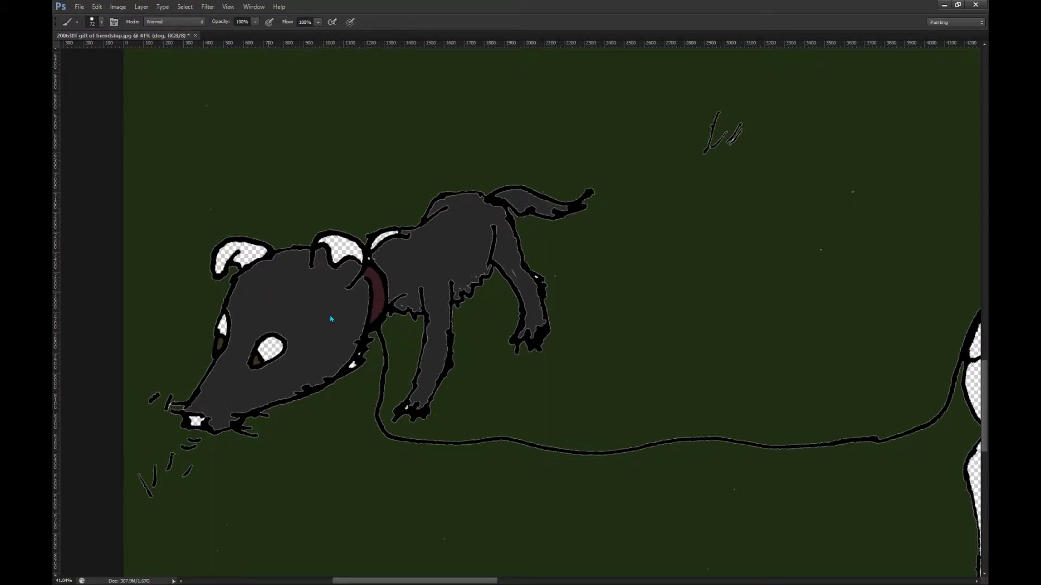
{"action": "left_click_drag", "start_coordinate": [248, 259], "coordinate": [227, 260]}
{"action": "mouse_move", "coordinate": [219, 263]}
{"action": "left_mouse_down"}
{"action": "mouse_move", "coordinate": [290, 241]}
{"action": "mouse_move", "coordinate": [347, 247]}
{"action": "mouse_move", "coordinate": [342, 260]}
{"action": "mouse_move", "coordinate": [395, 233]}
{"action": "left_mouse_up"}
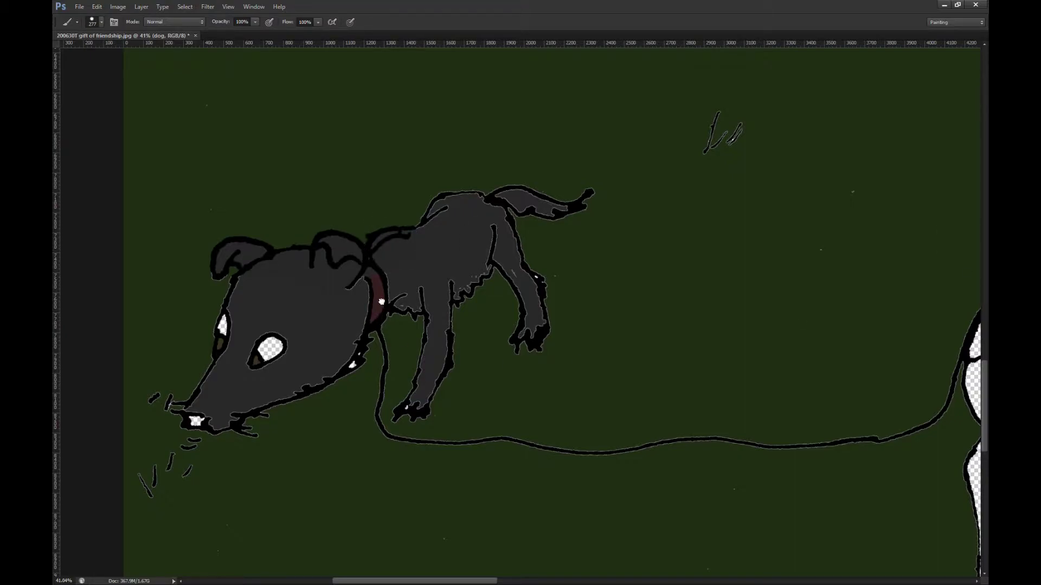
{"action": "mouse_move", "coordinate": [585, 194]}
{"action": "left_mouse_down"}
{"action": "mouse_move", "coordinate": [493, 242]}
{"action": "mouse_move", "coordinate": [503, 318]}
{"action": "mouse_move", "coordinate": [522, 323]}
{"action": "mouse_move", "coordinate": [533, 265]}
{"action": "mouse_move", "coordinate": [512, 313]}
{"action": "mouse_move", "coordinate": [526, 339]}
{"action": "mouse_move", "coordinate": [452, 361]}
{"action": "mouse_move", "coordinate": [411, 399]}
{"action": "mouse_move", "coordinate": [430, 386]}
{"action": "mouse_move", "coordinate": [452, 270]}
{"action": "mouse_move", "coordinate": [406, 321]}
{"action": "mouse_move", "coordinate": [349, 334]}
{"action": "mouse_move", "coordinate": [280, 411]}
{"action": "mouse_move", "coordinate": [259, 414]}
{"action": "mouse_move", "coordinate": [325, 357]}
{"action": "mouse_move", "coordinate": [307, 311]}
{"action": "mouse_move", "coordinate": [228, 276]}
{"action": "mouse_move", "coordinate": [258, 281]}
{"action": "mouse_move", "coordinate": [250, 260]}
{"action": "mouse_move", "coordinate": [265, 348]}
{"action": "mouse_move", "coordinate": [230, 402]}
{"action": "mouse_move", "coordinate": [241, 416]}
{"action": "mouse_move", "coordinate": [221, 386]}
{"action": "mouse_move", "coordinate": [183, 379]}
{"action": "left_mouse_up"}
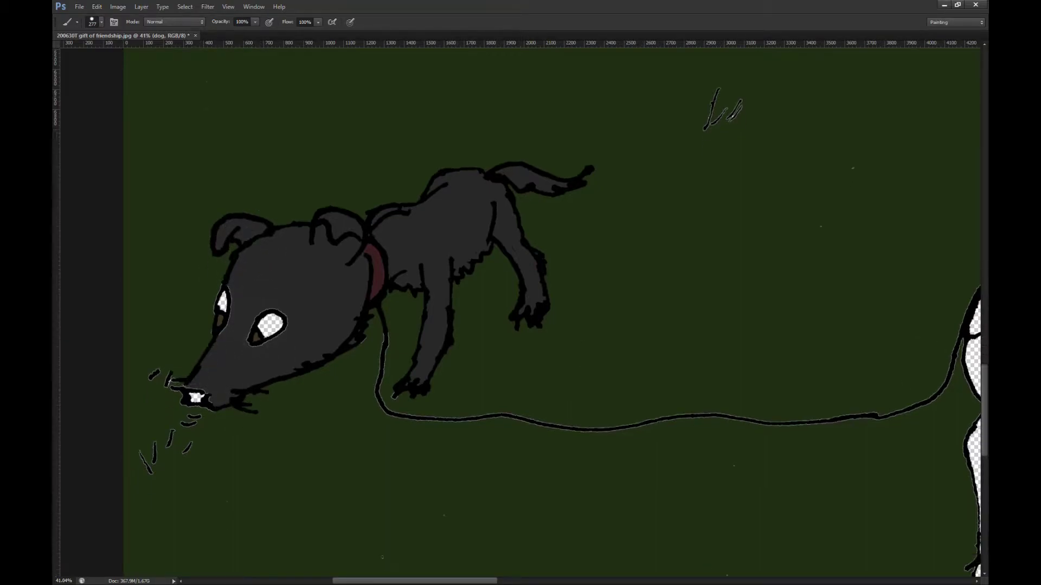
Step: Paint the dog's nose pink on a new layer named dog nose and remove the pink that spills onto the muzzle
{"action": "scroll", "coordinate": [171, 375], "scroll_direction": "up", "scroll_amount": 3}
{"action": "scroll", "coordinate": [170, 375], "scroll_direction": "up", "scroll_amount": 1}
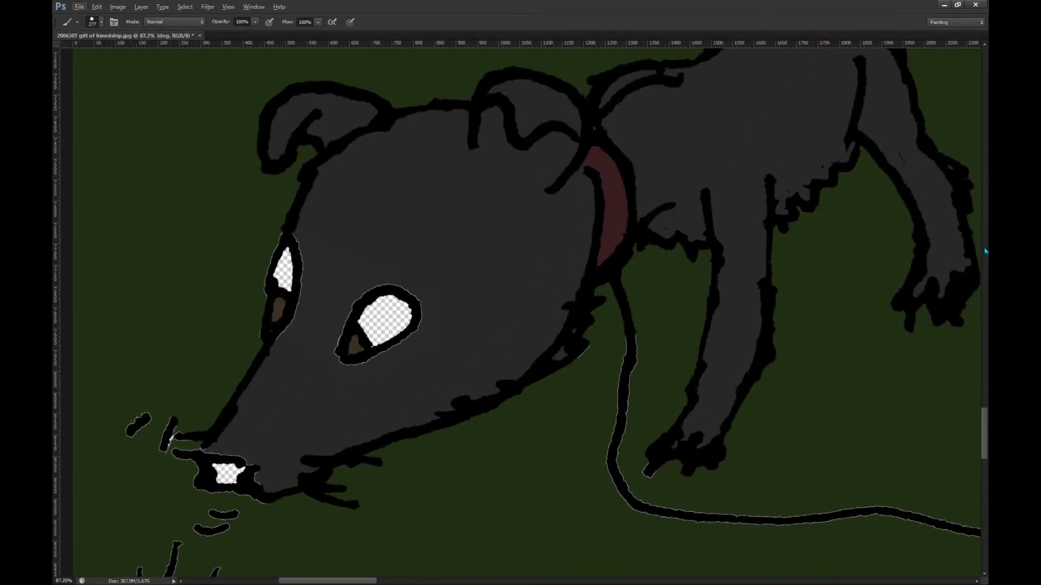
{"action": "key", "text": "i"}
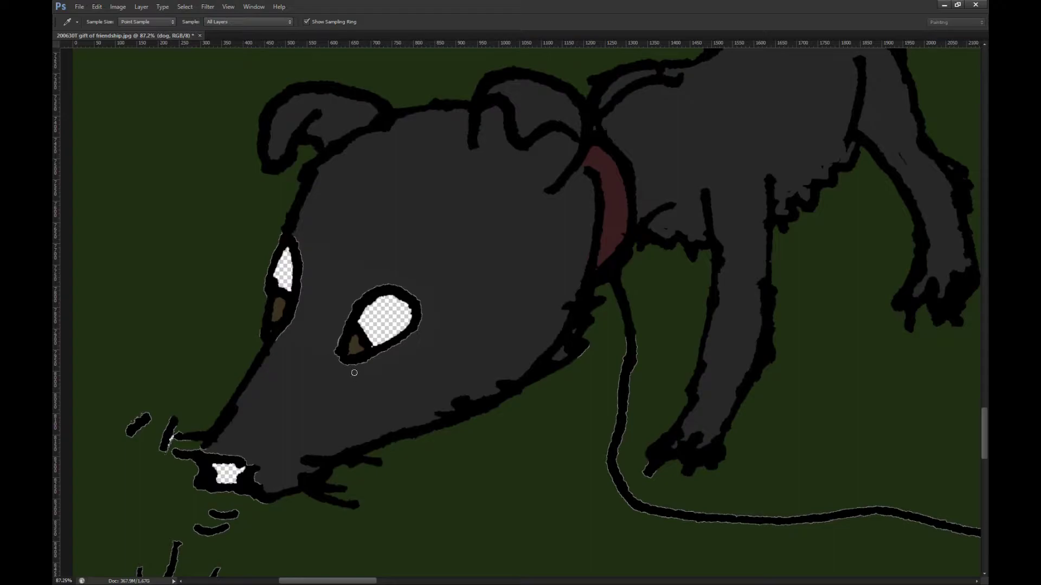
{"action": "key", "text": "b"}
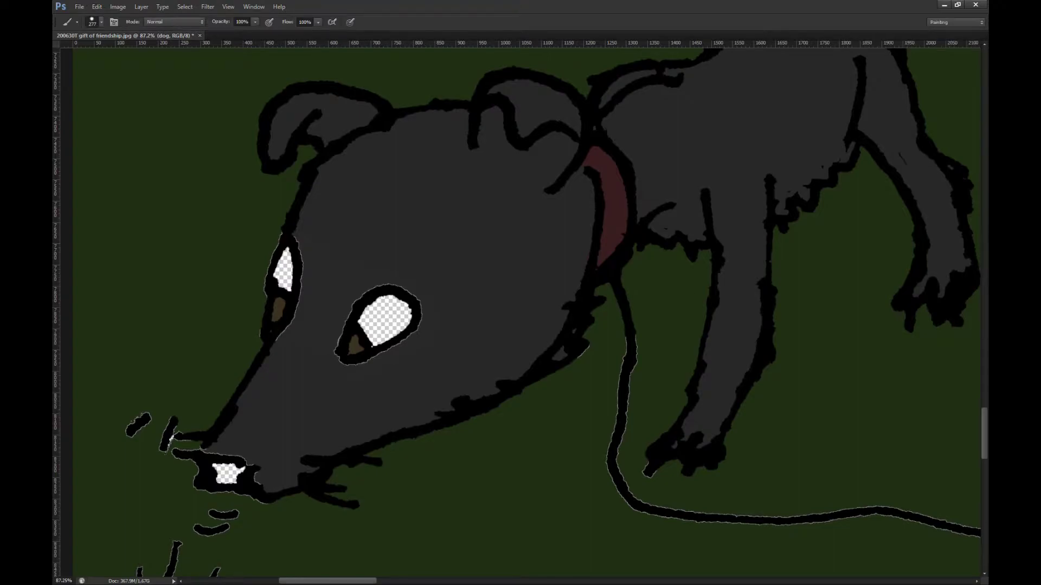
{"action": "key", "text": "ctrl+alt+shift+n"}
{"action": "type", "text": "dog nose"}
{"action": "key", "text": "Return"}
{"action": "left_click", "coordinate": [226, 474]}
{"action": "mouse_move", "coordinate": [213, 518]}
{"action": "left_mouse_down"}
{"action": "mouse_move", "coordinate": [202, 473]}
{"action": "mouse_move", "coordinate": [251, 488]}
{"action": "mouse_move", "coordinate": [227, 477]}
{"action": "left_mouse_up"}
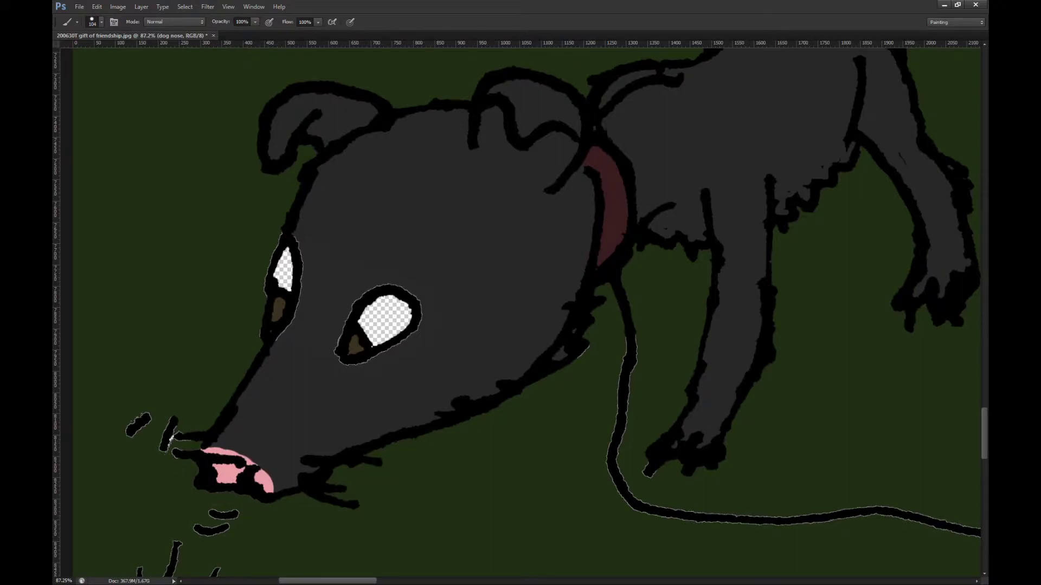
{"action": "left_click_drag", "start_coordinate": [269, 485], "coordinate": [206, 452]}
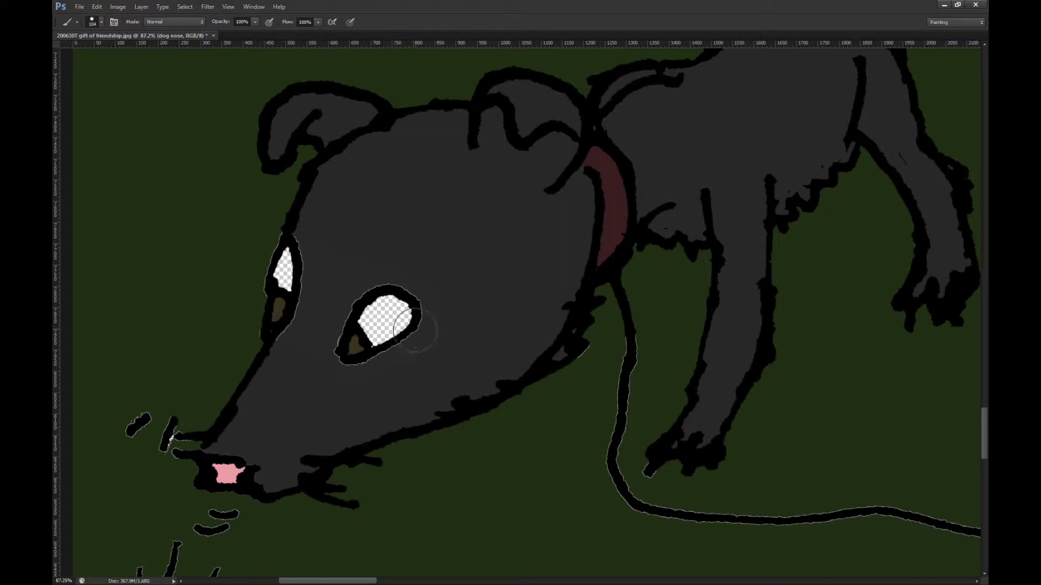
Step: Paint the large empty sections of both of the dog's eyes white on a new layer named dog eyes
{"action": "scroll", "coordinate": [415, 331], "scroll_direction": "up", "scroll_amount": 2}
{"action": "key", "text": "ctrl+alt+shift+n"}
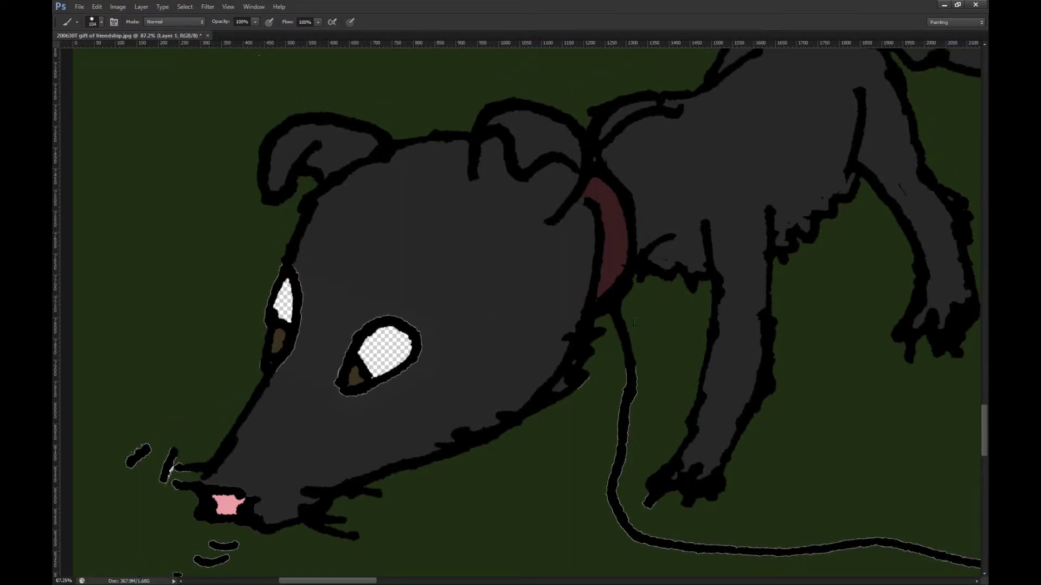
{"action": "type", "text": "dog eyes"}
{"action": "key", "text": "Return"}
{"action": "mouse_move", "coordinate": [385, 364]}
{"action": "left_mouse_down"}
{"action": "mouse_move", "coordinate": [364, 375]}
{"action": "mouse_move", "coordinate": [383, 339]}
{"action": "mouse_move", "coordinate": [405, 381]}
{"action": "left_mouse_up"}
{"action": "left_click_drag", "start_coordinate": [287, 325], "coordinate": [285, 296]}
{"action": "scroll", "coordinate": [184, 349], "scroll_direction": "down", "scroll_amount": 1}
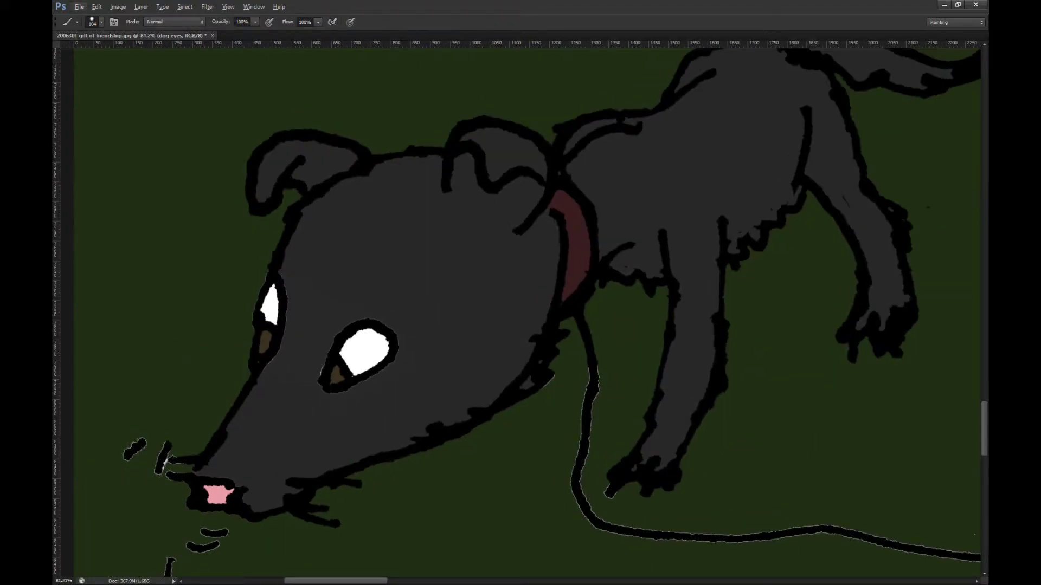
{"action": "key", "text": "alt+bracketleft"}
{"action": "key", "text": "i"}
{"action": "key", "text": "alt+bracketright"}
{"action": "key", "text": "b"}
{"action": "left_click_drag", "start_coordinate": [296, 306], "coordinate": [299, 282]}
{"action": "key", "text": "ctrl+z"}
Step: Save the layered picture as 200630T gift of friendship.psd
{"action": "scroll", "coordinate": [279, 379], "scroll_direction": "down", "scroll_amount": 2}
{"action": "scroll", "coordinate": [279, 379], "scroll_direction": "down", "scroll_amount": 3}
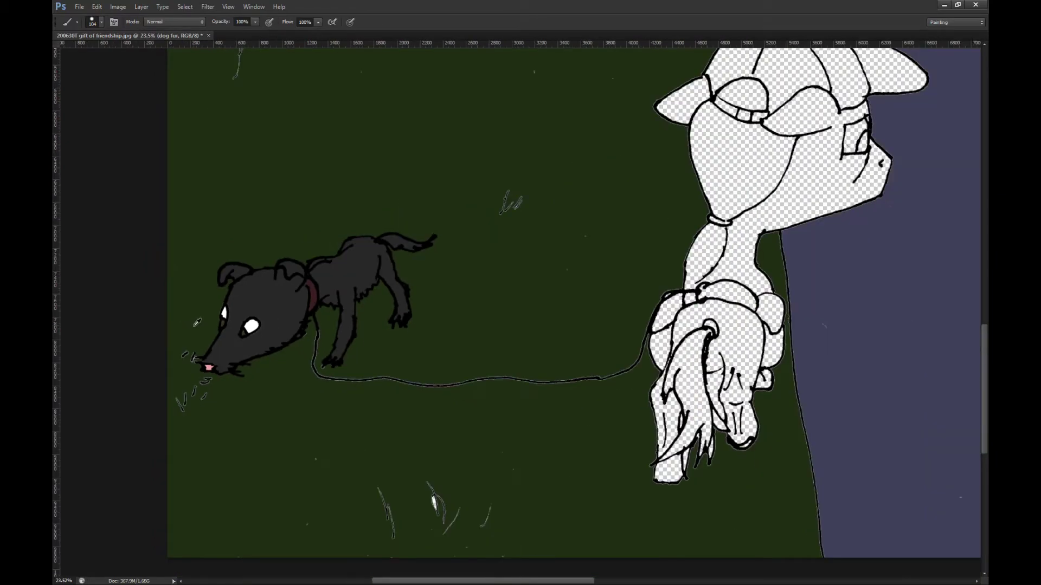
{"action": "scroll", "coordinate": [270, 337], "scroll_direction": "up", "scroll_amount": 1}
{"action": "scroll", "coordinate": [270, 337], "scroll_direction": "down", "scroll_amount": 2}
{"action": "scroll", "coordinate": [391, 322], "scroll_direction": "right", "scroll_amount": 3}
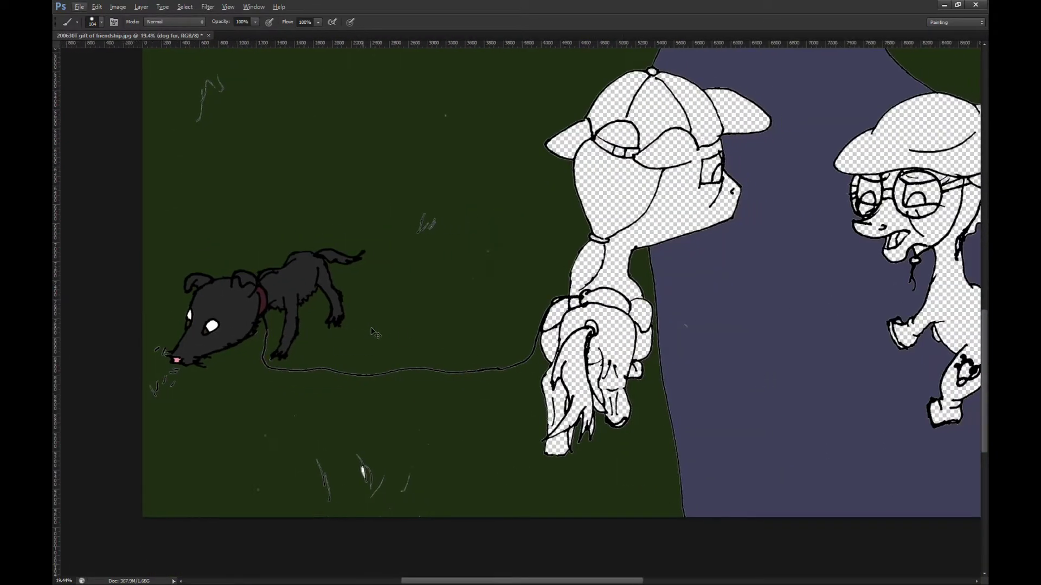
{"action": "scroll", "coordinate": [394, 323], "scroll_direction": "up", "scroll_amount": 2}
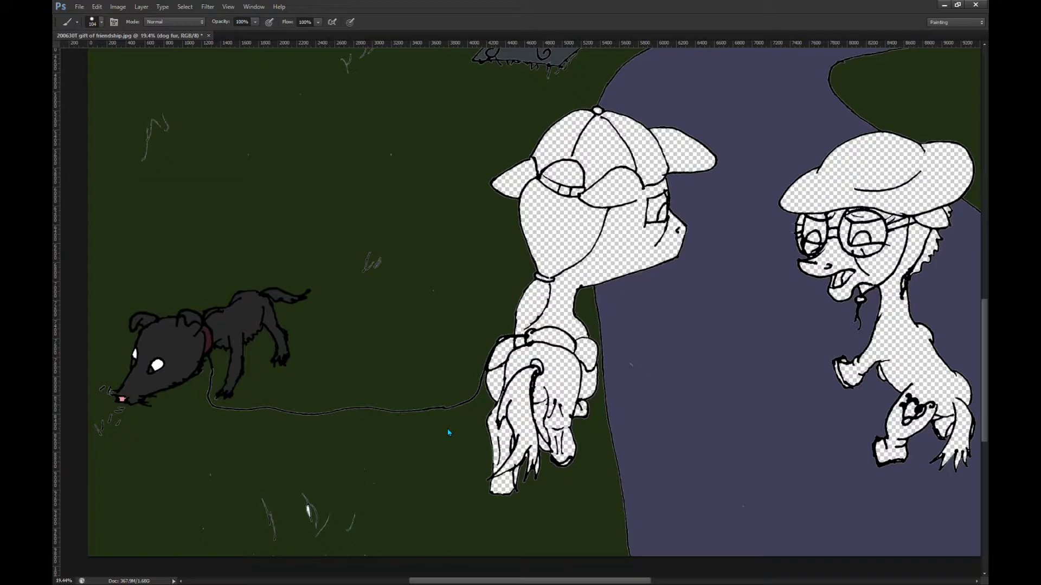
{"action": "key", "text": "ctrl+s"}
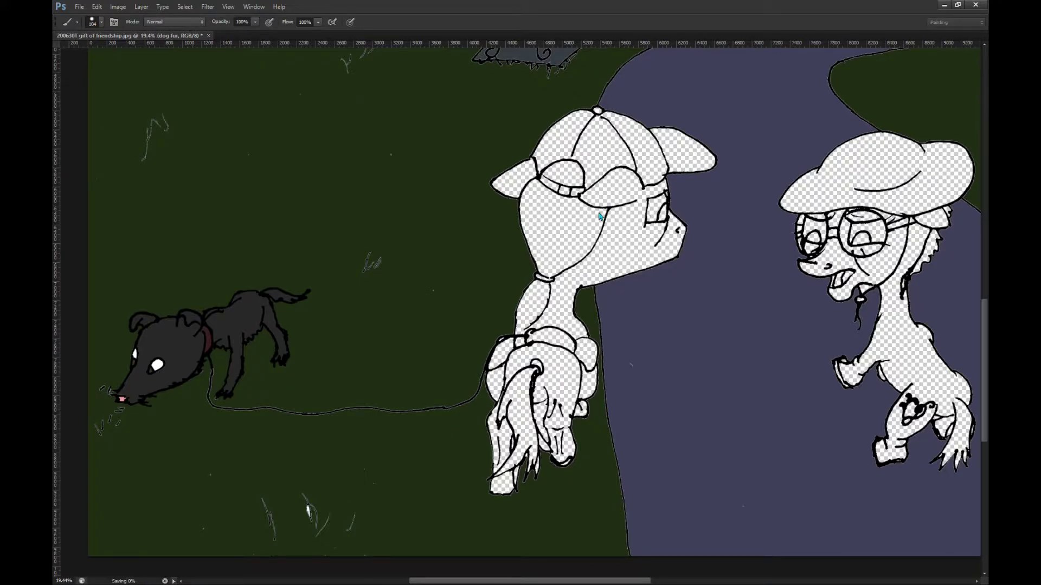
Step: Select the area outside the hills on the distant hills layer and cut it to a new layer named near grass
{"action": "key", "text": "ctrl+0"}
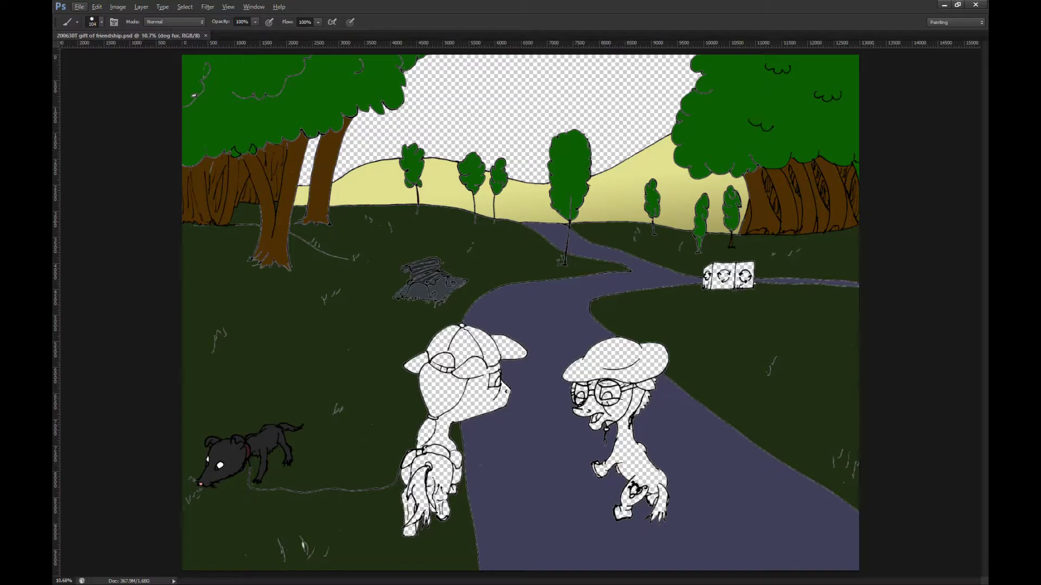
{"action": "key", "text": "alt+bracketleft"}
{"action": "key", "text": "alt+bracketleft"}
{"action": "key", "text": "m"}
{"action": "key", "text": "w"}
{"action": "left_click", "coordinate": [319, 96]}
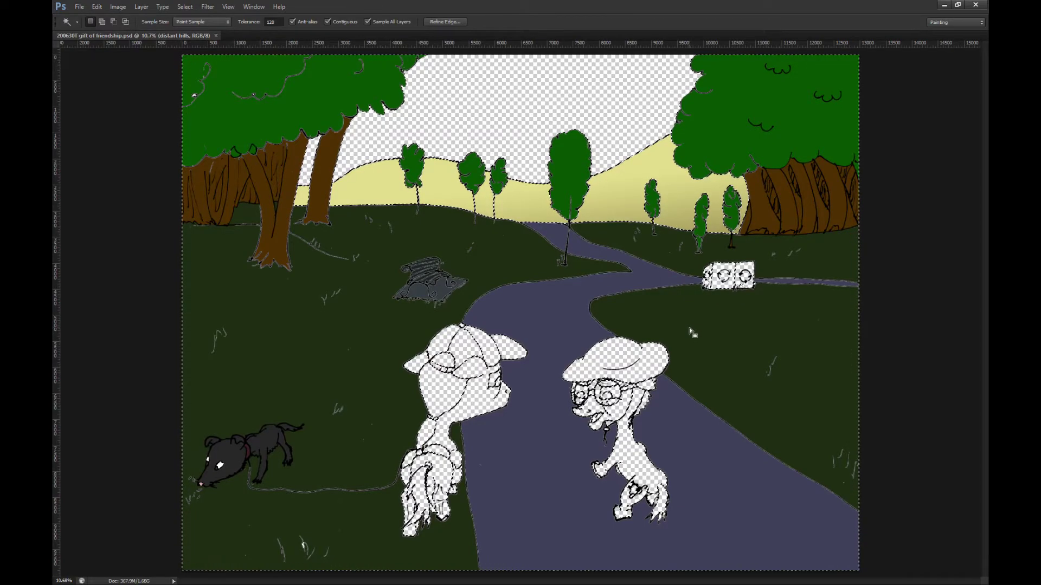
{"action": "key", "text": "Delete"}
{"action": "key", "text": "ctrl+z"}
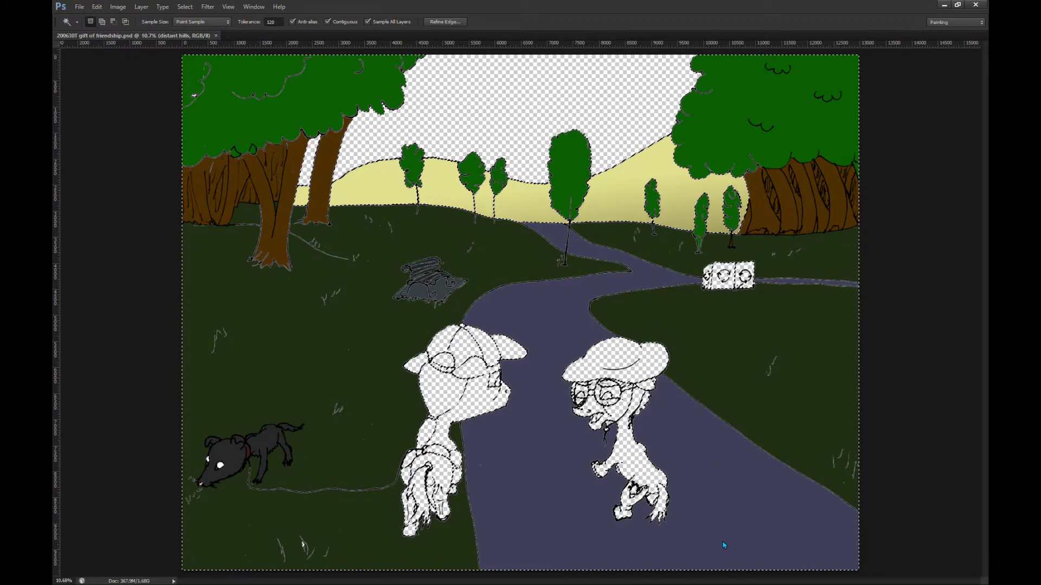
{"action": "key", "text": "ctrl+shift+j"}
{"action": "type", "text": "near grass"}
{"action": "key", "text": "Return"}
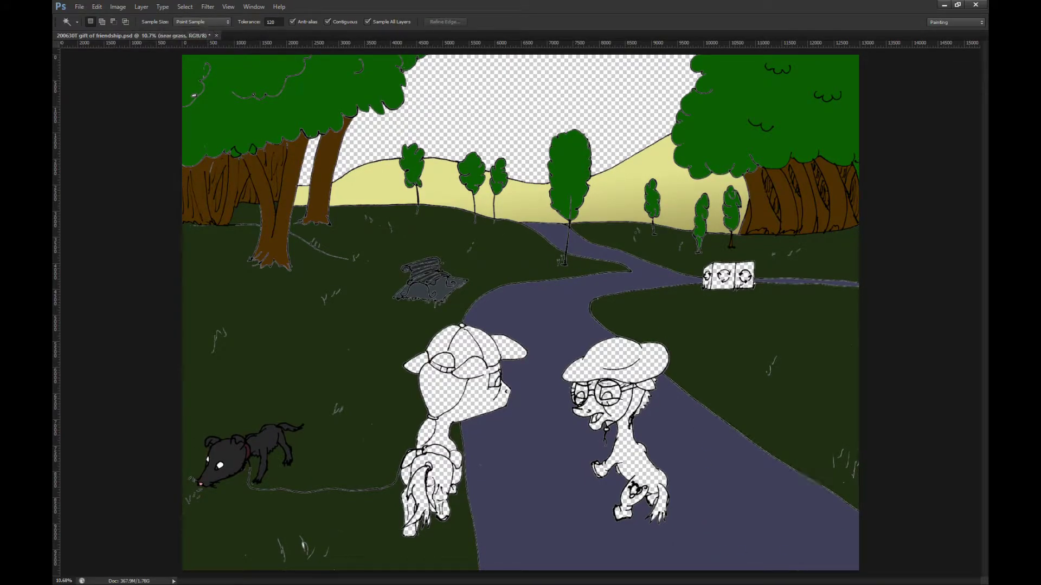
Step: Recolour the distant hills layer to light green and save the document
{"action": "key", "text": "alt+bracketleft"}
{"action": "key", "text": "i"}
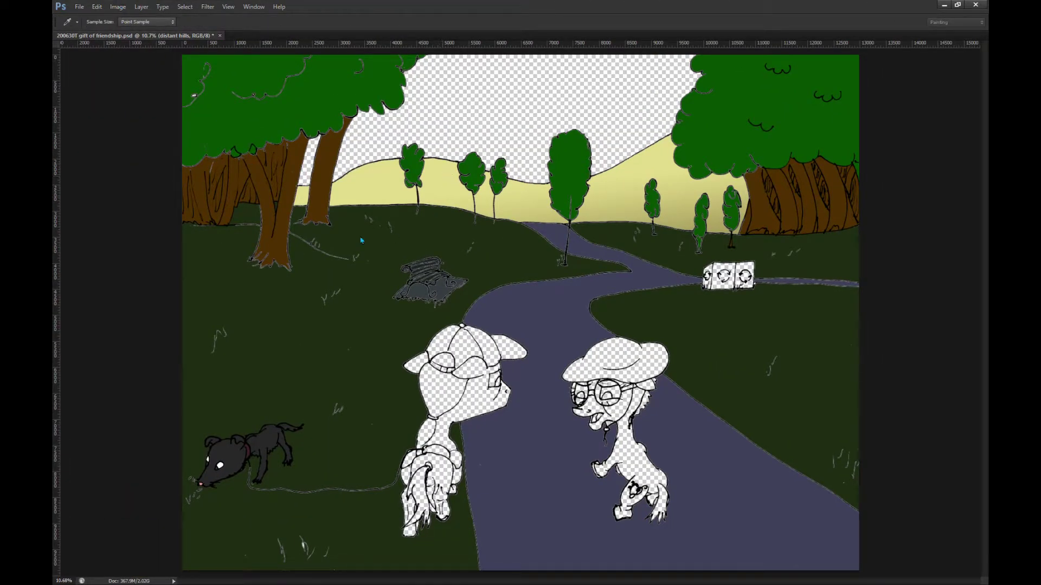
{"action": "left_click_drag", "start_coordinate": [280, 300], "coordinate": [292, 301]}
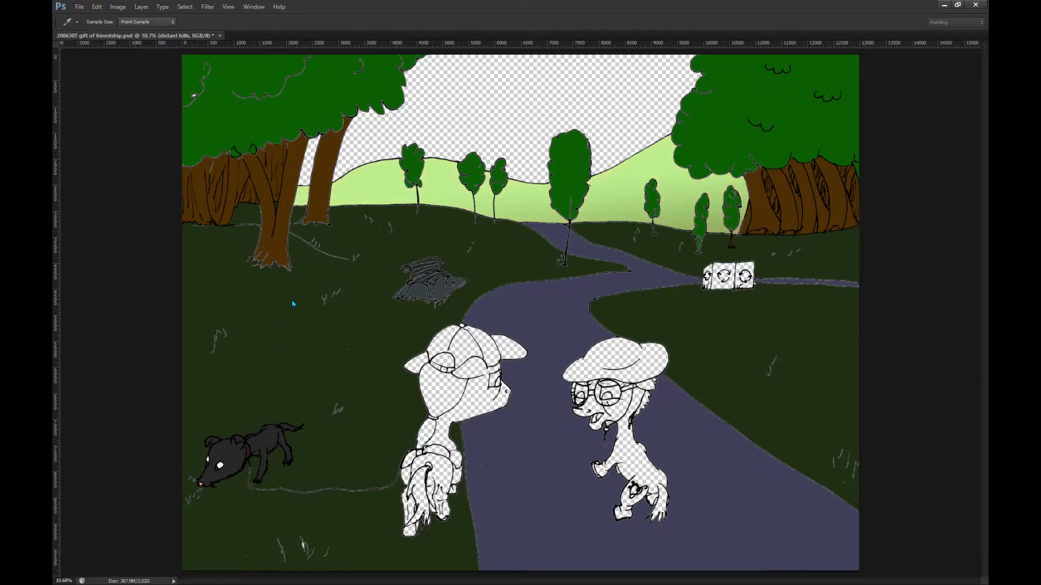
{"action": "key", "text": "w"}
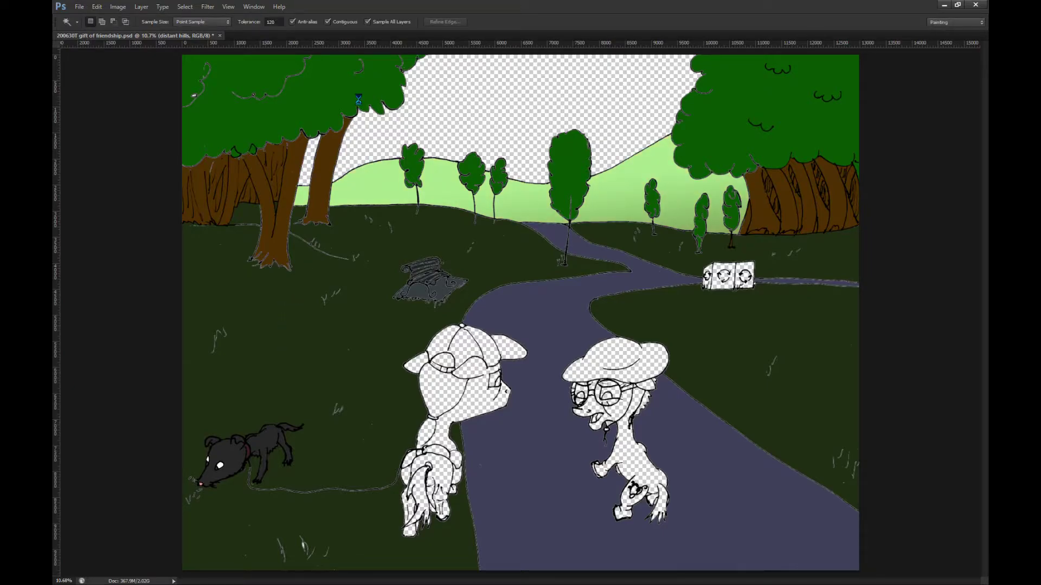
{"action": "key", "text": "ctrl+s"}
{"action": "scroll", "coordinate": [421, 279], "scroll_direction": "up", "scroll_amount": 4}
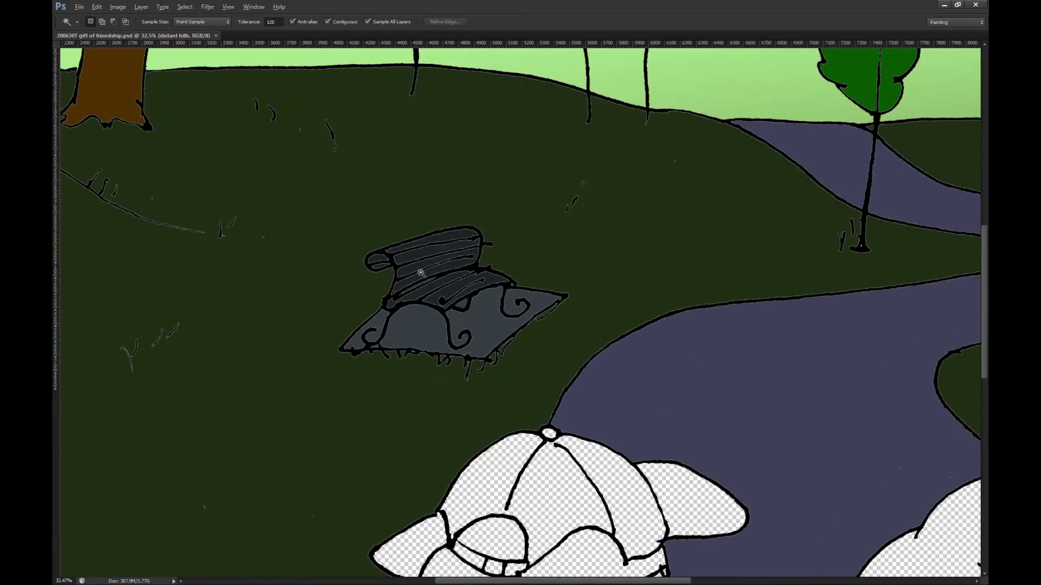
{"action": "scroll", "coordinate": [421, 272], "scroll_direction": "down", "scroll_amount": 4}
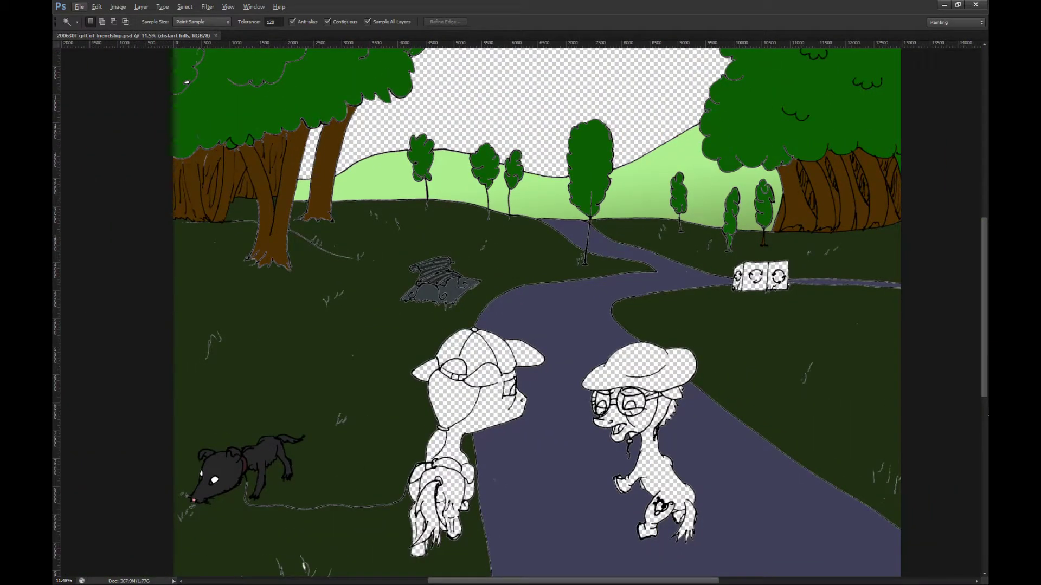
{"action": "key", "text": "ctrl+shift+s"}
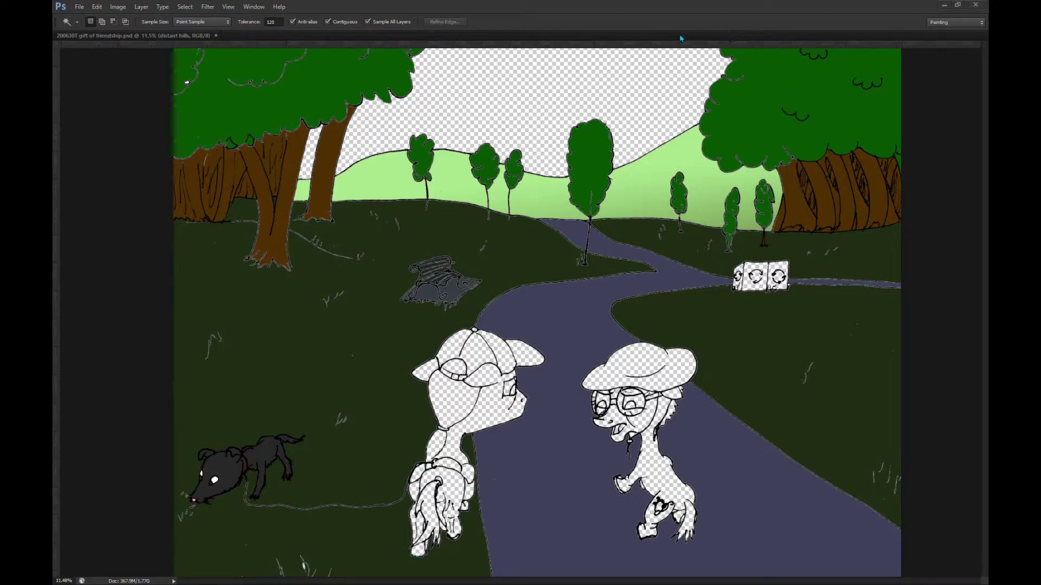
{"action": "left_click", "coordinate": [174, 38]}
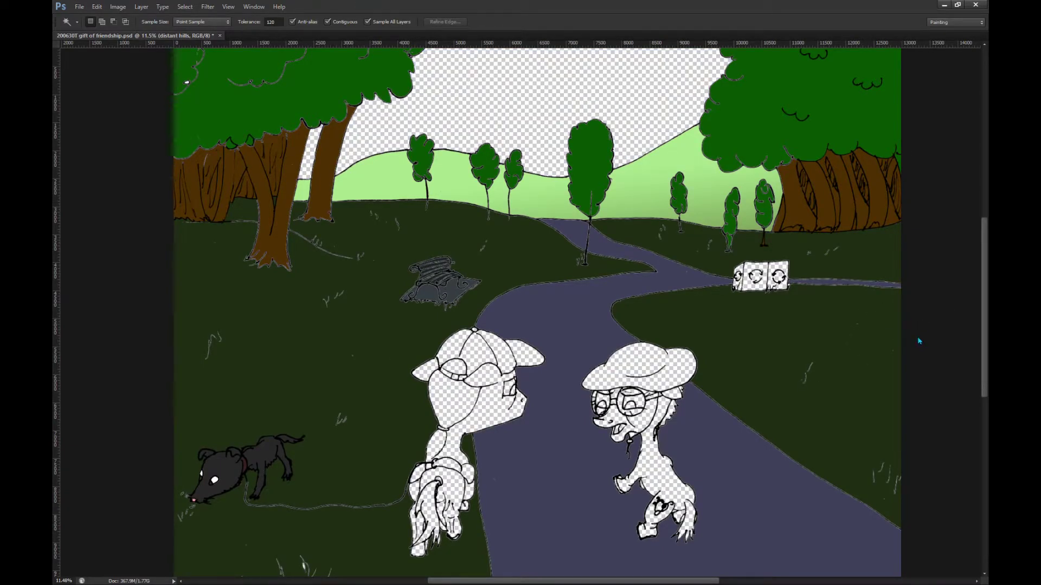
{"action": "key", "text": "i"}
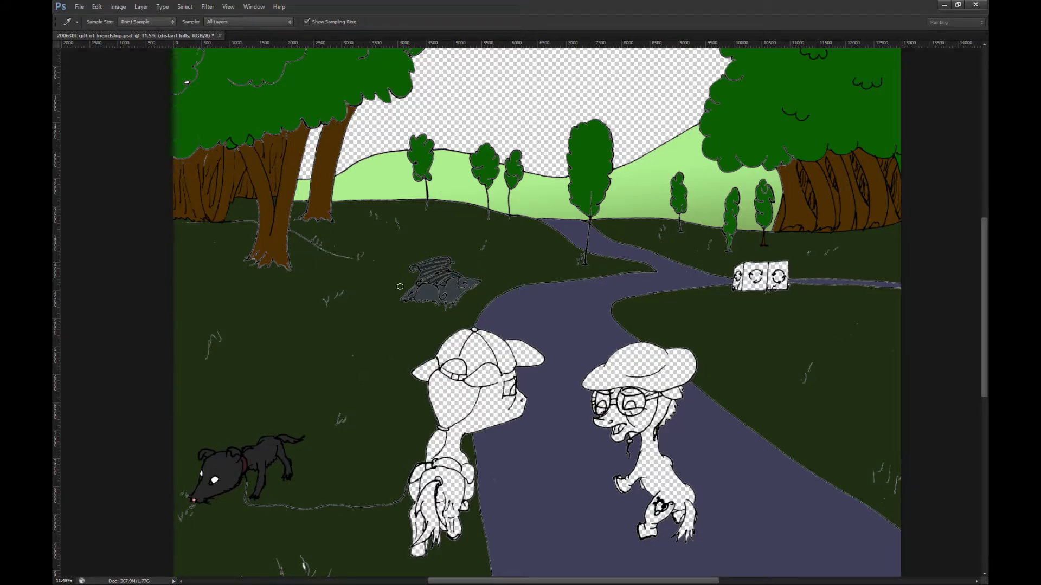
{"action": "key", "text": "w"}
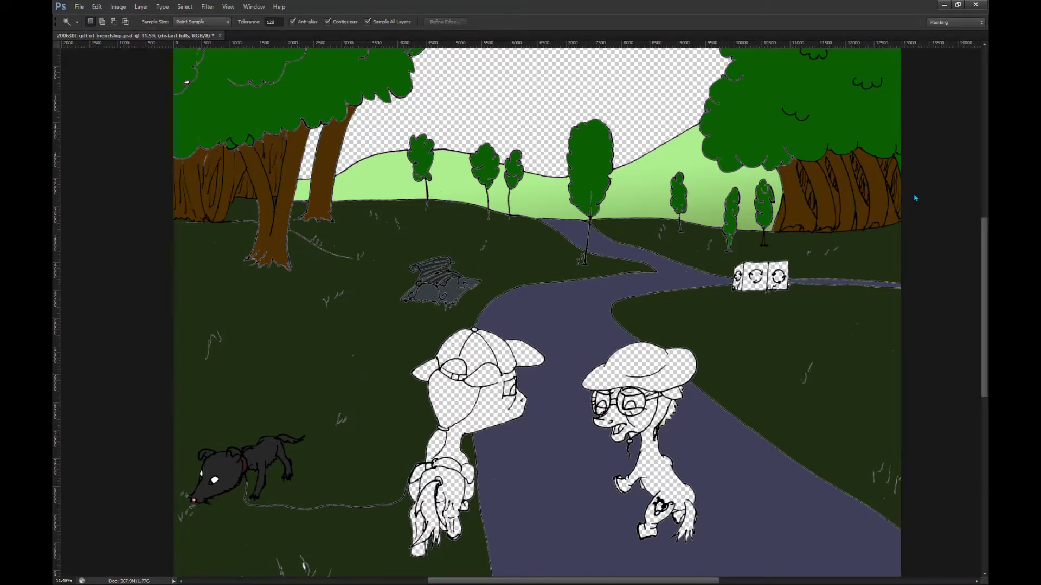
Step: Draw a blue filled rectangle behind the recycling bins' narrow side and first front panel on the recycle layer
{"action": "scroll", "coordinate": [874, 221], "scroll_direction": "up", "scroll_amount": 1}
{"action": "scroll", "coordinate": [873, 221], "scroll_direction": "up", "scroll_amount": 5}
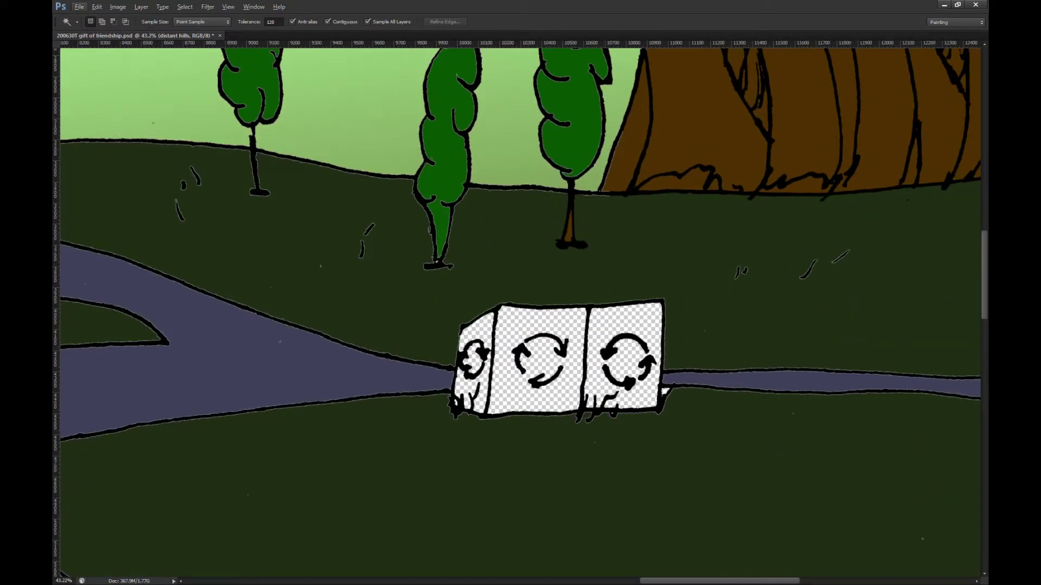
{"action": "key", "text": "alt+bracketright"}
{"action": "key", "text": "alt+bracketright"}
{"action": "key", "text": "alt+bracketright"}
{"action": "key", "text": "m"}
{"action": "key", "text": "u"}
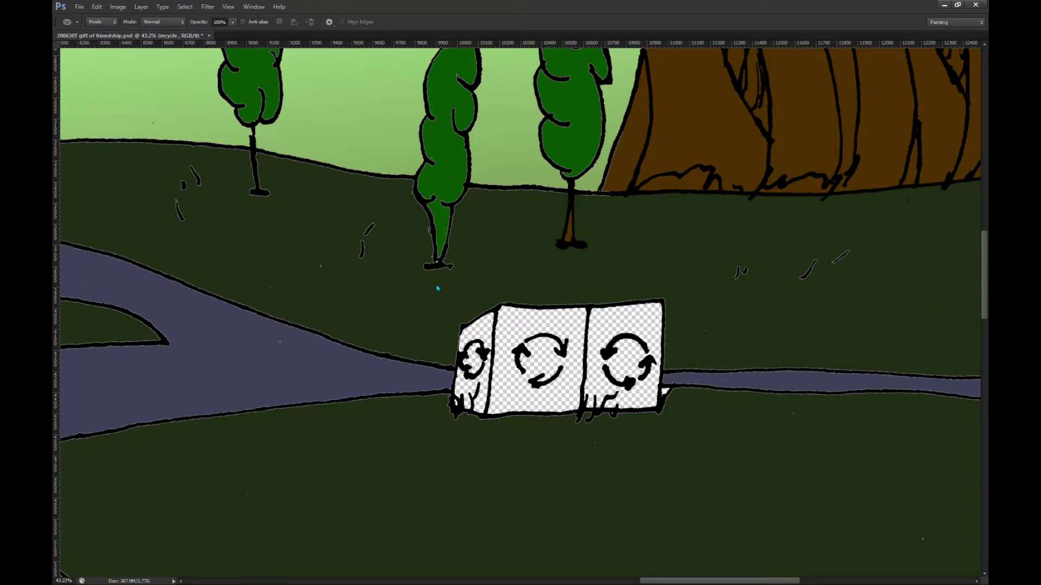
{"action": "left_click_drag", "start_coordinate": [406, 280], "coordinate": [588, 421]}
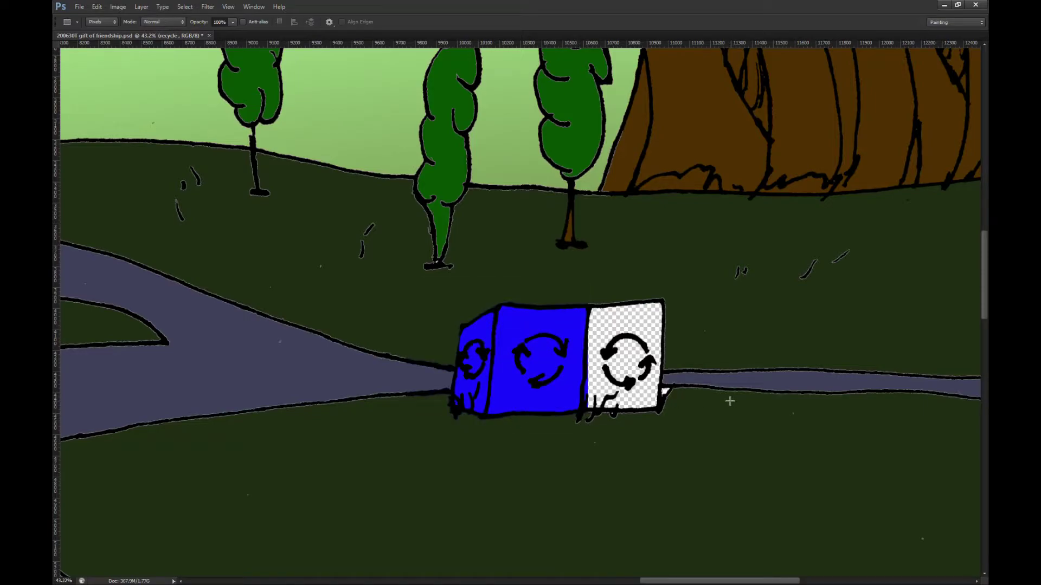
Step: Draw a red filled rectangle behind the last recycling bin's front and paint over the blue sliver along its inner edge
{"action": "key", "text": "i"}
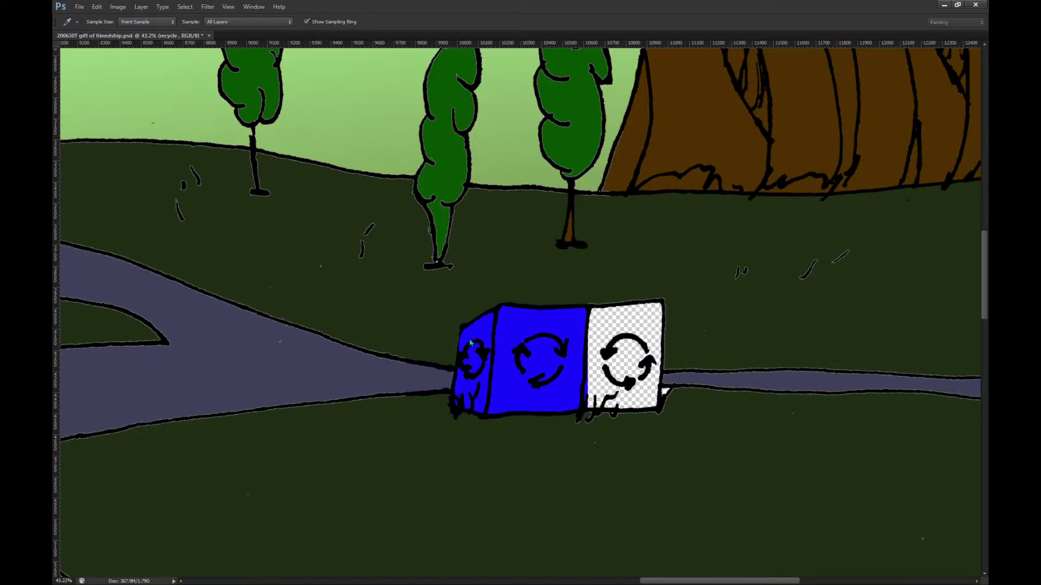
{"action": "key", "text": "u"}
{"action": "left_click_drag", "start_coordinate": [677, 280], "coordinate": [586, 444]}
{"action": "key", "text": "i"}
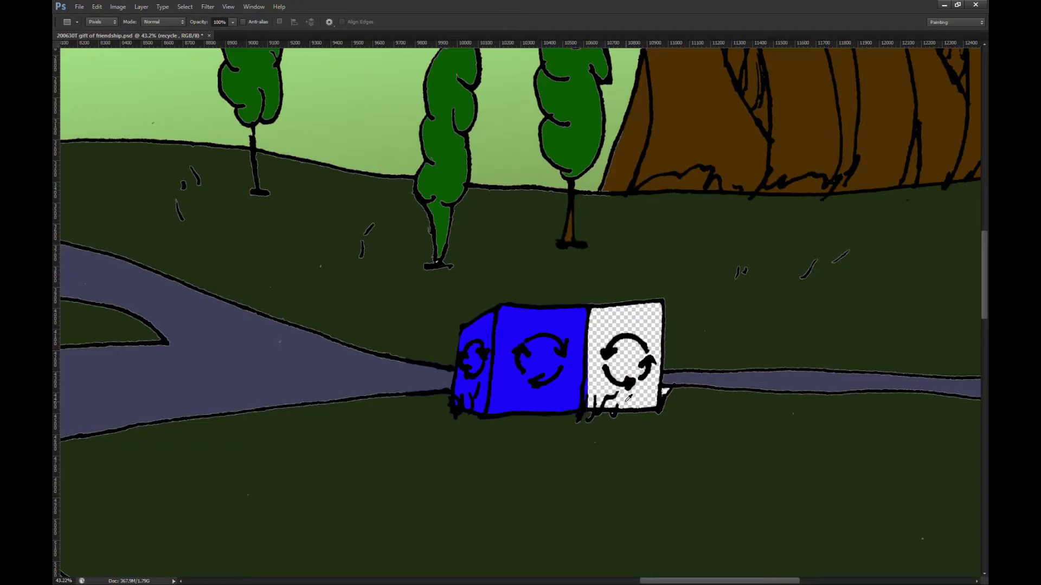
{"action": "scroll", "coordinate": [629, 397], "scroll_direction": "up", "scroll_amount": 10}
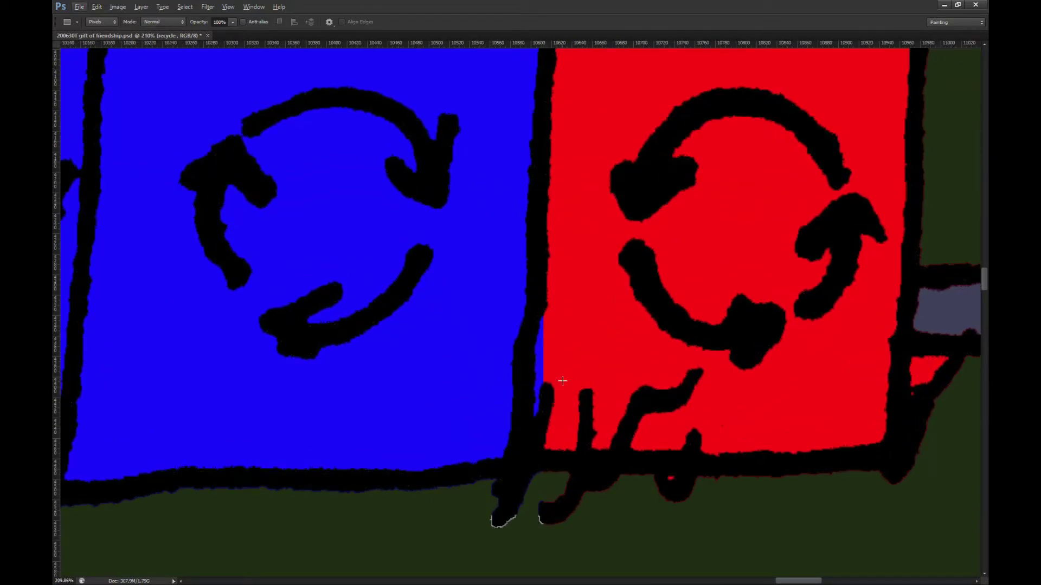
{"action": "key", "text": "b"}
{"action": "left_click_drag", "start_coordinate": [565, 412], "coordinate": [588, 331]}
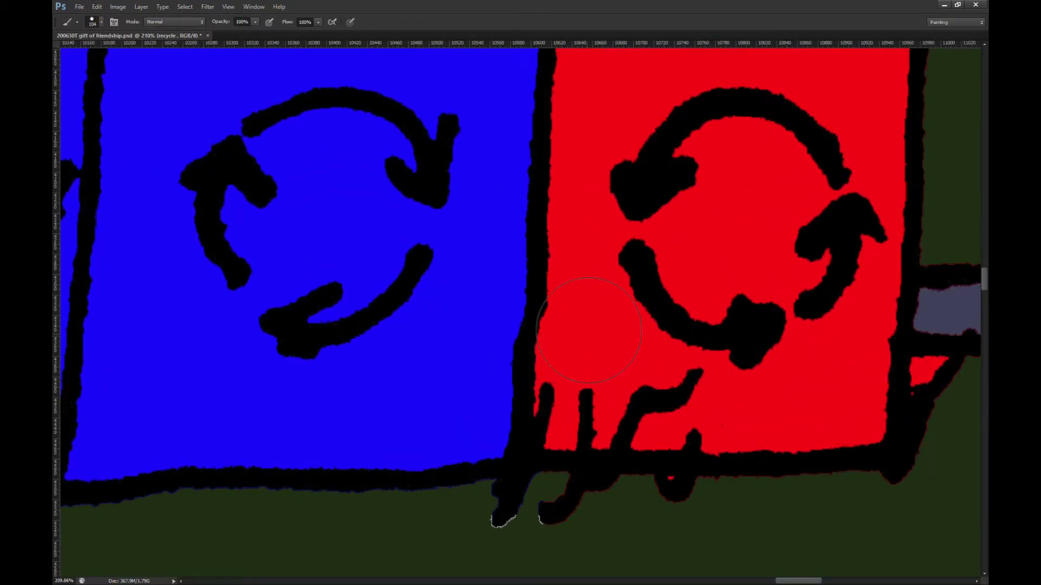
Step: Cover the red sliver beside the red recycling bin with the sampled grass green on the near grass layer and save the document
{"action": "scroll", "coordinate": [589, 331], "scroll_direction": "down", "scroll_amount": 6}
{"action": "scroll", "coordinate": [564, 379], "scroll_direction": "up", "scroll_amount": 2}
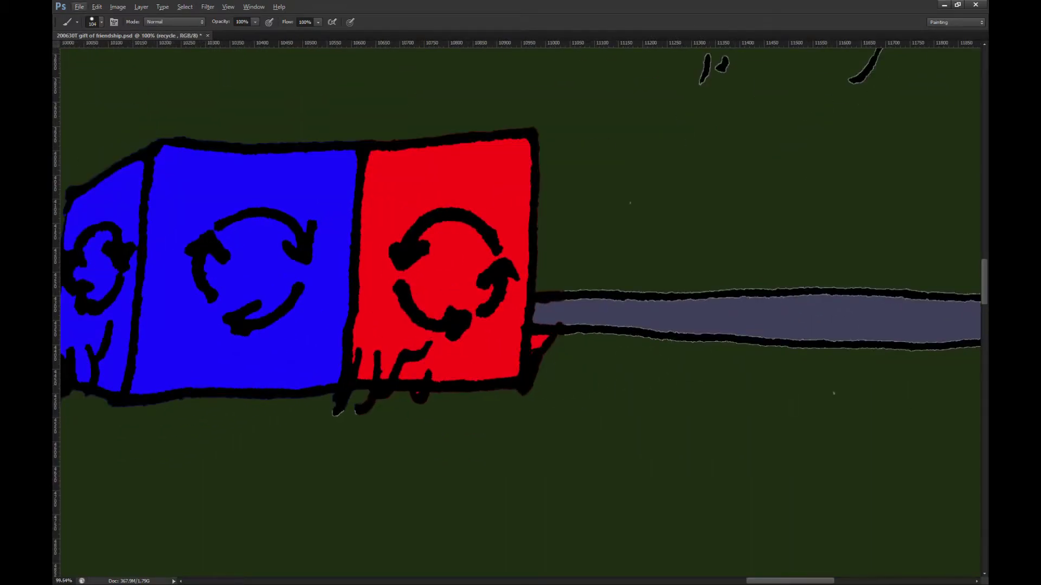
{"action": "left_click", "coordinate": [869, 303], "text": "ctrl"}
{"action": "left_click", "coordinate": [664, 394], "text": "alt"}
{"action": "left_click_drag", "start_coordinate": [552, 362], "coordinate": [555, 295]}
{"action": "mouse_move", "coordinate": [551, 365]}
{"action": "left_mouse_down"}
{"action": "mouse_move", "coordinate": [549, 390]}
{"action": "mouse_move", "coordinate": [523, 417]}
{"action": "mouse_move", "coordinate": [367, 416]}
{"action": "left_mouse_up"}
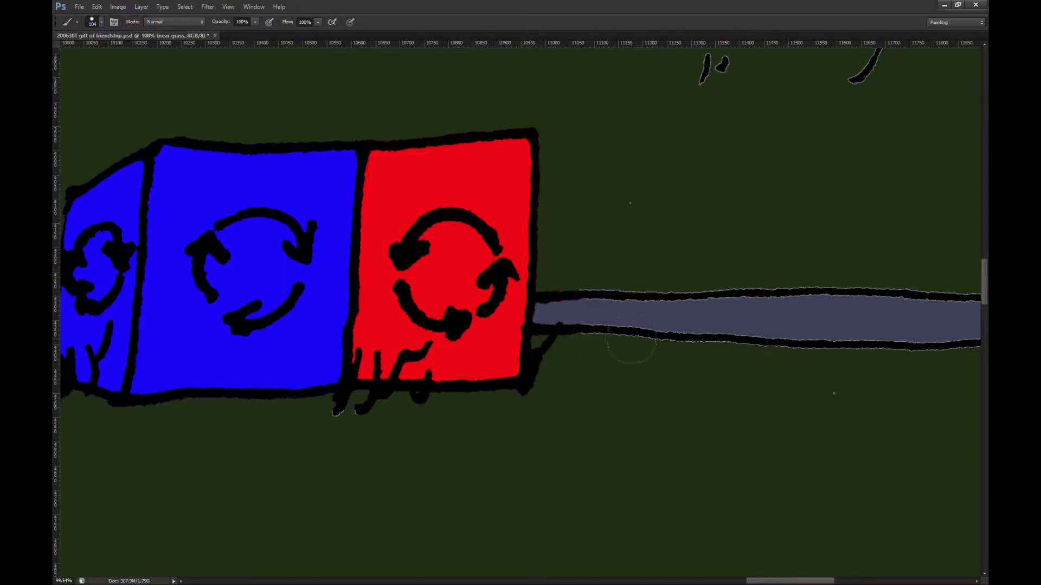
{"action": "scroll", "coordinate": [729, 287], "scroll_direction": "down", "scroll_amount": 5, "text": "alt"}
{"action": "scroll", "coordinate": [729, 291], "scroll_direction": "down", "scroll_amount": 3}
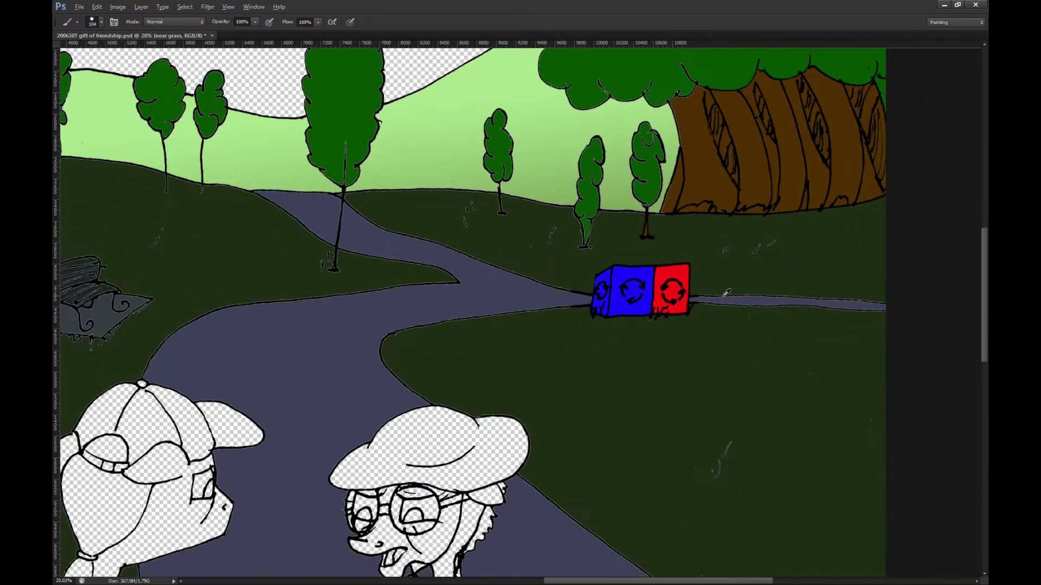
{"action": "scroll", "coordinate": [725, 293], "scroll_direction": "down", "scroll_amount": 1, "text": "alt"}
{"action": "scroll", "coordinate": [714, 295], "scroll_direction": "up", "scroll_amount": 3}
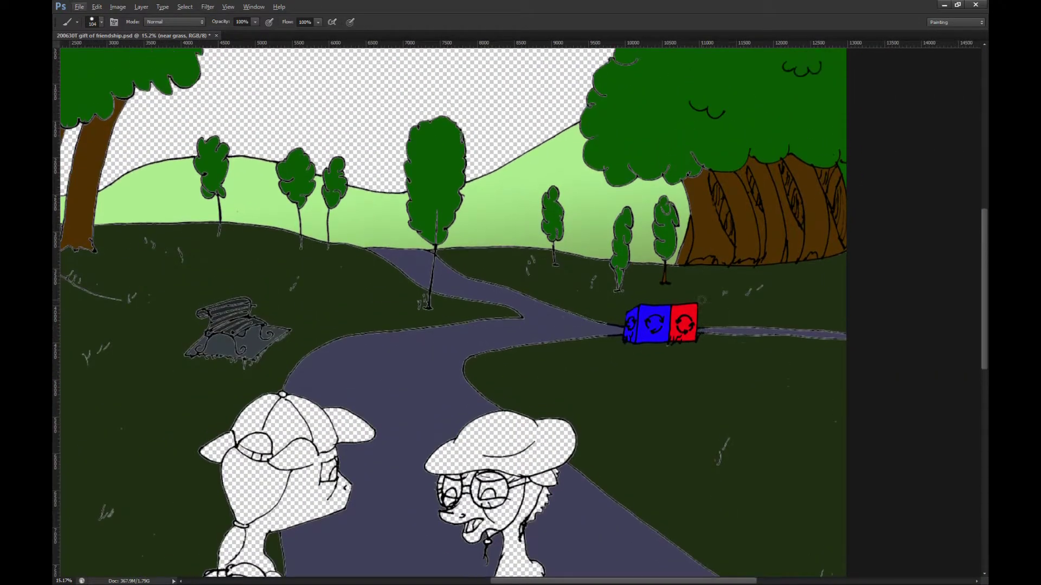
{"action": "scroll", "coordinate": [730, 294], "scroll_direction": "down", "scroll_amount": 8}
{"action": "scroll", "coordinate": [721, 294], "scroll_direction": "left", "scroll_amount": 4}
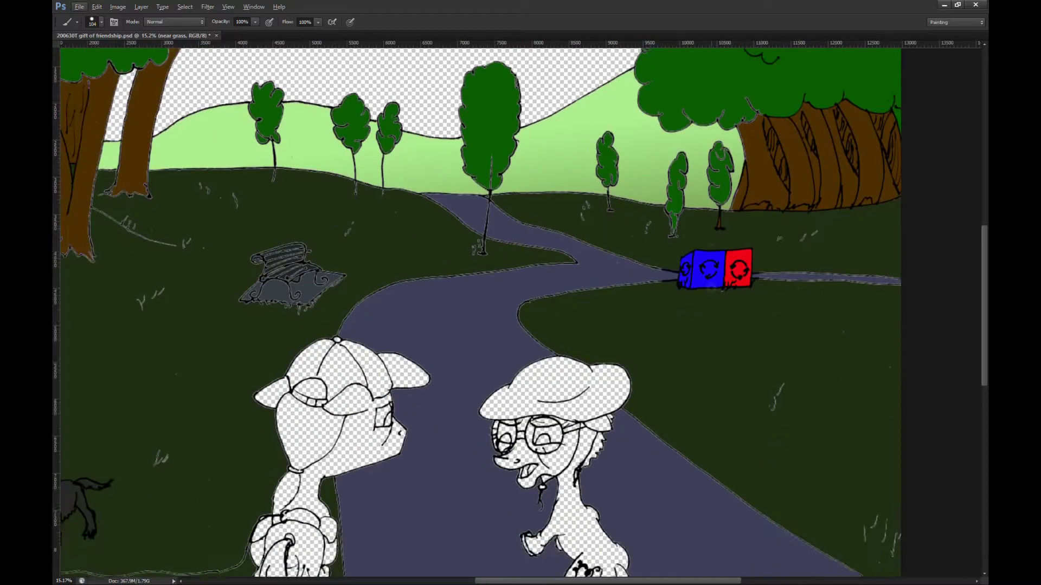
{"action": "key", "text": "ctrl+s"}
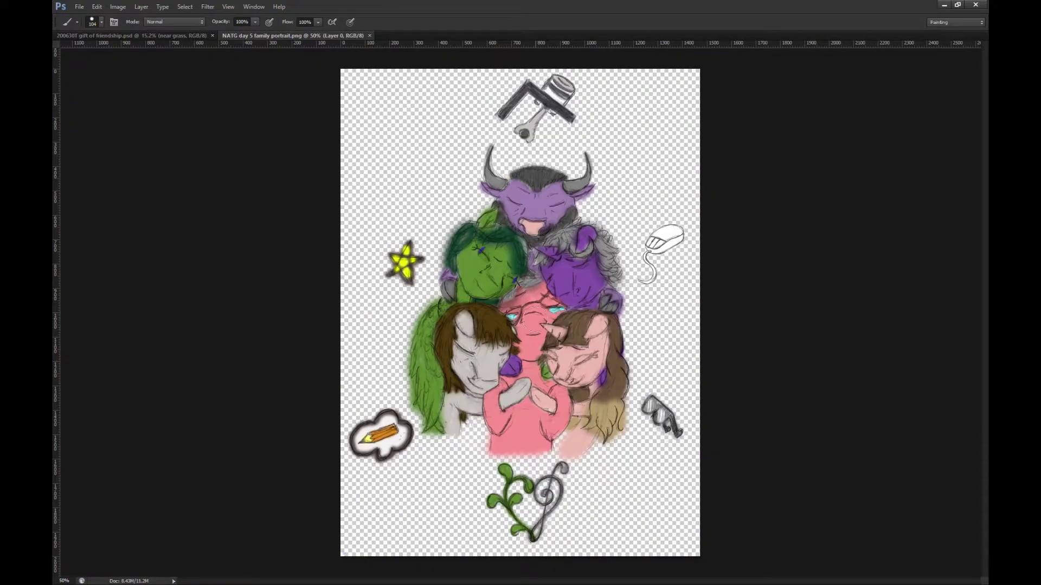
Step: Sample the central figure's pink in NATG day 5 family portrait.png and return to the park drawing
{"action": "left_click", "coordinate": [524, 424], "text": "alt"}
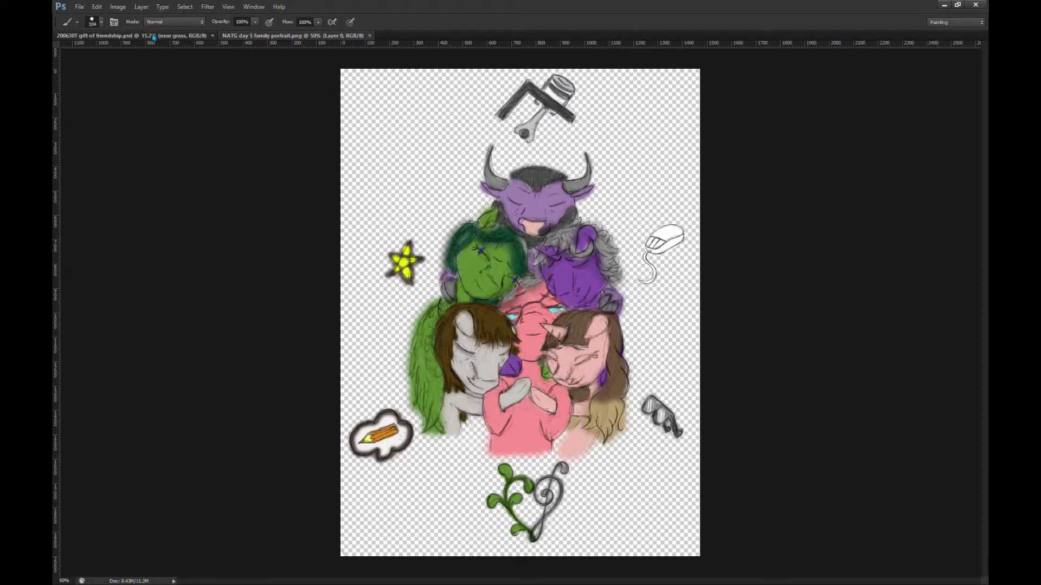
{"action": "left_click", "coordinate": [154, 37]}
{"action": "scroll", "coordinate": [664, 413], "scroll_direction": "up", "scroll_amount": 5}
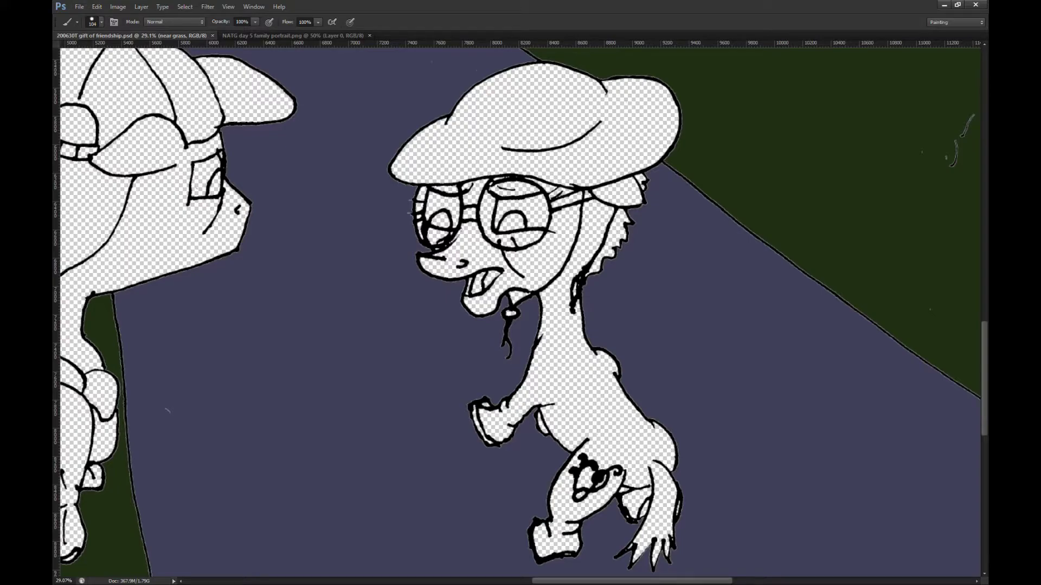
Step: Create a layer group named MOM and a new layer named coat for the pony in the beret
{"action": "key", "text": "ctrl+g"}
{"action": "type", "text": "MOM"}
{"action": "key", "text": "Return"}
{"action": "key", "text": "ctrl+alt+shift+n"}
{"action": "key", "text": "Return"}
Step: Fill the beret pony's body, face, ear and far hind leg with the sampled pink on the coat layer
{"action": "key", "text": "g"}
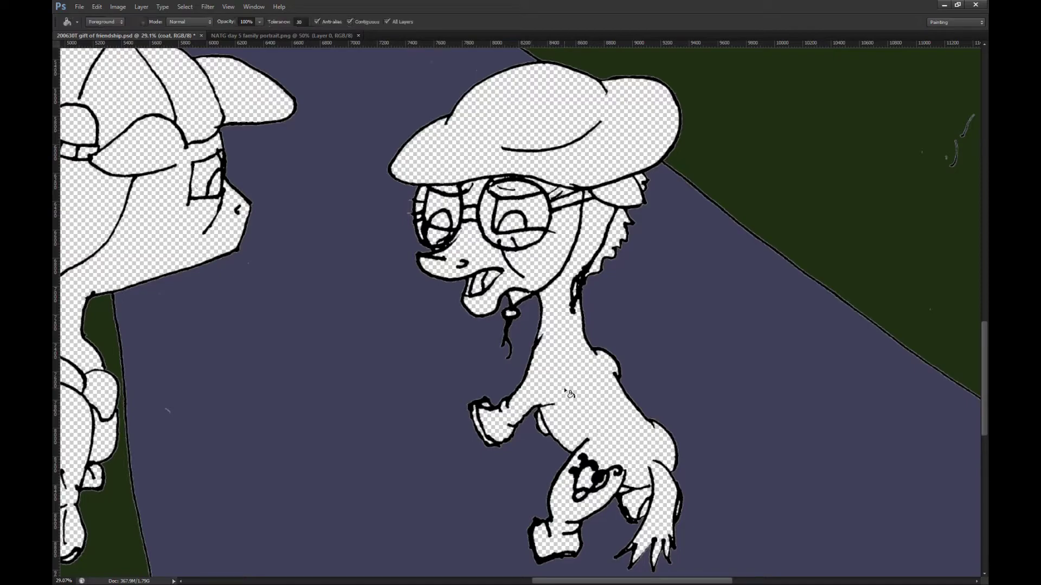
{"action": "left_click", "coordinate": [565, 389]}
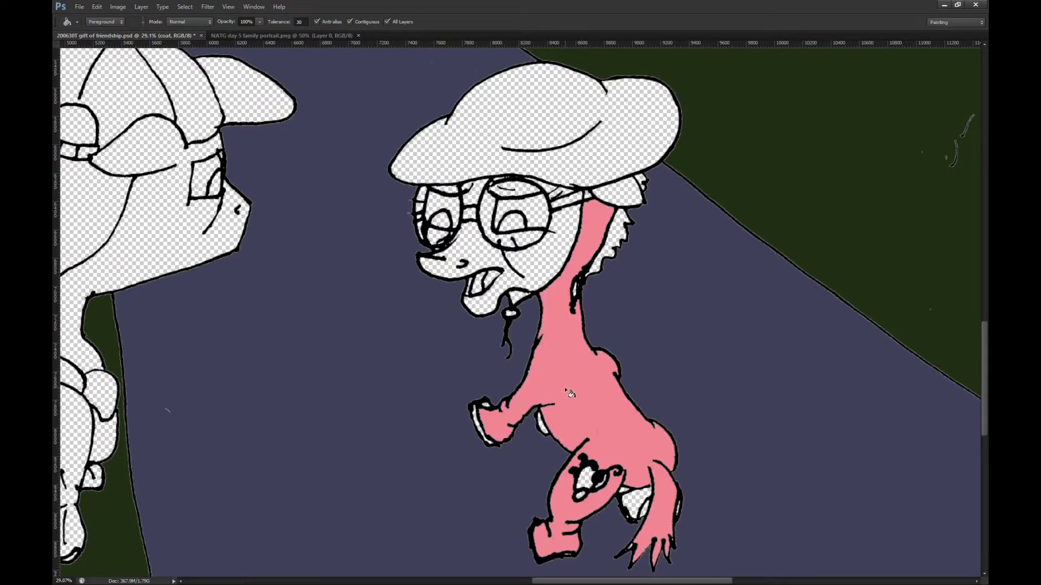
{"action": "left_click", "coordinate": [535, 250]}
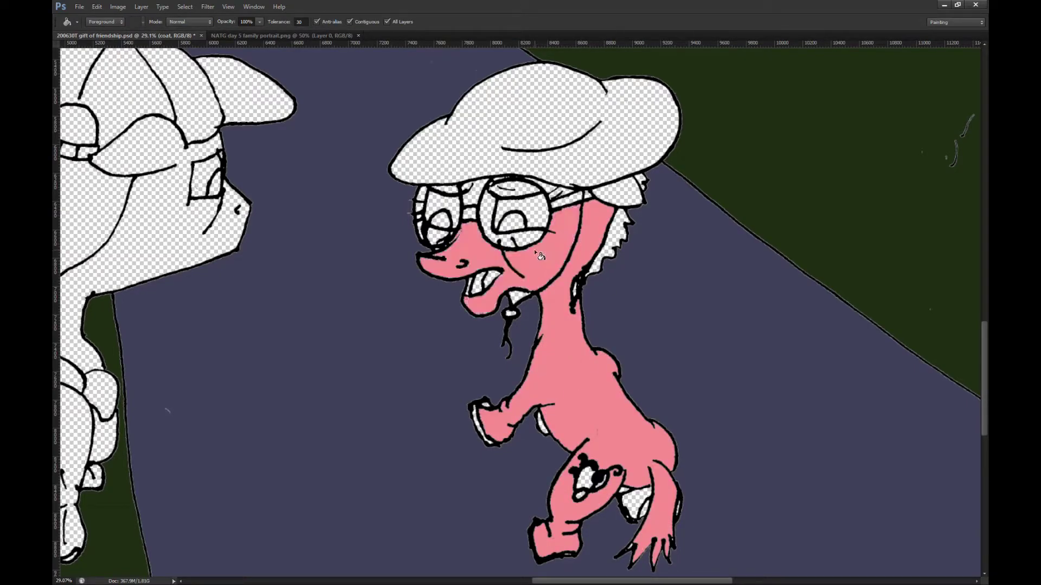
{"action": "left_click", "coordinate": [477, 202]}
{"action": "left_click", "coordinate": [571, 207]}
{"action": "left_click", "coordinate": [623, 200]}
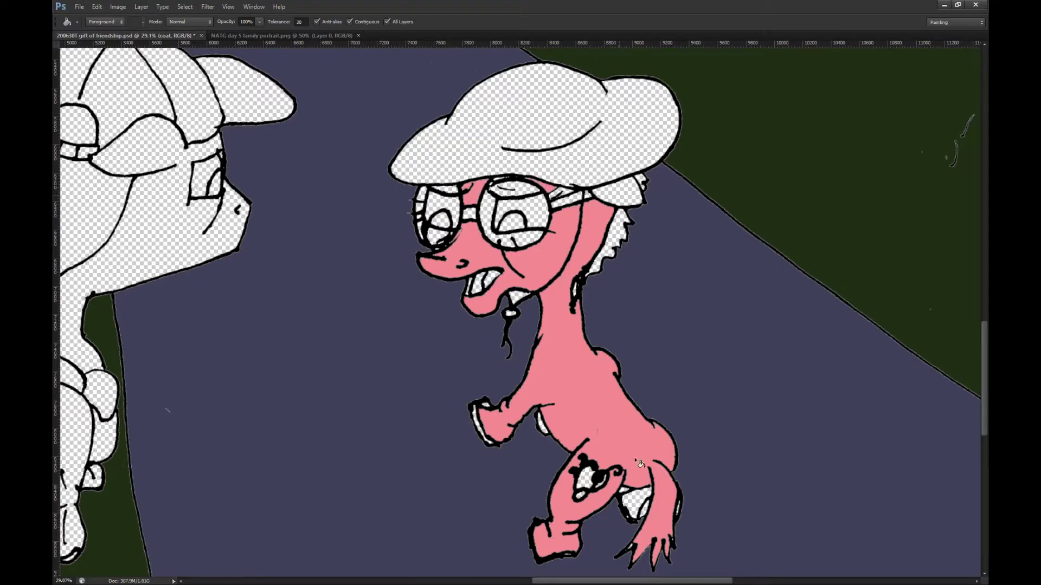
{"action": "left_click", "coordinate": [636, 509]}
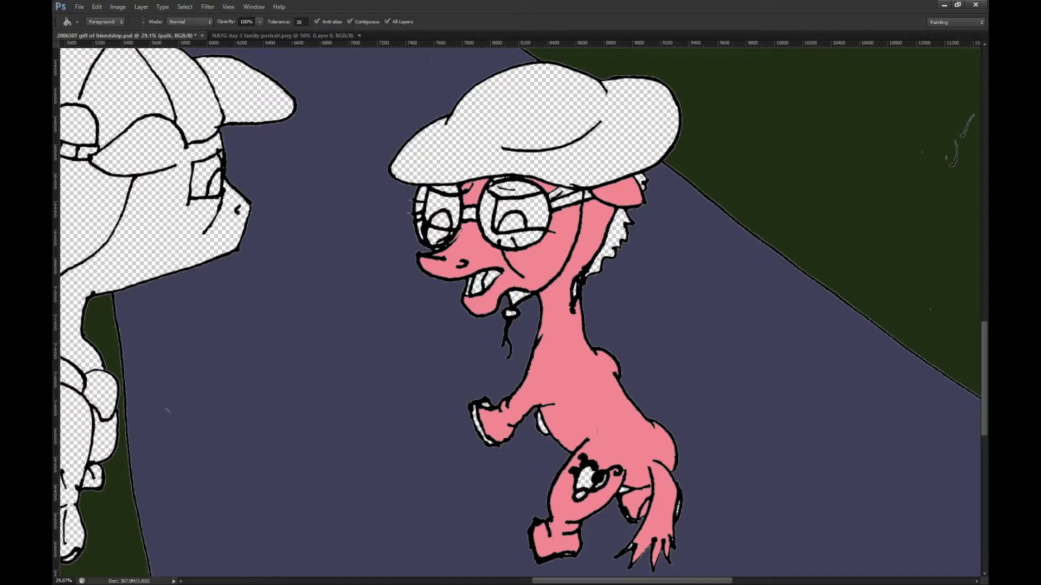
Step: Fill the small gap between the pony's hind legs with the path colour on the path layer
{"action": "scroll", "coordinate": [624, 486], "scroll_direction": "up", "scroll_amount": 3}
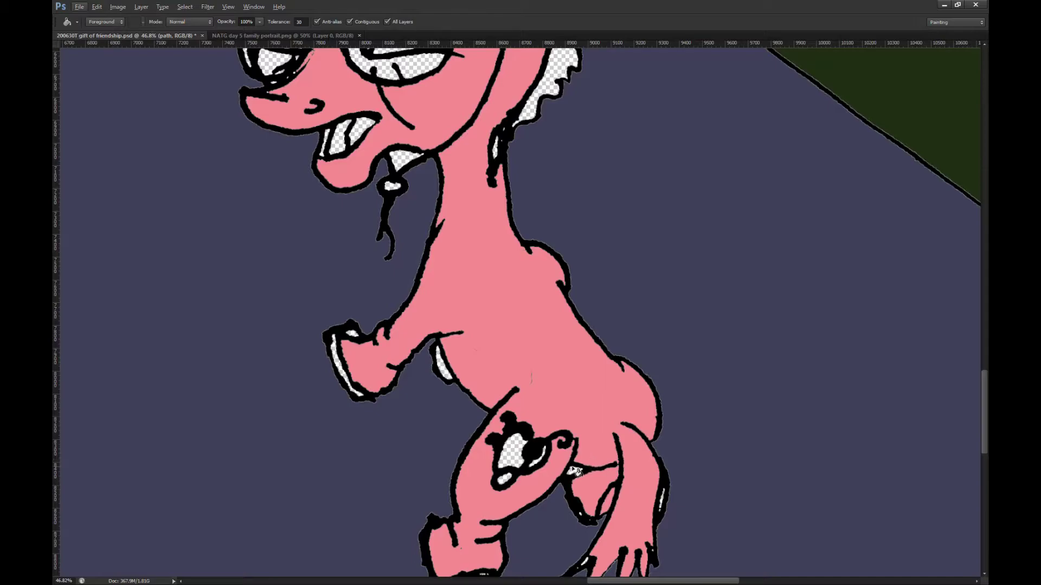
{"action": "scroll", "coordinate": [683, 478], "scroll_direction": "down", "scroll_amount": 3}
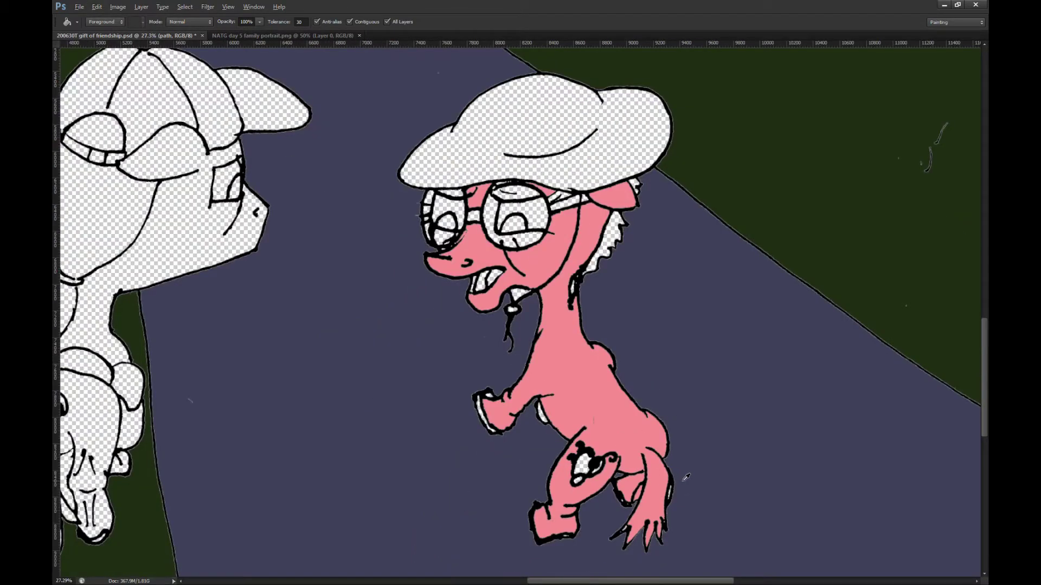
{"action": "scroll", "coordinate": [685, 477], "scroll_direction": "up", "scroll_amount": 1}
{"action": "scroll", "coordinate": [675, 533], "scroll_direction": "left", "scroll_amount": 1}
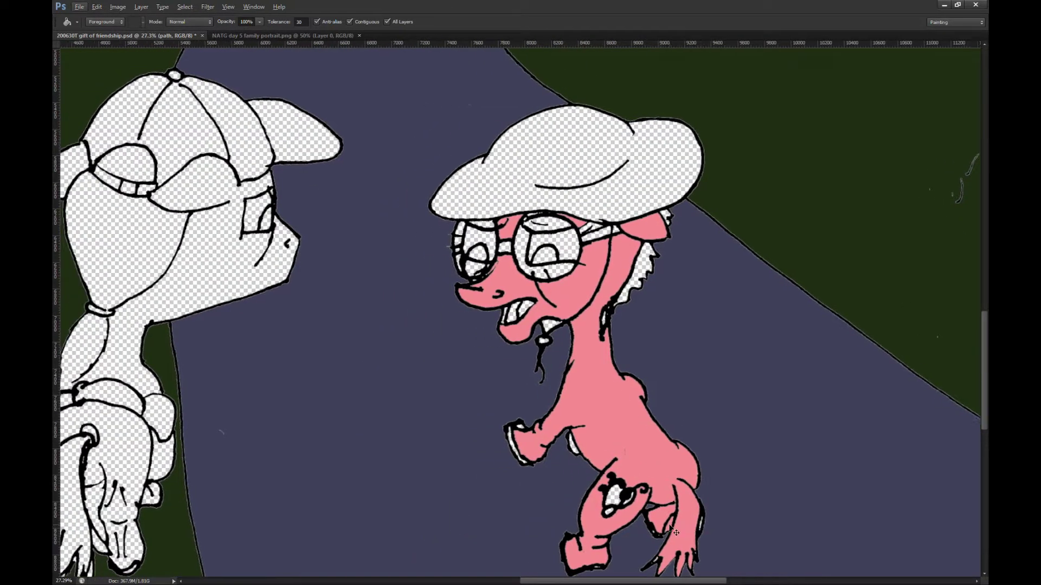
{"action": "scroll", "coordinate": [676, 533], "scroll_direction": "up", "scroll_amount": 5}
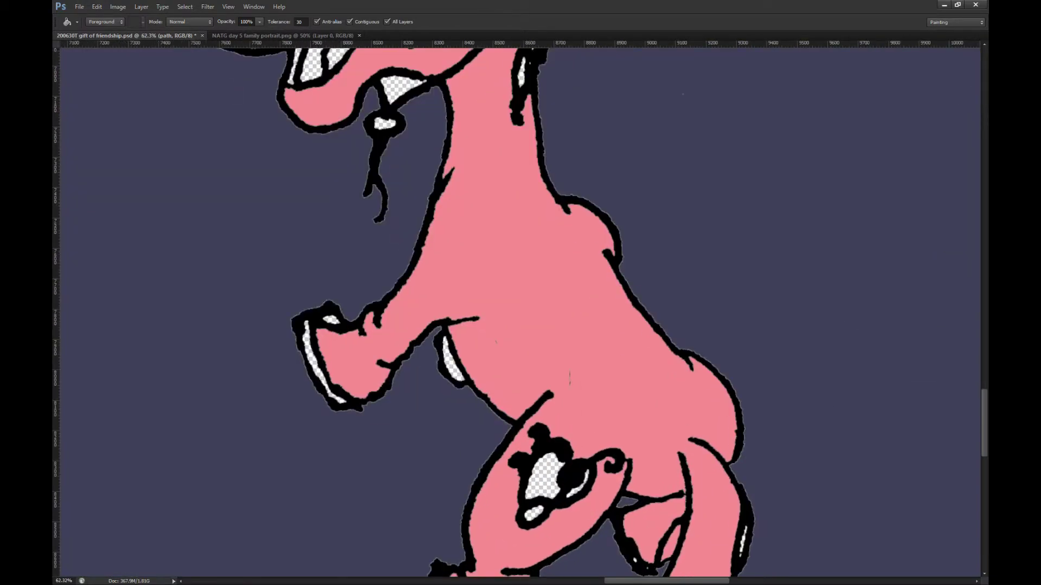
Step: Close the open line at the top of the pony's tail with a smaller brush on the OUTLINE layer
{"action": "key", "text": "alt+bracketright"}
{"action": "key", "text": "b"}
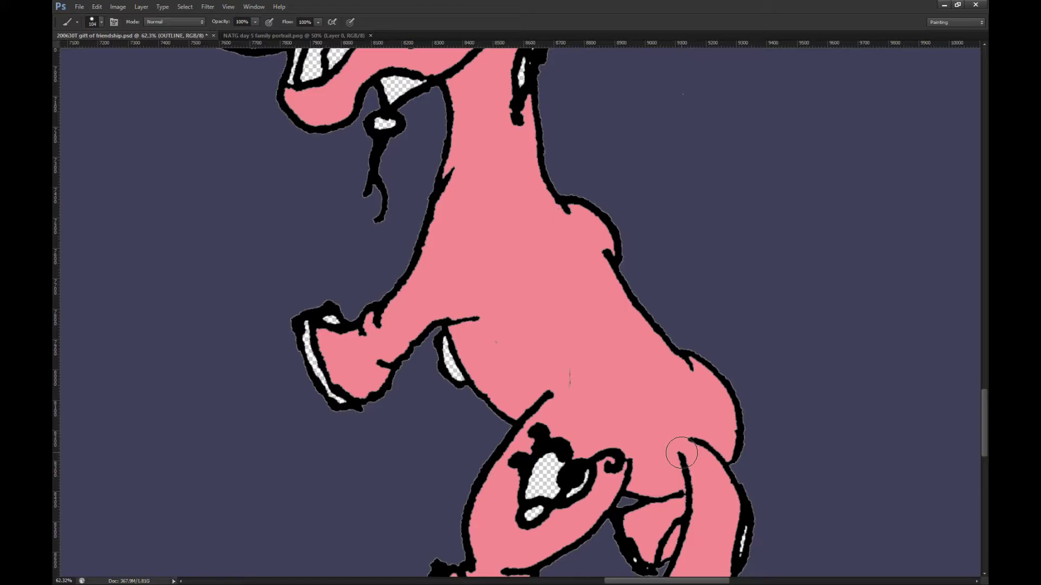
{"action": "key", "text": "bracketleft"}
{"action": "key", "text": "bracketleft"}
{"action": "left_click_drag", "start_coordinate": [681, 458], "coordinate": [697, 442]}
{"action": "scroll", "coordinate": [723, 459], "scroll_direction": "down", "scroll_amount": 1}
{"action": "scroll", "coordinate": [723, 457], "scroll_direction": "down", "scroll_amount": 12}
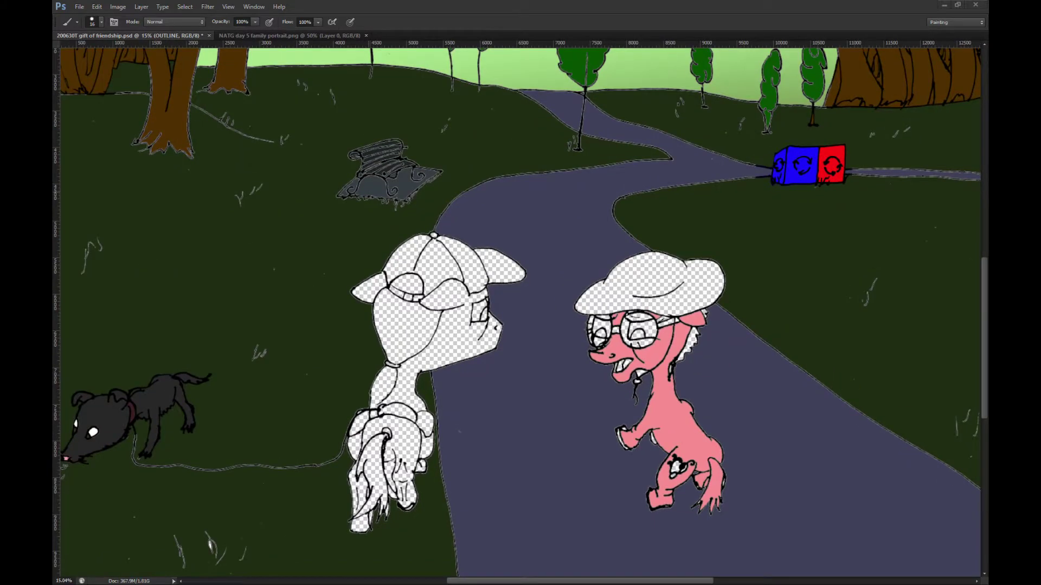
Step: Detach the family portrait reference from the park drawing's window
{"action": "left_click_drag", "start_coordinate": [244, 36], "coordinate": [260, 108]}
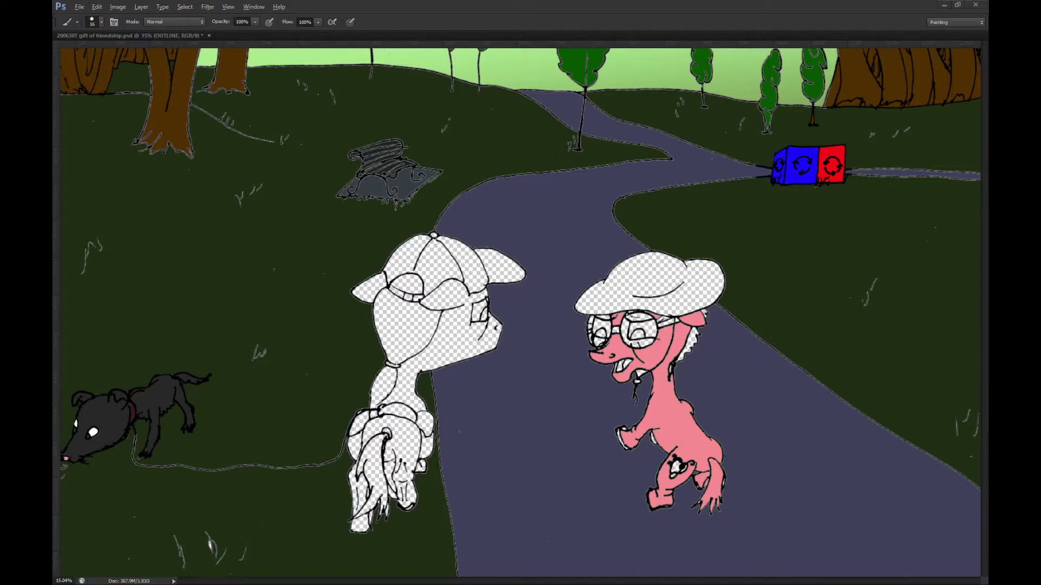
{"action": "key", "text": "ctrl+r"}
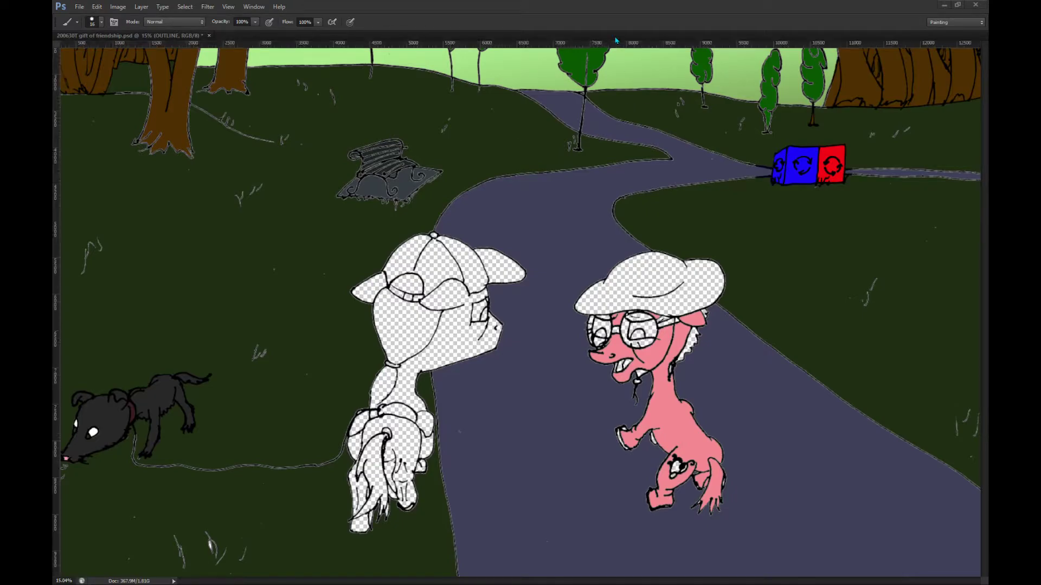
{"action": "left_click", "coordinate": [663, 322]}
Step: Fill the beret pony's mane and tail with grey on a new layer named mane
{"action": "key", "text": "g"}
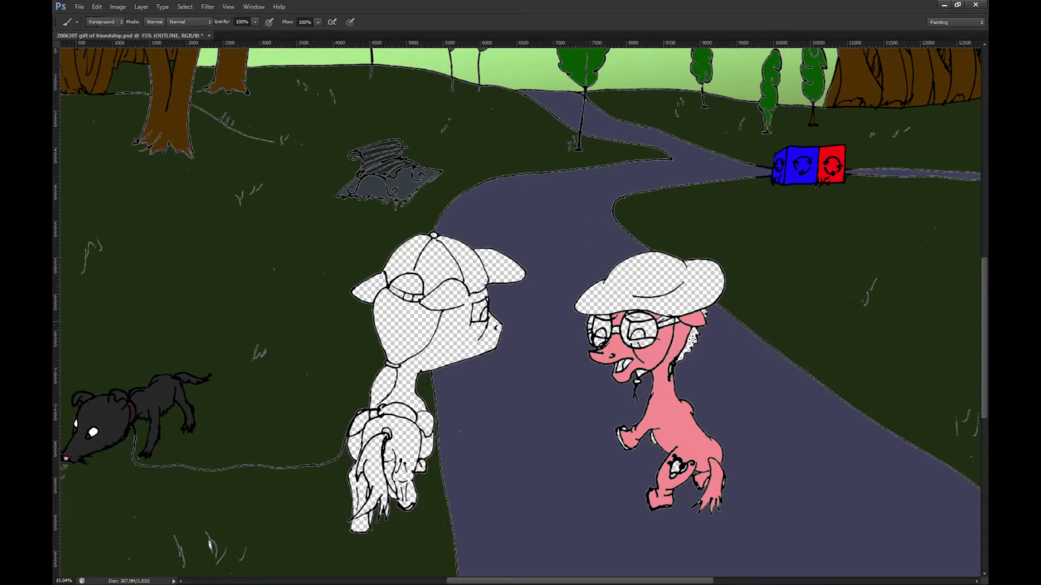
{"action": "left_click", "coordinate": [696, 345]}
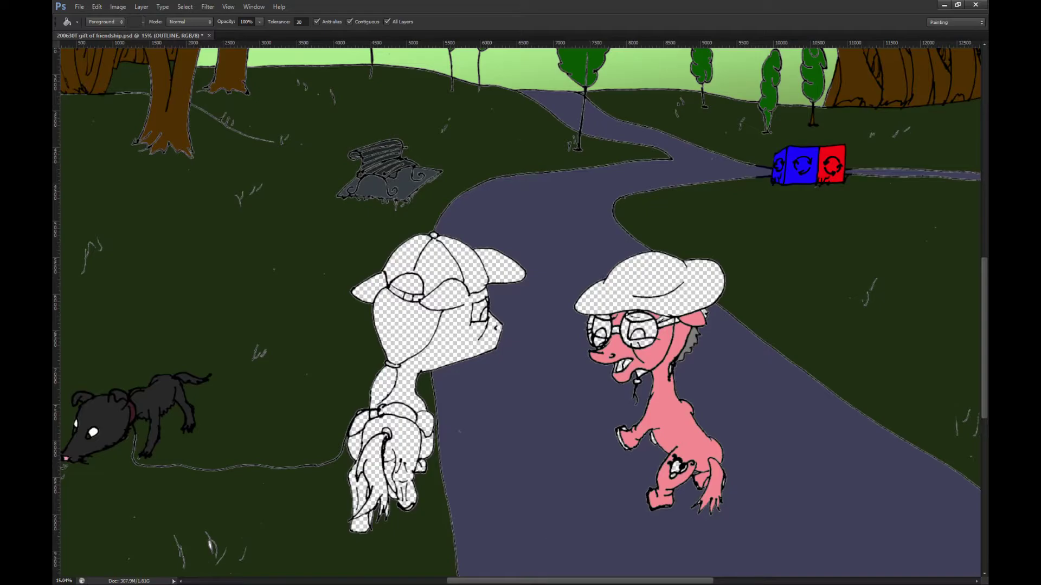
{"action": "key", "text": "ctrl+z"}
{"action": "key", "text": "ctrl+alt+shift+n"}
{"action": "key", "text": "ctrl+alt+z"}
{"action": "left_click", "coordinate": [708, 321]}
Step: Paint the unfilled slivers along the tail's edge and tips with the sampled grey, using a larger brush on the mane layer
{"action": "scroll", "coordinate": [728, 498], "scroll_direction": "up", "scroll_amount": 5}
{"action": "scroll", "coordinate": [733, 496], "scroll_direction": "up", "scroll_amount": 2}
{"action": "scroll", "coordinate": [726, 426], "scroll_direction": "down", "scroll_amount": 2}
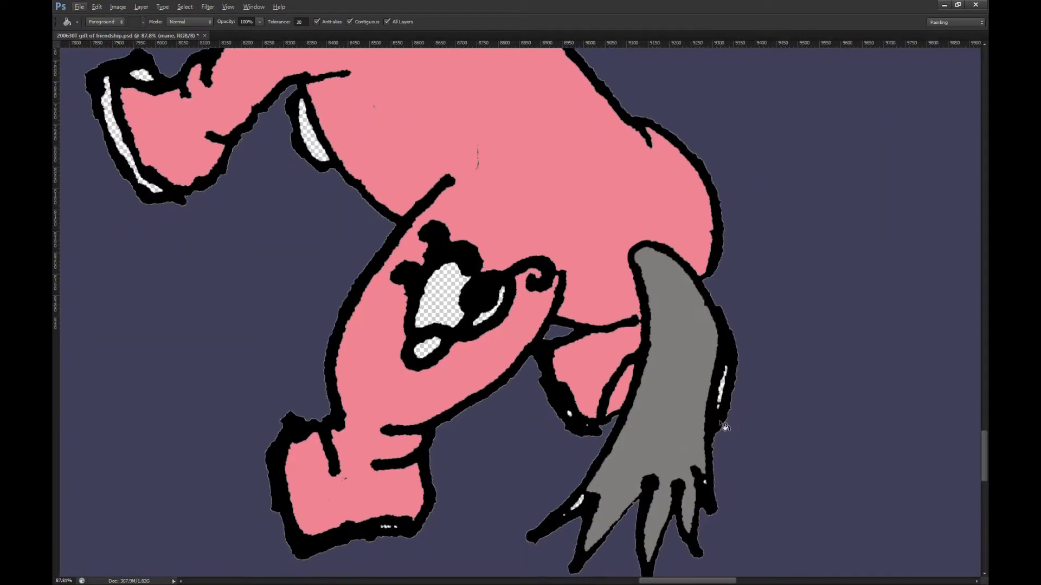
{"action": "key", "text": "b"}
{"action": "left_click", "coordinate": [672, 403], "text": "alt"}
{"action": "key", "text": "bracketright"}
{"action": "key", "text": "bracketright"}
{"action": "key", "text": "bracketright"}
{"action": "key", "text": "bracketright"}
{"action": "key", "text": "bracketright"}
{"action": "left_click_drag", "start_coordinate": [724, 354], "coordinate": [722, 377]}
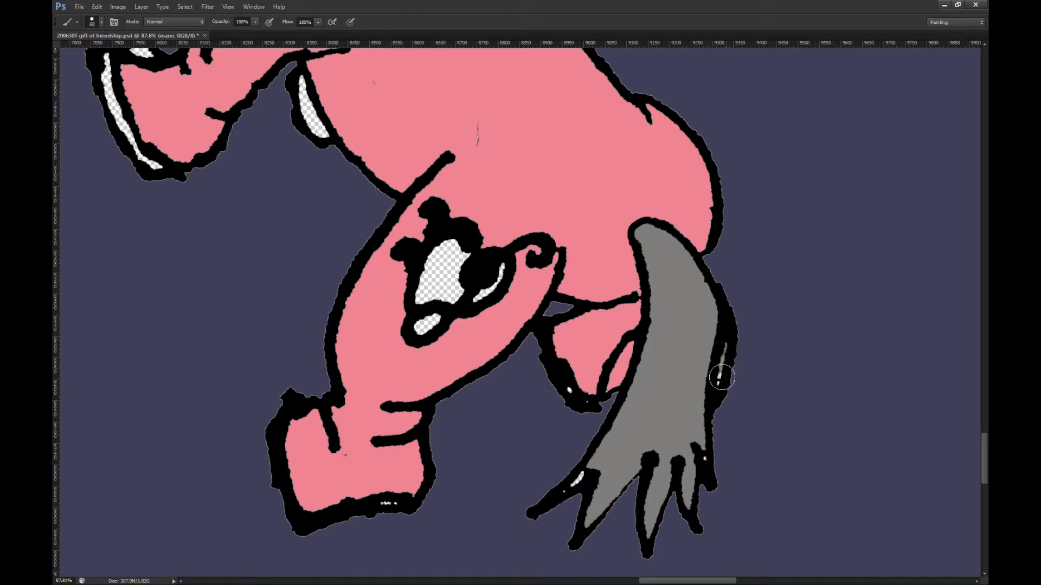
{"action": "left_click_drag", "start_coordinate": [583, 490], "coordinate": [575, 477]}
{"action": "left_click_drag", "start_coordinate": [719, 465], "coordinate": [704, 444]}
Step: Paint the unfilled slivers on the pony's hind hooves with the sampled pink on the coat layer
{"action": "key", "text": "alt+bracketleft"}
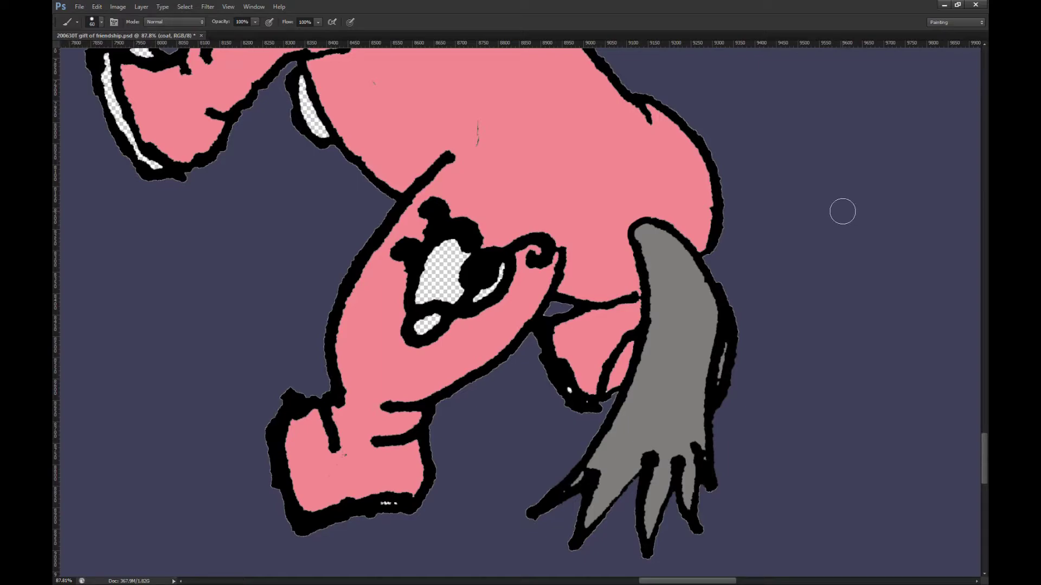
{"action": "key", "text": "i"}
{"action": "left_click", "coordinate": [574, 384]}
{"action": "key", "text": "b"}
{"action": "left_click_drag", "start_coordinate": [385, 494], "coordinate": [410, 498]}
{"action": "mouse_move", "coordinate": [663, 501]}
{"action": "left_mouse_down"}
{"action": "mouse_move", "coordinate": [505, 374]}
{"action": "mouse_move", "coordinate": [528, 378]}
{"action": "left_mouse_up"}
Step: Fill the empty areas inside the mark on the pony's hind leg with the coat pink
{"action": "scroll", "coordinate": [529, 377], "scroll_direction": "up", "scroll_amount": 2}
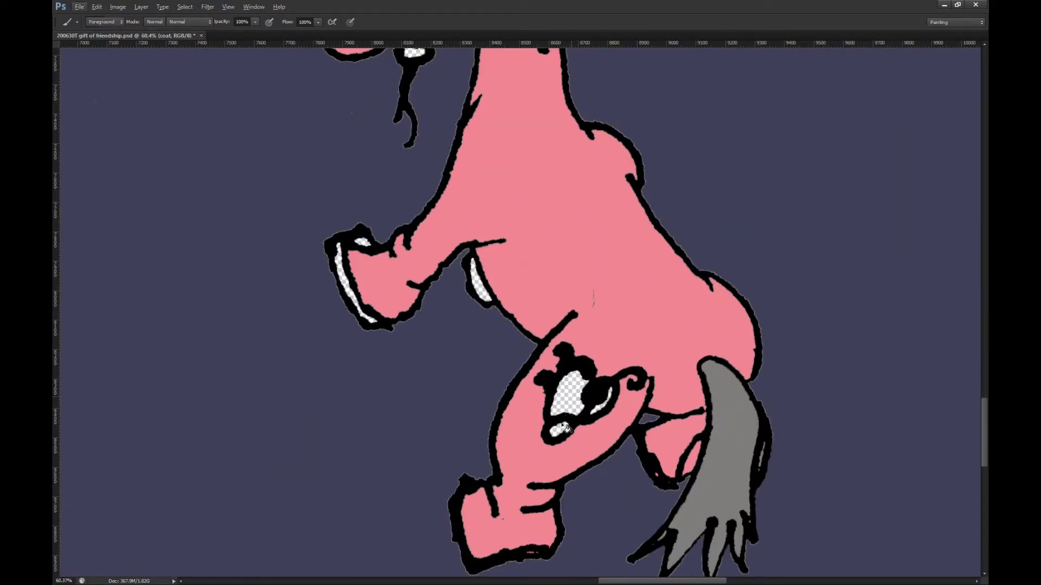
{"action": "left_click", "coordinate": [600, 410]}
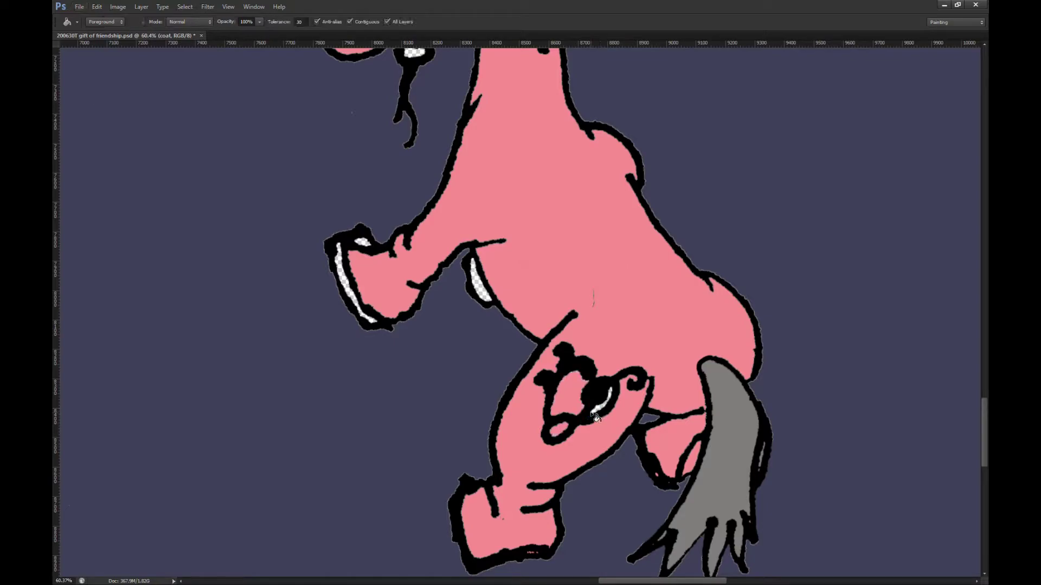
{"action": "left_click", "coordinate": [601, 411]}
{"action": "scroll", "coordinate": [586, 334], "scroll_direction": "down", "scroll_amount": 3}
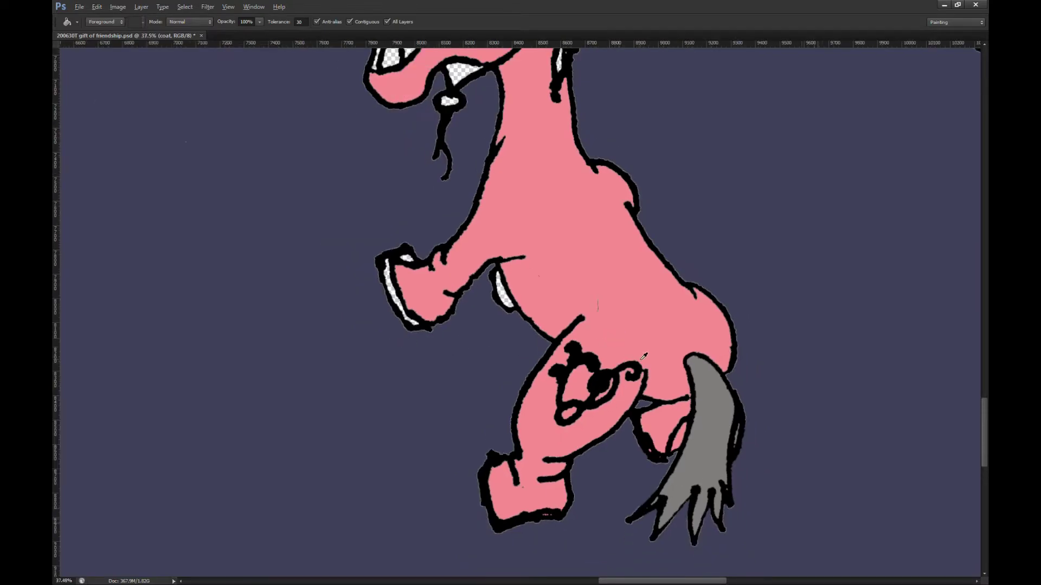
Step: Paint the empty areas of the raised front hoof and the far foreleg pink on the coat layer
{"action": "scroll", "coordinate": [503, 310], "scroll_direction": "up", "scroll_amount": 3}
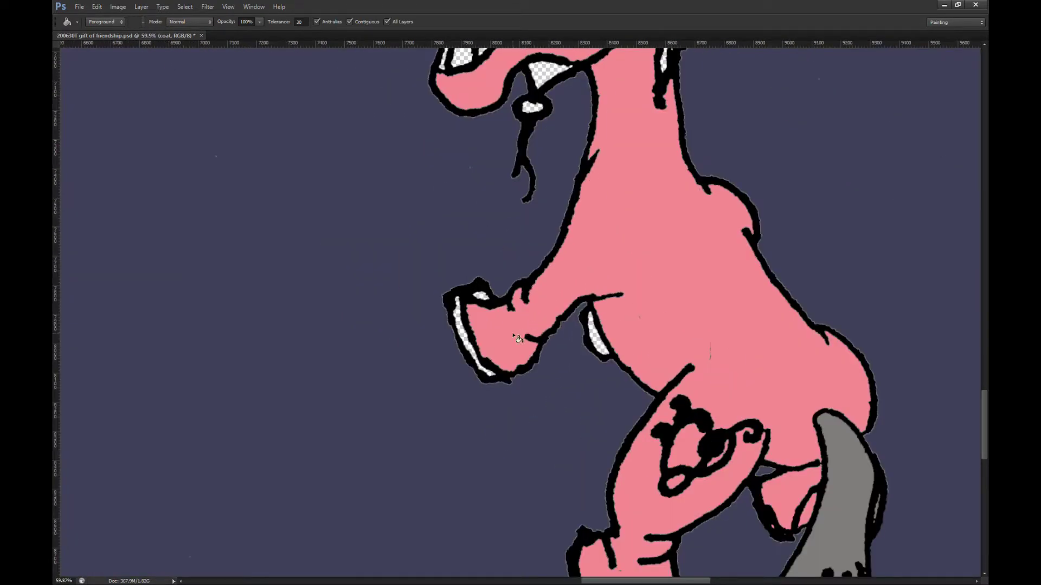
{"action": "key", "text": "b"}
{"action": "left_click_drag", "start_coordinate": [593, 355], "coordinate": [613, 355]}
{"action": "mouse_move", "coordinate": [507, 359]}
{"action": "left_mouse_down"}
{"action": "mouse_move", "coordinate": [481, 353]}
{"action": "mouse_move", "coordinate": [486, 300]}
{"action": "left_mouse_up"}
{"action": "left_click_drag", "start_coordinate": [604, 341], "coordinate": [597, 318]}
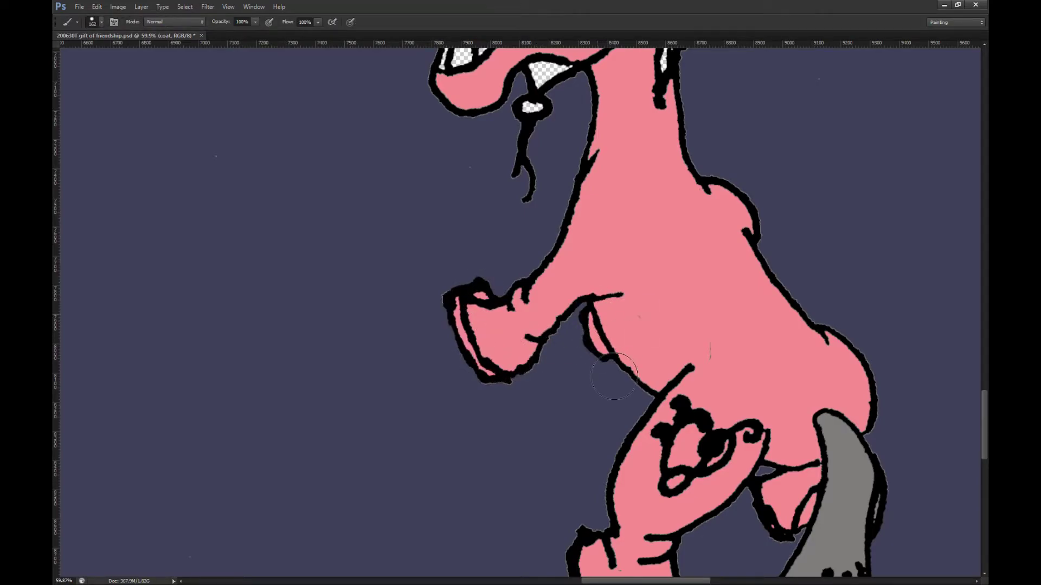
Step: Fill the gap between the pony's jaw and the chin strap with the sampled path colour on the path layer
{"action": "scroll", "coordinate": [635, 386], "scroll_direction": "down", "scroll_amount": 5}
{"action": "scroll", "coordinate": [589, 287], "scroll_direction": "up", "scroll_amount": 2}
{"action": "scroll", "coordinate": [588, 286], "scroll_direction": "up", "scroll_amount": 1}
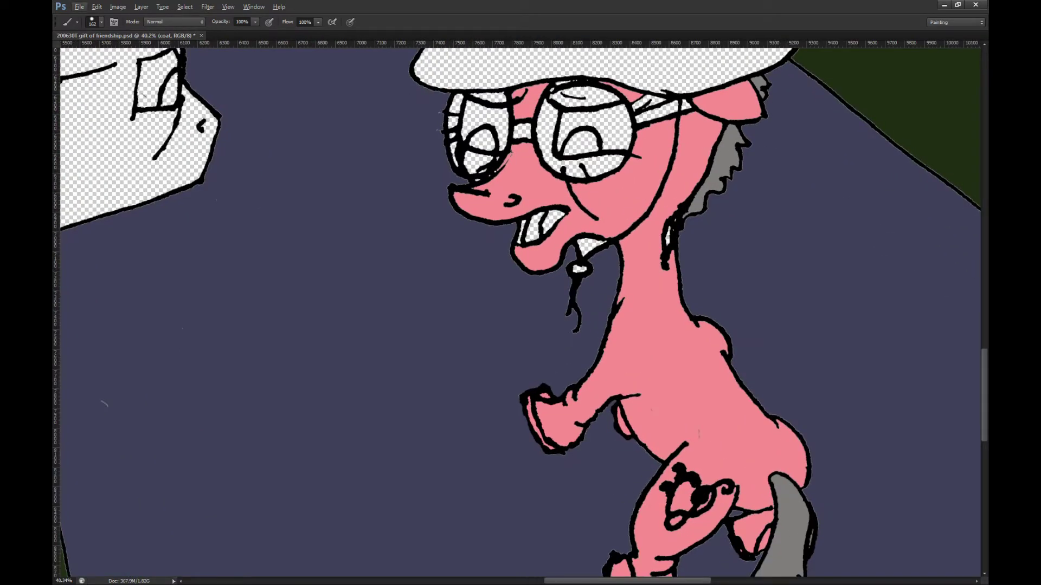
{"action": "key", "text": "alt+bracketleft"}
{"action": "left_click", "coordinate": [818, 247], "text": "alt"}
{"action": "key", "text": "g"}
{"action": "key", "text": "g"}
{"action": "scroll", "coordinate": [608, 294], "scroll_direction": "up", "scroll_amount": 3}
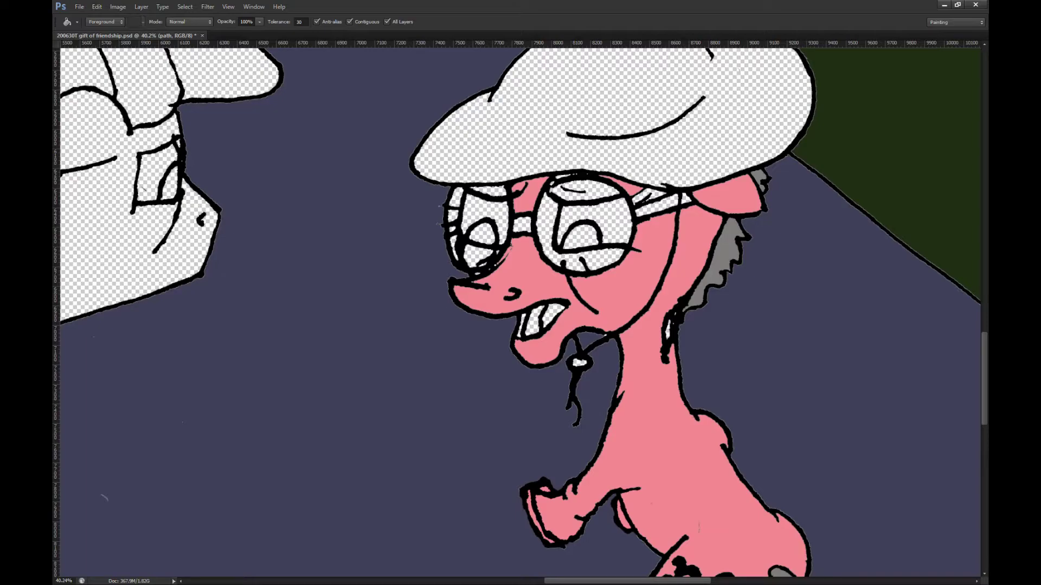
Step: Paint grey over the unfilled gaps at the lower end of the pony's mane on the mane layer
{"action": "key", "text": "alt+bracketright"}
{"action": "scroll", "coordinate": [685, 328], "scroll_direction": "up", "scroll_amount": 5}
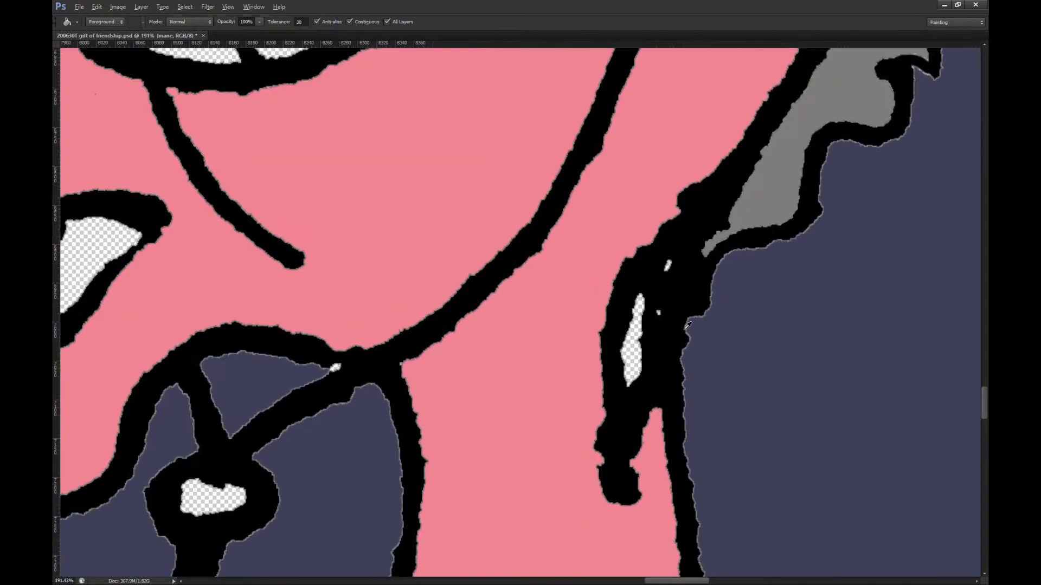
{"action": "key", "text": "b"}
{"action": "mouse_move", "coordinate": [673, 364]}
{"action": "left_mouse_down"}
{"action": "mouse_move", "coordinate": [690, 286]}
{"action": "mouse_move", "coordinate": [718, 264]}
{"action": "left_mouse_up"}
{"action": "key", "text": "alt"}
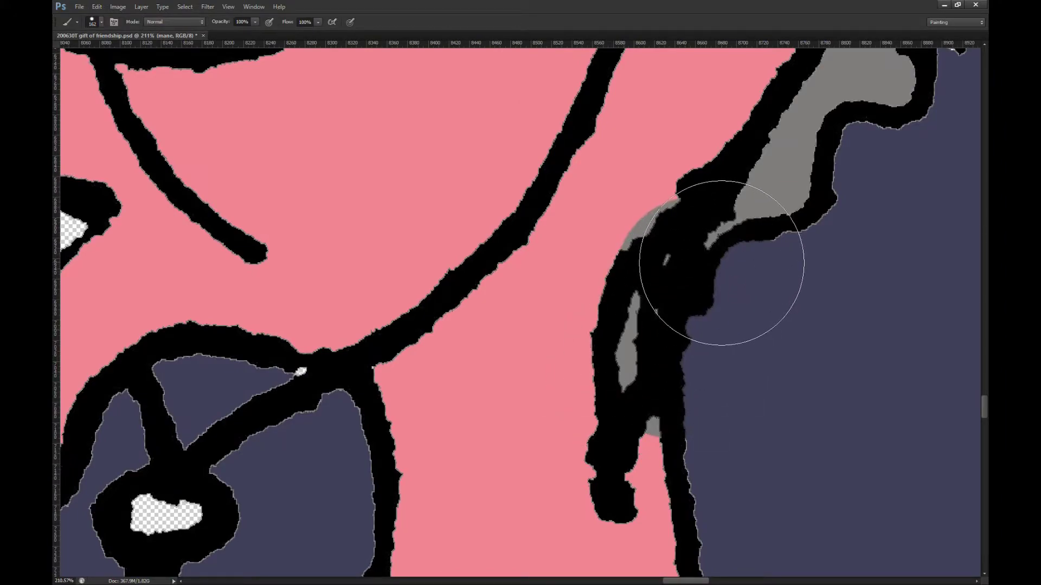
Step: Touch up the grey at the lower end of the mane where it meets the neck outline on the mane layer
{"action": "left_click_drag", "start_coordinate": [682, 306], "coordinate": [694, 303]}
{"action": "scroll", "coordinate": [607, 333], "scroll_direction": "down", "scroll_amount": 6}
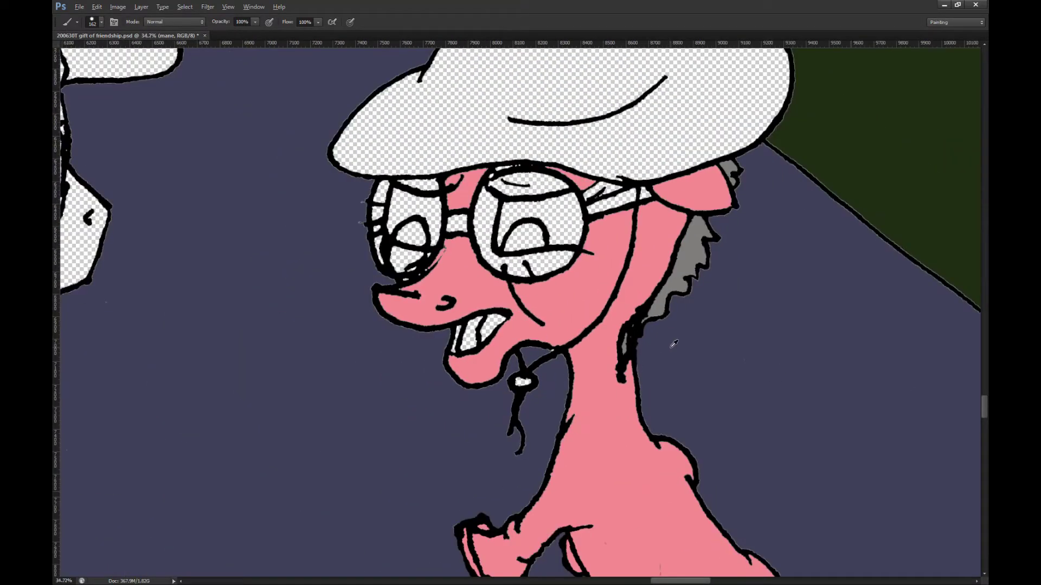
{"action": "scroll", "coordinate": [673, 344], "scroll_direction": "down", "scroll_amount": 2}
Step: Create a new layer named hat mom and fill the pony's beret with dark slate grey
{"action": "key", "text": "alt"}
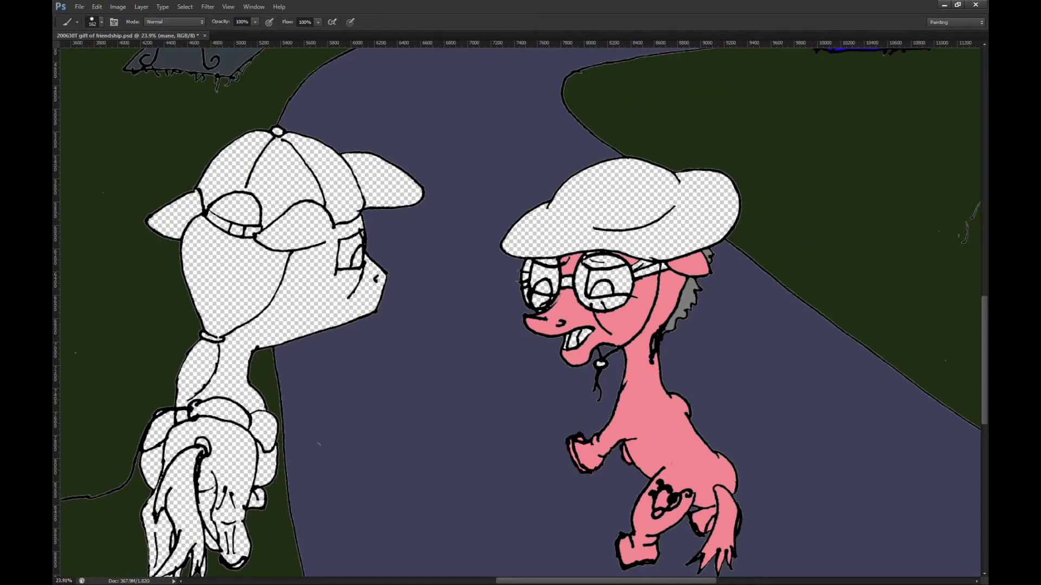
{"action": "key", "text": "alt+Tab"}
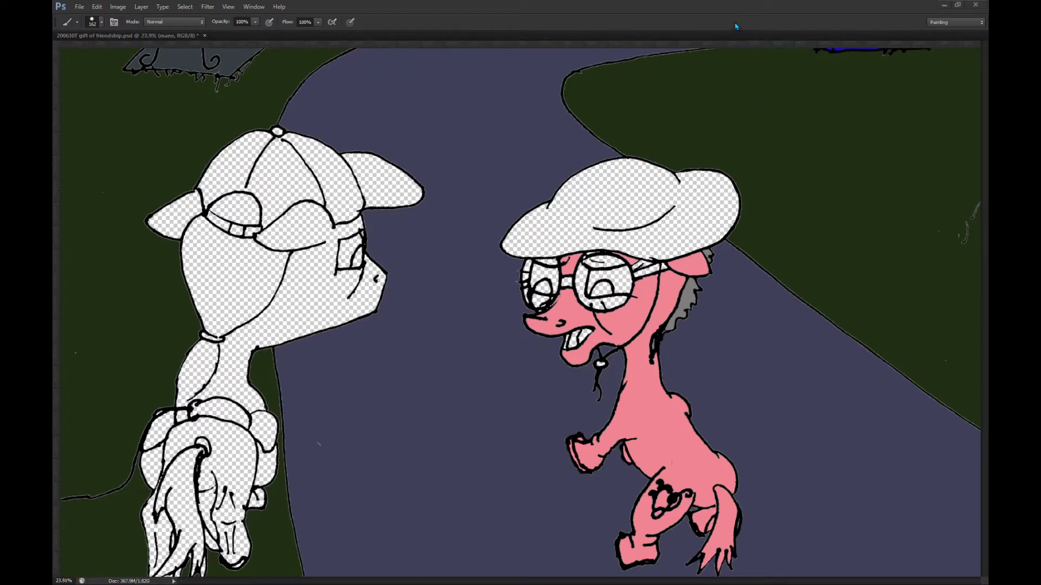
{"action": "key", "text": "ctrl+r"}
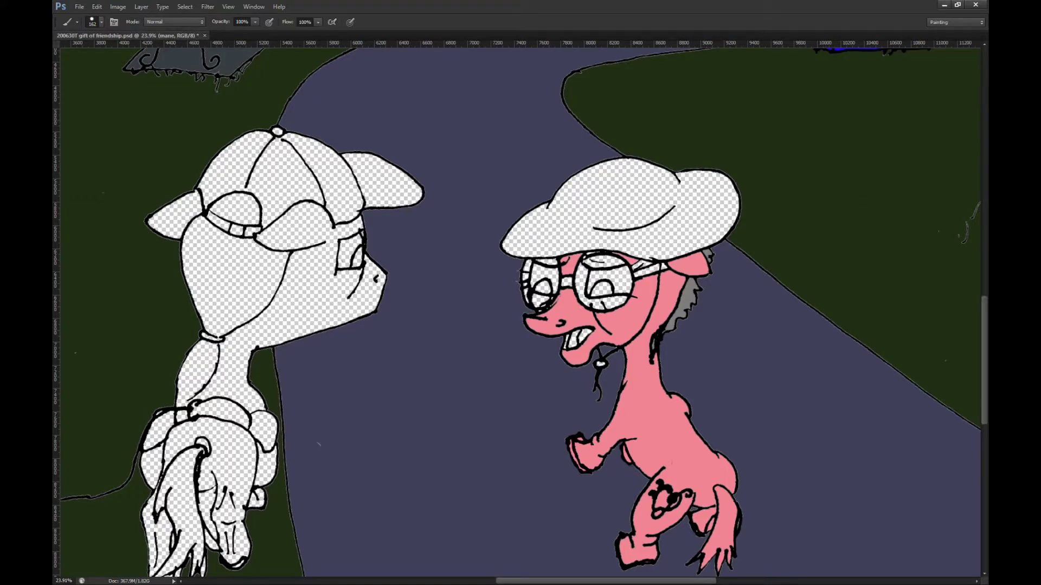
{"action": "key", "text": "ctrl+alt+shift+n"}
{"action": "key", "text": "Return"}
{"action": "key", "text": "g"}
{"action": "key", "text": "g"}
{"action": "left_click", "coordinate": [633, 211]}
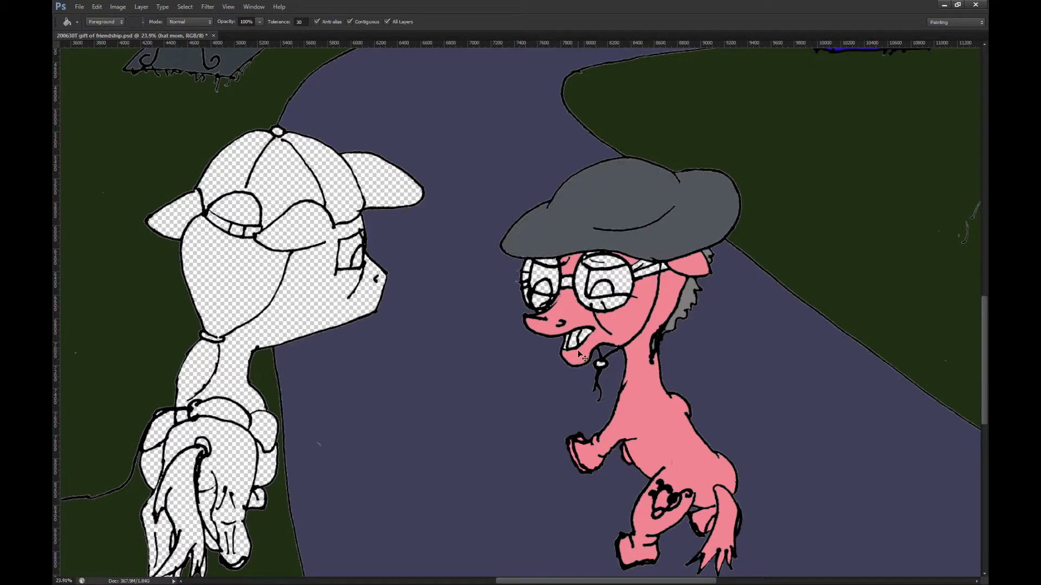
Step: Fill the empty skin gaps above the glasses' arm and above the near lens with the sampled coat pink on the coat layer
{"action": "scroll", "coordinate": [590, 347], "scroll_direction": "up", "scroll_amount": 1}
{"action": "scroll", "coordinate": [590, 347], "scroll_direction": "up", "scroll_amount": 4}
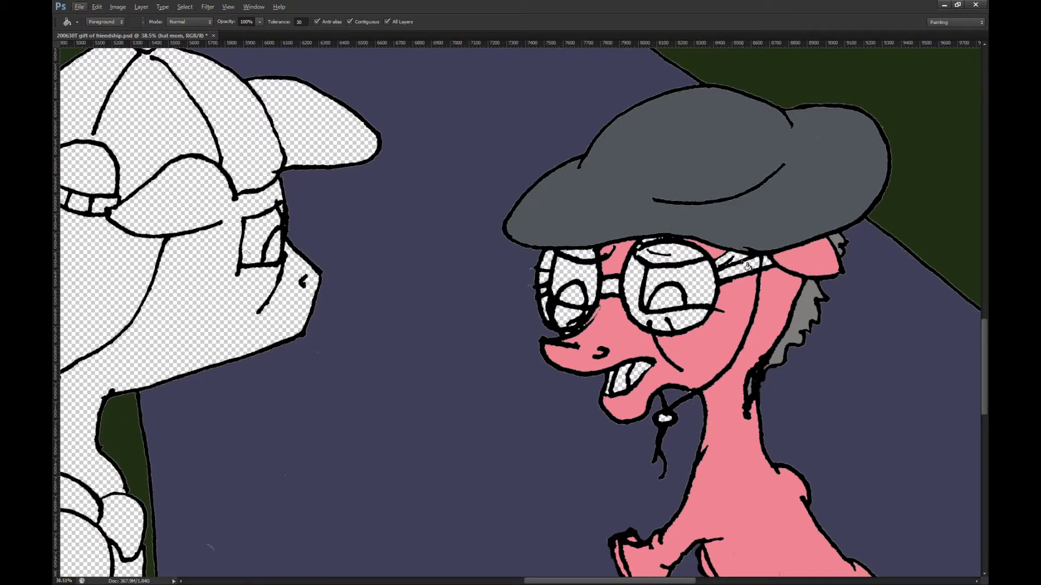
{"action": "key", "text": "alt+bracketleft"}
{"action": "key", "text": "i"}
{"action": "left_click", "coordinate": [781, 280]}
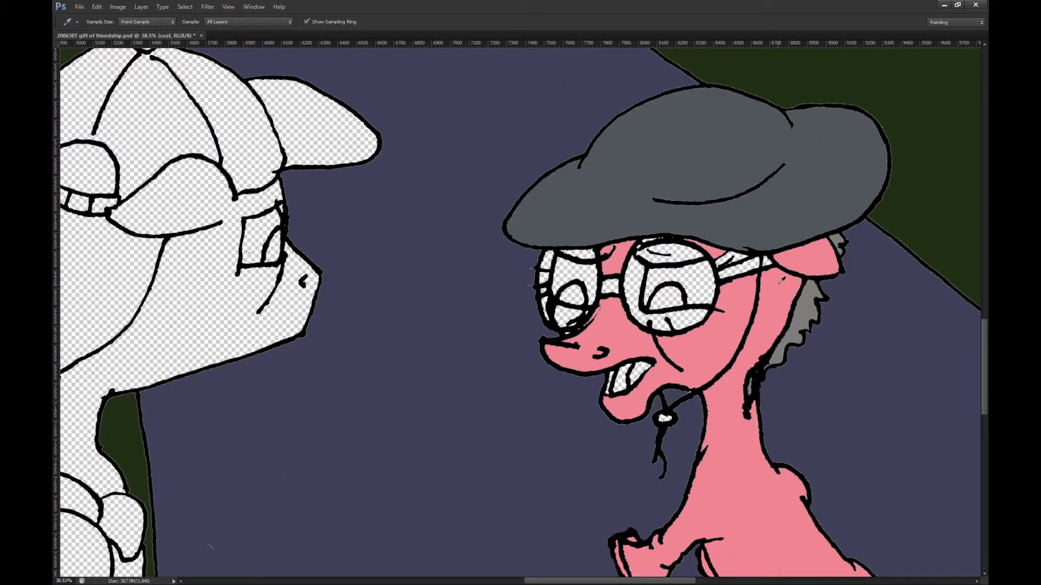
{"action": "key", "text": "g"}
{"action": "left_click", "coordinate": [728, 264]}
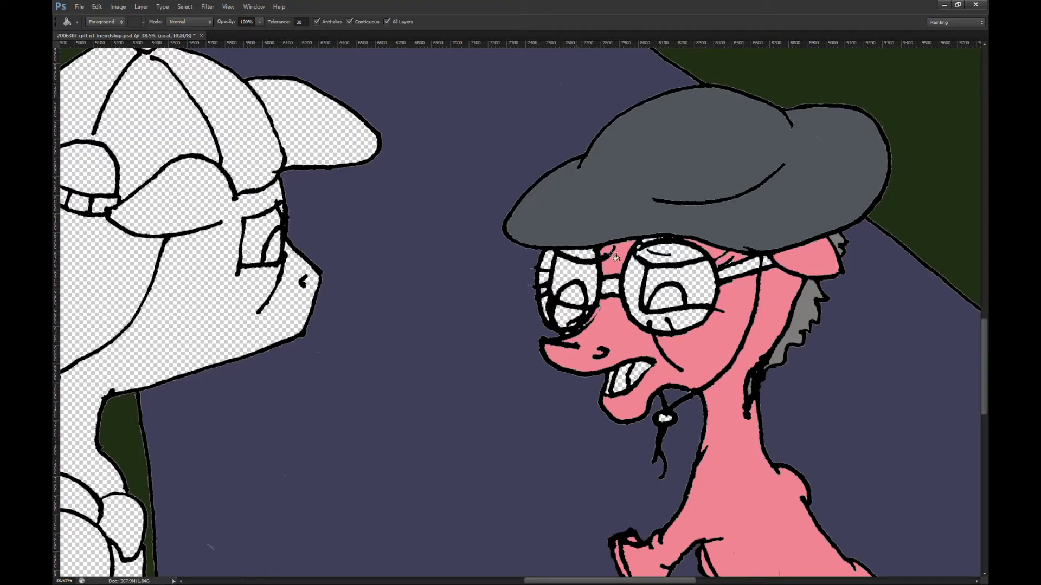
{"action": "scroll", "coordinate": [650, 240], "scroll_direction": "up", "scroll_amount": 5}
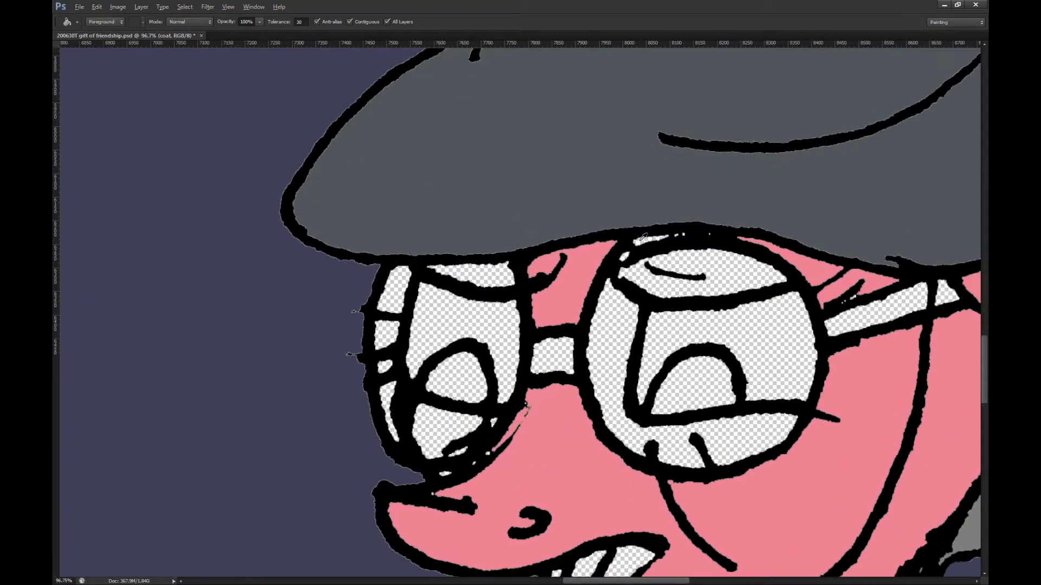
{"action": "left_click", "coordinate": [637, 241]}
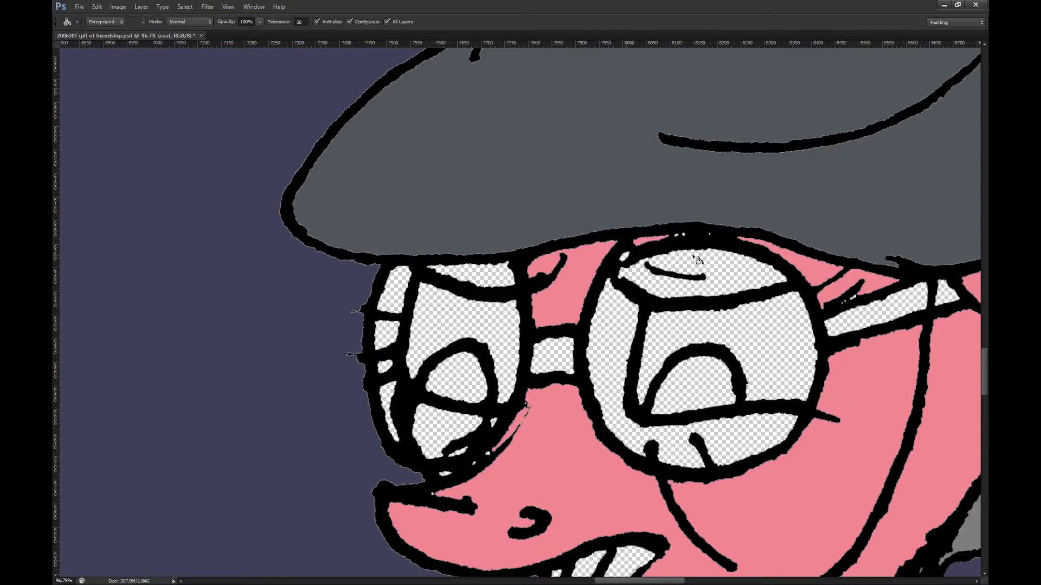
Step: Create a new layer named glasses and fill the glasses' arm and bridge with near-black
{"action": "scroll", "coordinate": [698, 261], "scroll_direction": "down", "scroll_amount": 5}
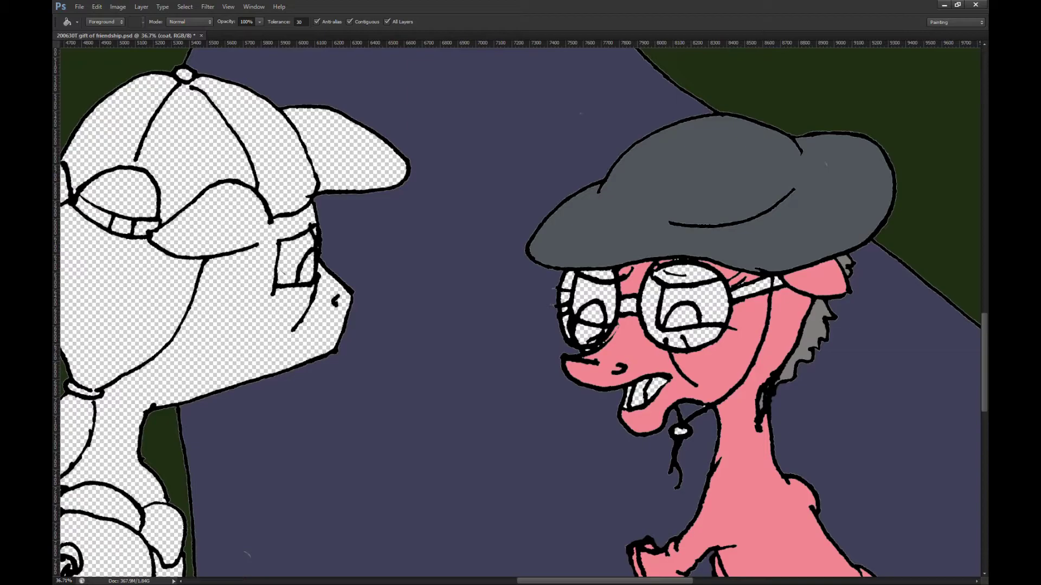
{"action": "key", "text": "ctrl+alt+shift+n"}
{"action": "type", "text": "glasses"}
{"action": "key", "text": "Return"}
{"action": "left_click", "coordinate": [748, 293]}
{"action": "left_click", "coordinate": [628, 309]}
Step: Paint near-black over the remaining gaps in the glasses' arm and bridge, moving the glasses layer beneath the coat layer
{"action": "scroll", "coordinate": [776, 283], "scroll_direction": "up", "scroll_amount": 1}
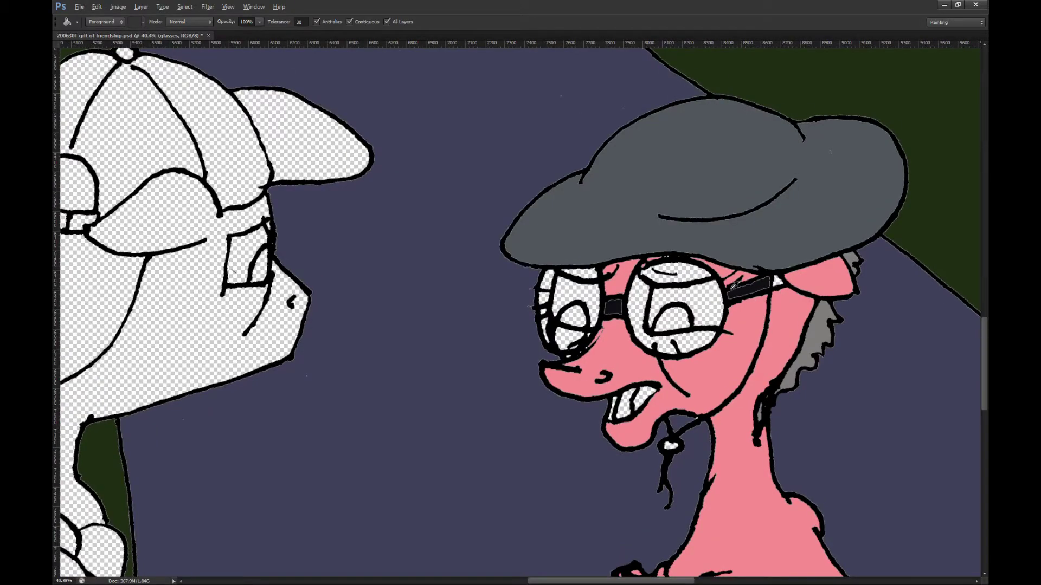
{"action": "scroll", "coordinate": [735, 285], "scroll_direction": "up", "scroll_amount": 6}
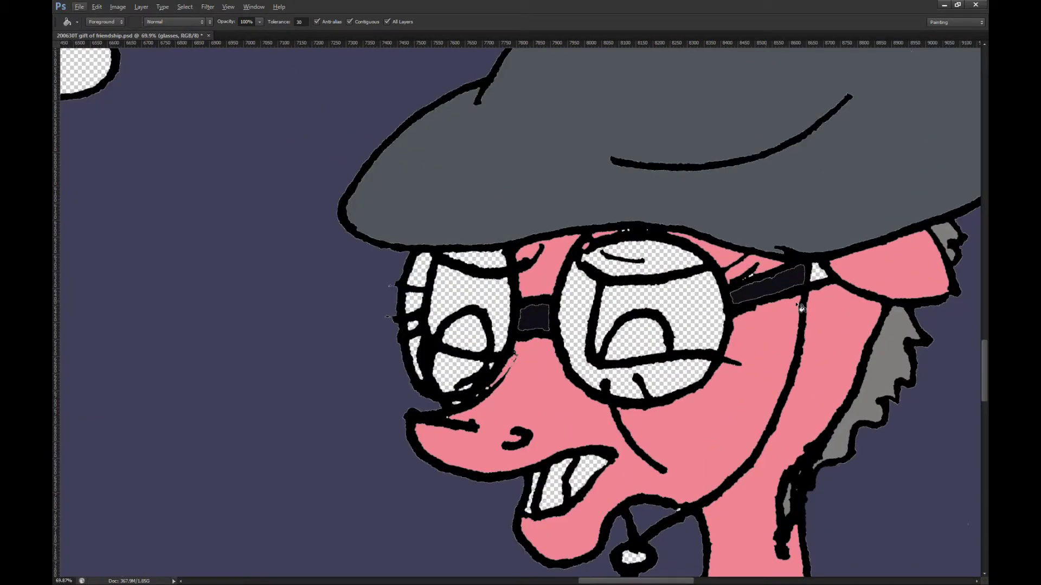
{"action": "key", "text": "b"}
{"action": "mouse_move", "coordinate": [725, 301]}
{"action": "left_mouse_down"}
{"action": "mouse_move", "coordinate": [830, 271]}
{"action": "mouse_move", "coordinate": [815, 274]}
{"action": "left_mouse_up"}
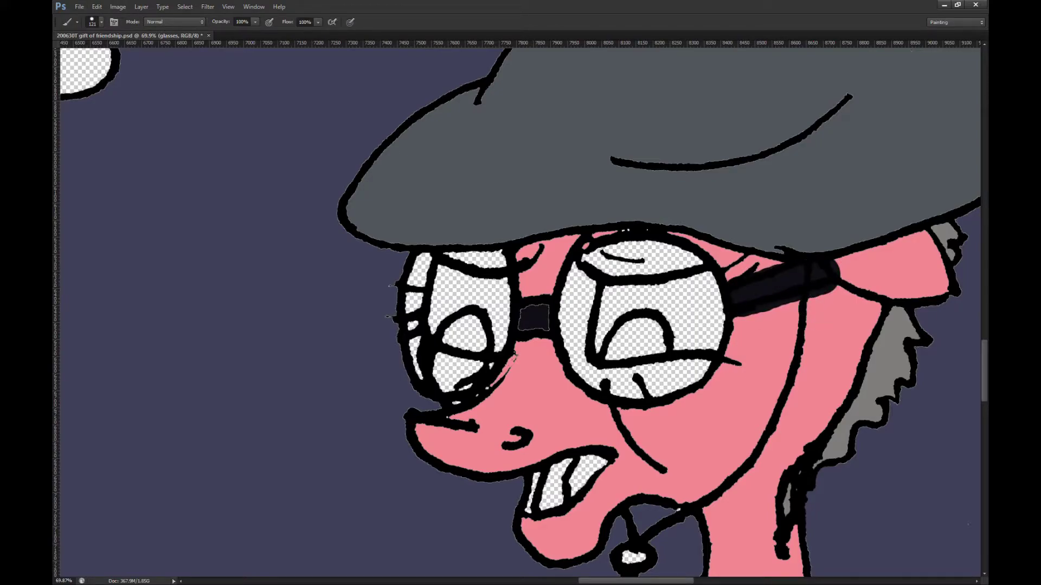
{"action": "key", "text": "ctrl+z"}
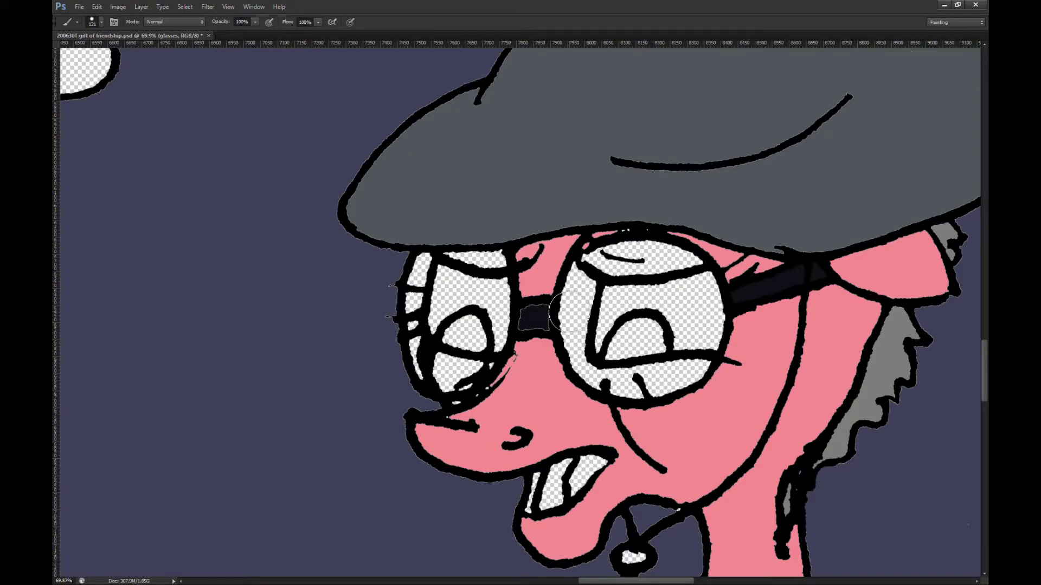
{"action": "mouse_move", "coordinate": [537, 309]}
{"action": "left_mouse_down"}
{"action": "mouse_move", "coordinate": [539, 345]}
{"action": "mouse_move", "coordinate": [534, 325]}
{"action": "left_mouse_up"}
{"action": "left_click", "coordinate": [536, 318], "text": "alt"}
{"action": "scroll", "coordinate": [574, 404], "scroll_direction": "down", "scroll_amount": 3, "text": "alt"}
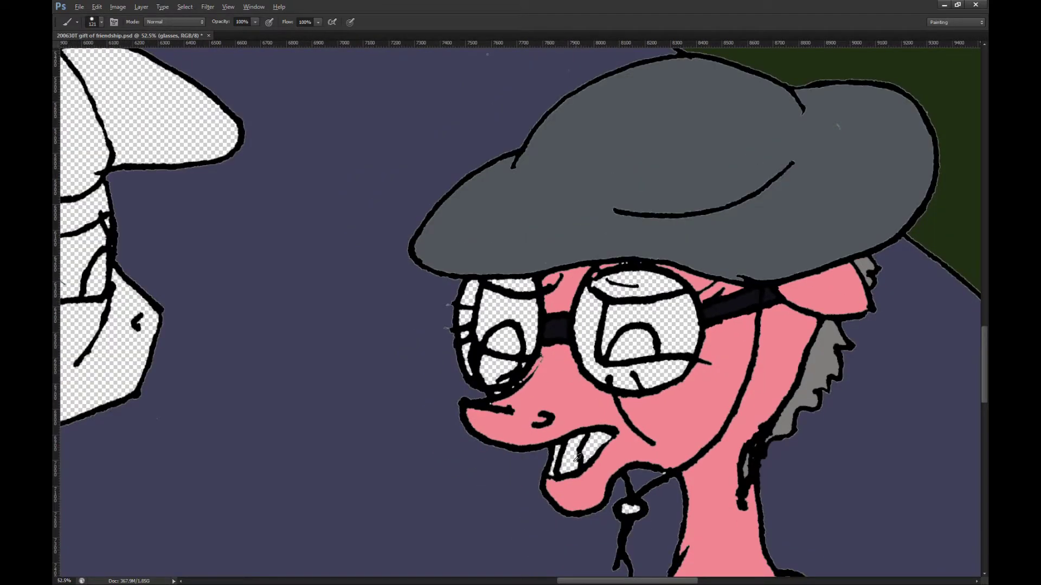
Step: Paint the narrow empty sliver at the front edge of the pony's mouth coat pink on the coat layer
{"action": "scroll", "coordinate": [577, 410], "scroll_direction": "up", "scroll_amount": 1, "text": "alt"}
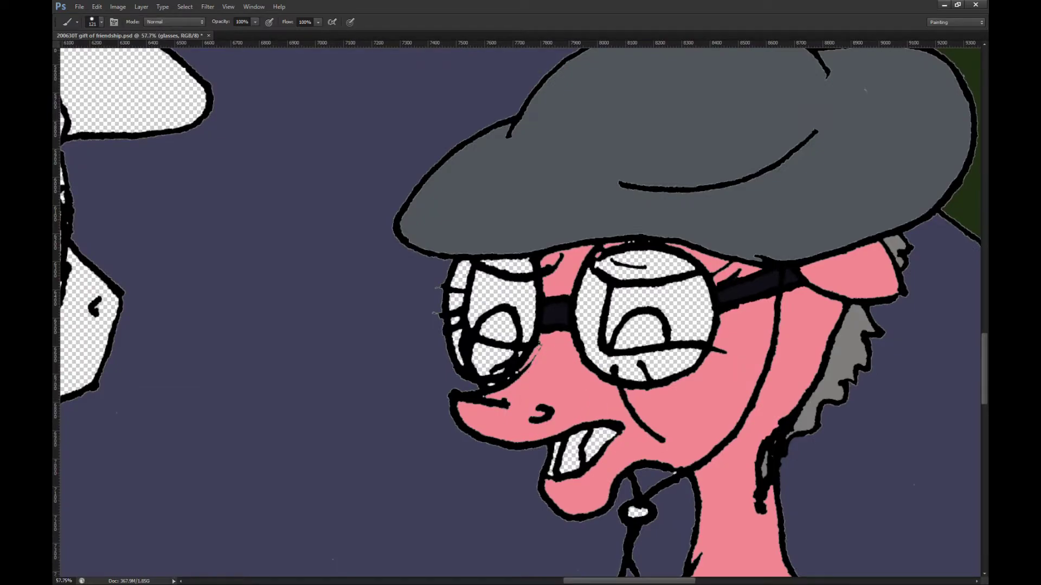
{"action": "key", "text": "alt+bracketleft"}
{"action": "scroll", "coordinate": [549, 471], "scroll_direction": "up", "scroll_amount": 5, "text": "alt"}
{"action": "mouse_move", "coordinate": [543, 472]}
{"action": "left_mouse_down"}
{"action": "mouse_move", "coordinate": [522, 430]}
{"action": "mouse_move", "coordinate": [535, 434]}
{"action": "mouse_move", "coordinate": [550, 408]}
{"action": "left_mouse_up"}
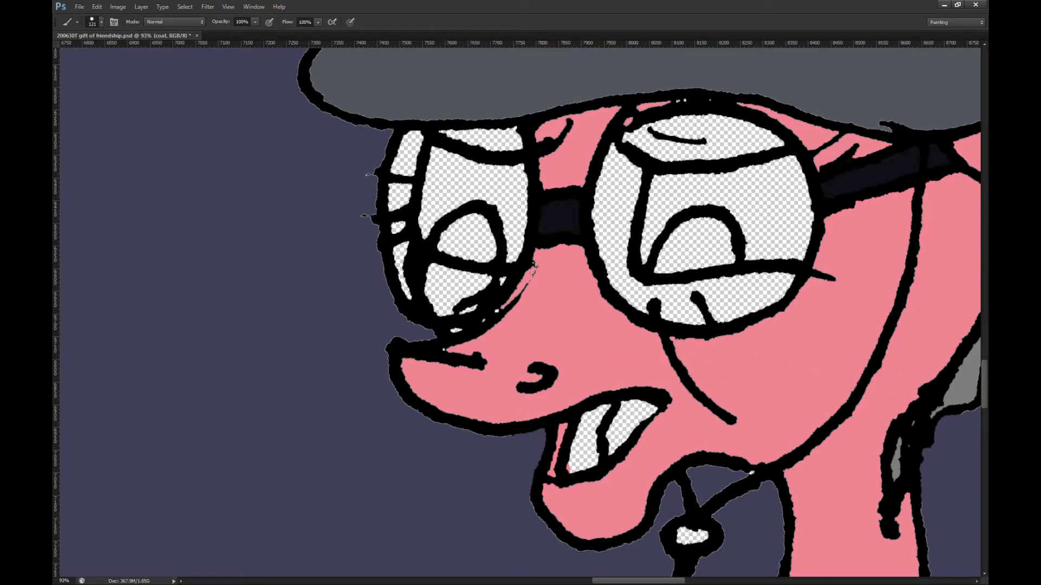
Step: Create a layer named mouth, paint the mouth interior dark red, and move the layer beneath the coat layer
{"action": "key", "text": "alt+bracketleft"}
{"action": "type", "text": "mouth"}
{"action": "key", "text": "Return"}
{"action": "left_click", "coordinate": [906, 351]}
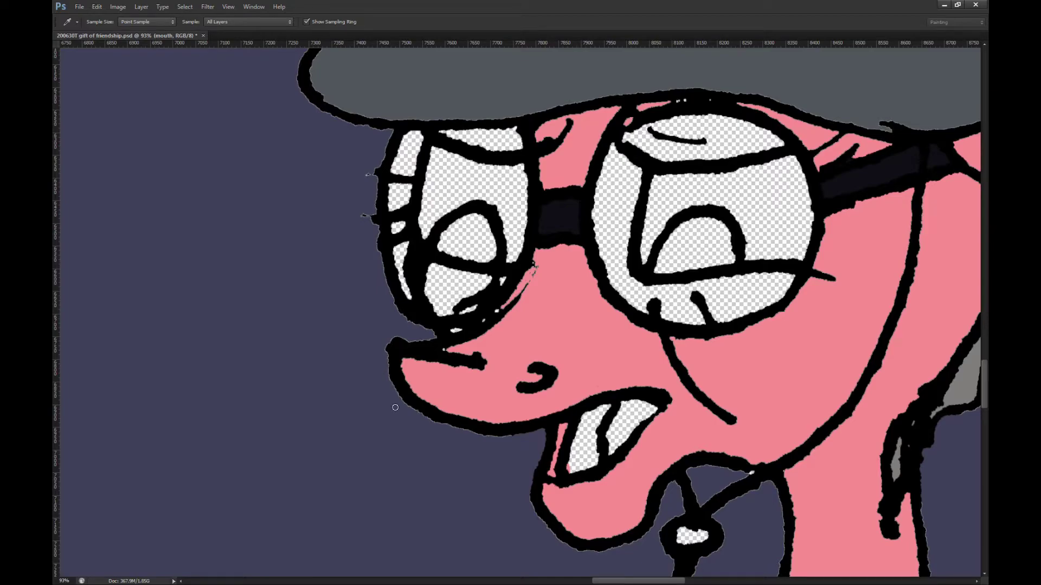
{"action": "mouse_move", "coordinate": [567, 460]}
{"action": "left_mouse_down"}
{"action": "mouse_move", "coordinate": [587, 448]}
{"action": "mouse_move", "coordinate": [580, 467]}
{"action": "mouse_move", "coordinate": [624, 412]}
{"action": "mouse_move", "coordinate": [651, 407]}
{"action": "left_mouse_up"}
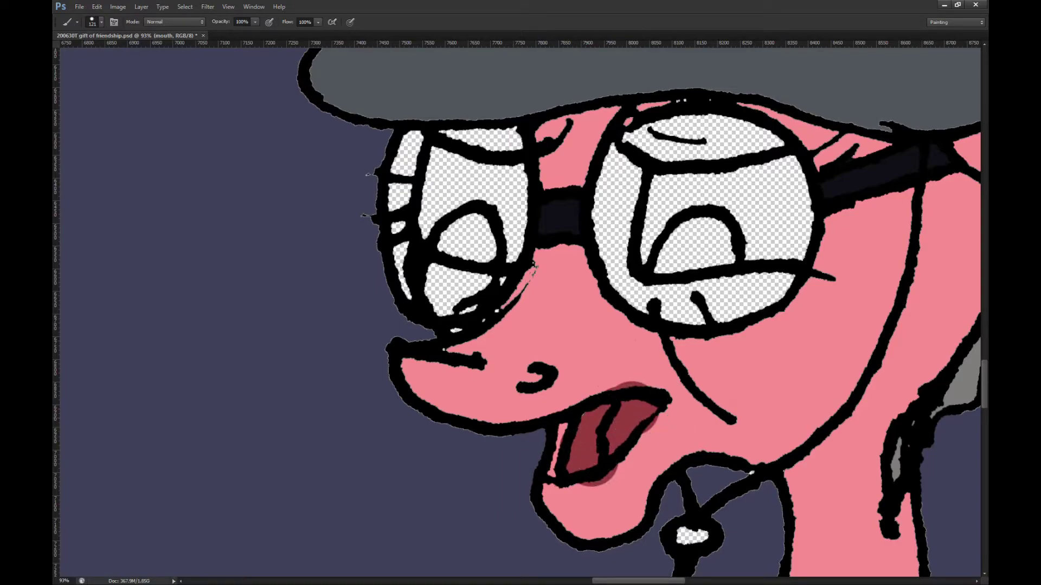
{"action": "key", "text": "ctrl+["}
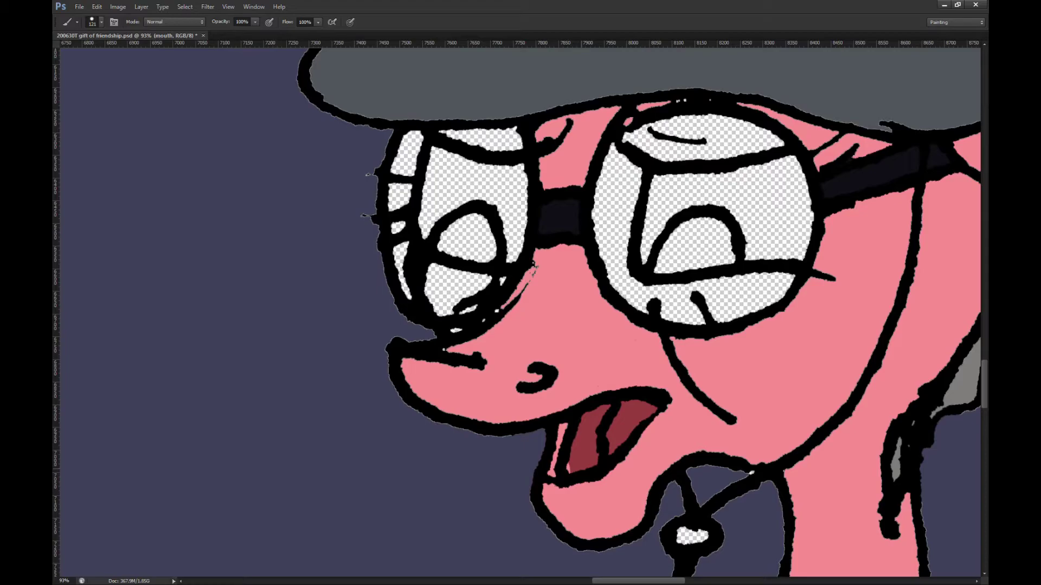
Step: Review the beret-wearing pony's colours against the whole park scene
{"action": "key", "text": "alt+]"}
{"action": "key", "text": "r"}
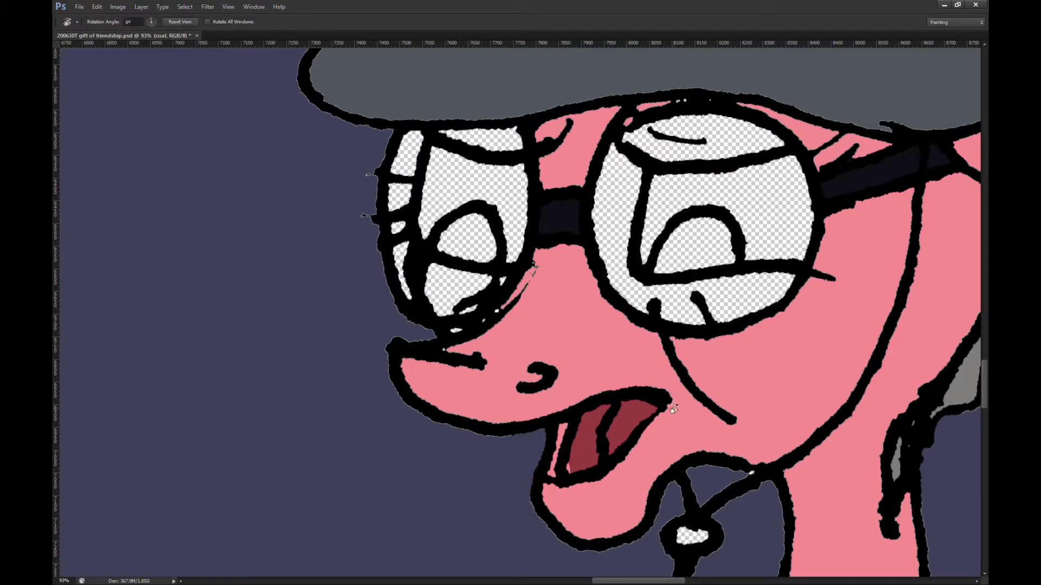
{"action": "key", "text": "e"}
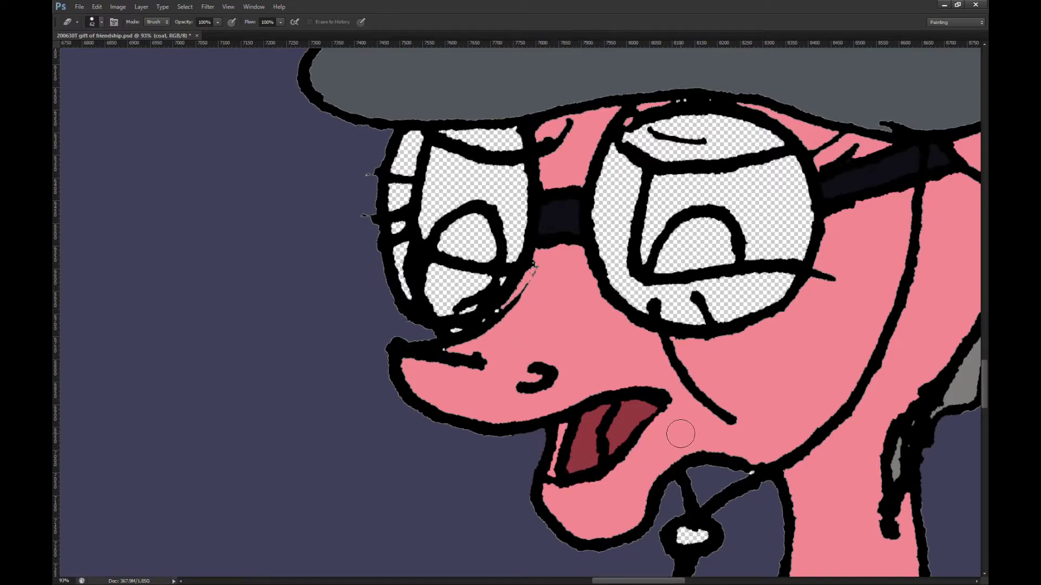
{"action": "scroll", "coordinate": [678, 432], "scroll_direction": "down", "scroll_amount": 3}
{"action": "scroll", "coordinate": [640, 433], "scroll_direction": "down", "scroll_amount": 3}
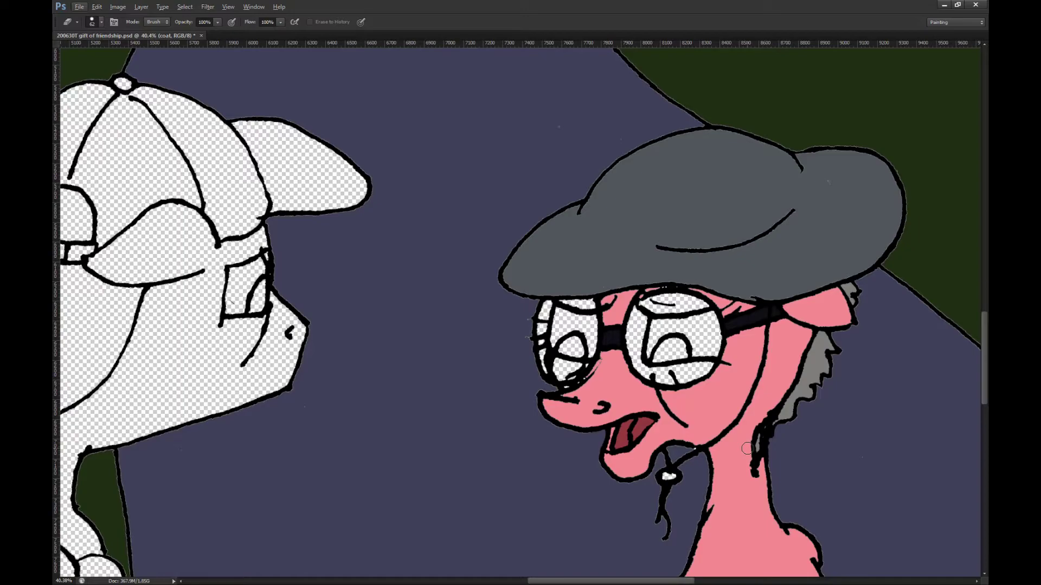
{"action": "scroll", "coordinate": [716, 496], "scroll_direction": "down", "scroll_amount": 3}
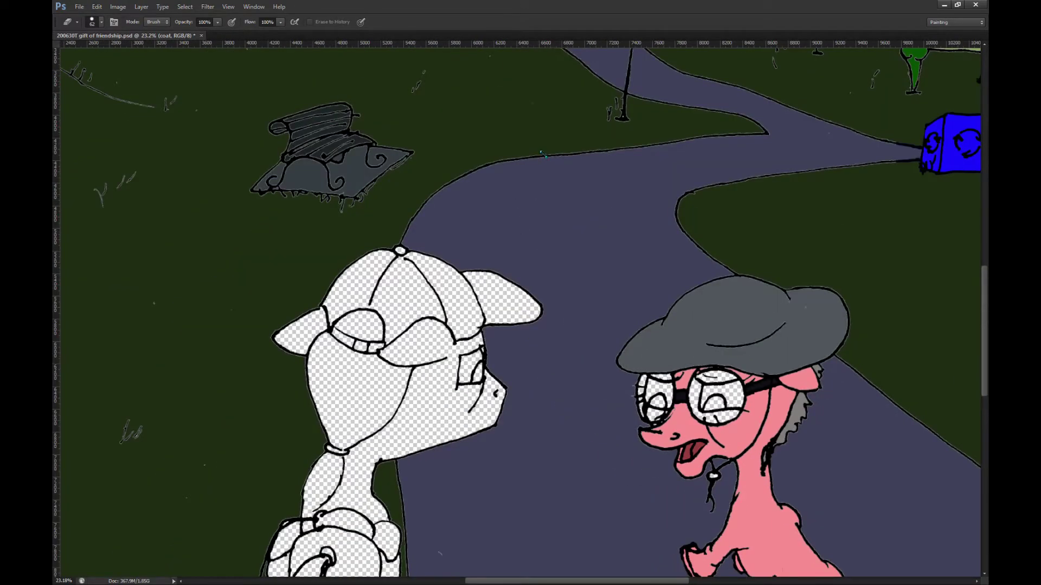
{"action": "key", "text": "ctrl+r"}
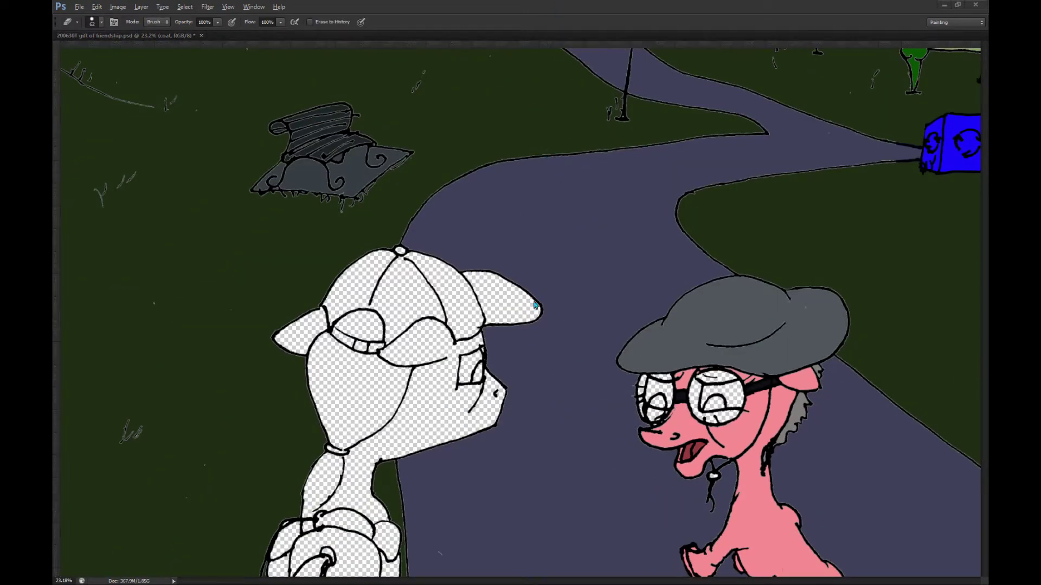
{"action": "key", "text": "ctrl+r"}
{"action": "scroll", "coordinate": [558, 295], "scroll_direction": "down", "scroll_amount": 3}
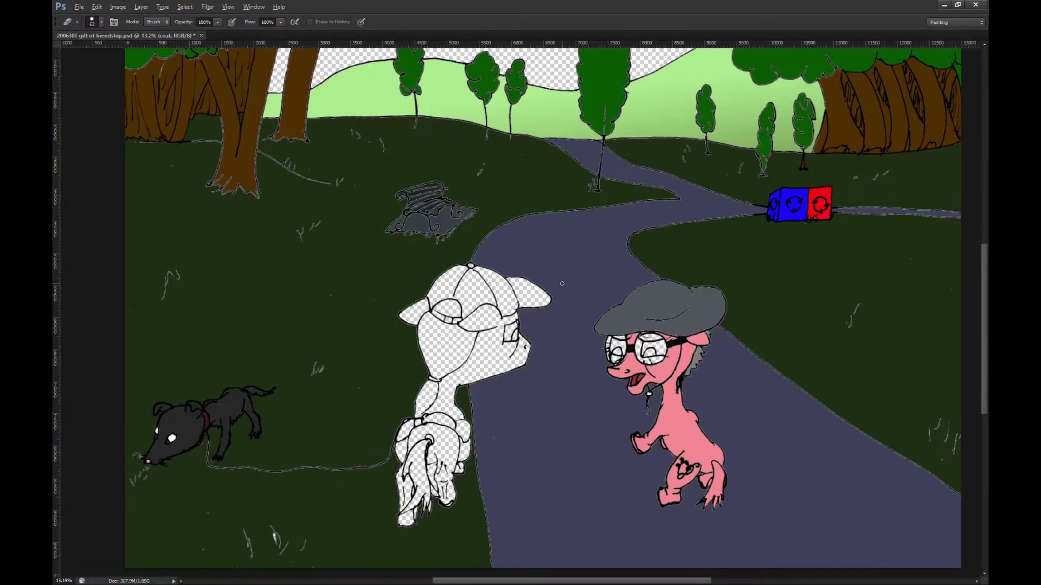
{"action": "scroll", "coordinate": [503, 327], "scroll_direction": "left", "scroll_amount": 2}
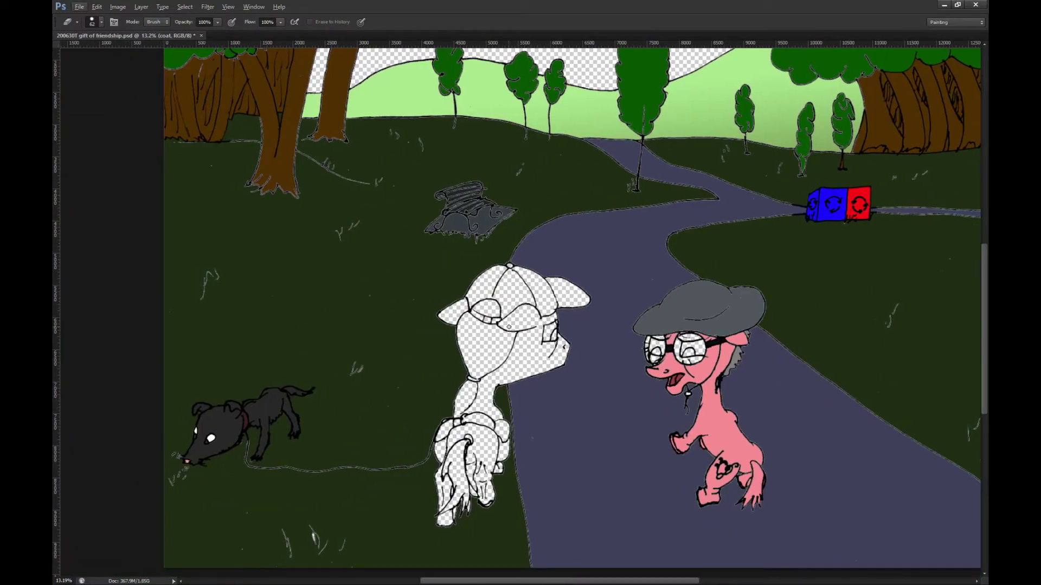
{"action": "scroll", "coordinate": [683, 482], "scroll_direction": "up", "scroll_amount": 3}
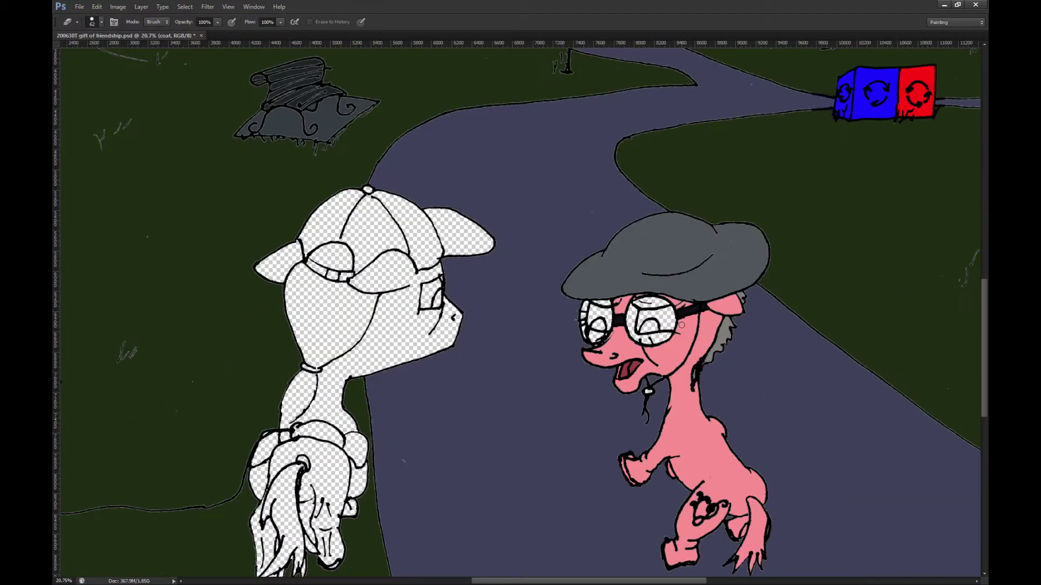
{"action": "scroll", "coordinate": [655, 315], "scroll_direction": "up", "scroll_amount": 2}
Step: Fill the skin area around the eye behind the near lens with light lilac pink on the coat layer
{"action": "key", "text": "i"}
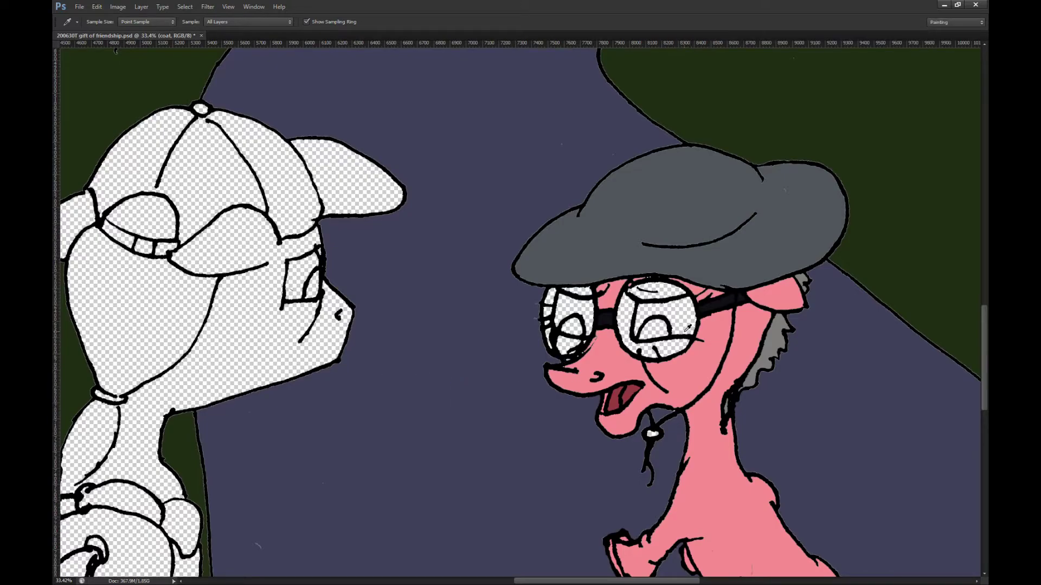
{"action": "key", "text": "g"}
{"action": "scroll", "coordinate": [680, 328], "scroll_direction": "up", "scroll_amount": 3}
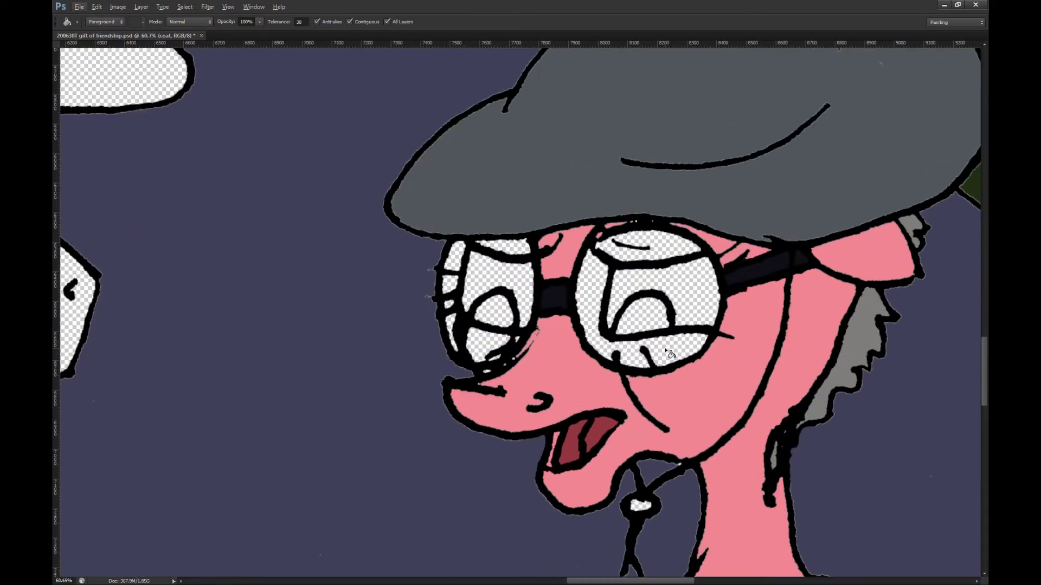
{"action": "left_click", "coordinate": [670, 360]}
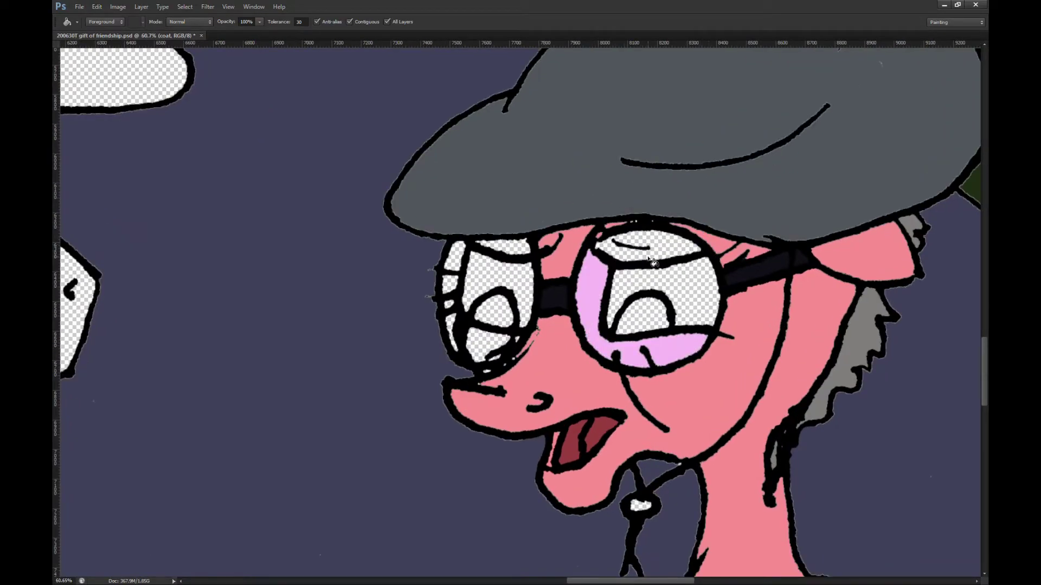
Step: Fill the upper eyelid and the skin around the eye behind the near lens with a stronger pink on the coat layer
{"action": "key", "text": "i"}
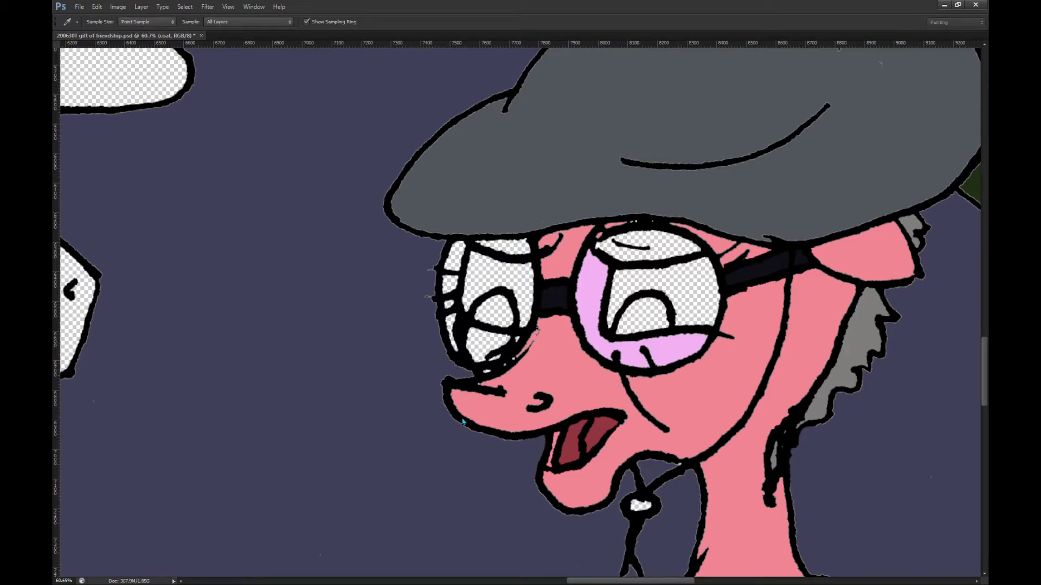
{"action": "key", "text": "g"}
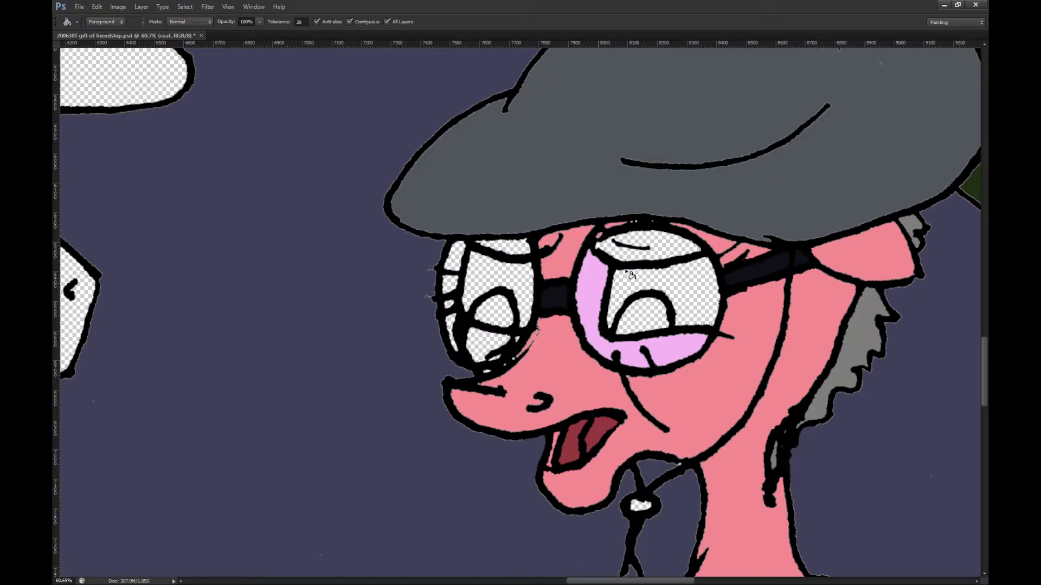
{"action": "left_click", "coordinate": [646, 264]}
{"action": "left_click", "coordinate": [649, 255]}
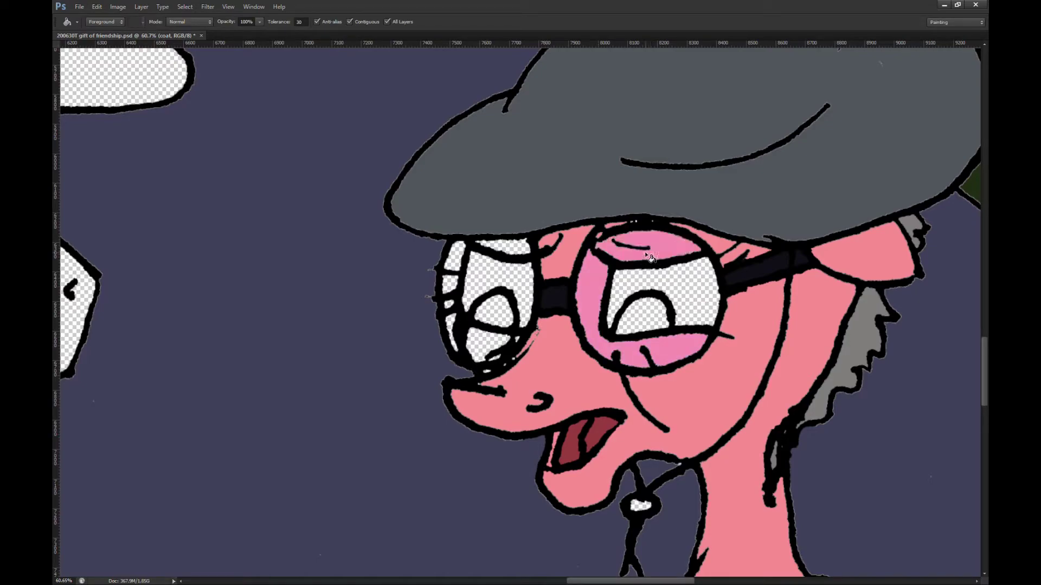
Step: Fill the upper eyelid and the lower skin area behind the far lens with the lens-tinted pink on the coat layer
{"action": "left_click", "coordinate": [500, 289]}
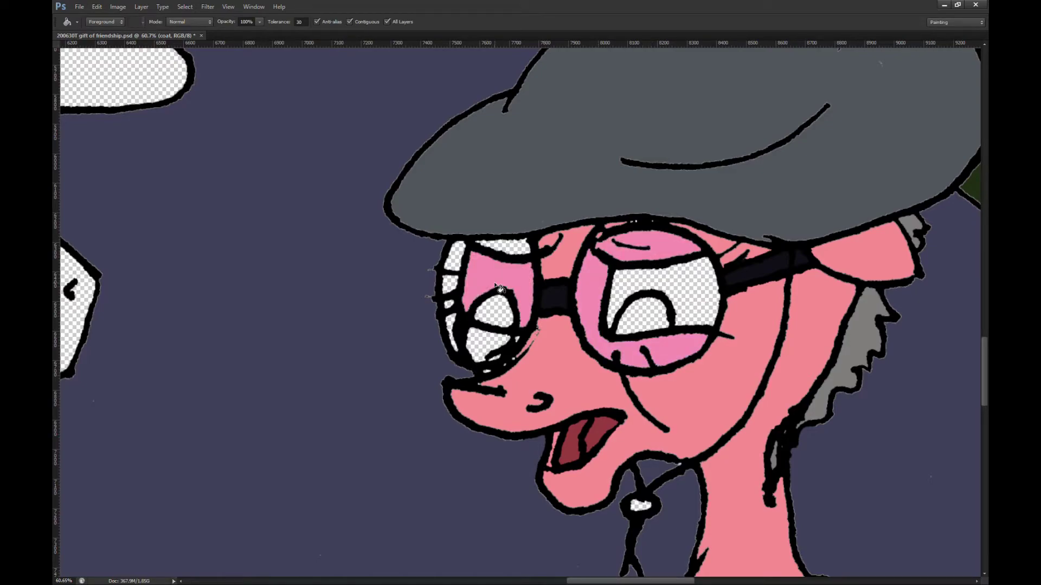
{"action": "key", "text": "ctrl+z"}
{"action": "left_click", "coordinate": [514, 252]}
{"action": "left_click", "coordinate": [495, 346]}
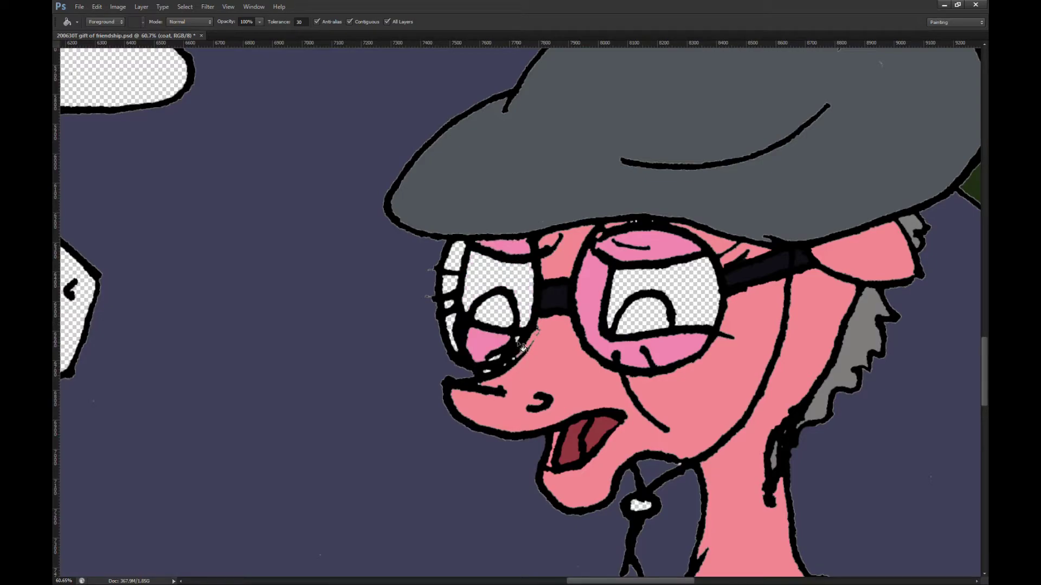
{"action": "key", "text": "b"}
{"action": "scroll", "coordinate": [511, 350], "scroll_direction": "up", "scroll_amount": 3}
{"action": "left_click_drag", "start_coordinate": [492, 355], "coordinate": [477, 350]}
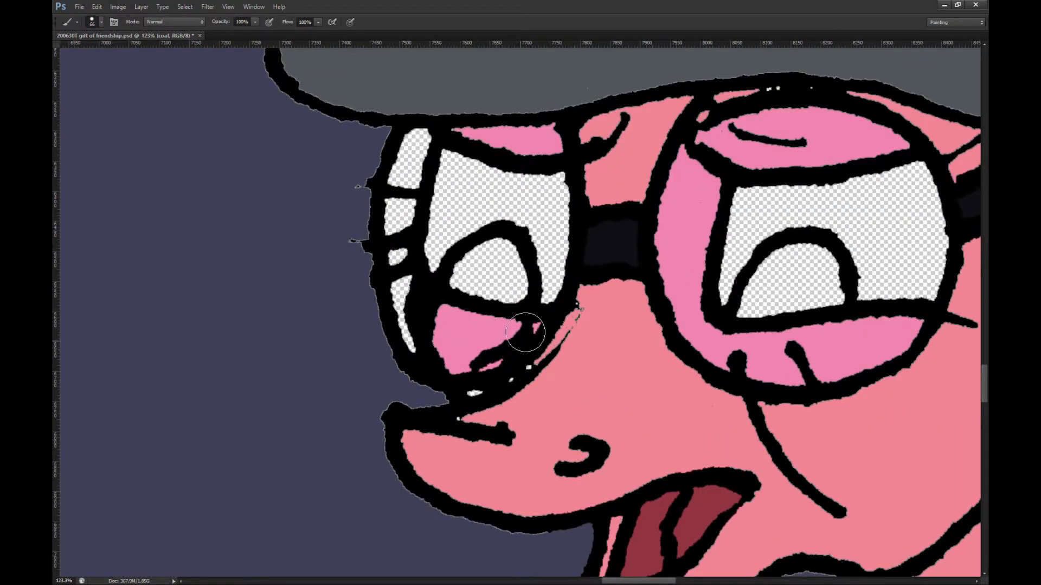
{"action": "scroll", "coordinate": [360, 355], "scroll_direction": "down", "scroll_amount": 3}
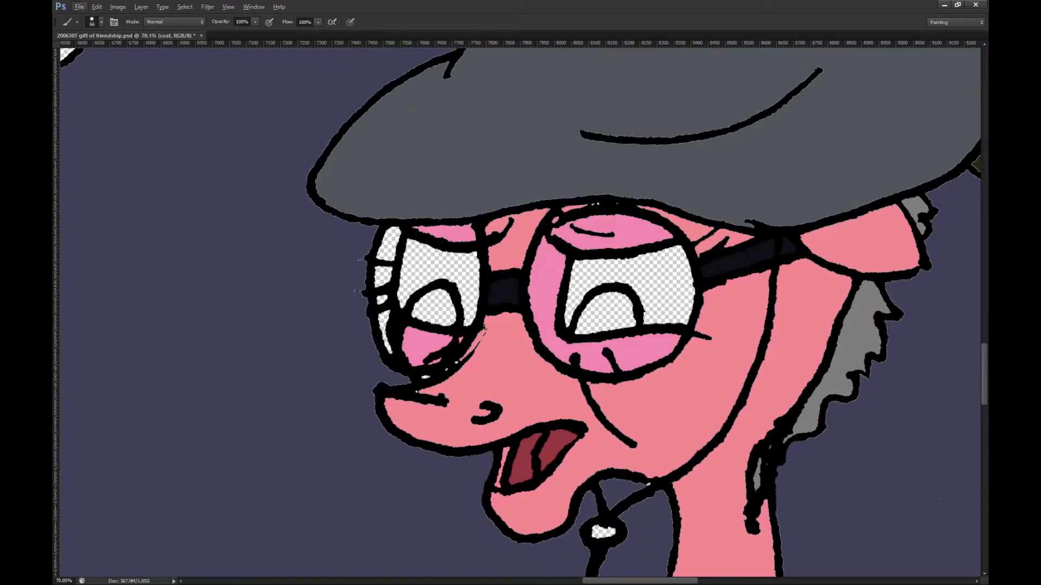
Step: Paint the empty outer part of the far lens around the eyelashes a lighter path purple on the path layer
{"action": "key", "text": "alt+bracketleft"}
{"action": "left_click", "coordinate": [317, 323], "text": "alt"}
{"action": "key", "text": "i"}
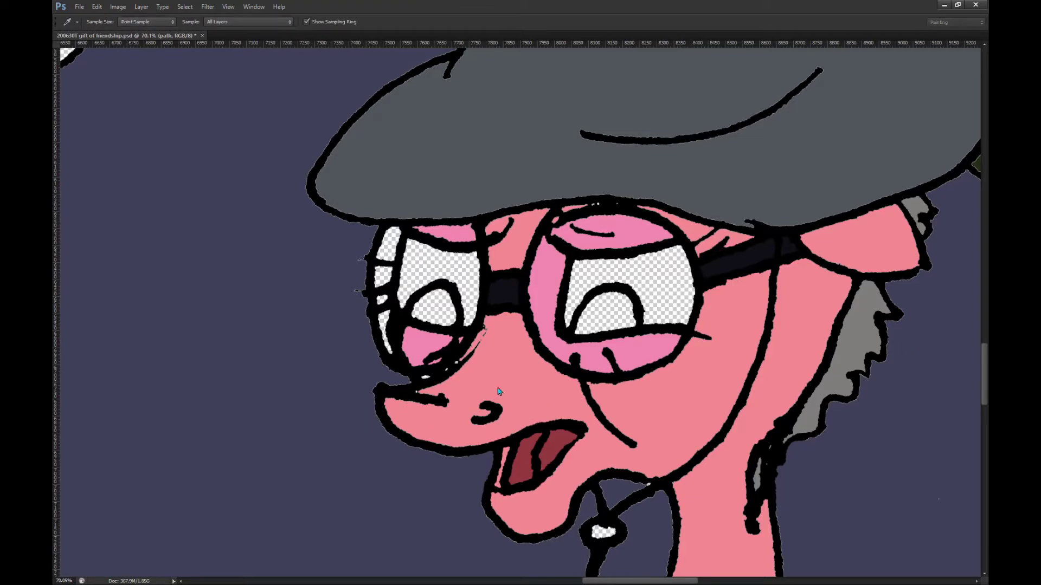
{"action": "key", "text": "b"}
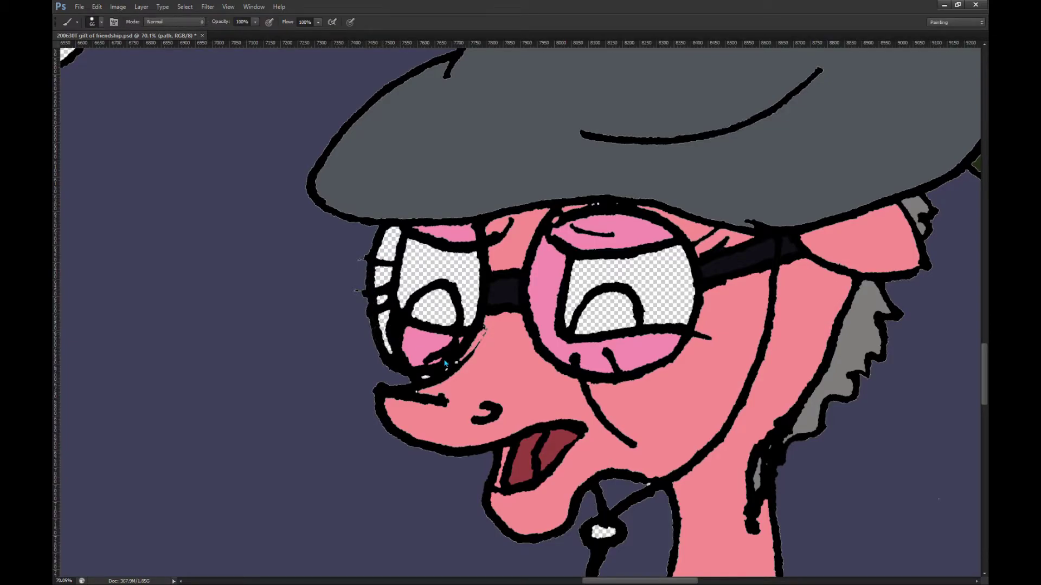
{"action": "mouse_move", "coordinate": [389, 321]}
{"action": "left_mouse_down"}
{"action": "mouse_move", "coordinate": [382, 266]}
{"action": "mouse_move", "coordinate": [394, 229]}
{"action": "mouse_move", "coordinate": [380, 293]}
{"action": "mouse_move", "coordinate": [392, 359]}
{"action": "mouse_move", "coordinate": [377, 344]}
{"action": "mouse_move", "coordinate": [368, 312]}
{"action": "left_mouse_up"}
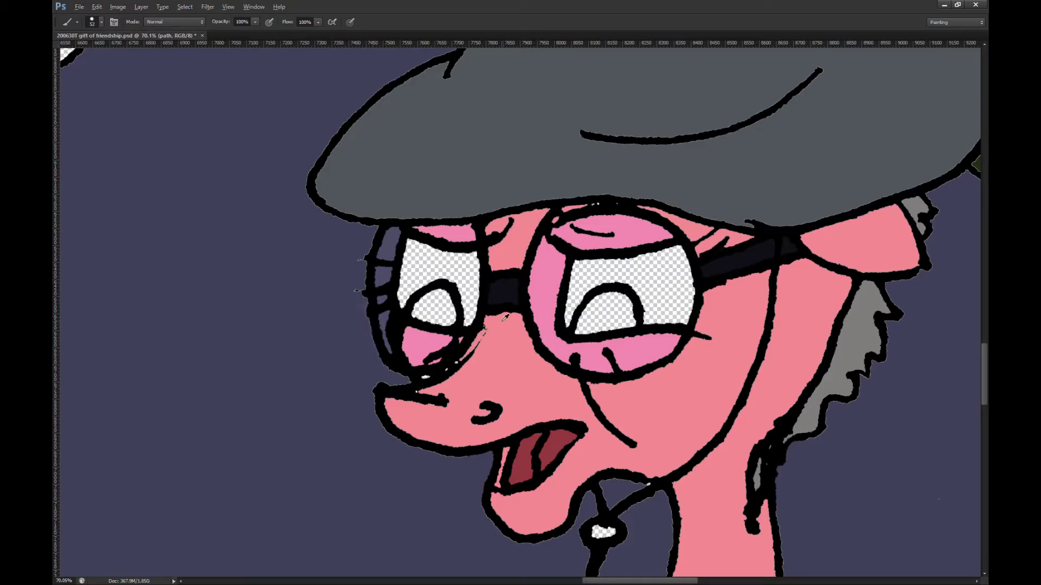
{"action": "scroll", "coordinate": [516, 309], "scroll_direction": "down", "scroll_amount": 3}
{"action": "scroll", "coordinate": [516, 309], "scroll_direction": "down", "scroll_amount": 3}
{"action": "scroll", "coordinate": [597, 305], "scroll_direction": "down", "scroll_amount": 1}
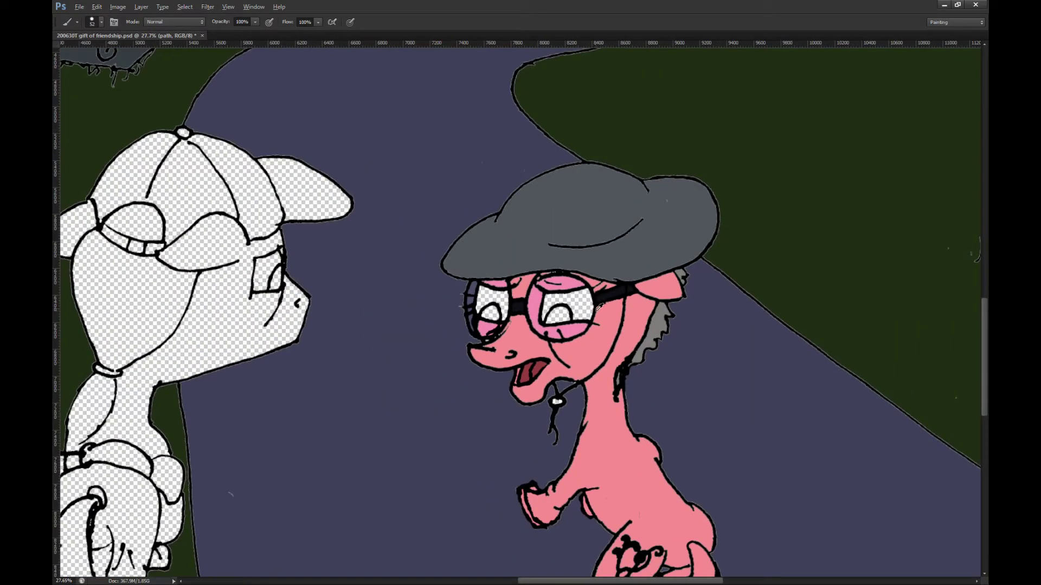
Step: Fill the whites of both of the beret-wearing pony's eyes with pale pinkish white on the sclera mom layer
{"action": "key", "text": "alt+bracketleft"}
{"action": "key", "text": "alt+bracketleft"}
{"action": "key", "text": "alt+bracketleft"}
{"action": "key", "text": "i"}
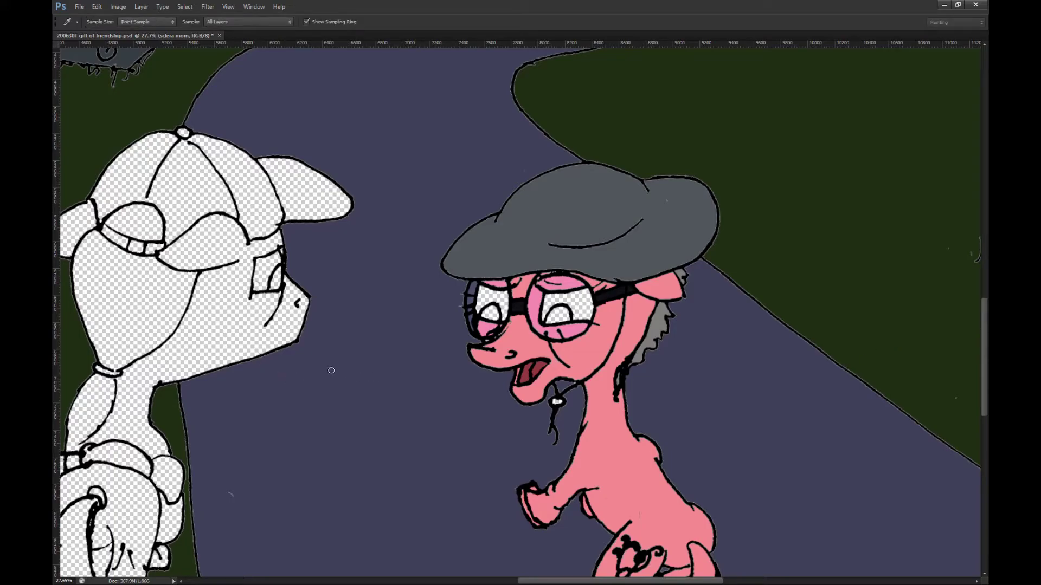
{"action": "key", "text": "b"}
{"action": "key", "text": "g"}
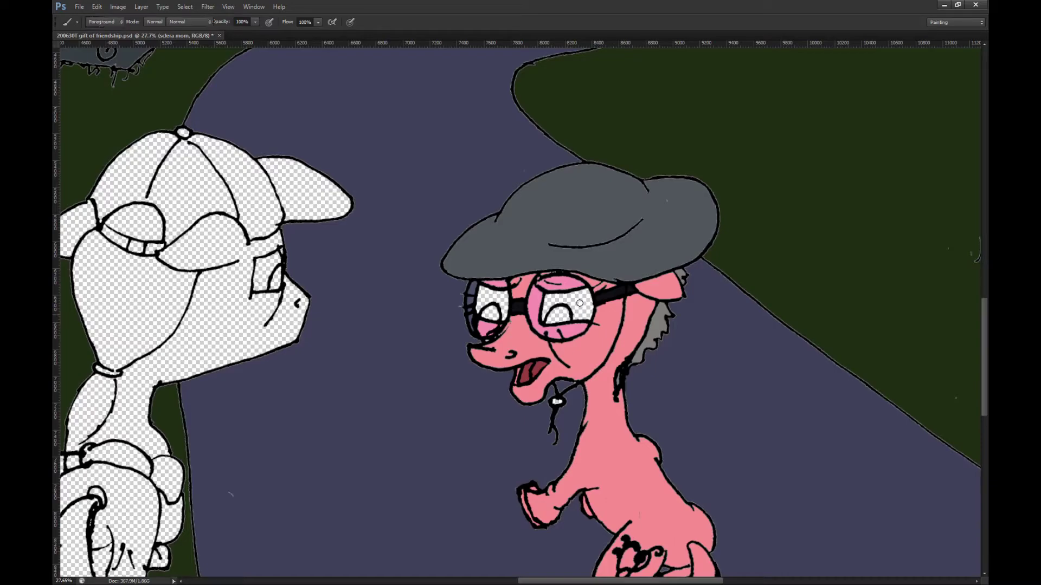
{"action": "left_click", "coordinate": [497, 295]}
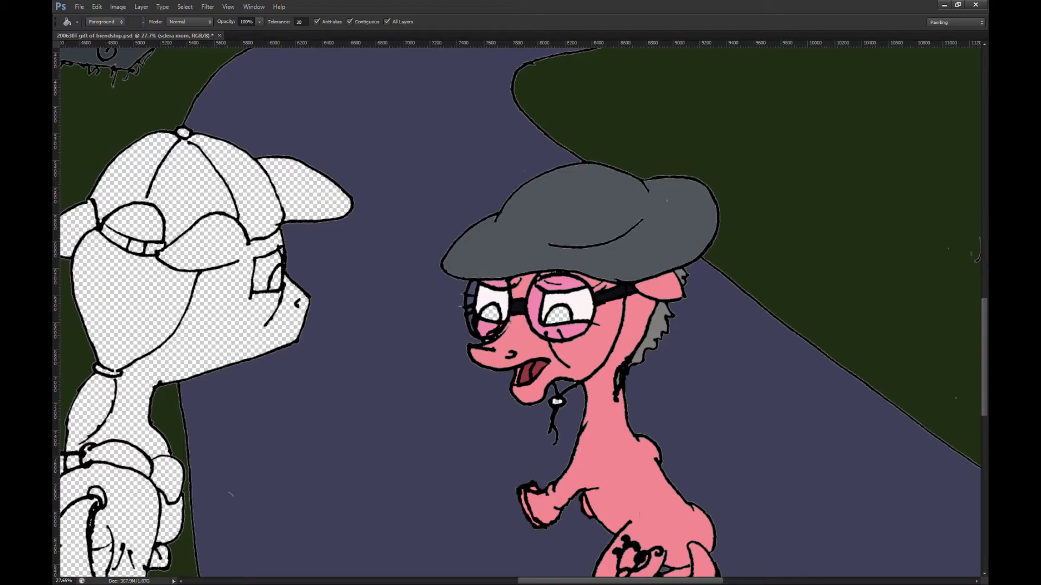
Step: Create a layer named iris and paint both of the beret-wearing pony's irises pale teal
{"action": "key", "text": "ctrl+alt+shift+n"}
{"action": "key", "text": "alt+bracketleft"}
{"action": "key", "text": "i"}
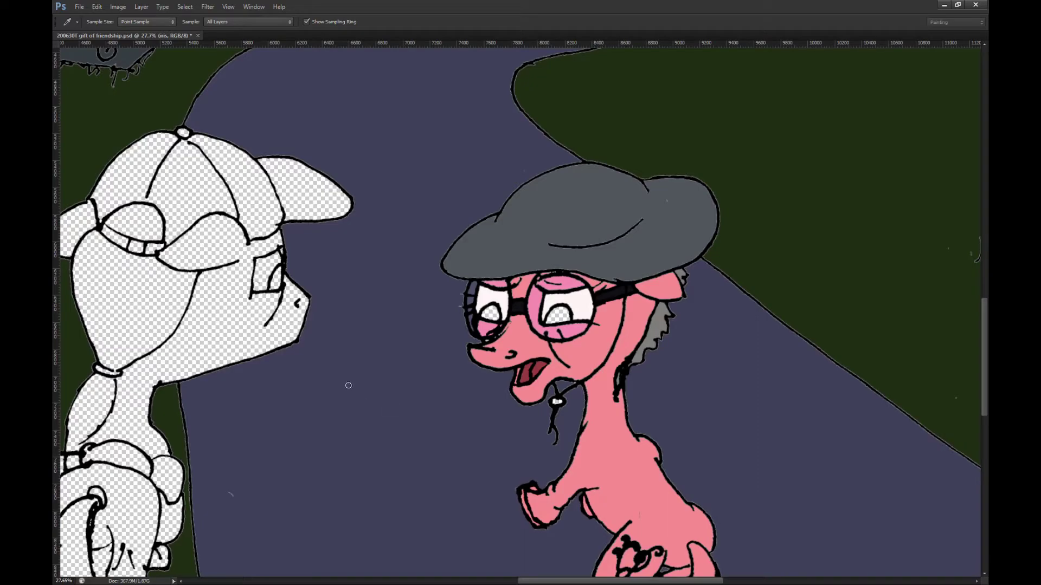
{"action": "key", "text": "g"}
{"action": "scroll", "coordinate": [556, 326], "scroll_direction": "up", "scroll_amount": 5}
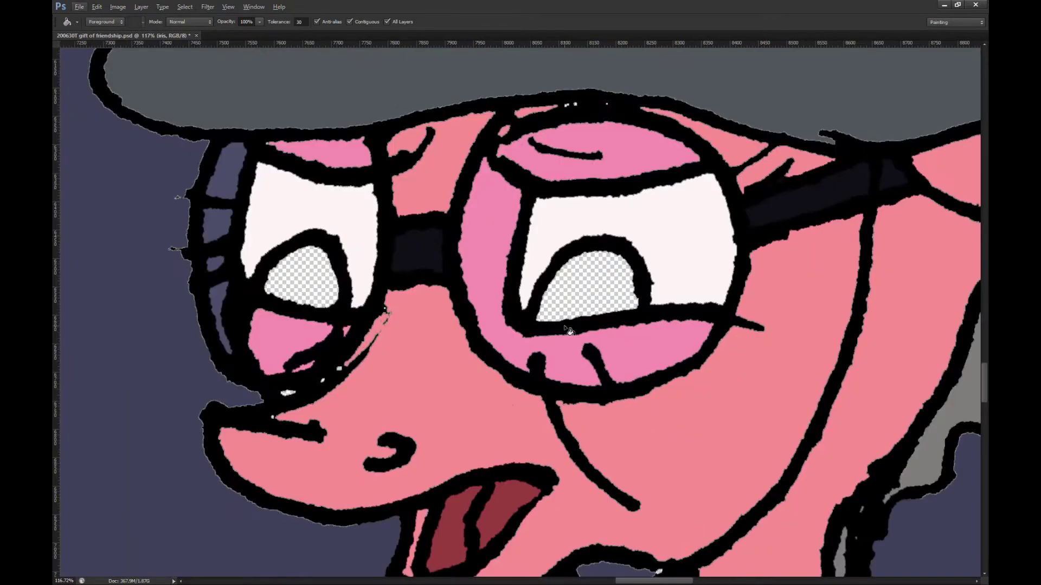
{"action": "key", "text": "b"}
{"action": "mouse_move", "coordinate": [573, 294]}
{"action": "left_mouse_down"}
{"action": "mouse_move", "coordinate": [548, 312]}
{"action": "mouse_move", "coordinate": [564, 273]}
{"action": "mouse_move", "coordinate": [599, 263]}
{"action": "mouse_move", "coordinate": [615, 265]}
{"action": "mouse_move", "coordinate": [630, 300]}
{"action": "mouse_move", "coordinate": [561, 310]}
{"action": "mouse_move", "coordinate": [611, 284]}
{"action": "left_mouse_up"}
{"action": "mouse_move", "coordinate": [304, 304]}
{"action": "left_mouse_down"}
{"action": "mouse_move", "coordinate": [275, 282]}
{"action": "mouse_move", "coordinate": [289, 258]}
{"action": "mouse_move", "coordinate": [323, 263]}
{"action": "left_mouse_up"}
{"action": "scroll", "coordinate": [314, 282], "scroll_direction": "down", "scroll_amount": 3}
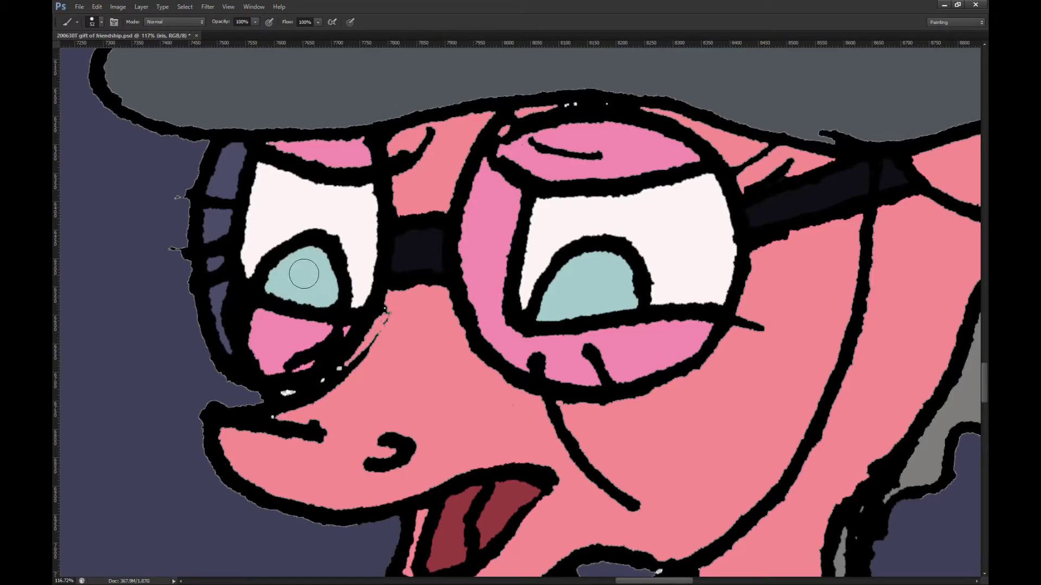
{"action": "scroll", "coordinate": [718, 330], "scroll_direction": "down", "scroll_amount": 2}
{"action": "scroll", "coordinate": [718, 329], "scroll_direction": "down", "scroll_amount": 3}
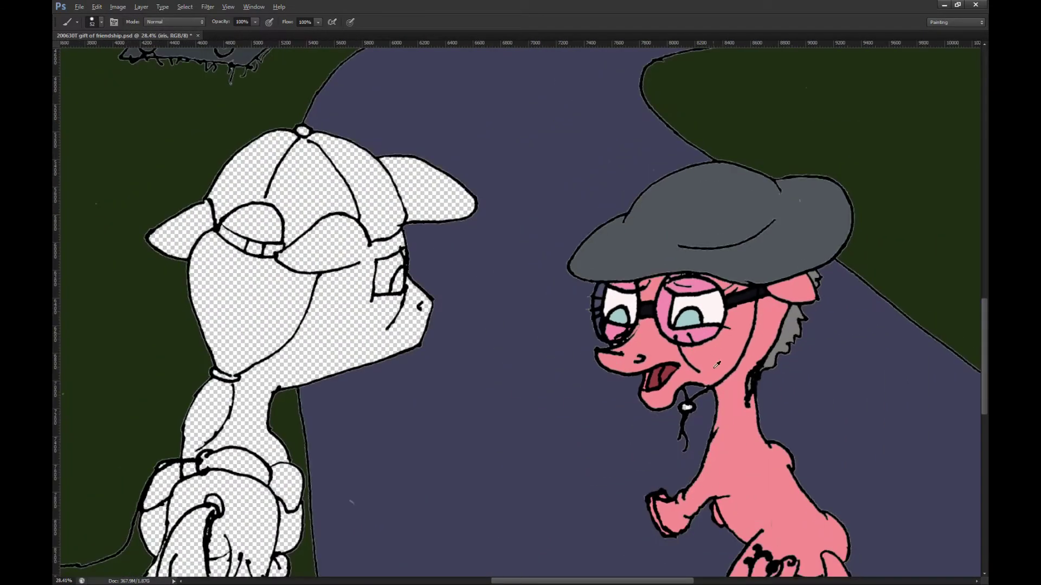
Step: Paint the inside of the chin-strap bead black on the hat mom layer
{"action": "scroll", "coordinate": [718, 331], "scroll_direction": "up", "scroll_amount": 3}
{"action": "scroll", "coordinate": [677, 362], "scroll_direction": "up", "scroll_amount": 2}
{"action": "scroll", "coordinate": [677, 364], "scroll_direction": "down", "scroll_amount": 2}
{"action": "scroll", "coordinate": [677, 364], "scroll_direction": "up", "scroll_amount": 3}
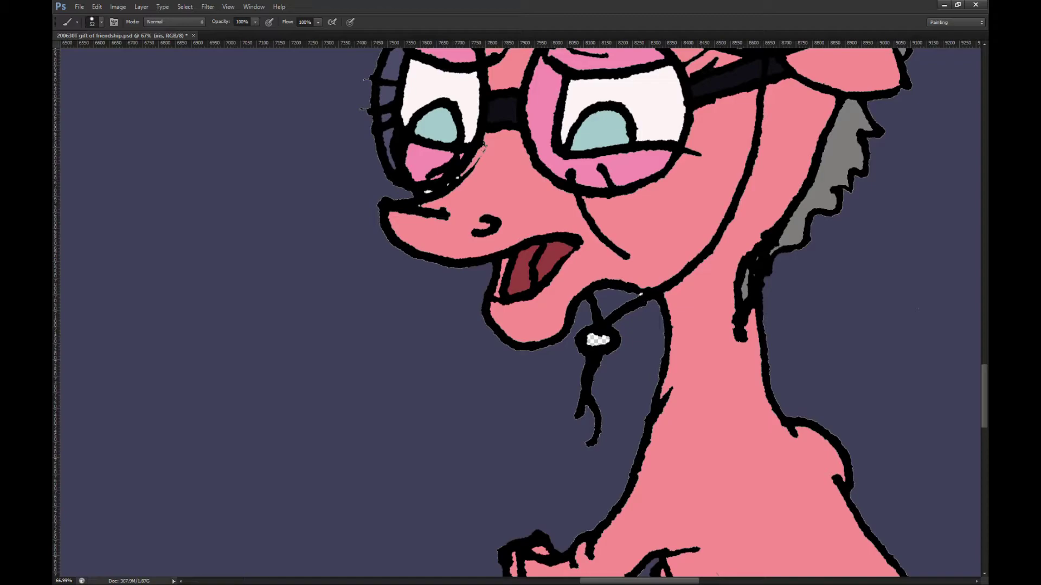
{"action": "key", "text": "alt+bracketleft"}
{"action": "mouse_move", "coordinate": [583, 337]}
{"action": "left_mouse_down"}
{"action": "mouse_move", "coordinate": [610, 341]}
{"action": "mouse_move", "coordinate": [598, 344]}
{"action": "left_mouse_up"}
{"action": "scroll", "coordinate": [666, 364], "scroll_direction": "down", "scroll_amount": 3}
{"action": "scroll", "coordinate": [752, 368], "scroll_direction": "down", "scroll_amount": 2}
{"action": "scroll", "coordinate": [656, 347], "scroll_direction": "up", "scroll_amount": 3}
{"action": "scroll", "coordinate": [644, 320], "scroll_direction": "up", "scroll_amount": 2}
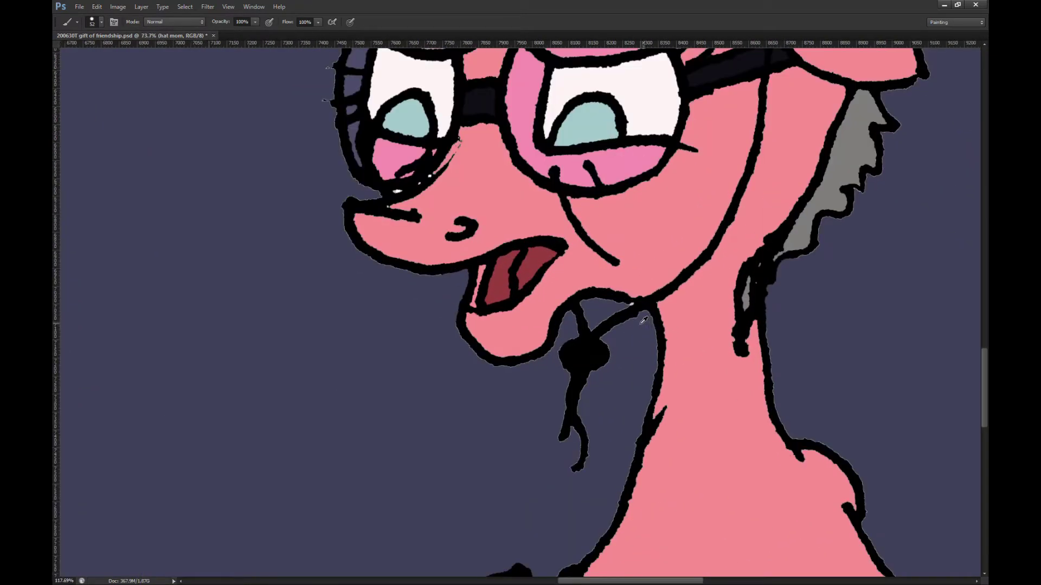
Step: Cover the small unpainted gap between the chin and the hat strap with the path colour on the path layer
{"action": "scroll", "coordinate": [644, 321], "scroll_direction": "up", "scroll_amount": 1}
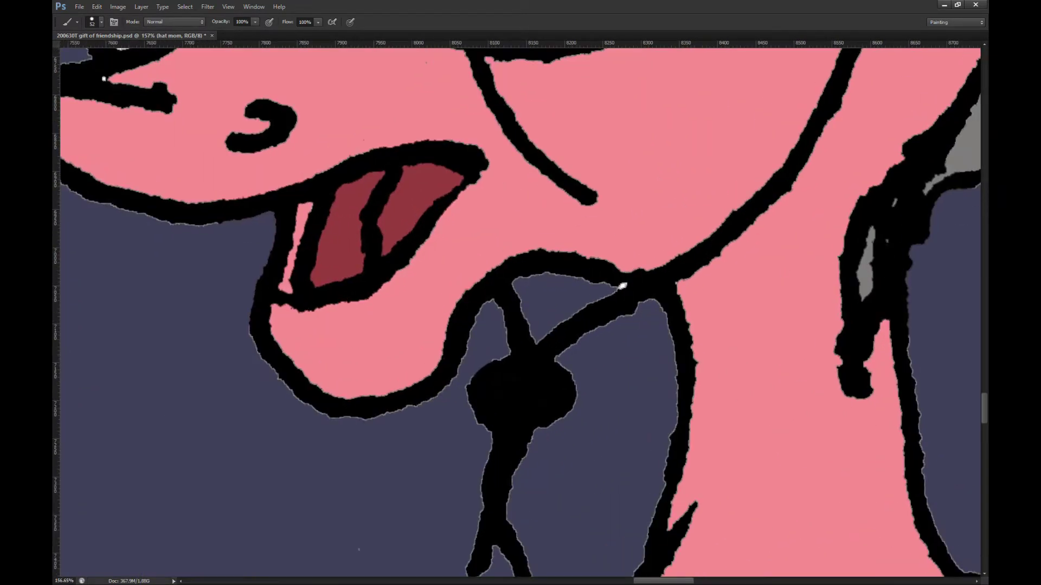
{"action": "key", "text": "alt+bracketleft"}
{"action": "mouse_move", "coordinate": [612, 308]}
{"action": "left_mouse_down"}
{"action": "mouse_move", "coordinate": [619, 295]}
{"action": "mouse_move", "coordinate": [569, 296]}
{"action": "left_mouse_up"}
{"action": "scroll", "coordinate": [569, 296], "scroll_direction": "down", "scroll_amount": 8}
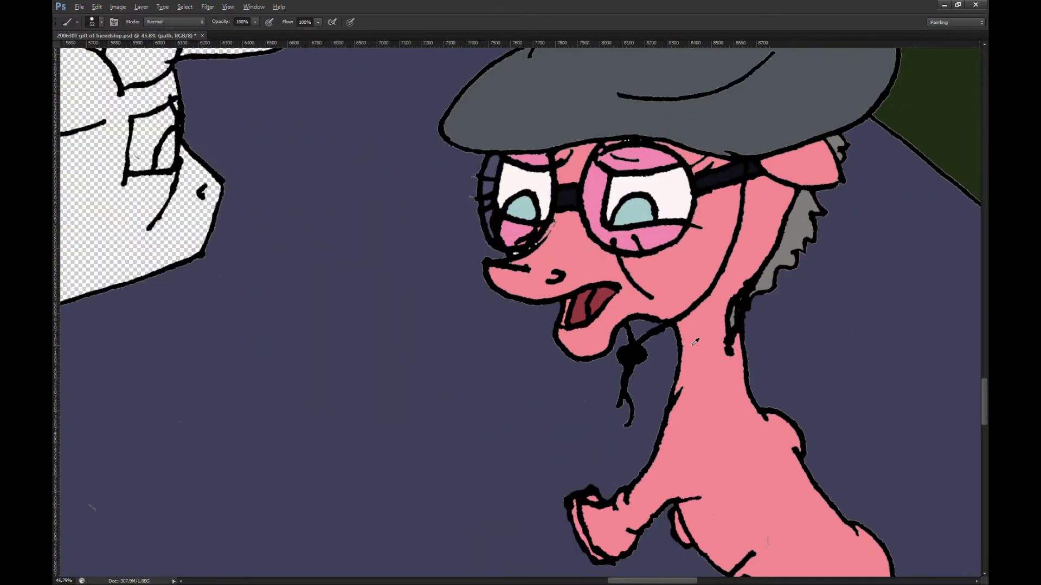
Step: Save the document
{"action": "scroll", "coordinate": [458, 482], "scroll_direction": "up", "scroll_amount": 1}
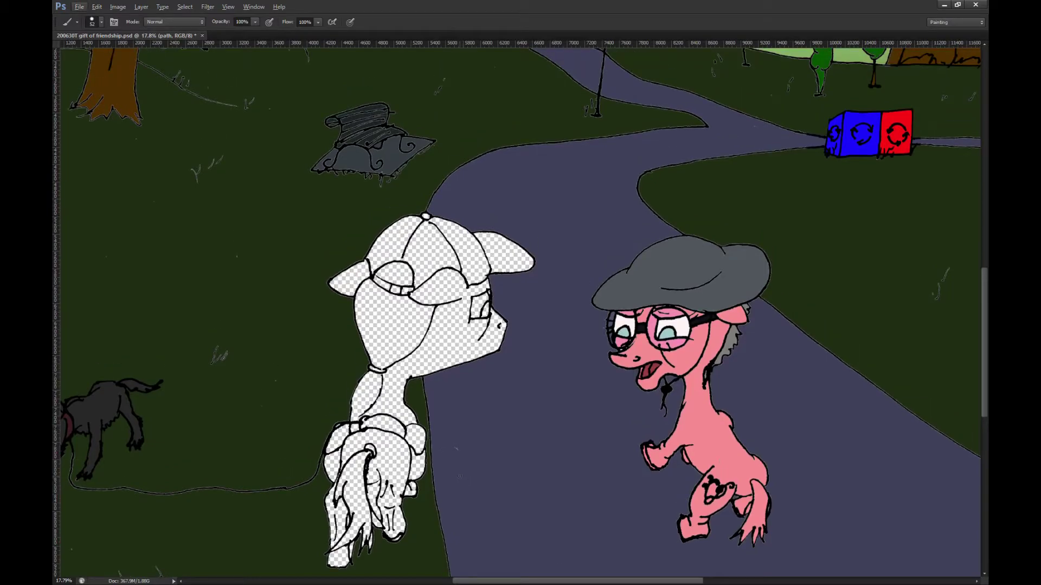
{"action": "scroll", "coordinate": [457, 474], "scroll_direction": "left", "scroll_amount": 1}
{"action": "scroll", "coordinate": [457, 473], "scroll_direction": "left", "scroll_amount": 1}
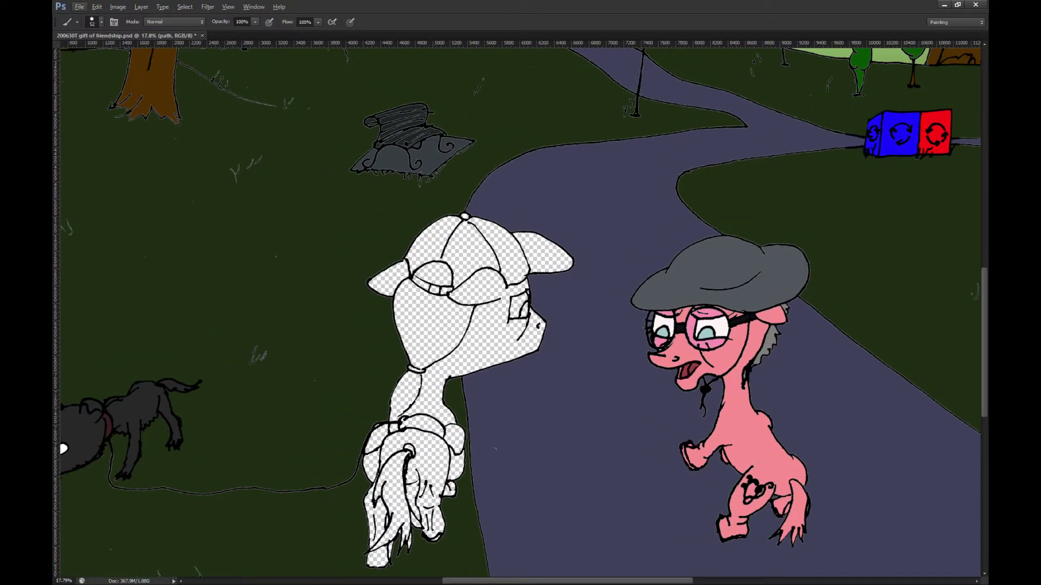
{"action": "key", "text": "ctrl+s"}
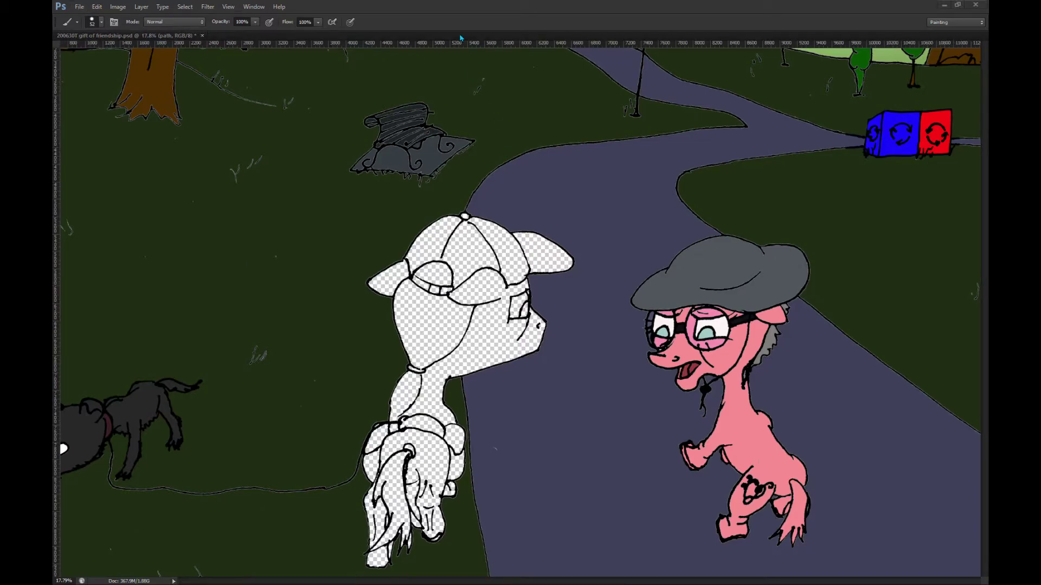
{"action": "key", "text": "Return"}
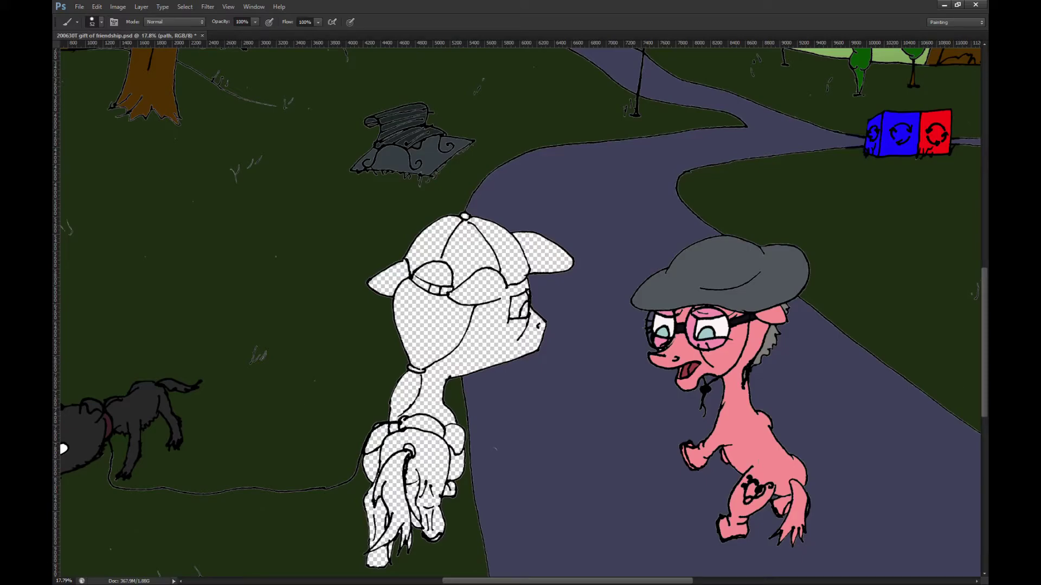
Step: Try to fill the cap-wearing pony's face and neck with light warm grey on a coat layer
{"action": "key", "text": "alt+bracketright"}
{"action": "key", "text": "alt+bracketleft"}
{"action": "key", "text": "alt+bracketleft"}
{"action": "key", "text": "alt+bracketleft"}
{"action": "key", "text": "alt+bracketleft"}
{"action": "key", "text": "g"}
{"action": "left_click", "coordinate": [486, 356]}
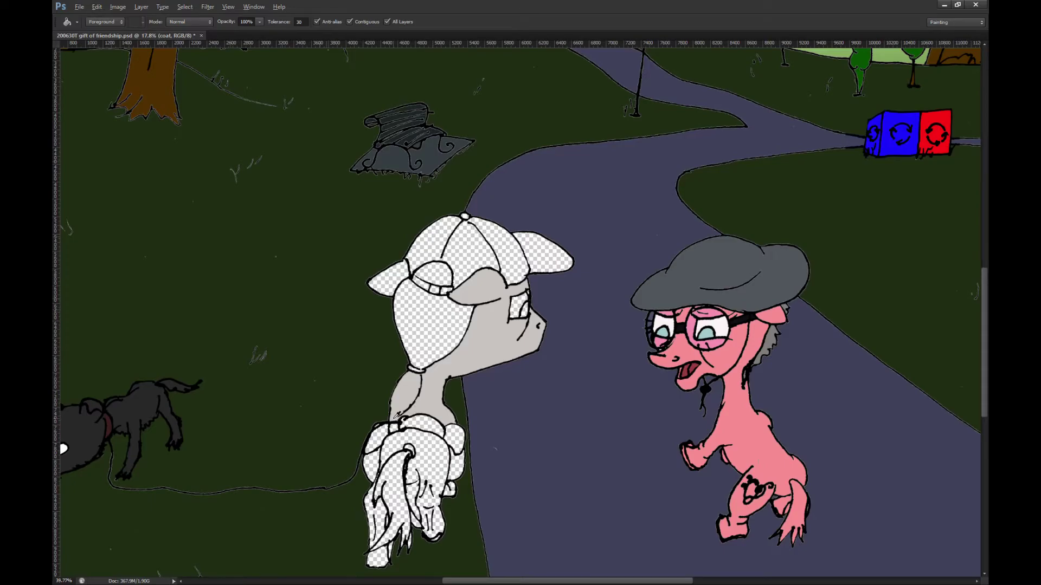
Step: Close the outline gap between the cap-wearing pony's mane tip and the strap with an 11 px brush on the OUTLINE layer
{"action": "scroll", "coordinate": [408, 416], "scroll_direction": "up", "scroll_amount": 10}
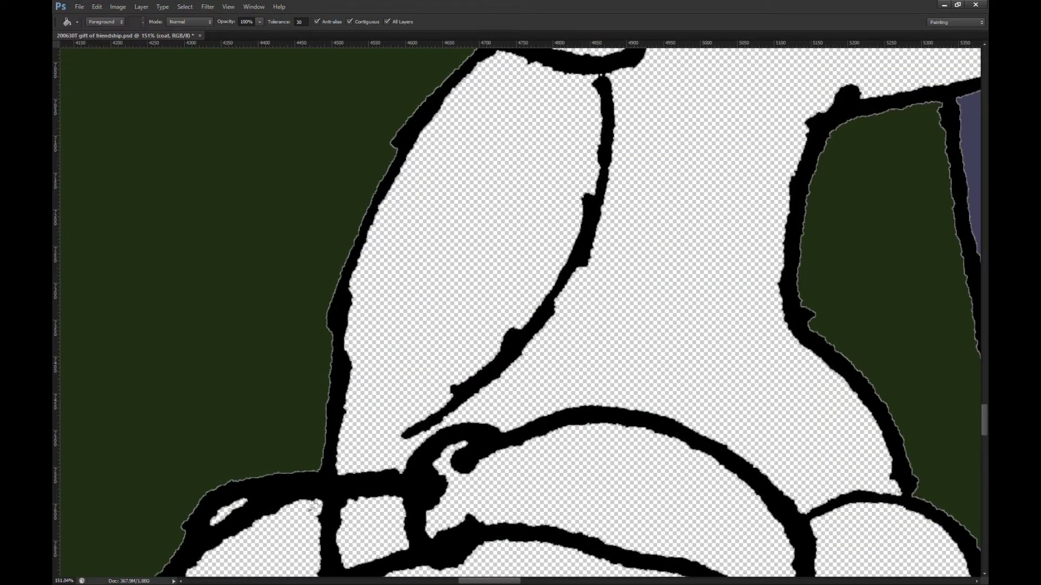
{"action": "key", "text": "alt+bracketright"}
{"action": "key", "text": "b"}
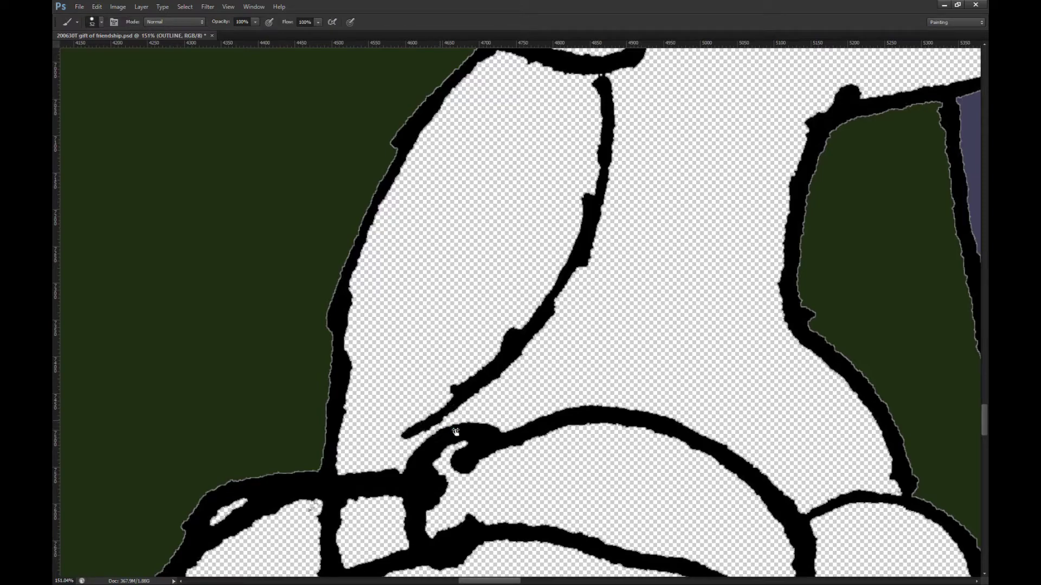
{"action": "key", "text": "bracketleft"}
{"action": "key", "text": "bracketleft"}
{"action": "key", "text": "bracketleft"}
{"action": "key", "text": "bracketleft"}
{"action": "key", "text": "bracketleft"}
{"action": "key", "text": "bracketleft"}
{"action": "key", "text": "bracketleft"}
{"action": "key", "text": "bracketleft"}
{"action": "key", "text": "bracketleft"}
{"action": "key", "text": "bracketleft"}
{"action": "left_click_drag", "start_coordinate": [440, 420], "coordinate": [435, 436]}
{"action": "scroll", "coordinate": [440, 453], "scroll_direction": "down", "scroll_amount": 5}
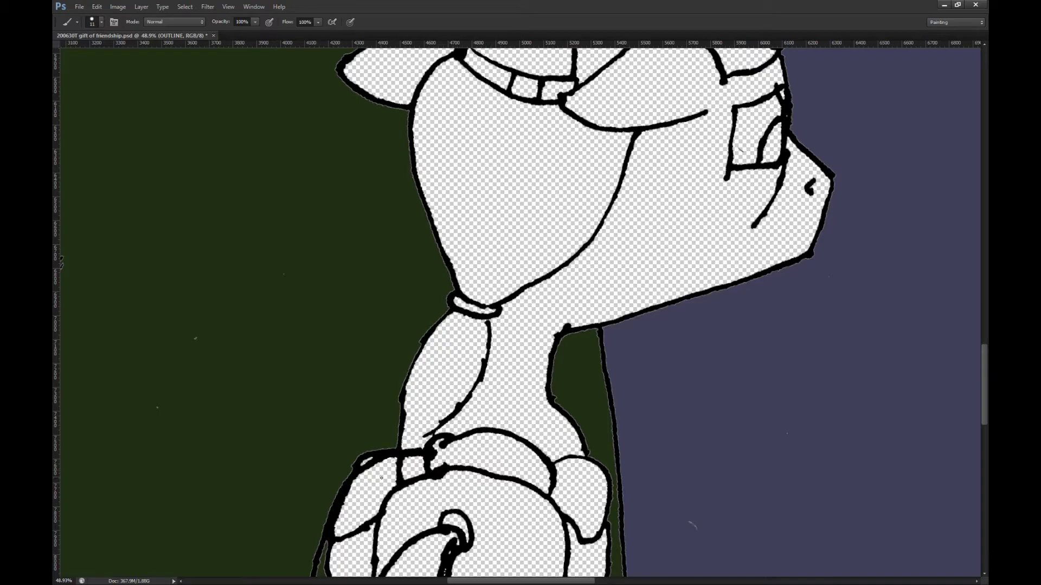
Step: Fill the gaps around the cap-wearing pony's tail and hind legs with the dark grass green on the near grass layer
{"action": "scroll", "coordinate": [464, 450], "scroll_direction": "down", "scroll_amount": 5}
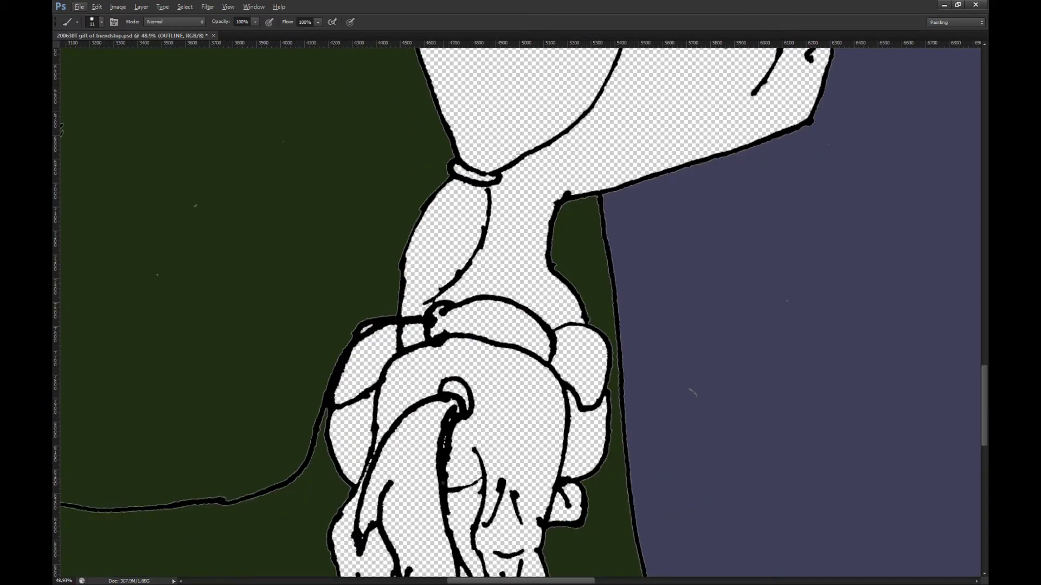
{"action": "scroll", "coordinate": [512, 458], "scroll_direction": "down", "scroll_amount": 5}
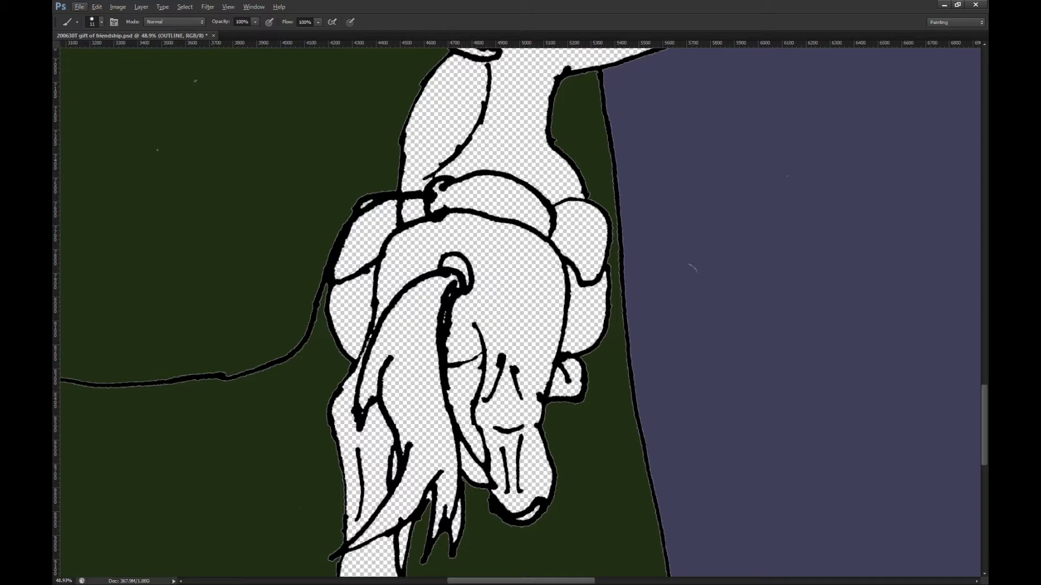
{"action": "key", "text": "alt+bracketleft"}
{"action": "key", "text": "i"}
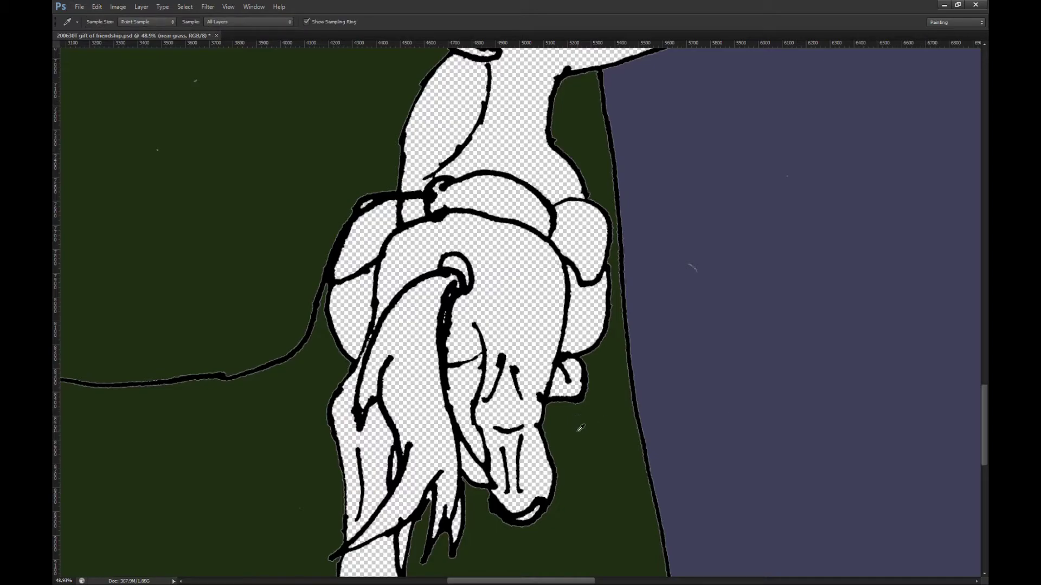
{"action": "key", "text": "g"}
{"action": "left_click", "coordinate": [396, 478]}
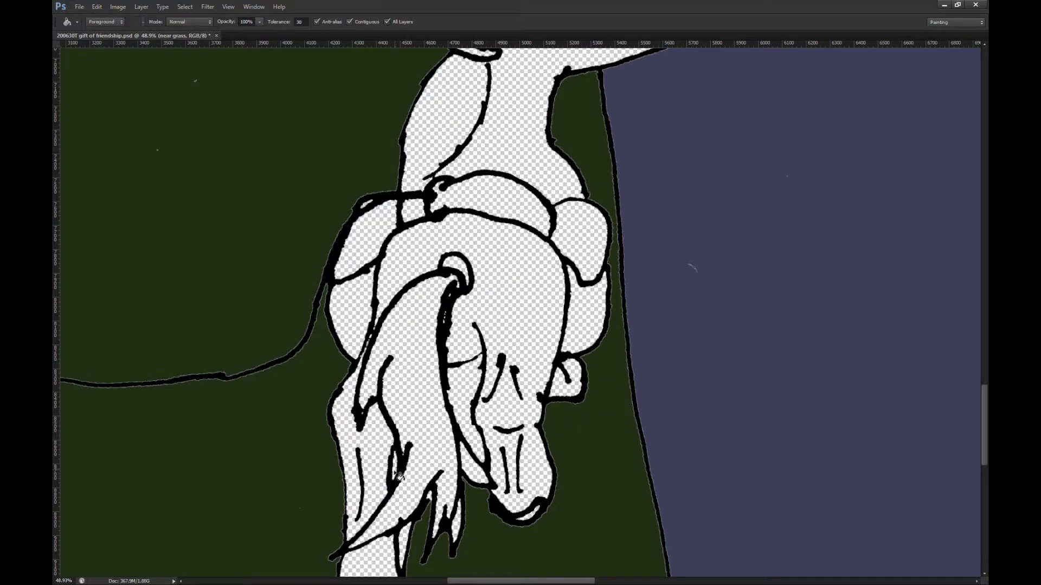
{"action": "left_click", "coordinate": [463, 398]}
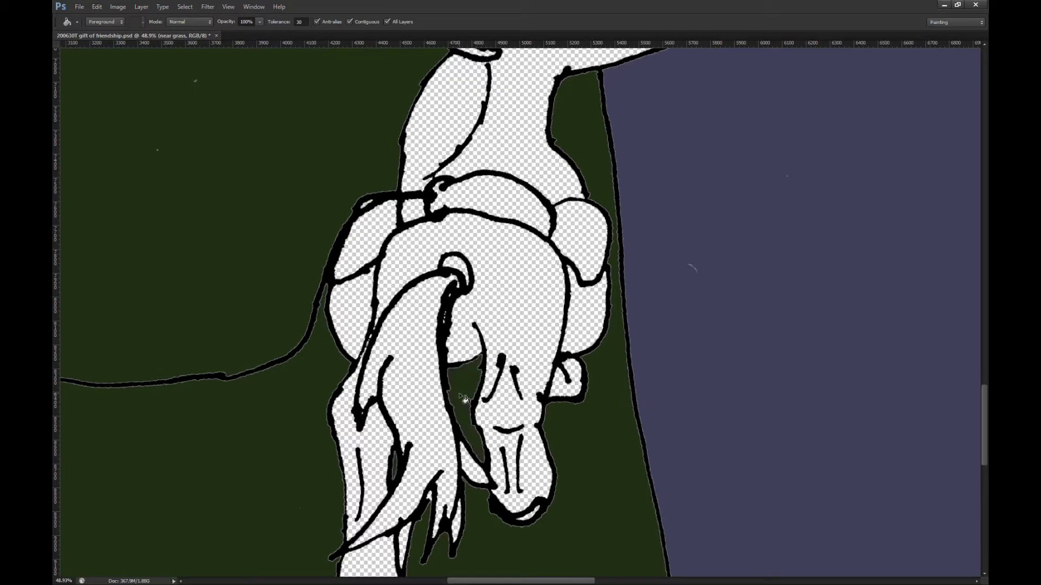
{"action": "scroll", "coordinate": [515, 390], "scroll_direction": "down", "scroll_amount": 3}
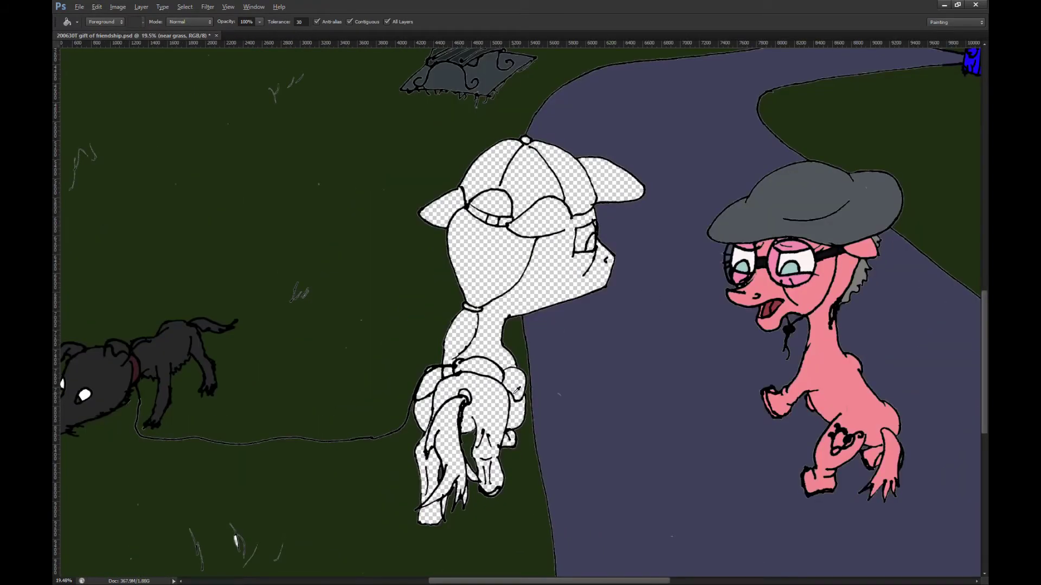
Step: Fill the cap-wearing pony's face, neck, ears, hindquarters and legs with light warm grey on the coat layer
{"action": "scroll", "coordinate": [519, 380], "scroll_direction": "up", "scroll_amount": 3}
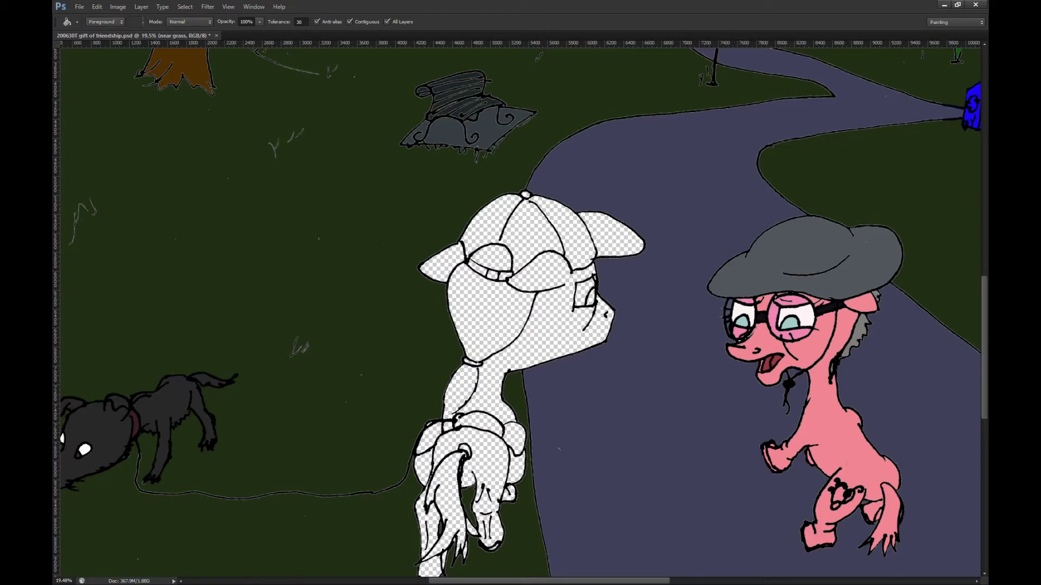
{"action": "key", "text": "alt+bracketleft"}
{"action": "left_click", "coordinate": [564, 350]}
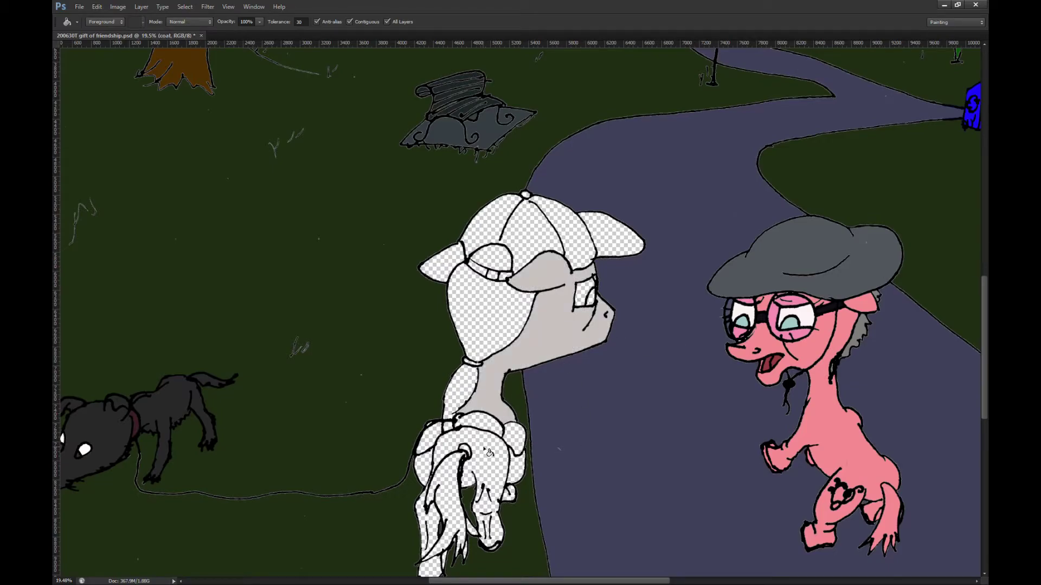
{"action": "left_click", "coordinate": [522, 472]}
{"action": "left_click", "coordinate": [511, 494]}
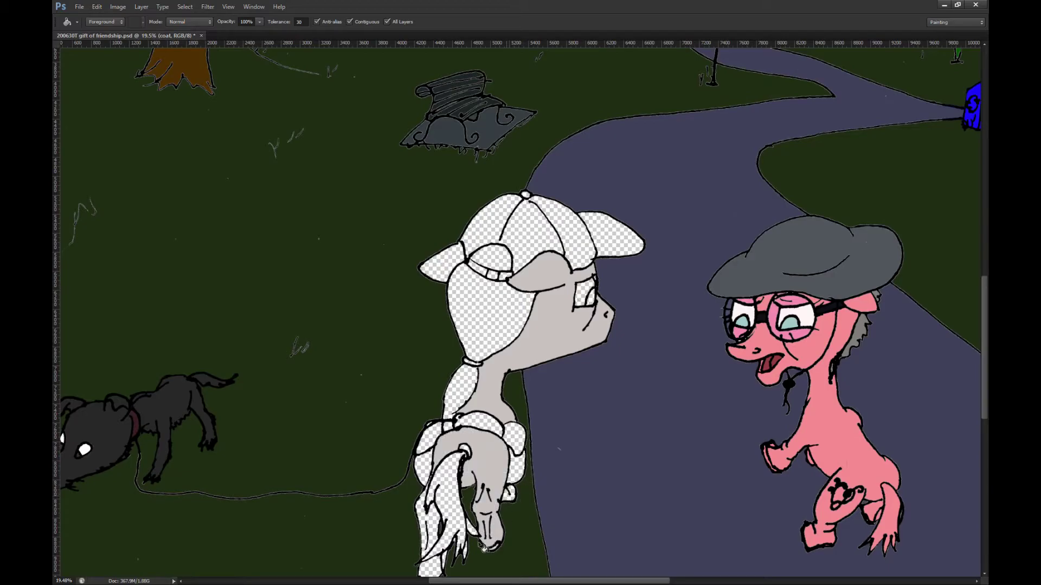
{"action": "left_click", "coordinate": [437, 526]}
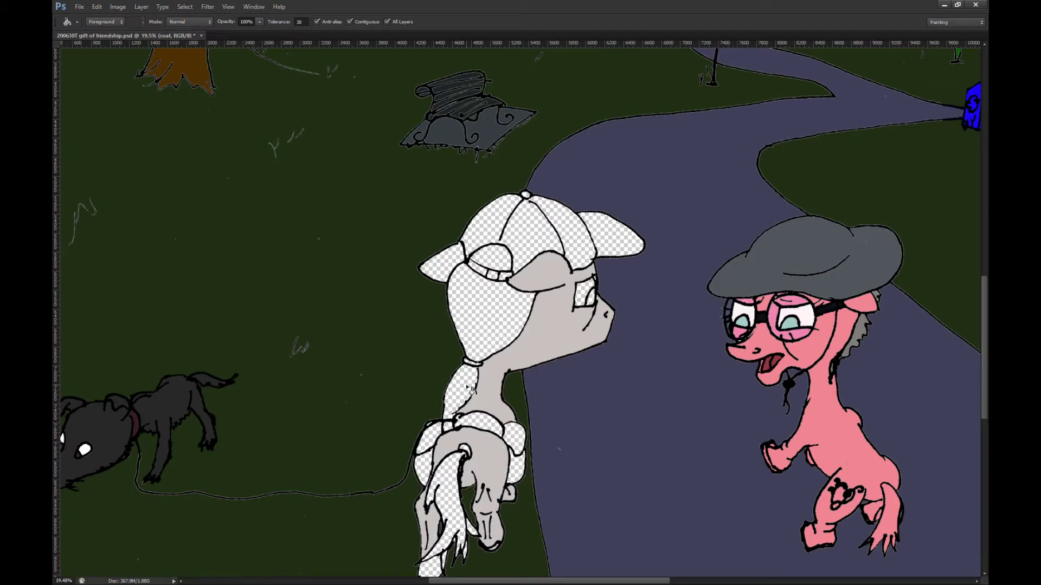
{"action": "left_click", "coordinate": [454, 258]}
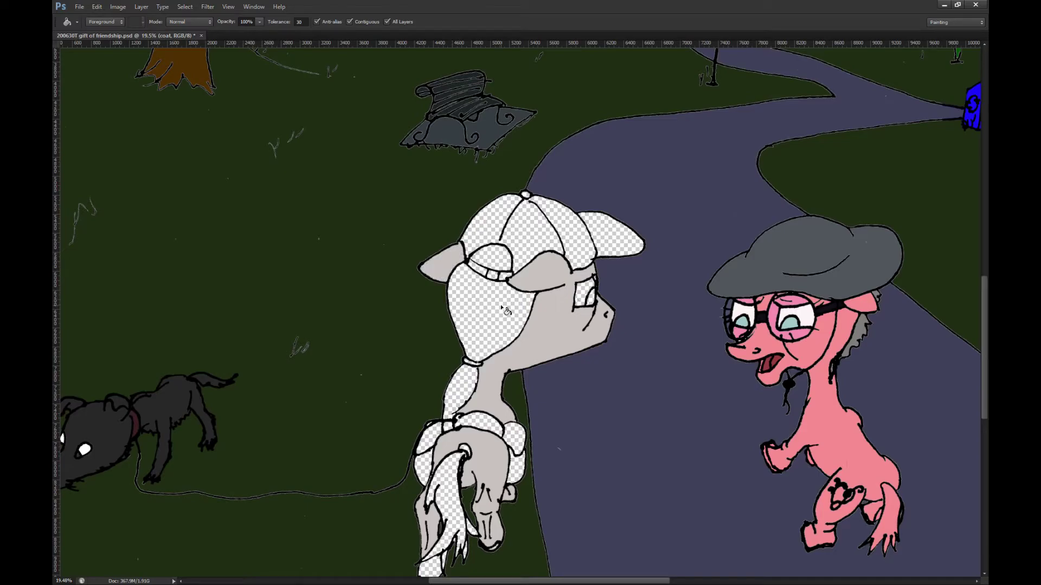
{"action": "scroll", "coordinate": [512, 432], "scroll_direction": "down", "scroll_amount": 1}
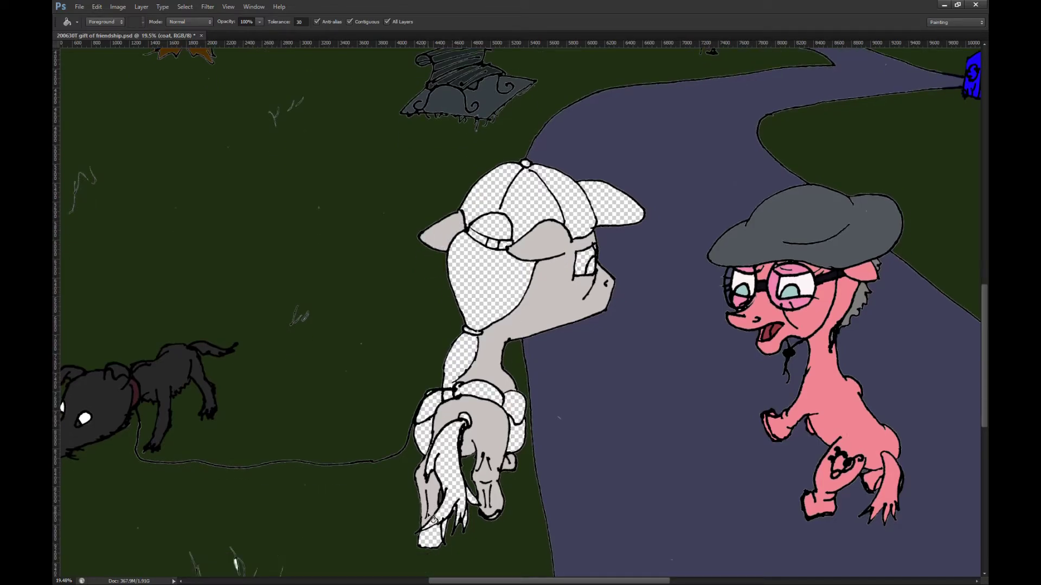
{"action": "left_click", "coordinate": [434, 538]}
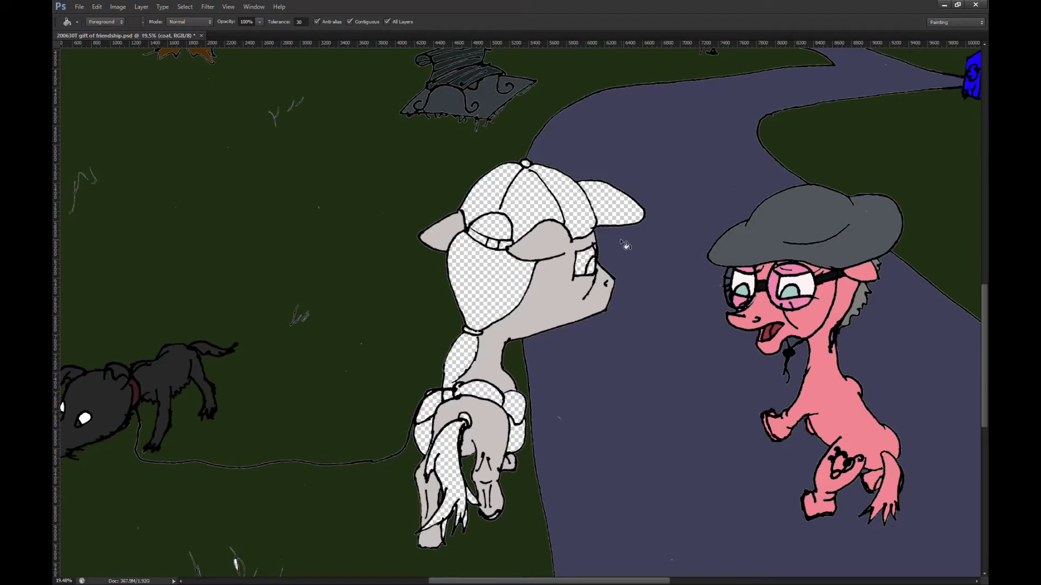
Step: Fill the cap-wearing pony's mane and ponytail with dark brown, including the tuft showing through the cap opening
{"action": "left_click", "coordinate": [463, 371]}
{"action": "left_click", "coordinate": [503, 232]}
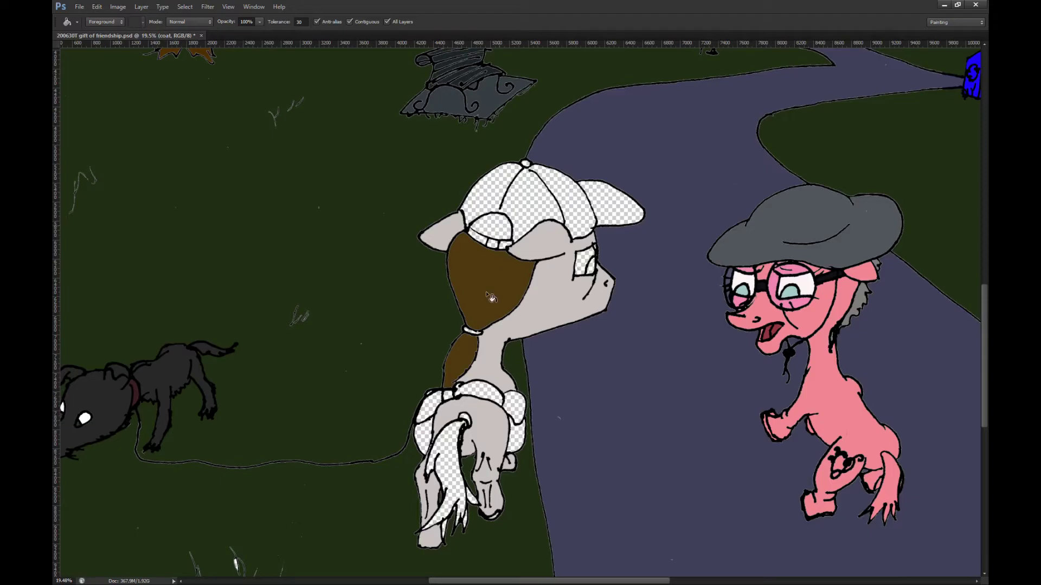
{"action": "scroll", "coordinate": [485, 316], "scroll_direction": "up", "scroll_amount": 3}
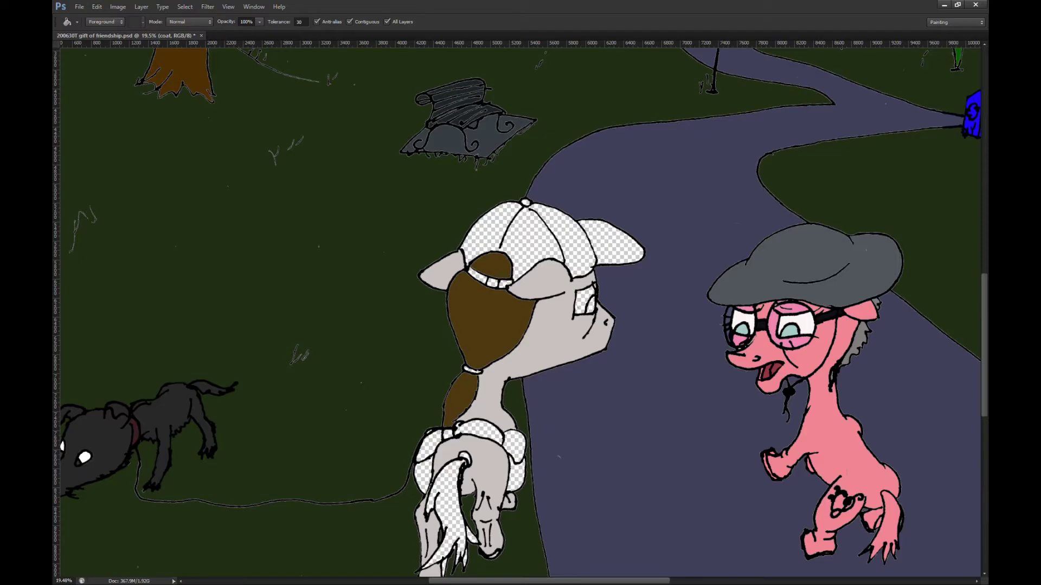
Step: Fill the cap's crown, brim, button and strap with light cyan on a new hat layer, and the strap's clasp with dark grey
{"action": "key", "text": "ctrl+alt+shift+n"}
{"action": "key", "text": "alt+bracketleft"}
{"action": "key", "text": "i"}
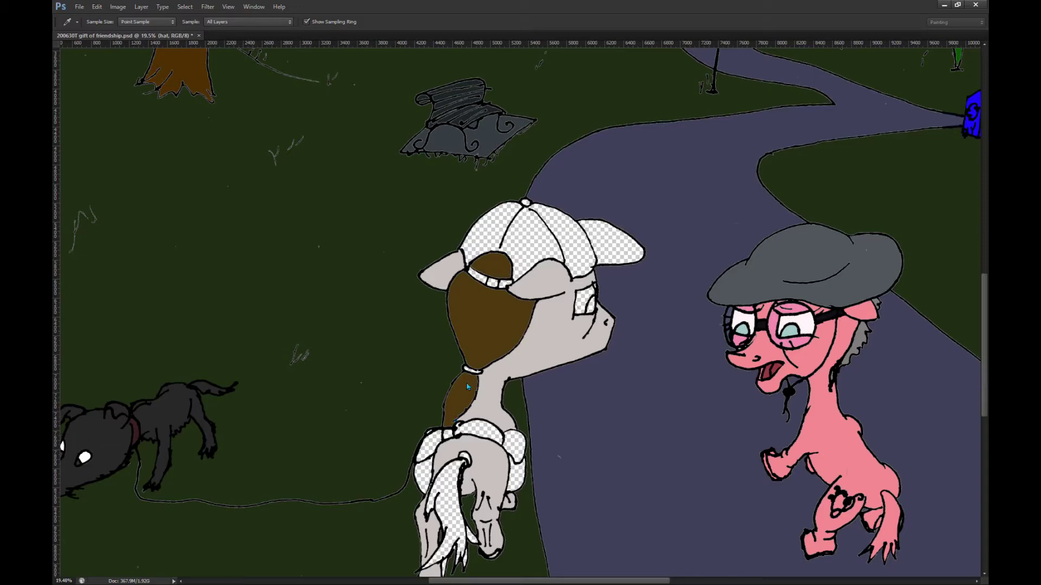
{"action": "key", "text": "g"}
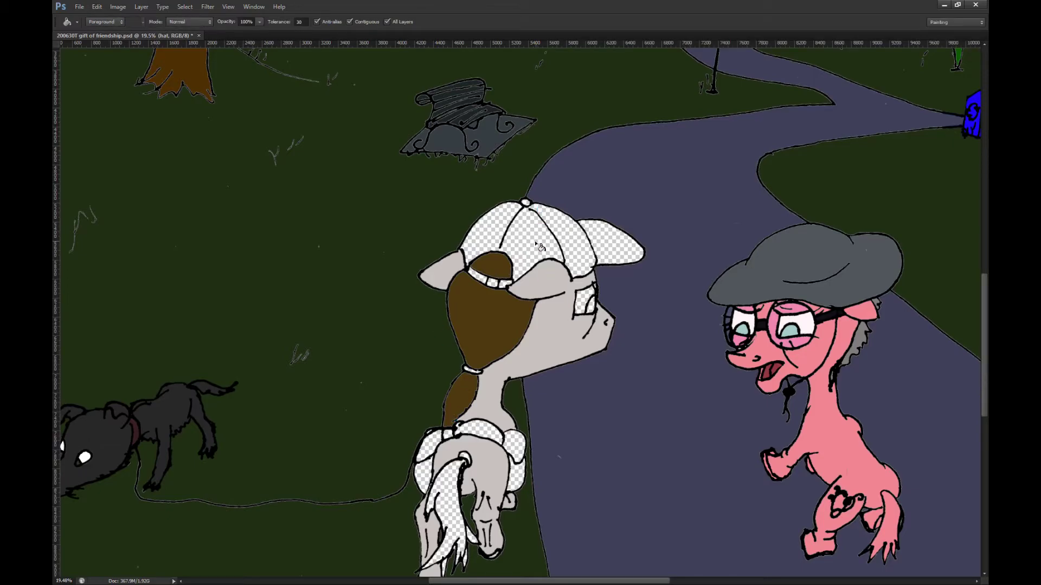
{"action": "left_click", "coordinate": [537, 245]}
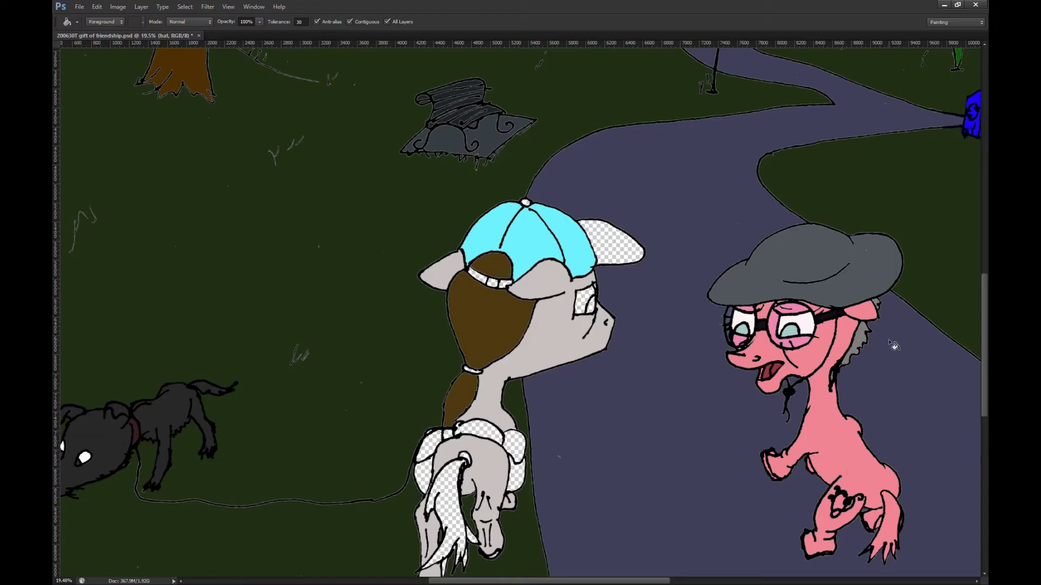
{"action": "key", "text": "i"}
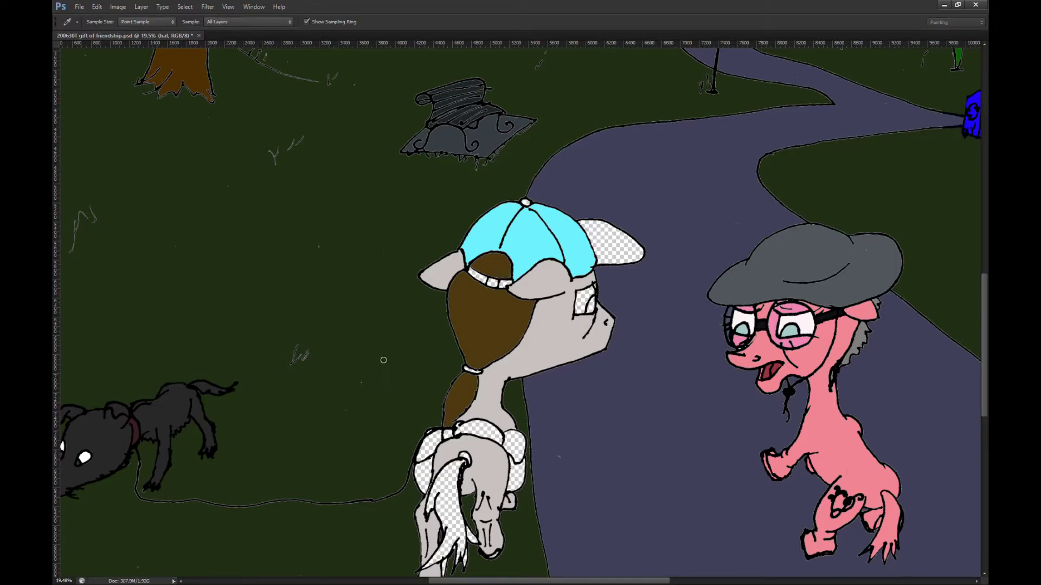
{"action": "key", "text": "g"}
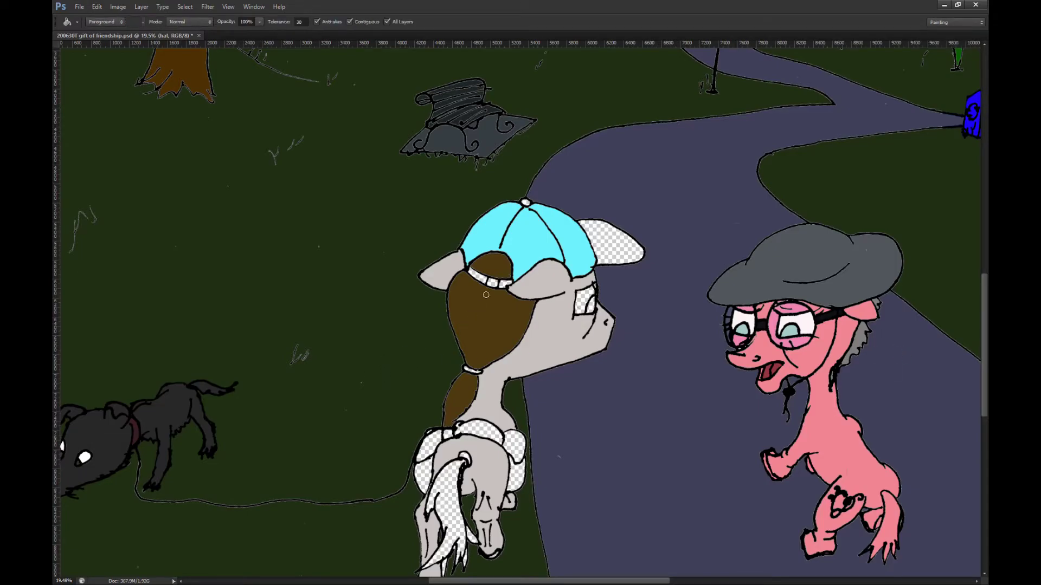
{"action": "left_click", "coordinate": [632, 251]}
{"action": "left_click", "coordinate": [507, 286]}
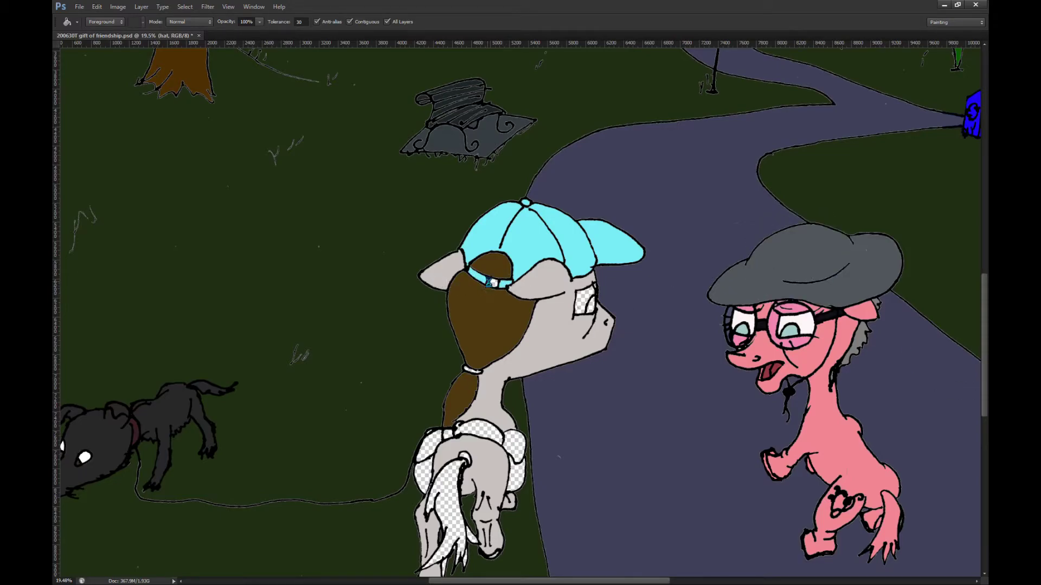
{"action": "left_click", "coordinate": [492, 283]}
Step: Fill the cap-wearing pony's eye off-white and paint its iris in the other pony's pale teal with a 60 px brush on a new iris OC layer
{"action": "left_click", "coordinate": [585, 303]}
{"action": "left_click", "coordinate": [795, 329], "text": "alt"}
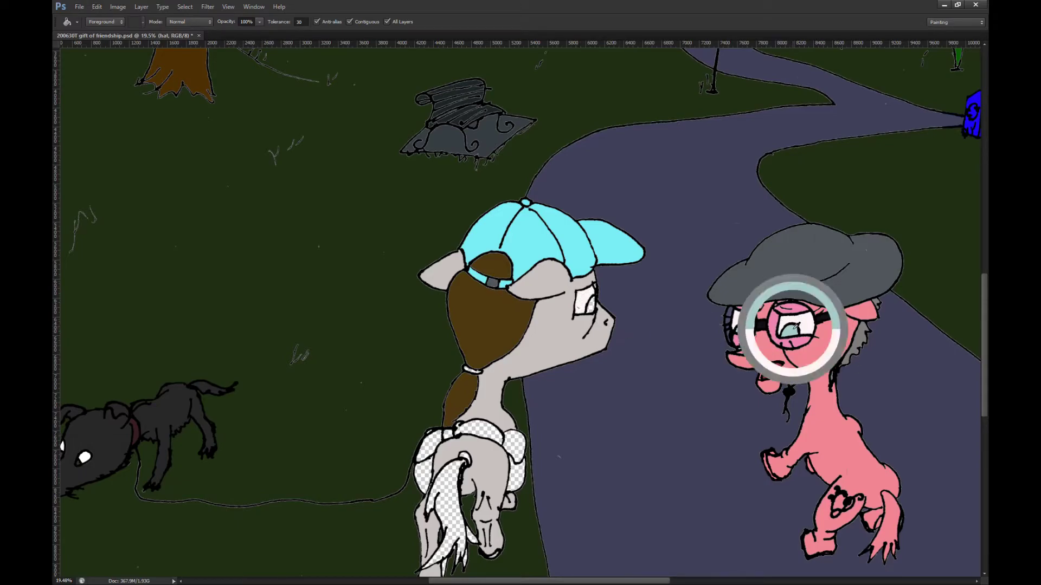
{"action": "key", "text": "i"}
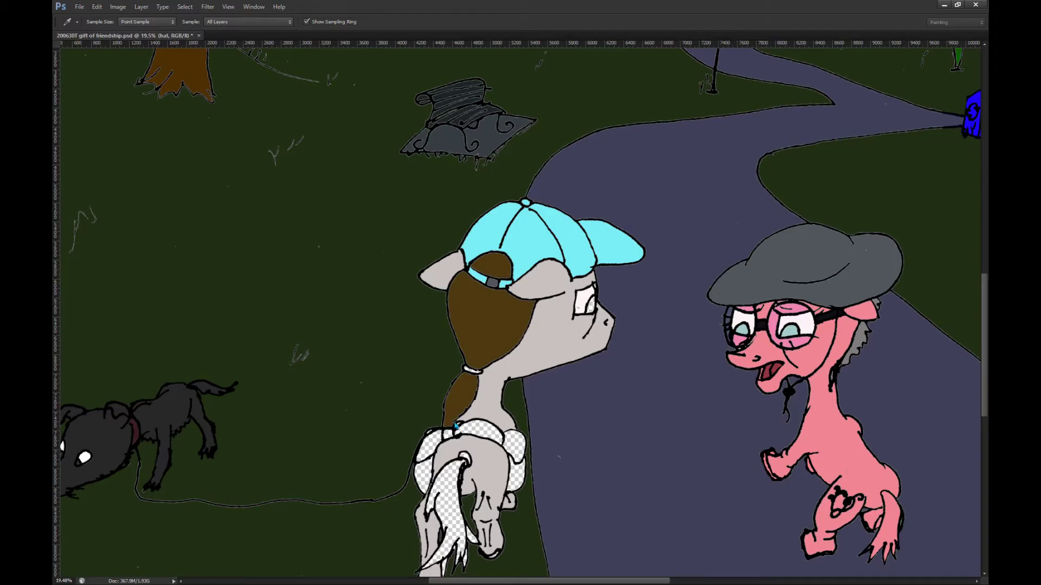
{"action": "key", "text": "g"}
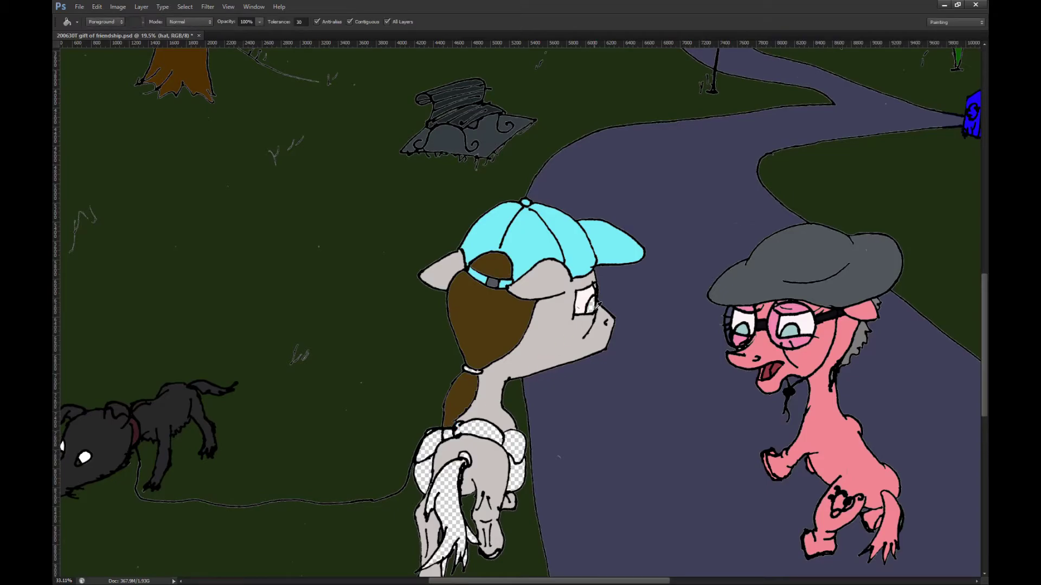
{"action": "scroll", "coordinate": [592, 307], "scroll_direction": "up", "scroll_amount": 5}
{"action": "scroll", "coordinate": [597, 306], "scroll_direction": "up", "scroll_amount": 3}
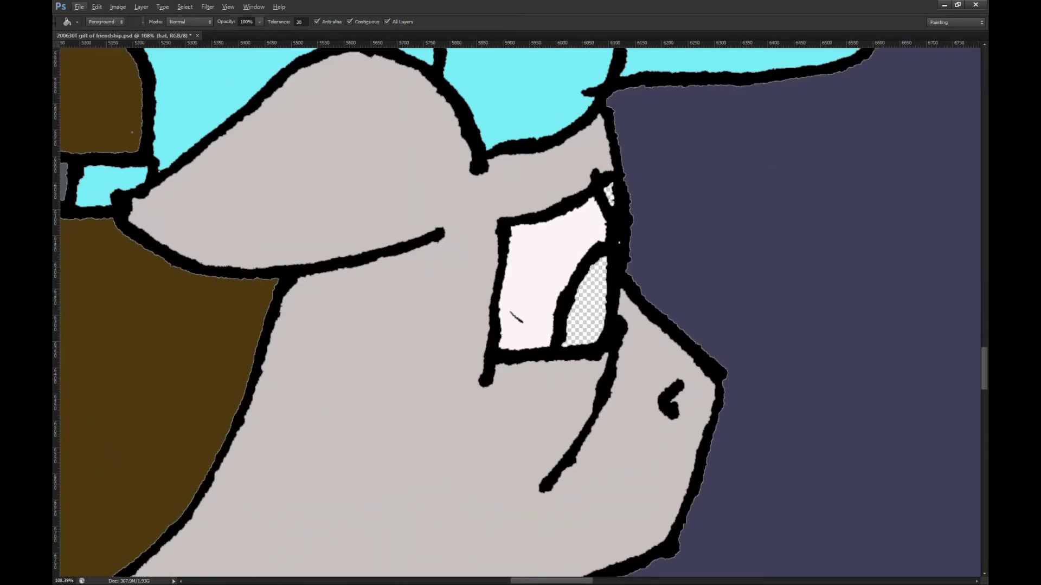
{"action": "key", "text": "ctrl+alt+shift+n"}
{"action": "key", "text": "b"}
{"action": "left_click_drag", "start_coordinate": [585, 305], "coordinate": [573, 337]}
{"action": "key", "text": "bracketright"}
{"action": "key", "text": "bracketright"}
{"action": "key", "text": "bracketright"}
{"action": "key", "text": "bracketright"}
{"action": "key", "text": "bracketright"}
{"action": "mouse_move", "coordinate": [581, 270]}
{"action": "left_mouse_down"}
{"action": "mouse_move", "coordinate": [574, 312]}
{"action": "mouse_move", "coordinate": [602, 262]}
{"action": "mouse_move", "coordinate": [594, 340]}
{"action": "mouse_move", "coordinate": [566, 336]}
{"action": "left_mouse_up"}
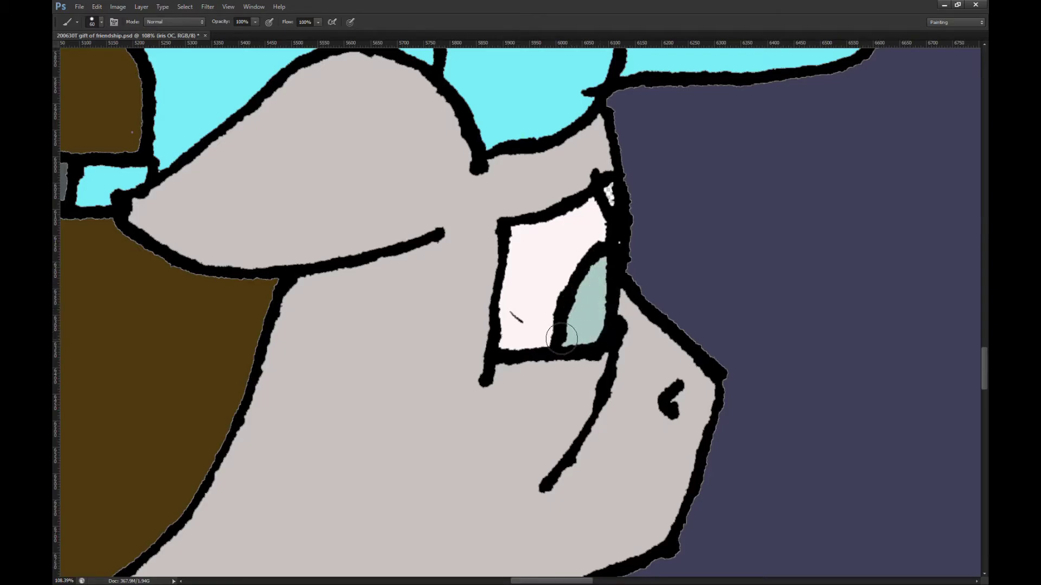
Step: Erase the stray mark in the white of the cap-wearing pony's eye on the OUTLINE layer
{"action": "scroll", "coordinate": [618, 306], "scroll_direction": "down", "scroll_amount": 2}
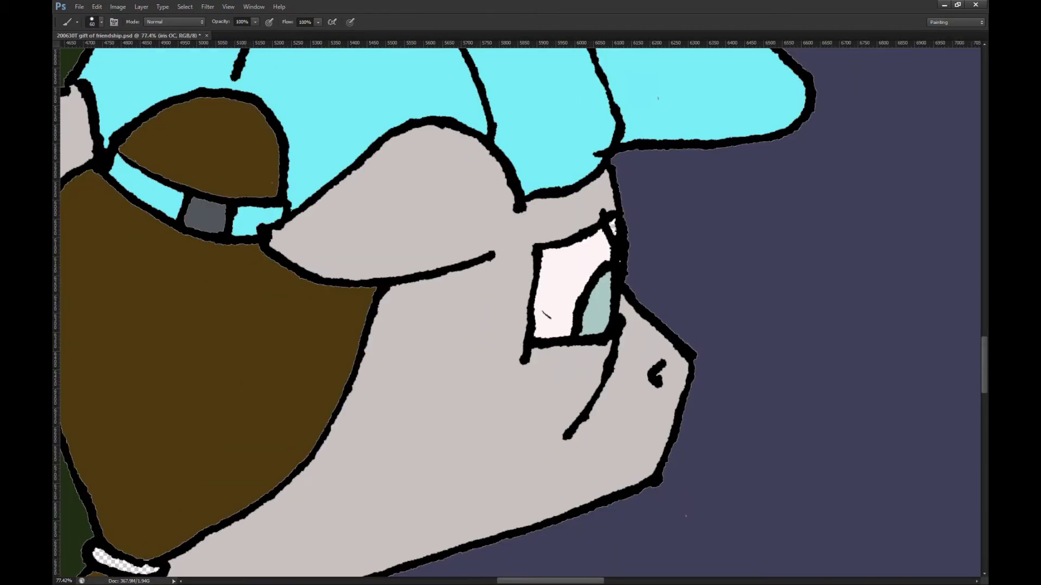
{"action": "key", "text": "alt+bracketleft"}
{"action": "key", "text": "alt+bracketright"}
{"action": "key", "text": "e"}
{"action": "mouse_move", "coordinate": [557, 291]}
{"action": "left_mouse_down"}
{"action": "mouse_move", "coordinate": [548, 316]}
{"action": "mouse_move", "coordinate": [562, 292]}
{"action": "left_mouse_up"}
{"action": "scroll", "coordinate": [562, 292], "scroll_direction": "down", "scroll_amount": 2}
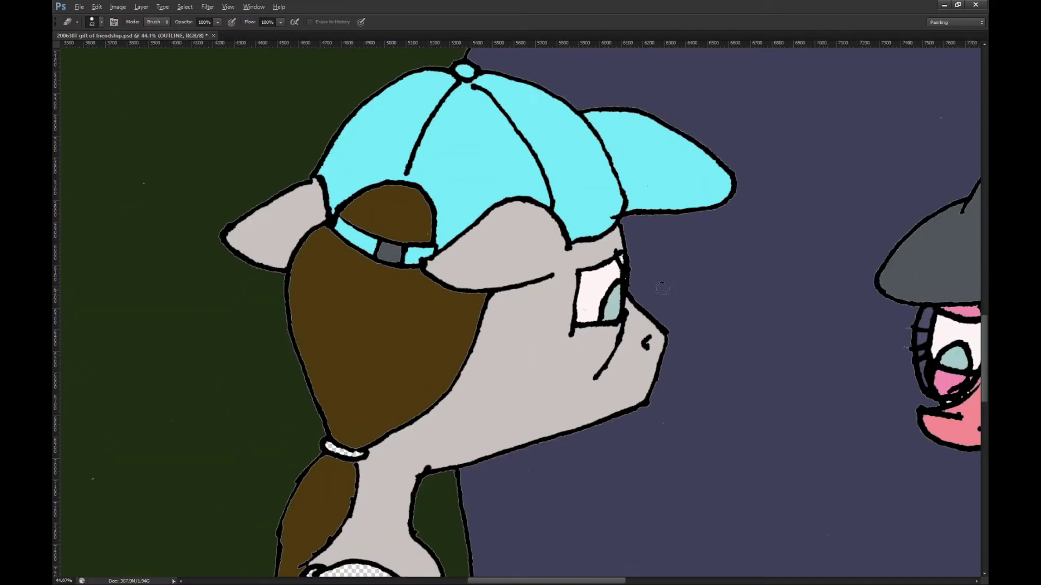
Step: Paint the small gap at the upper corner of the cap-wearing pony's eye with the coat grey on the coat layer
{"action": "scroll", "coordinate": [588, 250], "scroll_direction": "up", "scroll_amount": 4}
{"action": "scroll", "coordinate": [588, 250], "scroll_direction": "up", "scroll_amount": 2}
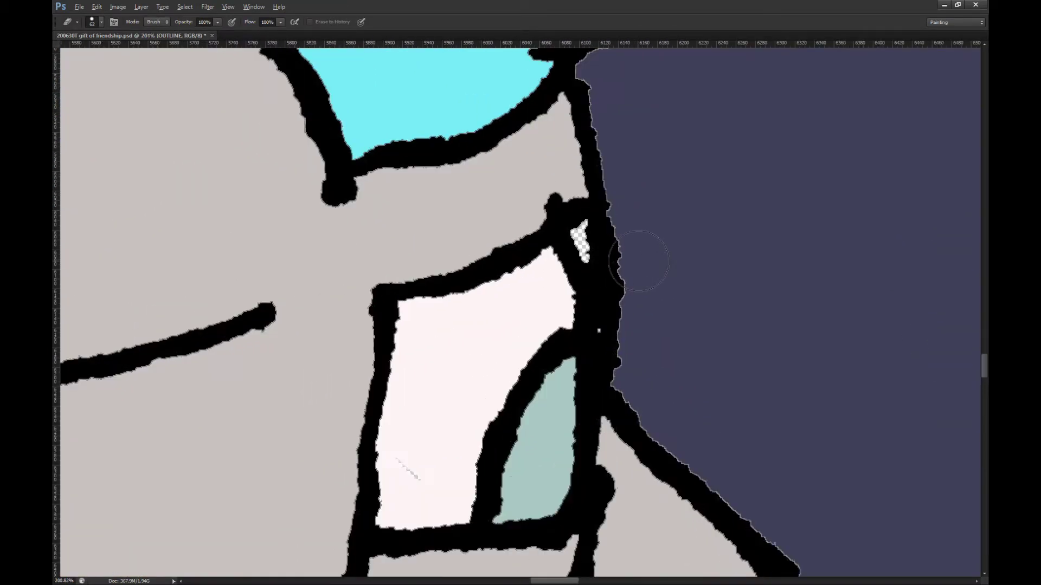
{"action": "key", "text": "alt+bracketleft"}
{"action": "key", "text": "b"}
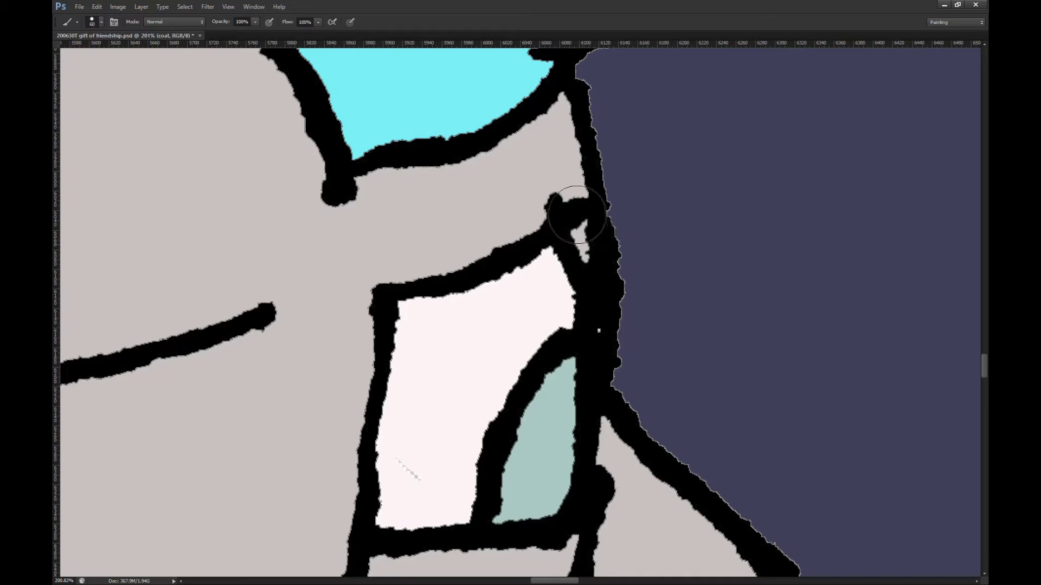
{"action": "scroll", "coordinate": [569, 200], "scroll_direction": "down", "scroll_amount": 6}
{"action": "scroll", "coordinate": [690, 266], "scroll_direction": "down", "scroll_amount": 4}
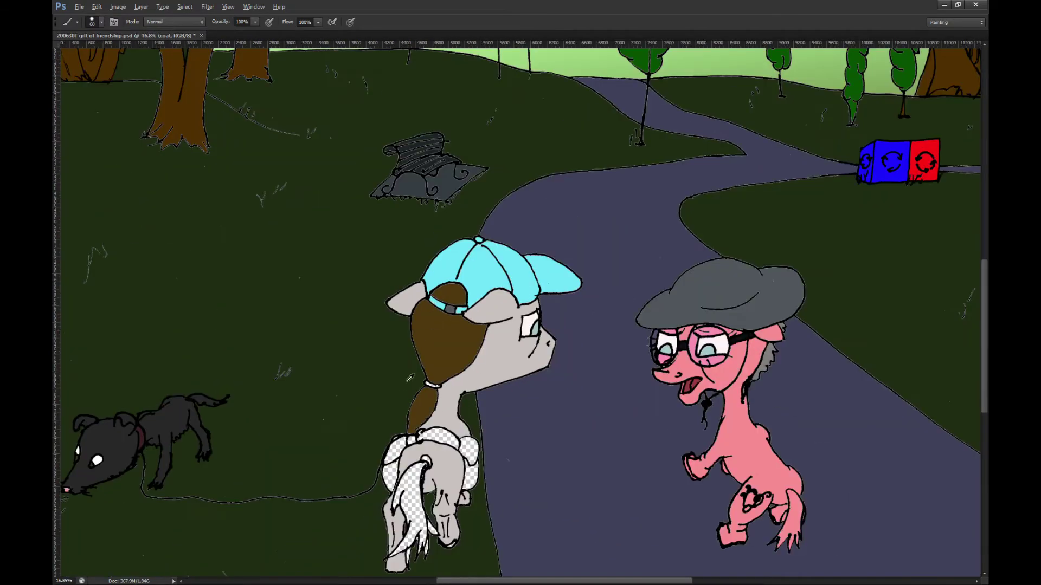
Step: Fill the cap-wearing pony's saddlebags and their connecting straps with pale cyan on a new saddlebag layer
{"action": "scroll", "coordinate": [410, 390], "scroll_direction": "up", "scroll_amount": 2}
{"action": "scroll", "coordinate": [754, 254], "scroll_direction": "down", "scroll_amount": 3}
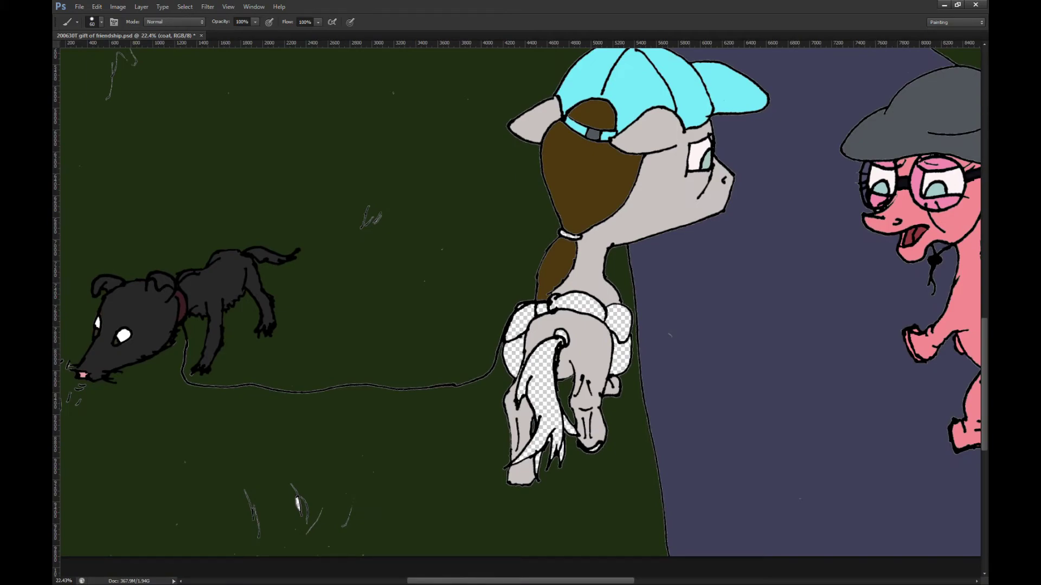
{"action": "key", "text": "ctrl+alt+shift+n"}
{"action": "key", "text": "alt+["}
{"action": "key", "text": "i"}
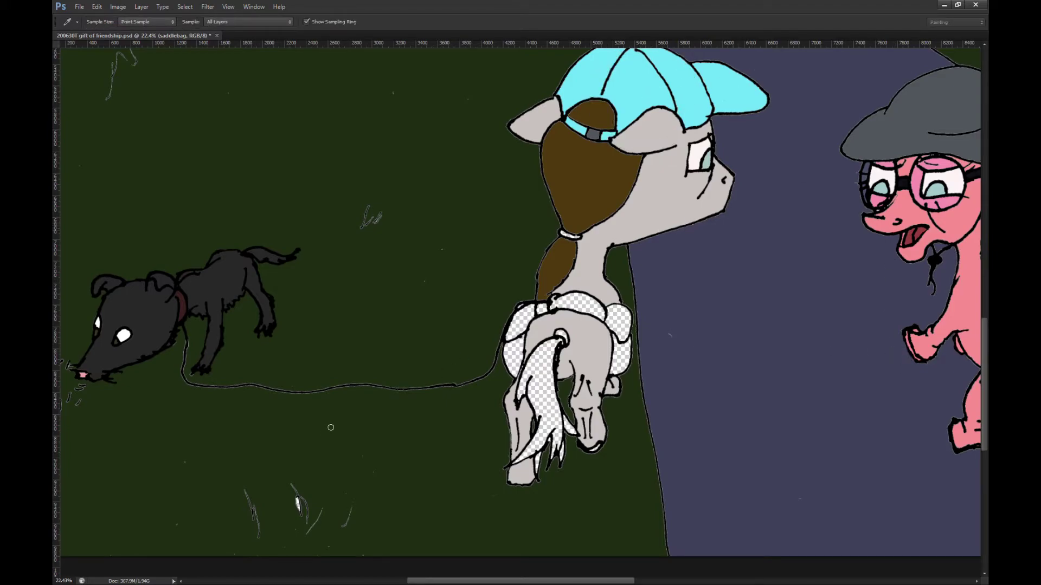
{"action": "key", "text": "b"}
{"action": "scroll", "coordinate": [566, 346], "scroll_direction": "up", "scroll_amount": 2}
{"action": "key", "text": "g"}
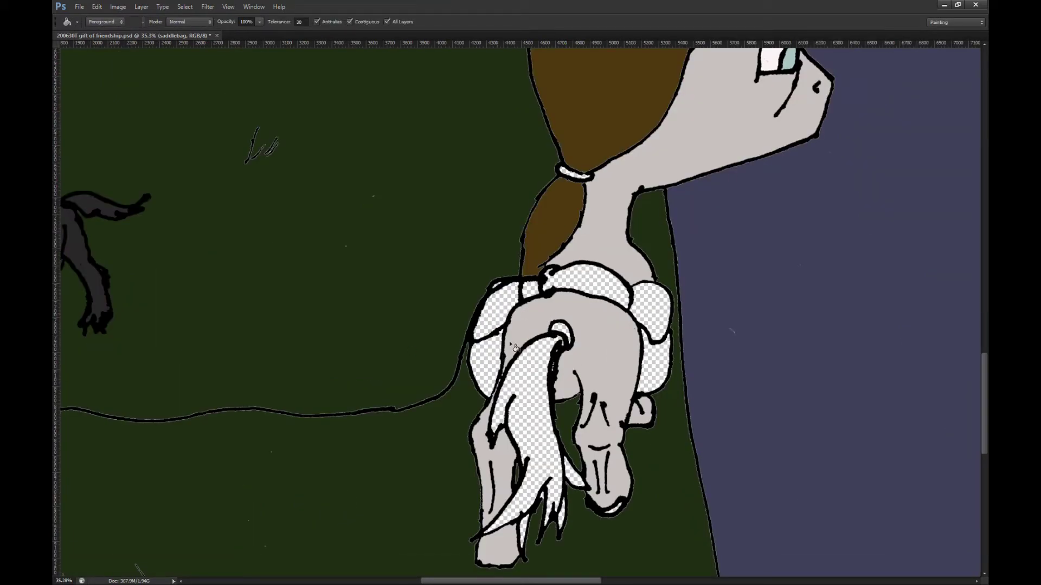
{"action": "left_click", "coordinate": [654, 381]}
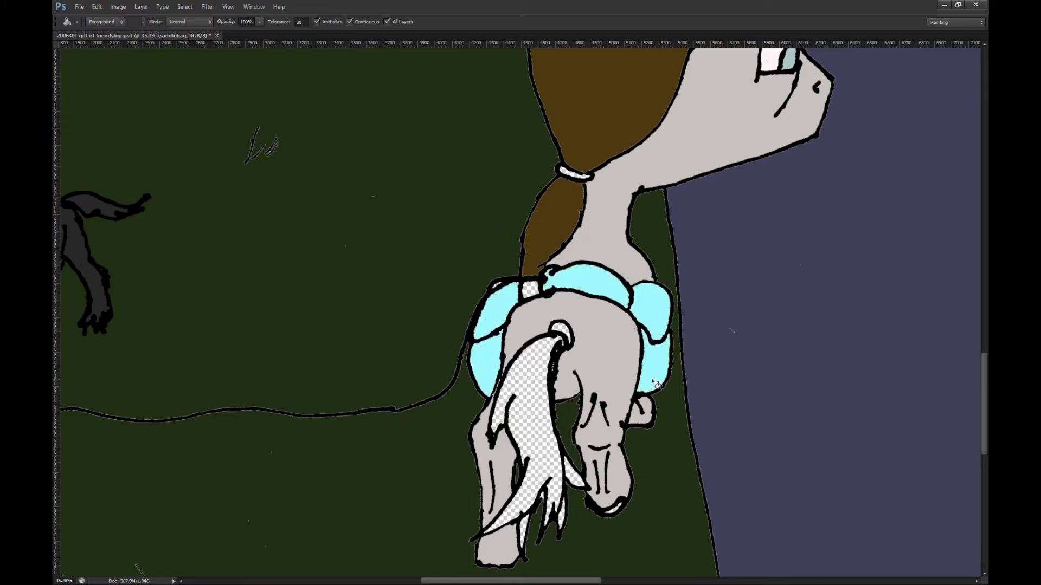
{"action": "left_click", "coordinate": [530, 291]}
Step: Fill the tiny gap in the outline above the saddlebag with the dark grass green on the near grass layer
{"action": "key", "text": "alt+bracketleft"}
{"action": "scroll", "coordinate": [490, 279], "scroll_direction": "up", "scroll_amount": 3}
{"action": "scroll", "coordinate": [459, 266], "scroll_direction": "up", "scroll_amount": 3}
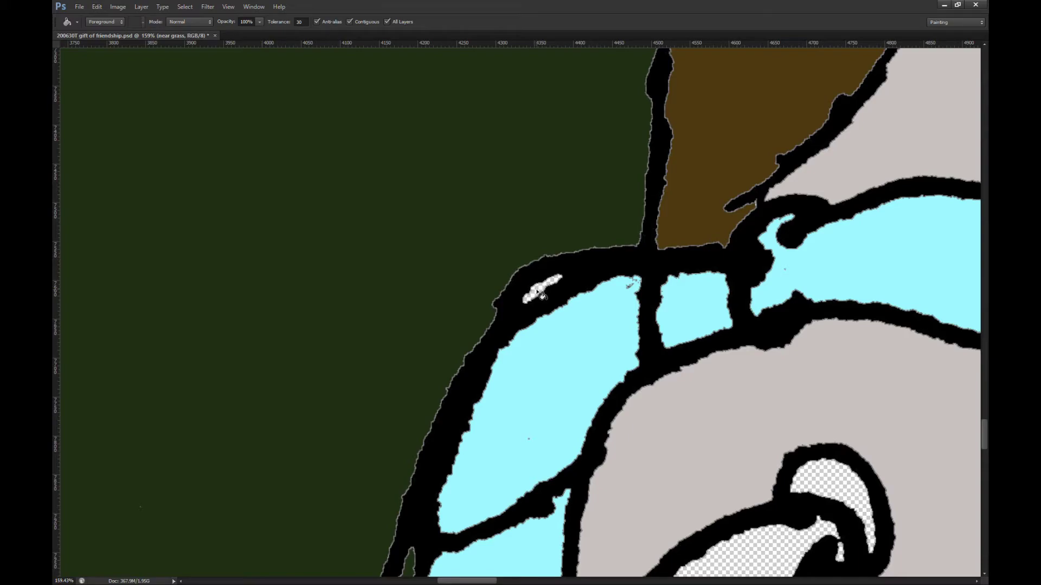
{"action": "left_click", "coordinate": [539, 295]}
{"action": "scroll", "coordinate": [502, 211], "scroll_direction": "down", "scroll_amount": 5}
{"action": "scroll", "coordinate": [412, 223], "scroll_direction": "down", "scroll_amount": 1}
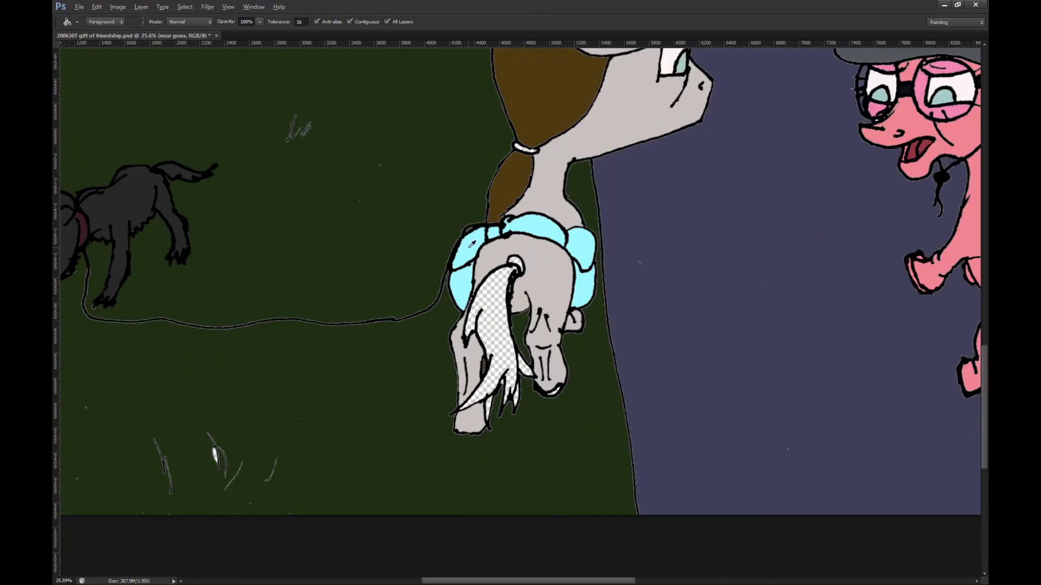
Step: Create a layer named maneties and paint the tie around the cap-wearing pony's ponytail black with a 60 px brush
{"action": "scroll", "coordinate": [910, 362], "scroll_direction": "up", "scroll_amount": 3}
{"action": "key", "text": "i"}
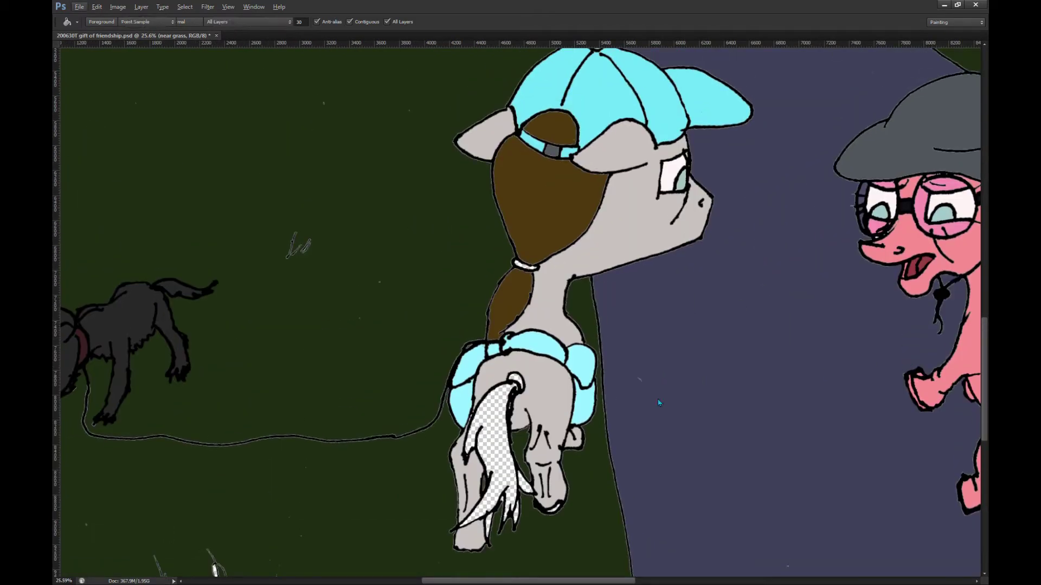
{"action": "left_click", "coordinate": [554, 506], "text": "alt"}
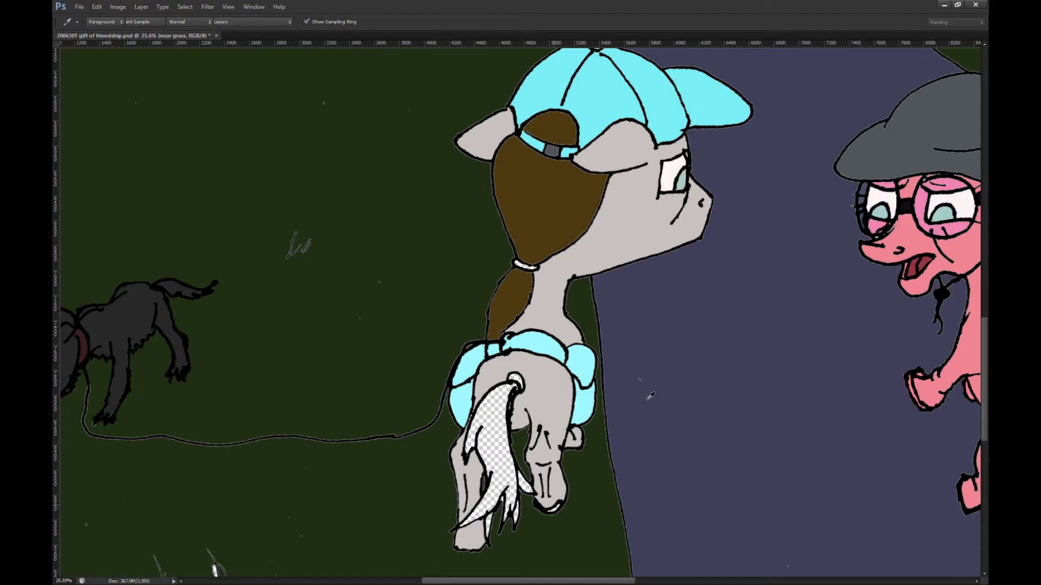
{"action": "scroll", "coordinate": [543, 377], "scroll_direction": "up", "scroll_amount": 3}
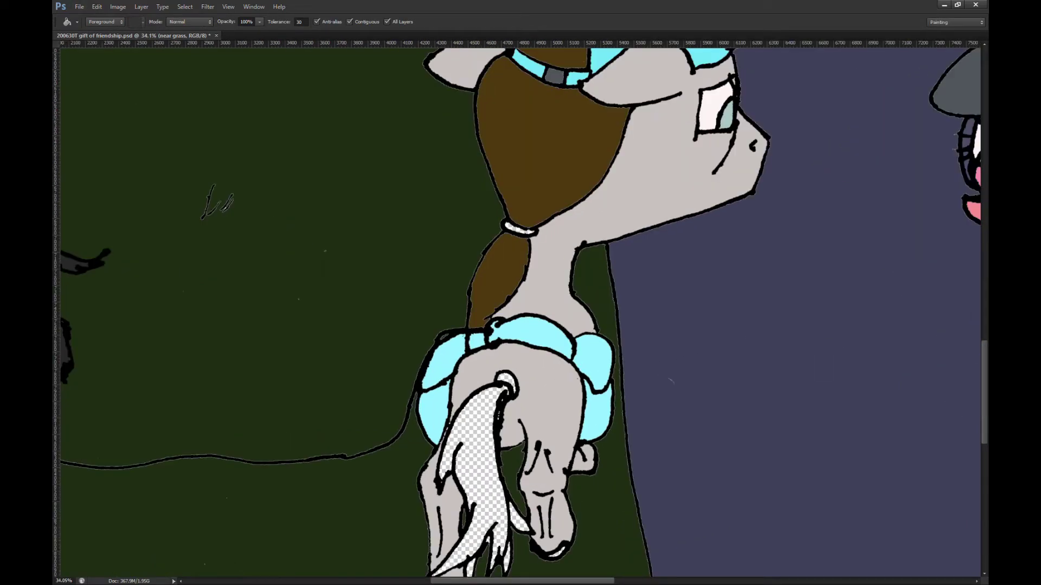
{"action": "key", "text": "ctrl+alt+shift+n"}
{"action": "type", "text": "maneties"}
{"action": "key", "text": "Return"}
{"action": "key", "text": "b"}
{"action": "scroll", "coordinate": [507, 369], "scroll_direction": "up", "scroll_amount": 11}
{"action": "scroll", "coordinate": [517, 285], "scroll_direction": "up", "scroll_amount": 3}
{"action": "mouse_move", "coordinate": [602, 133]}
{"action": "left_mouse_down"}
{"action": "mouse_move", "coordinate": [556, 139]}
{"action": "mouse_move", "coordinate": [518, 116]}
{"action": "left_mouse_up"}
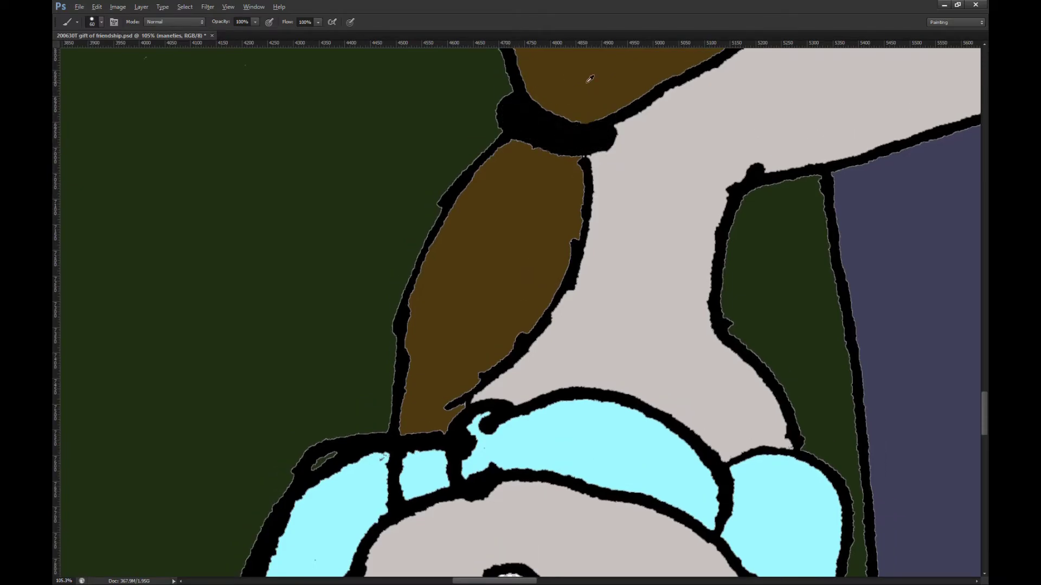
Step: Create a layer named tail and fill all sections of the cap-wearing pony's tail with the mane brown
{"action": "scroll", "coordinate": [520, 216], "scroll_direction": "down", "scroll_amount": 4}
{"action": "scroll", "coordinate": [540, 335], "scroll_direction": "down", "scroll_amount": 2}
{"action": "mouse_move", "coordinate": [540, 335]}
{"action": "left_mouse_down"}
{"action": "mouse_move", "coordinate": [563, 332]}
{"action": "mouse_move", "coordinate": [574, 361]}
{"action": "mouse_move", "coordinate": [558, 336]}
{"action": "mouse_move", "coordinate": [550, 347]}
{"action": "left_mouse_up"}
{"action": "scroll", "coordinate": [550, 347], "scroll_direction": "down", "scroll_amount": 2}
{"action": "scroll", "coordinate": [561, 272], "scroll_direction": "down", "scroll_amount": 1}
{"action": "key", "text": "g"}
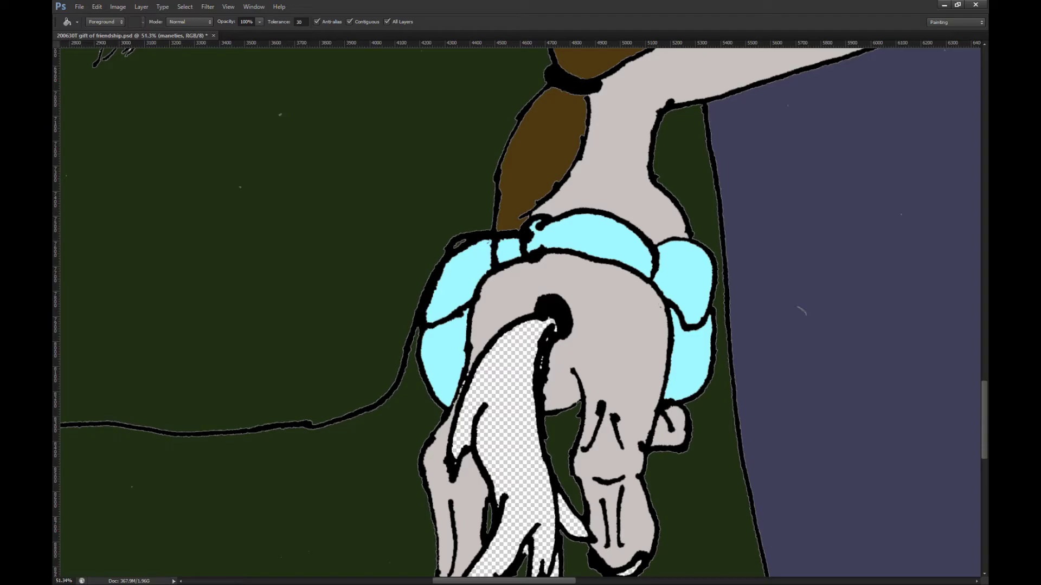
{"action": "key", "text": "ctrl+alt+shift+n"}
{"action": "key", "text": "alt+["}
{"action": "left_click", "coordinate": [500, 379]}
{"action": "scroll", "coordinate": [587, 537], "scroll_direction": "down", "scroll_amount": 3}
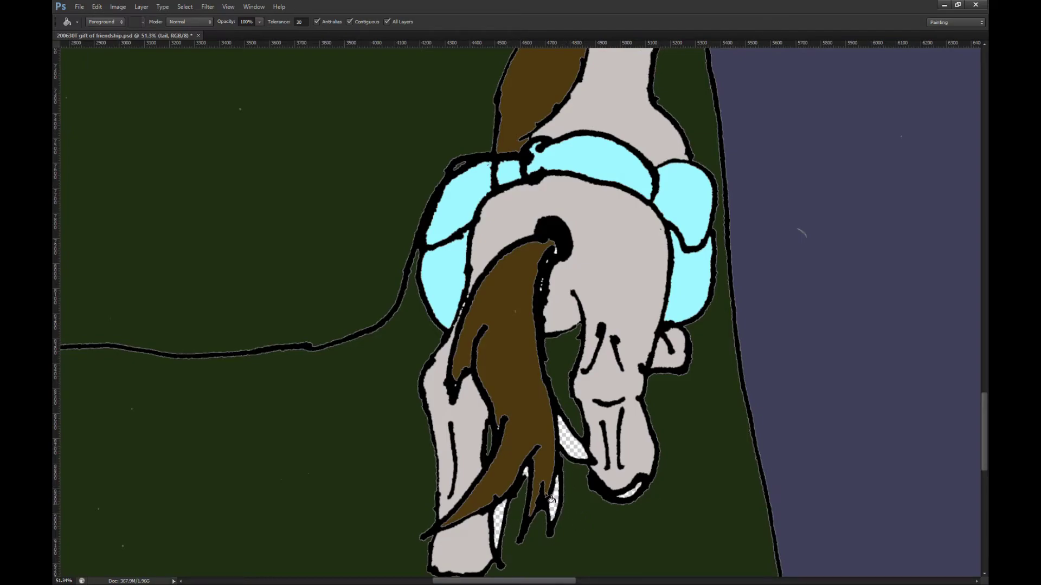
{"action": "left_click", "coordinate": [531, 478]}
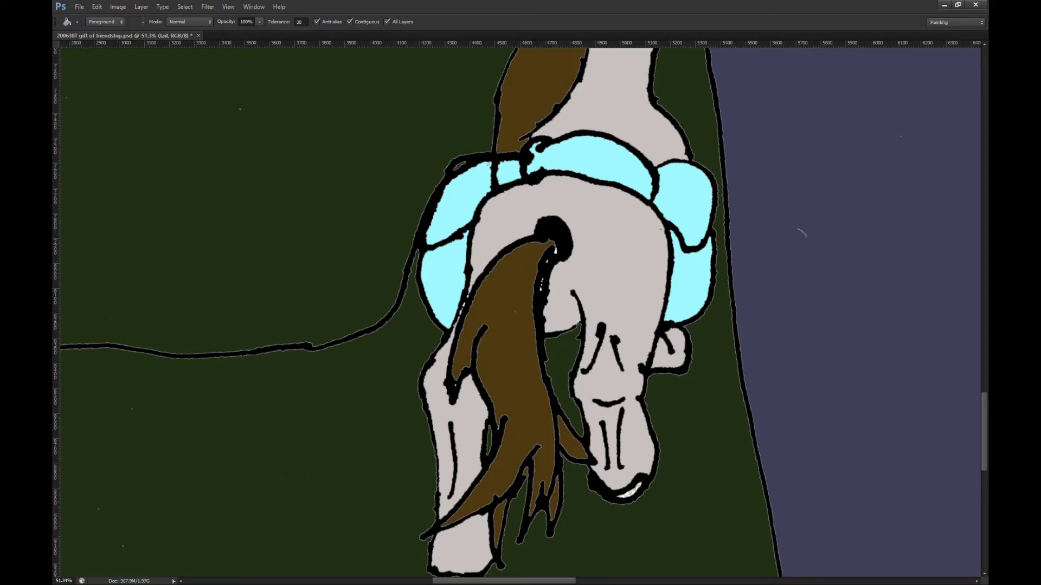
Step: Fill the small empty sliver under the cap-wearing pony's raised hind hoof on the coat layer
{"action": "key", "text": "alt+bracketleft"}
{"action": "left_click", "coordinate": [625, 497]}
{"action": "scroll", "coordinate": [625, 496], "scroll_direction": "up", "scroll_amount": 4}
{"action": "scroll", "coordinate": [644, 493], "scroll_direction": "down", "scroll_amount": 6}
{"action": "scroll", "coordinate": [424, 378], "scroll_direction": "down", "scroll_amount": 3}
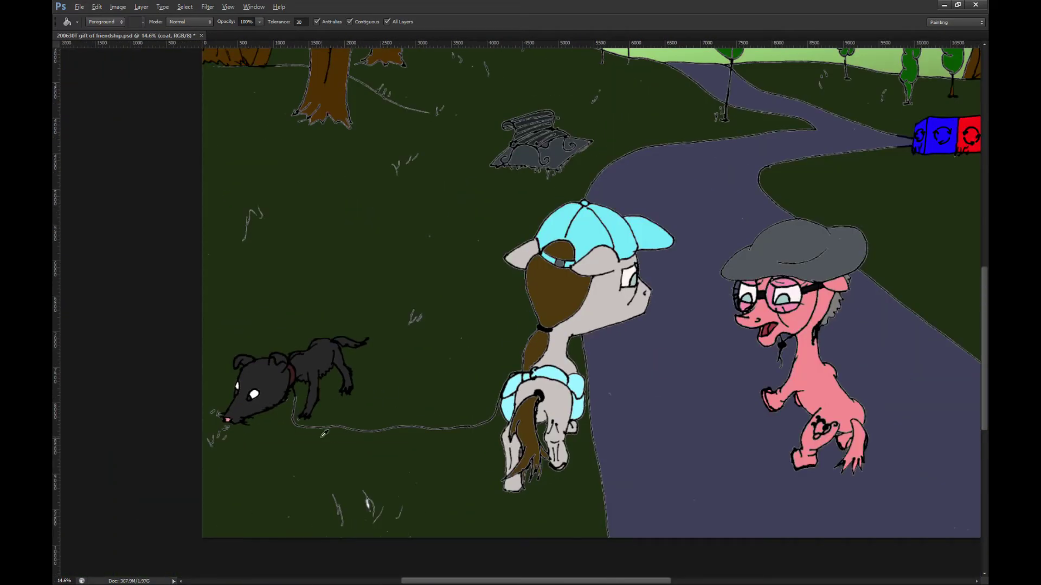
{"action": "scroll", "coordinate": [324, 433], "scroll_direction": "up", "scroll_amount": 1}
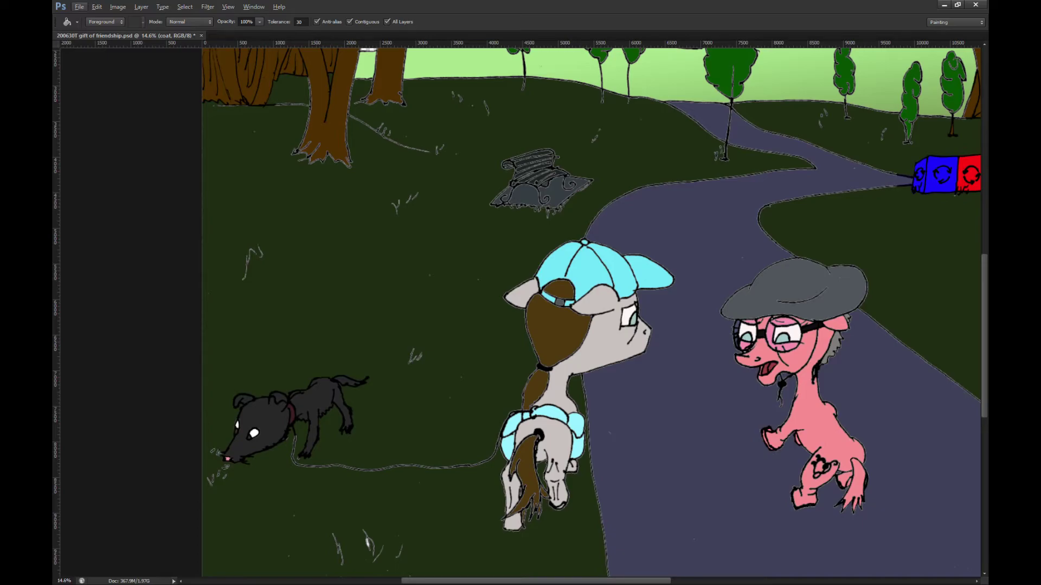
{"action": "scroll", "coordinate": [400, 304], "scroll_direction": "down", "scroll_amount": 1}
{"action": "scroll", "coordinate": [400, 305], "scroll_direction": "up", "scroll_amount": 1}
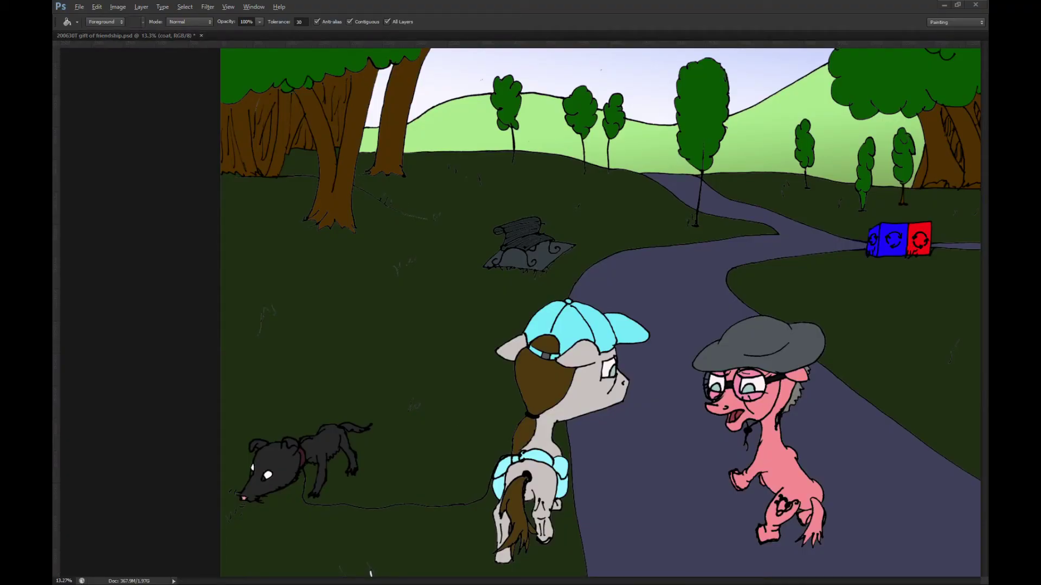
{"action": "key", "text": "alt"}
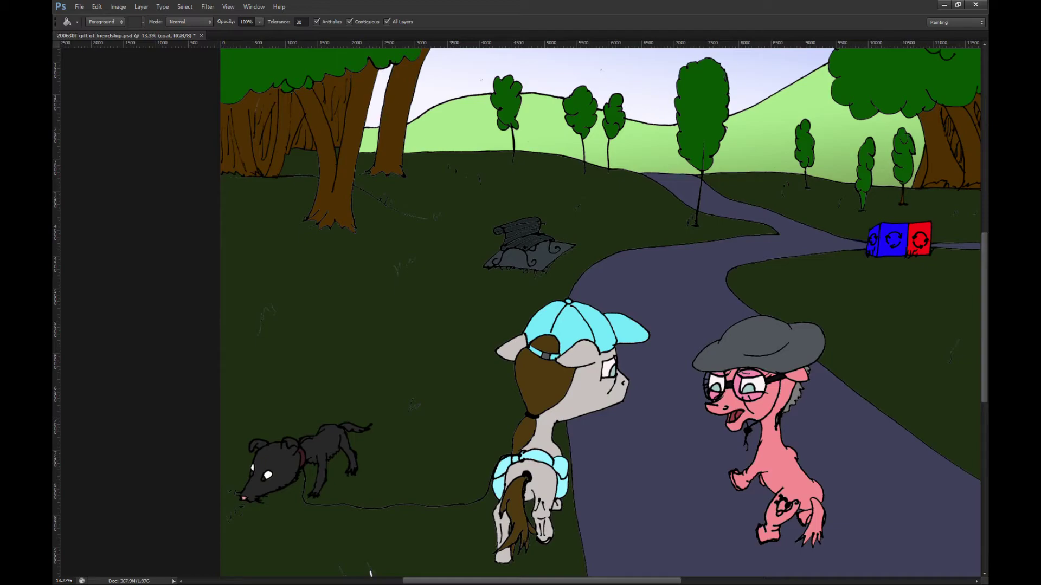
Step: Stamp a scattered pale cream speckle texture beside the bench on a separate layer with a large speckle brush
{"action": "key", "text": "alt+bracketleft"}
{"action": "key", "text": "alt+bracketleft"}
{"action": "scroll", "coordinate": [490, 247], "scroll_direction": "down", "scroll_amount": 2}
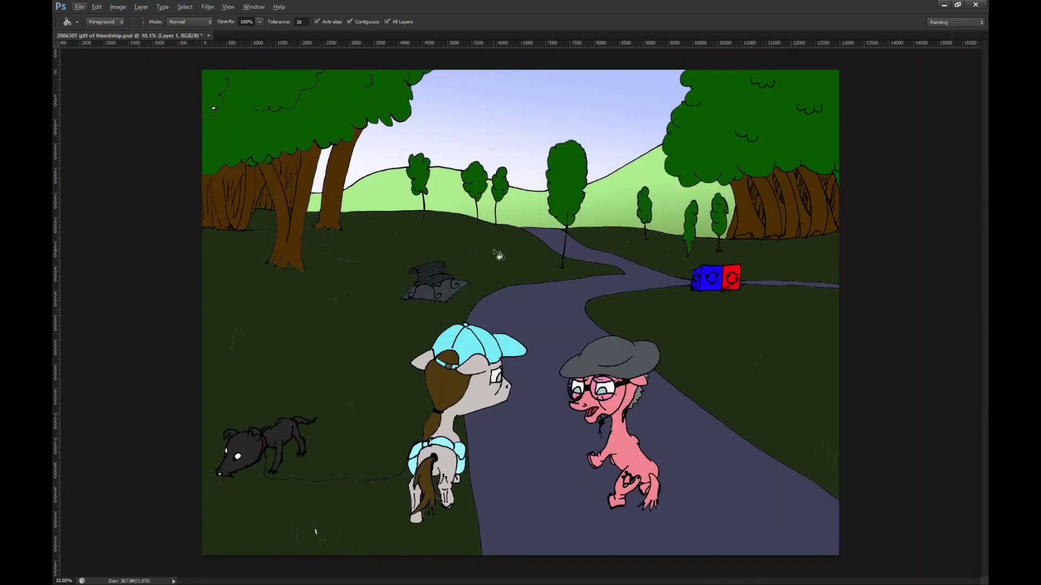
{"action": "key", "text": "b"}
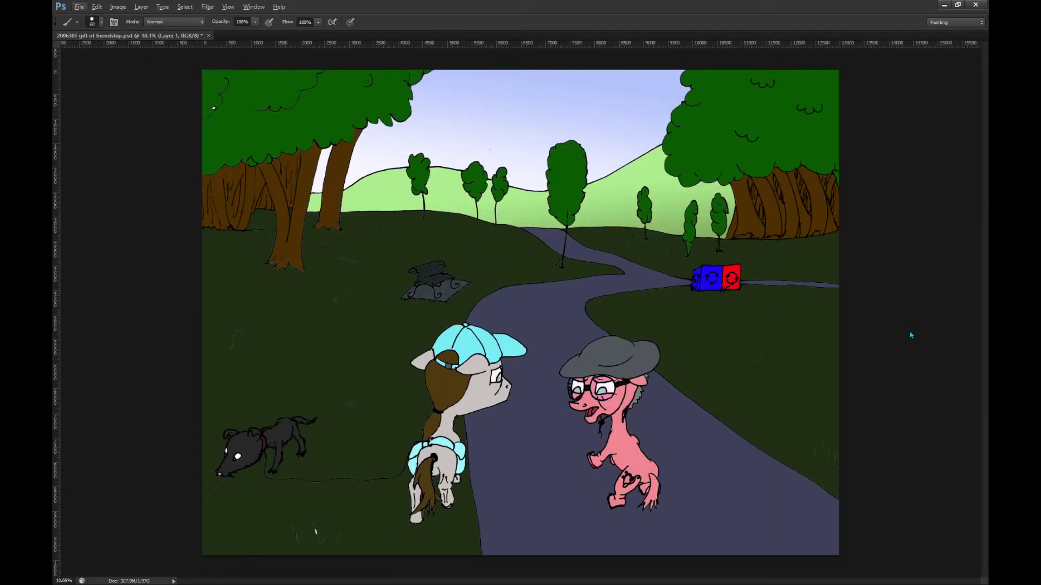
{"action": "key", "text": "i"}
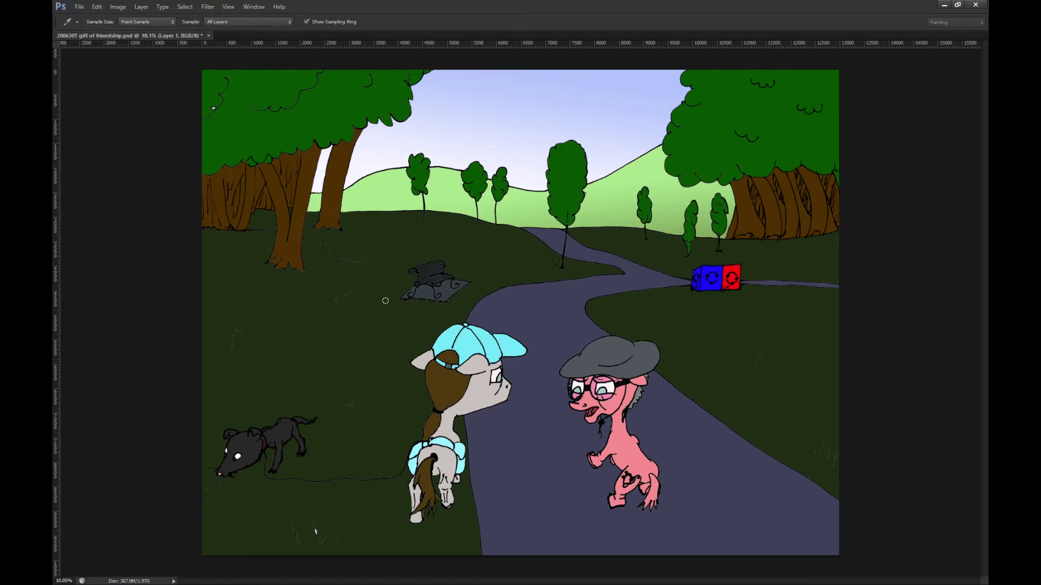
{"action": "key", "text": "b"}
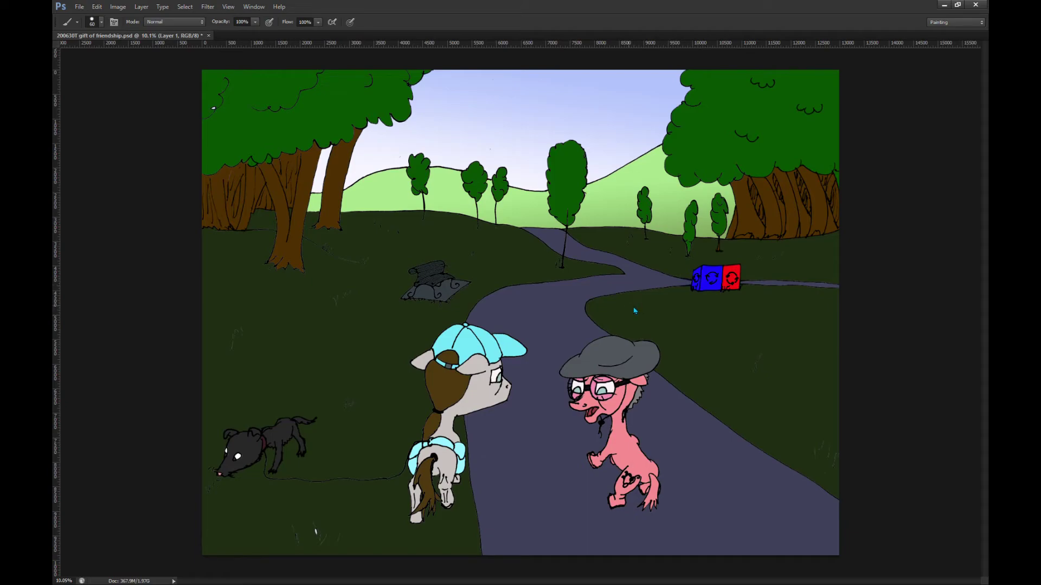
{"action": "left_click", "coordinate": [712, 391]}
{"action": "left_click", "coordinate": [733, 333]}
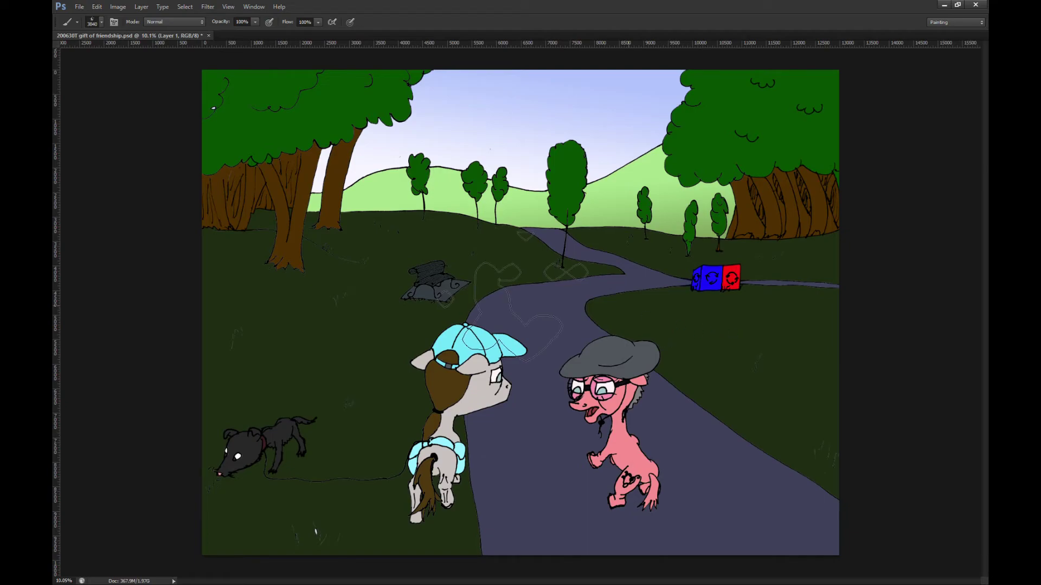
{"action": "key", "text": "bracketleft"}
{"action": "key", "text": "bracketleft"}
{"action": "key", "text": "bracketleft"}
{"action": "key", "text": "bracketleft"}
{"action": "key", "text": "bracketleft"}
{"action": "key", "text": "bracketleft"}
{"action": "key", "text": "bracketleft"}
{"action": "key", "text": "bracketleft"}
{"action": "left_click", "coordinate": [732, 330]}
{"action": "left_click", "coordinate": [458, 271]}
{"action": "key", "text": "ctrl+z"}
Step: Stretch the speckles to about 490% width across both ponies and the grass, and raise their layer above the path colour but below the outlines
{"action": "key", "text": "m"}
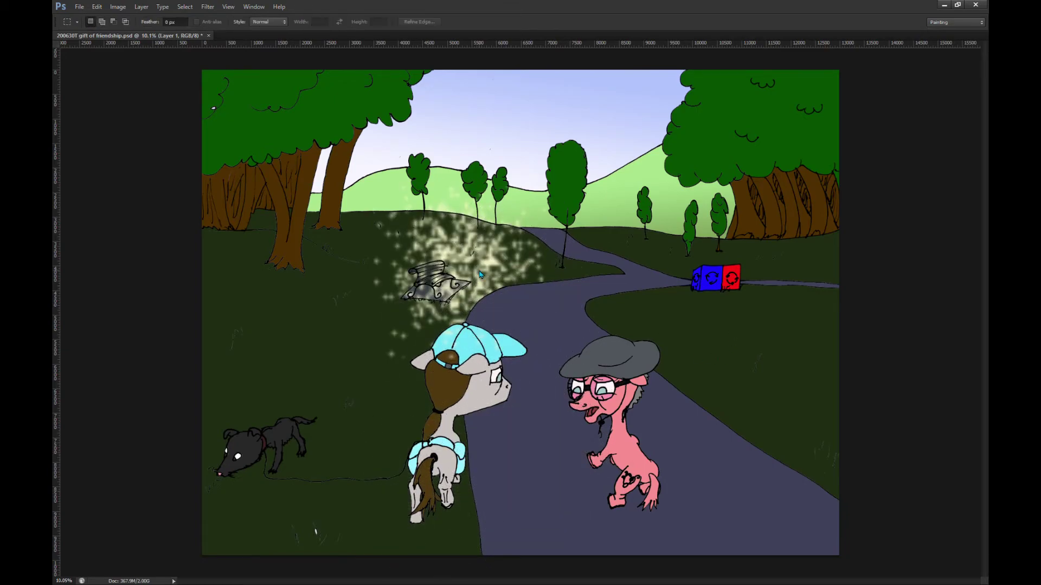
{"action": "key", "text": "ctrl+t"}
{"action": "scroll", "coordinate": [480, 275], "scroll_direction": "down", "scroll_amount": 2}
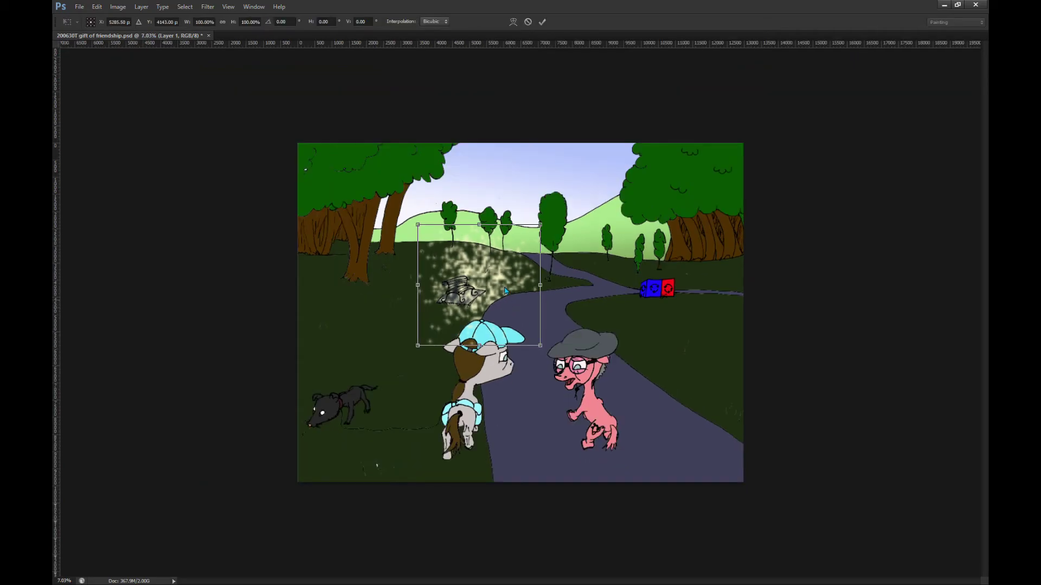
{"action": "left_click_drag", "start_coordinate": [509, 321], "coordinate": [295, 416]}
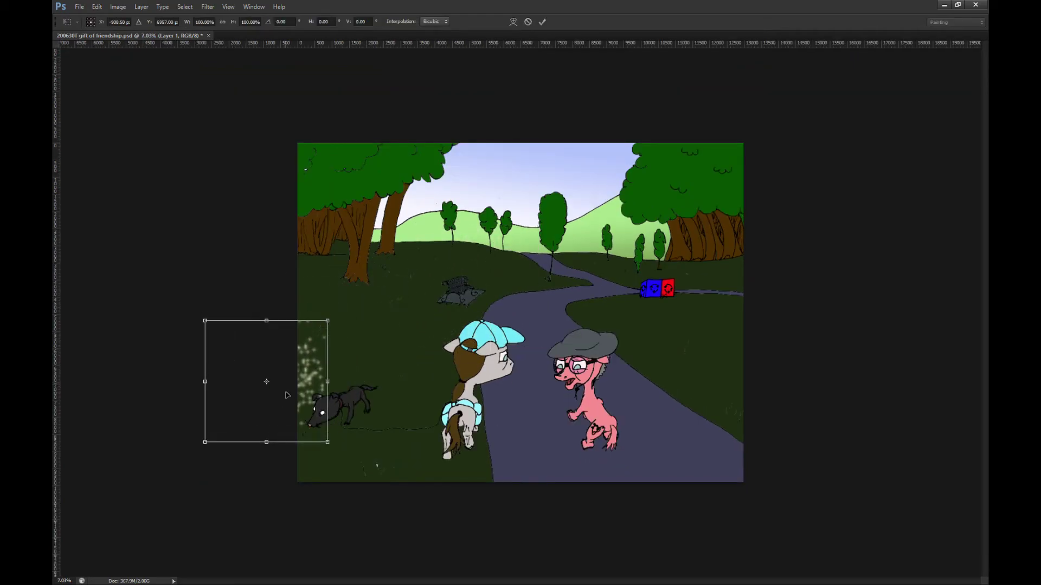
{"action": "left_click_drag", "start_coordinate": [326, 380], "coordinate": [806, 379]}
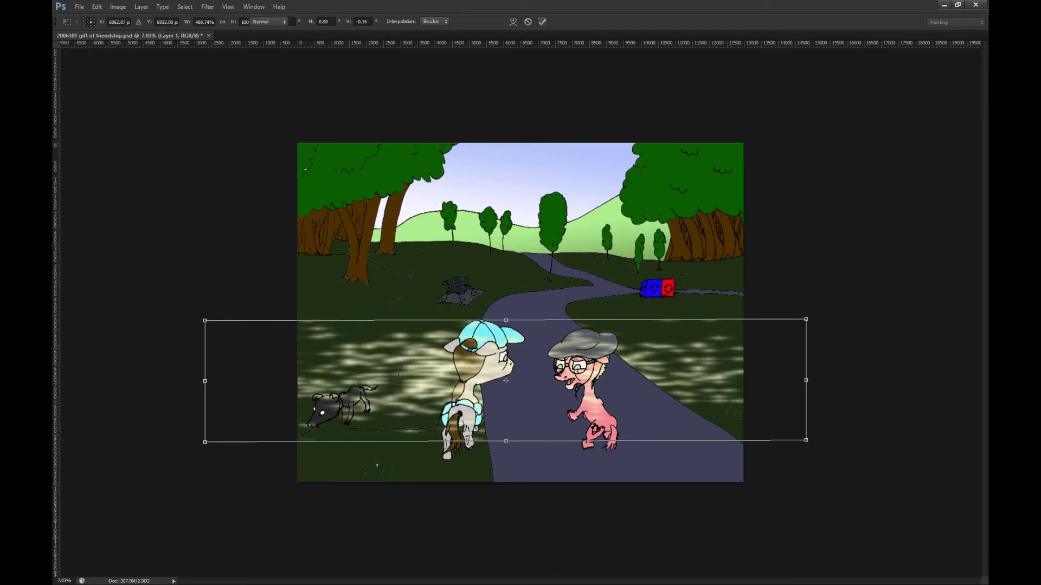
{"action": "left_click", "coordinate": [542, 21]}
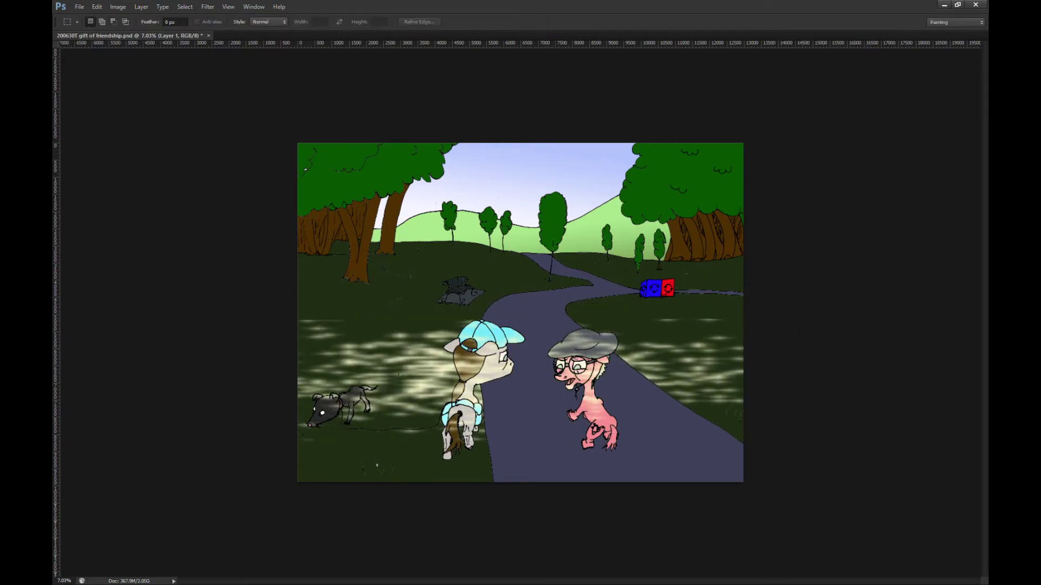
{"action": "key", "text": "ctrl+]"}
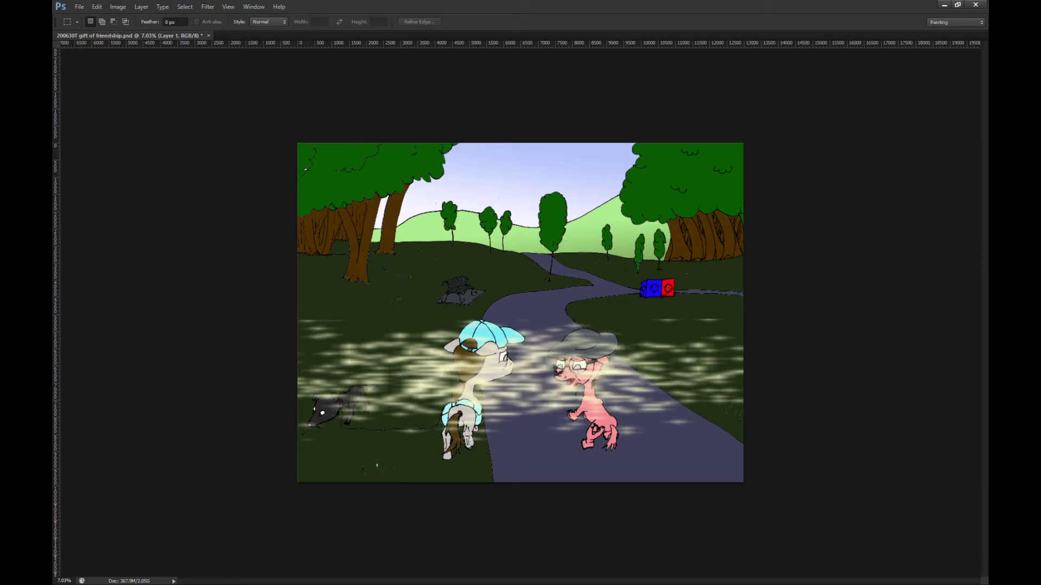
{"action": "key", "text": "ctrl+z"}
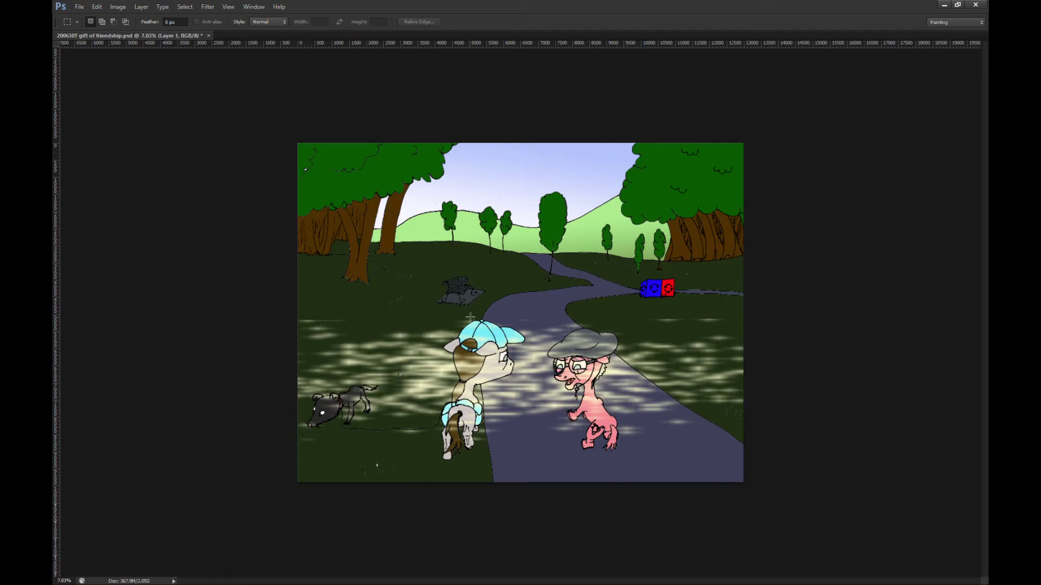
Step: Distort the speckle band by pulling its lower left corner downward and inward over the foreground grass
{"action": "key", "text": "ctrl+t"}
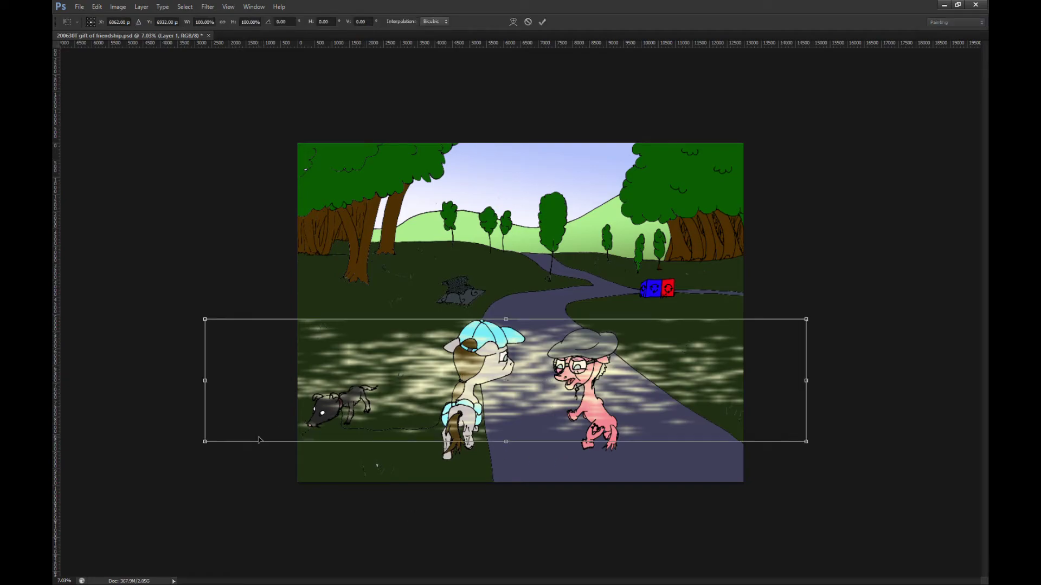
{"action": "left_click_drag", "start_coordinate": [200, 449], "coordinate": [239, 482]}
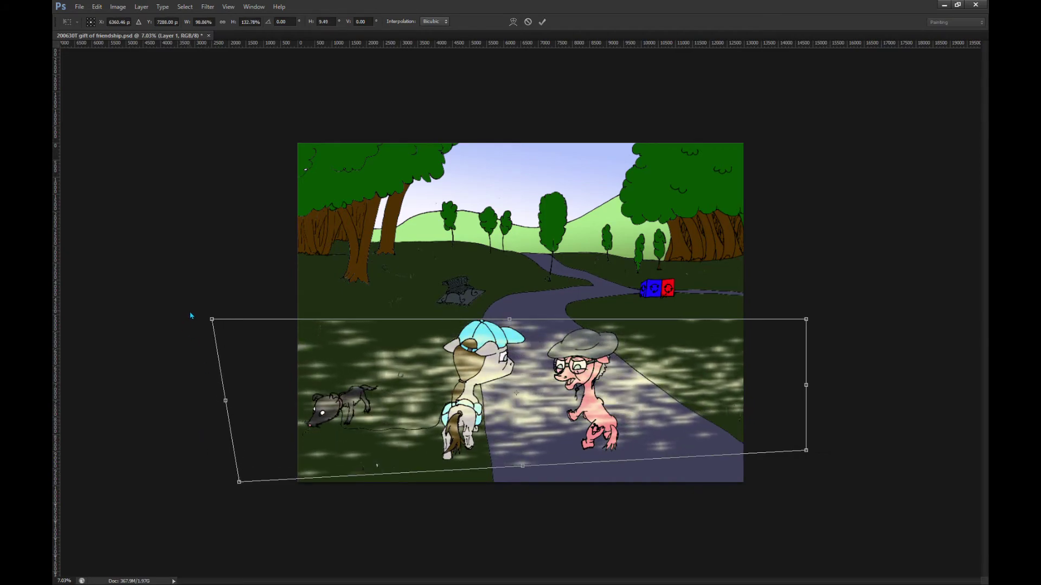